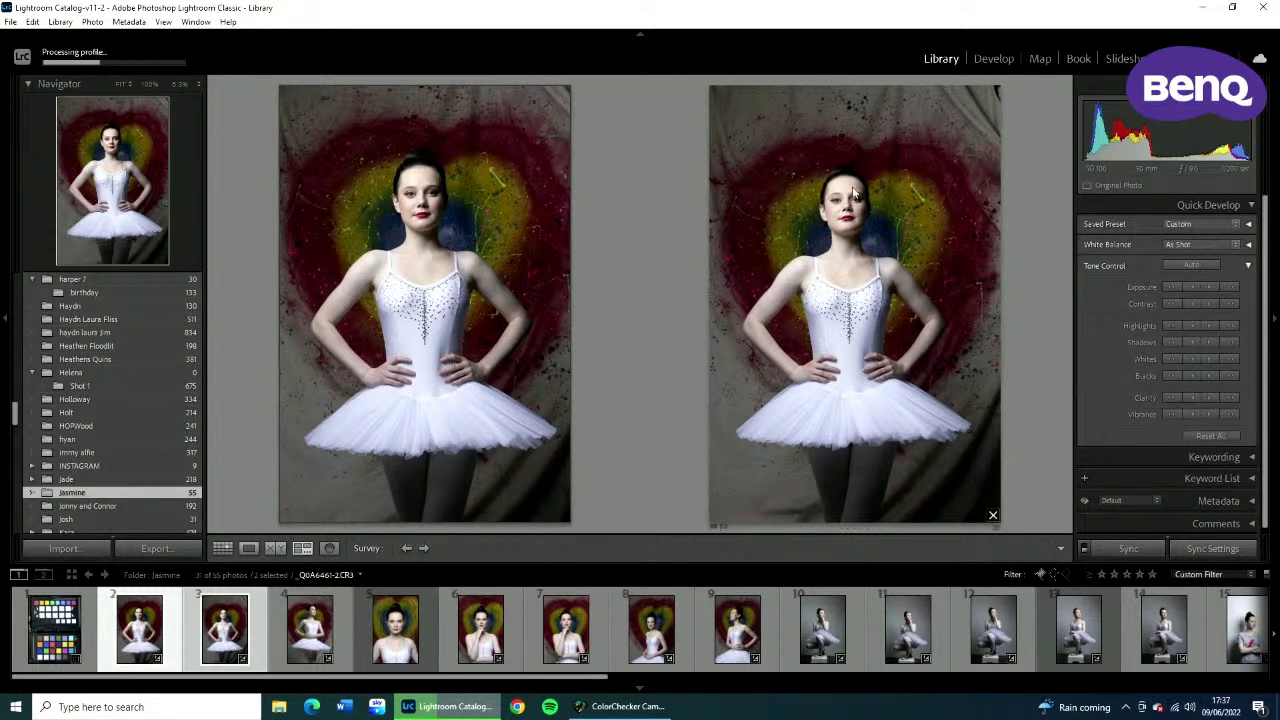
Reject the second ballet portrait in the filmstrip and compare the two portraits that now follow the color chart.
click(167, 638)
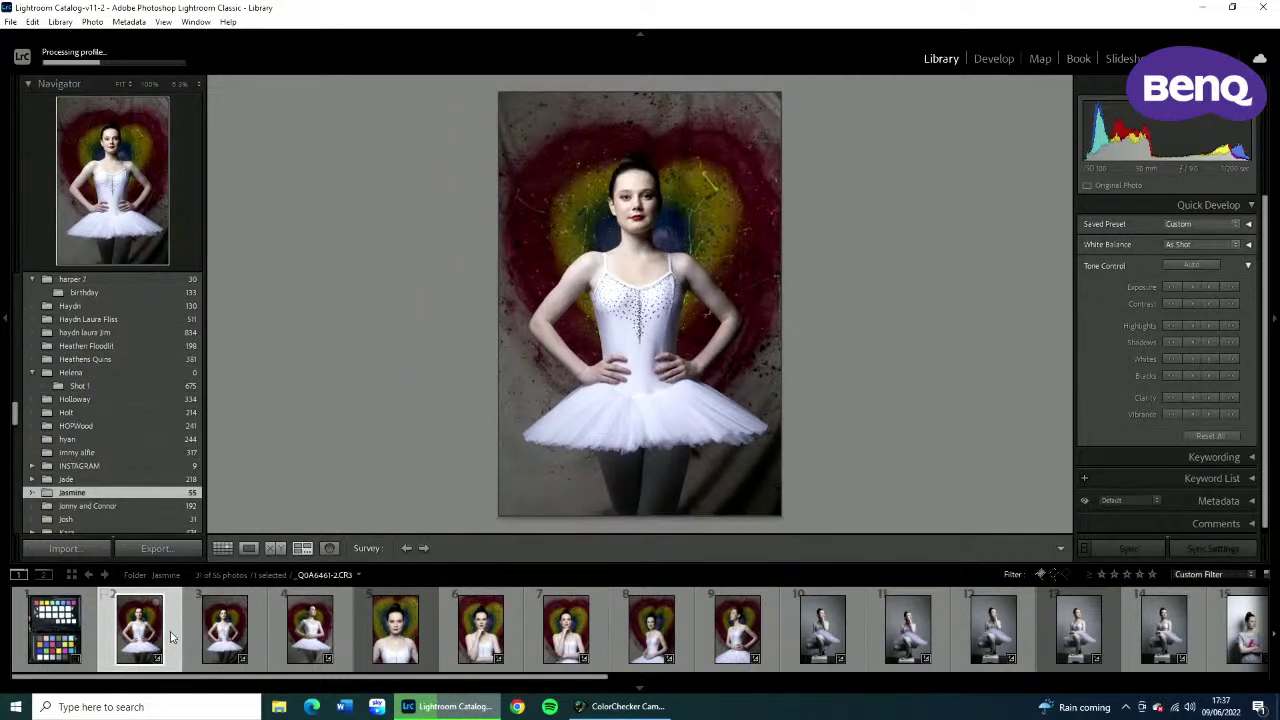
key(x)
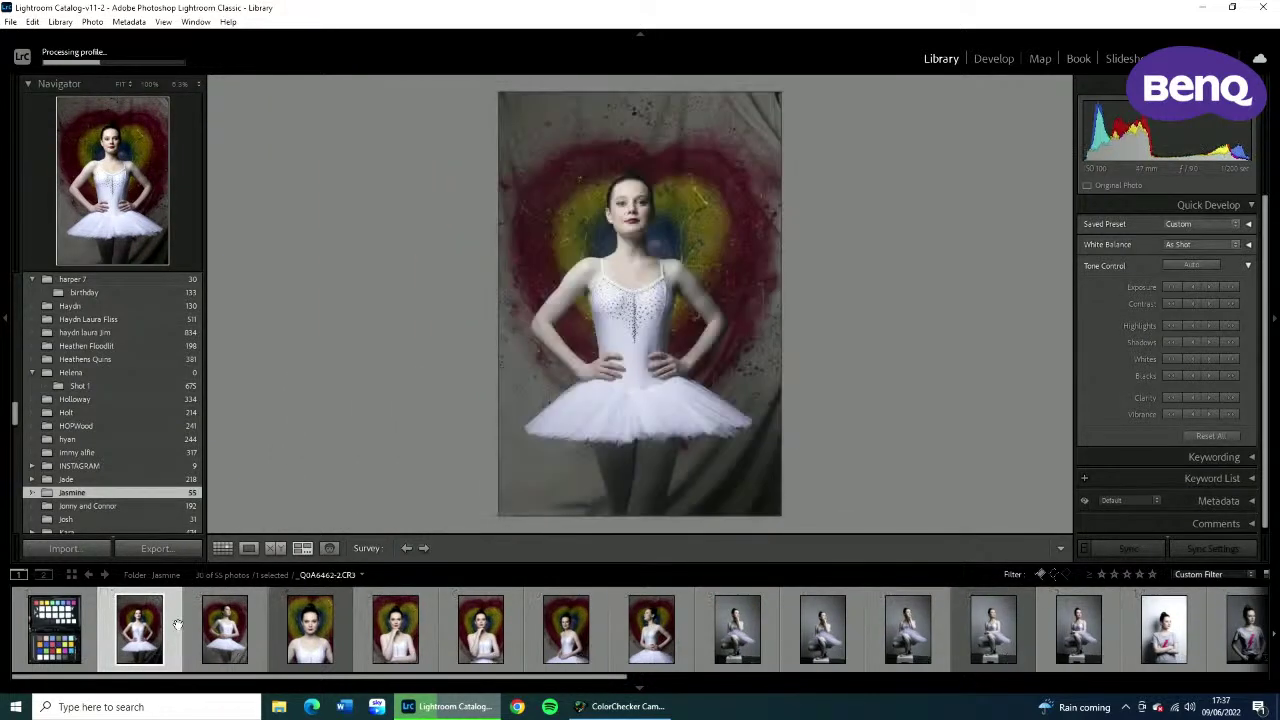
click(236, 628)
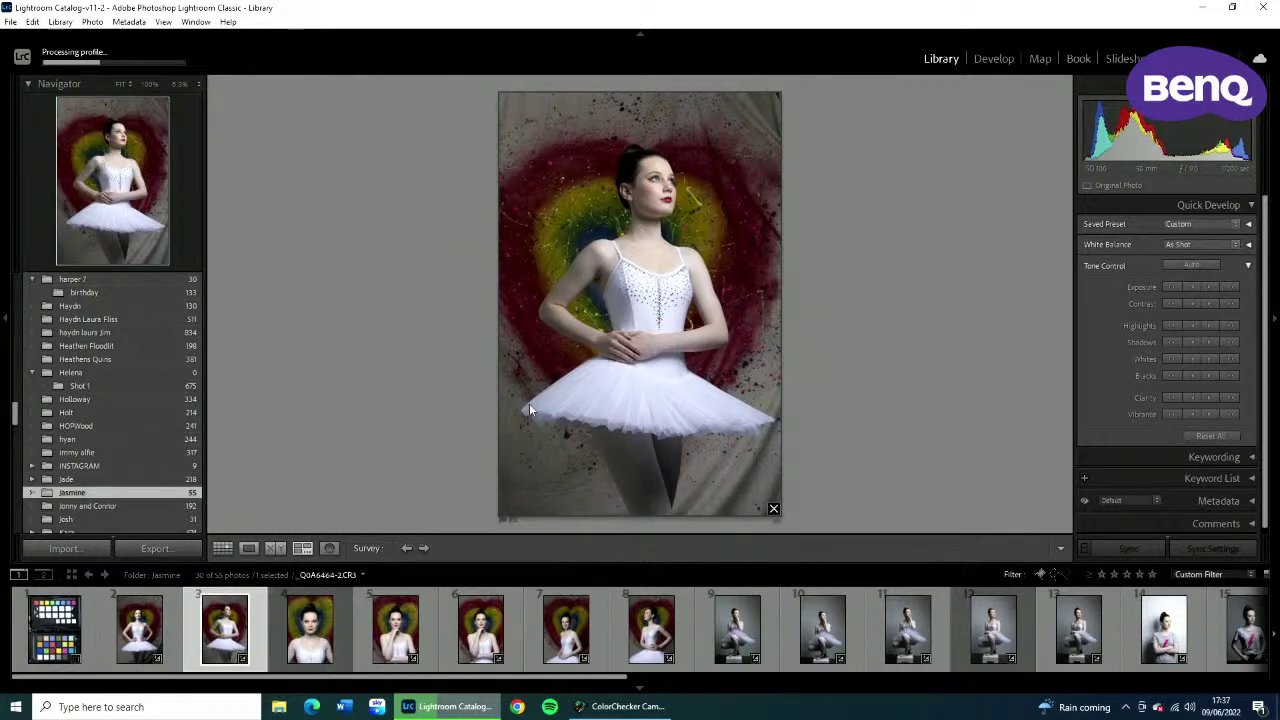
ctrl+click(177, 625)
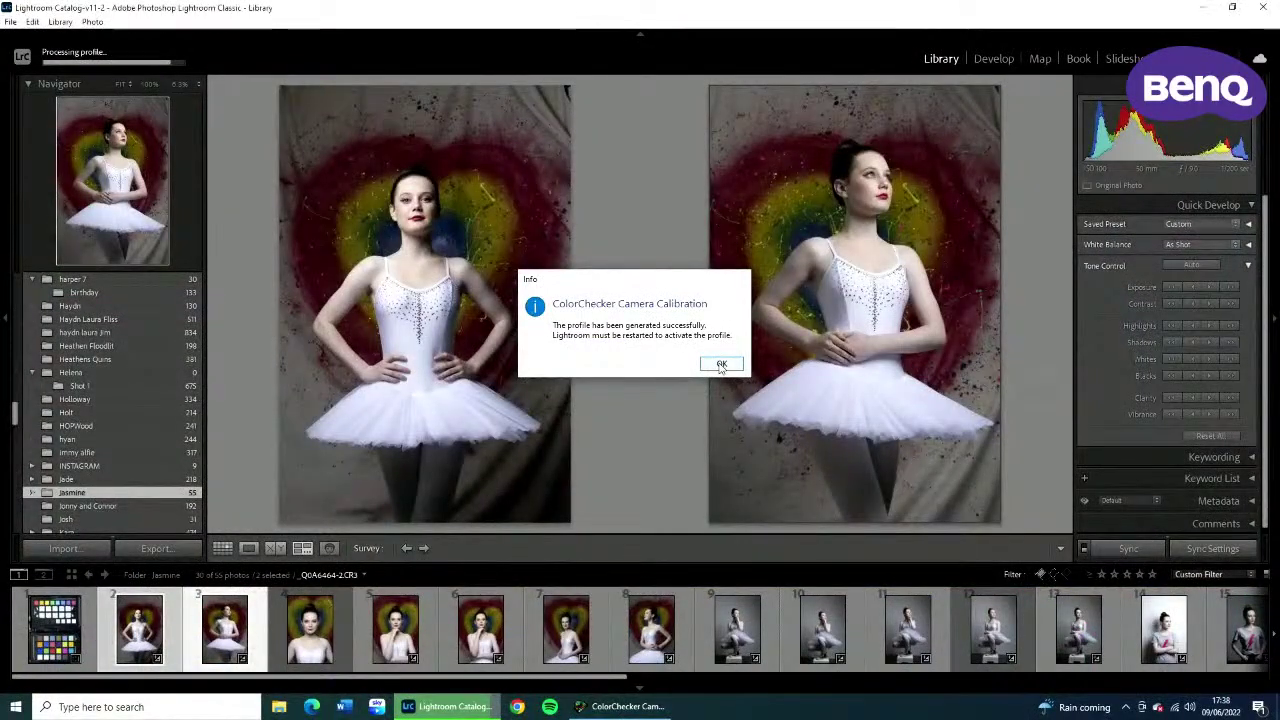
Acknowledge the generated camera profile, then quit and relaunch Lightroom Classic to activate it.
click(721, 365)
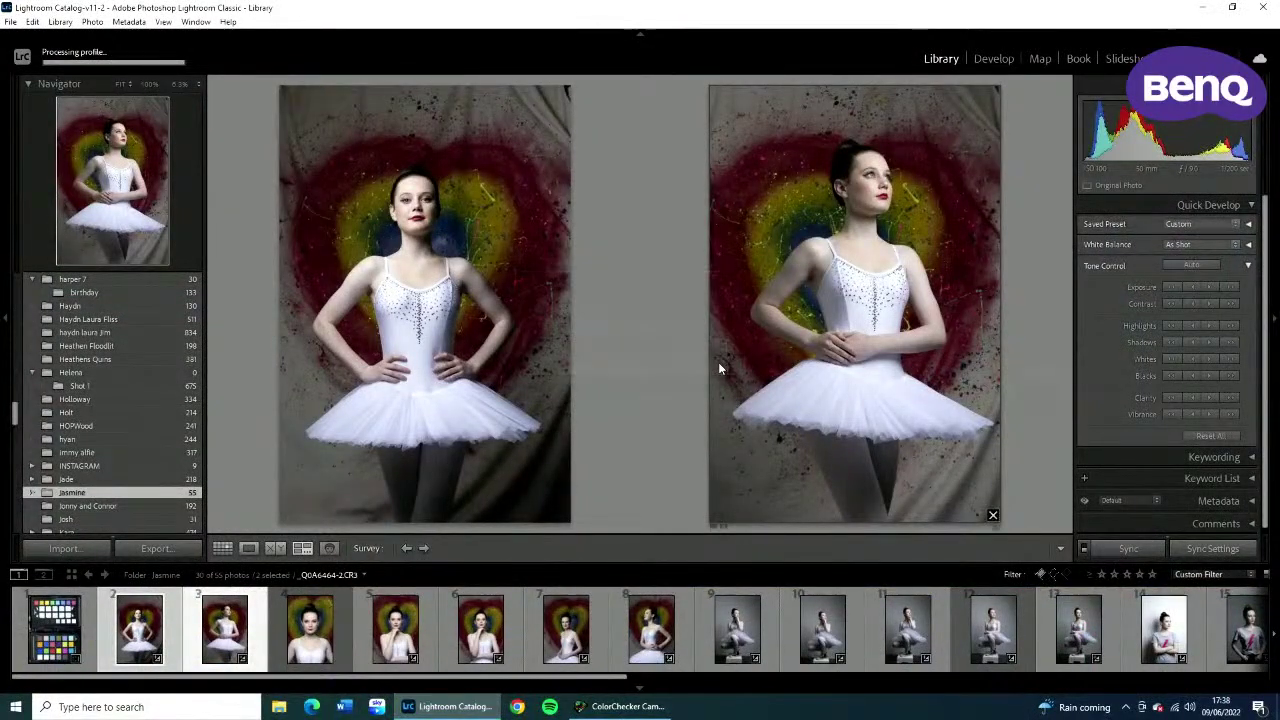
click(1266, 8)
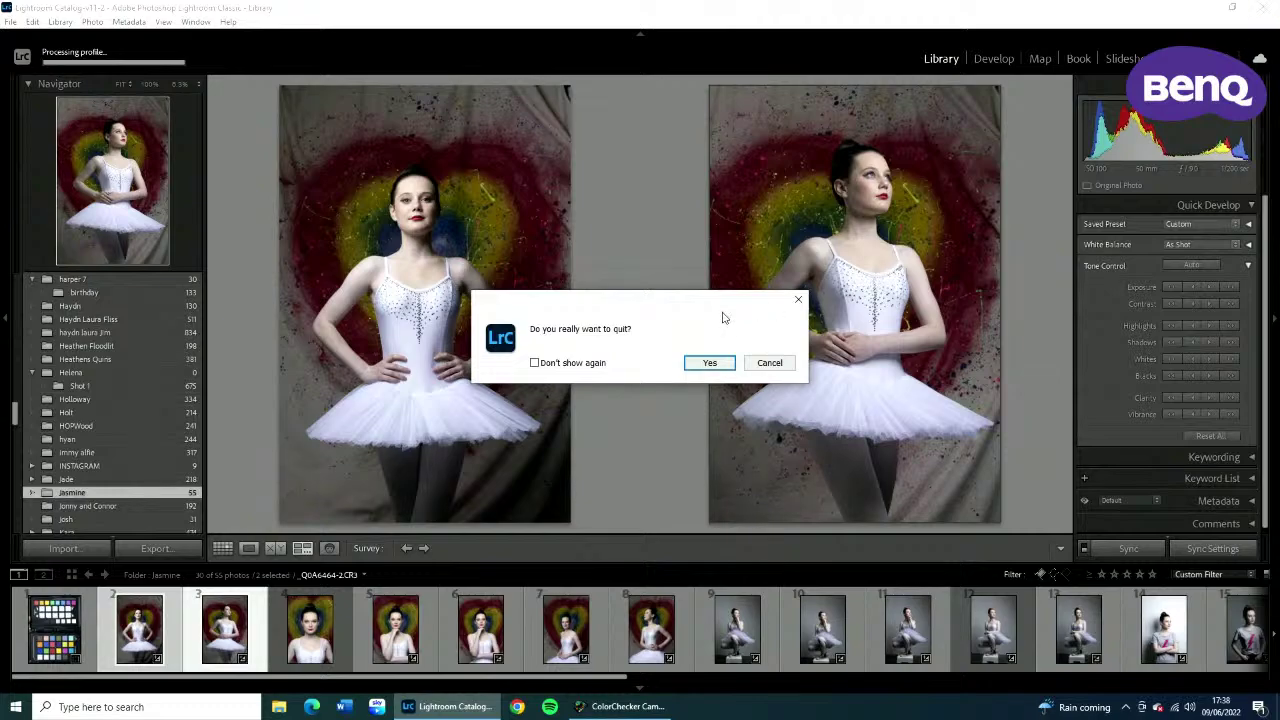
click(710, 364)
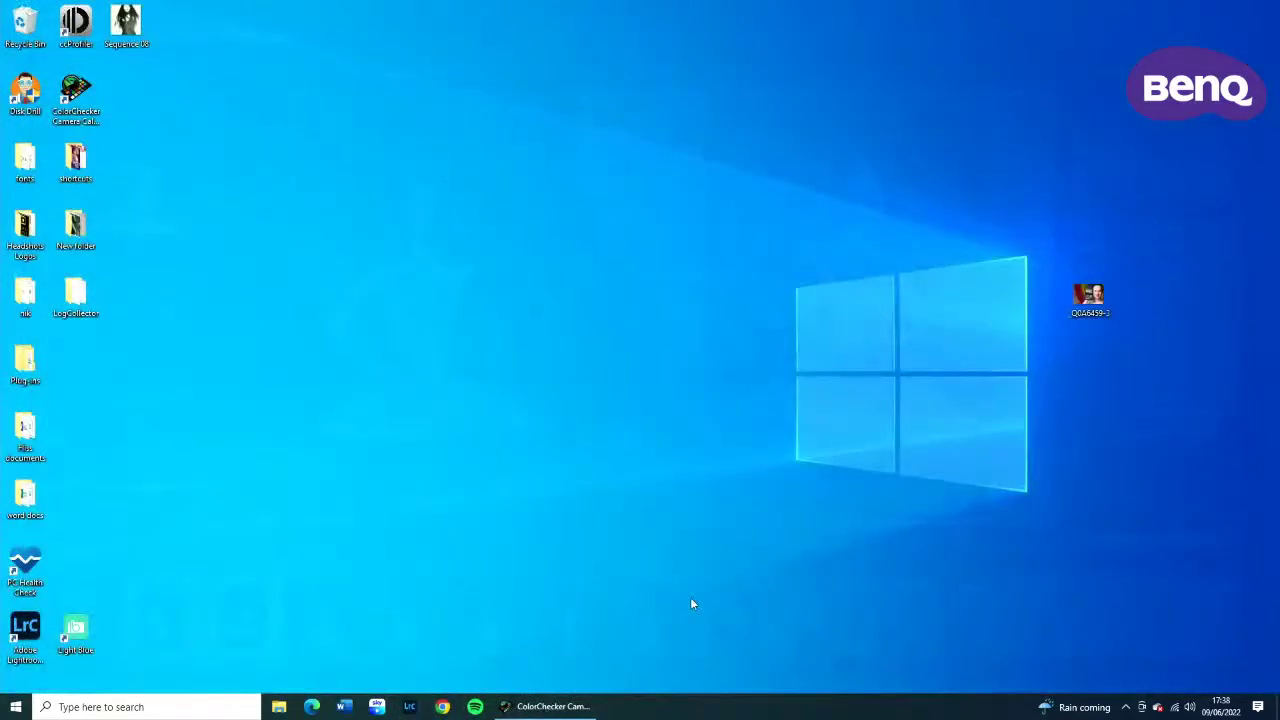
double_click(22, 624)
double_click(20, 625)
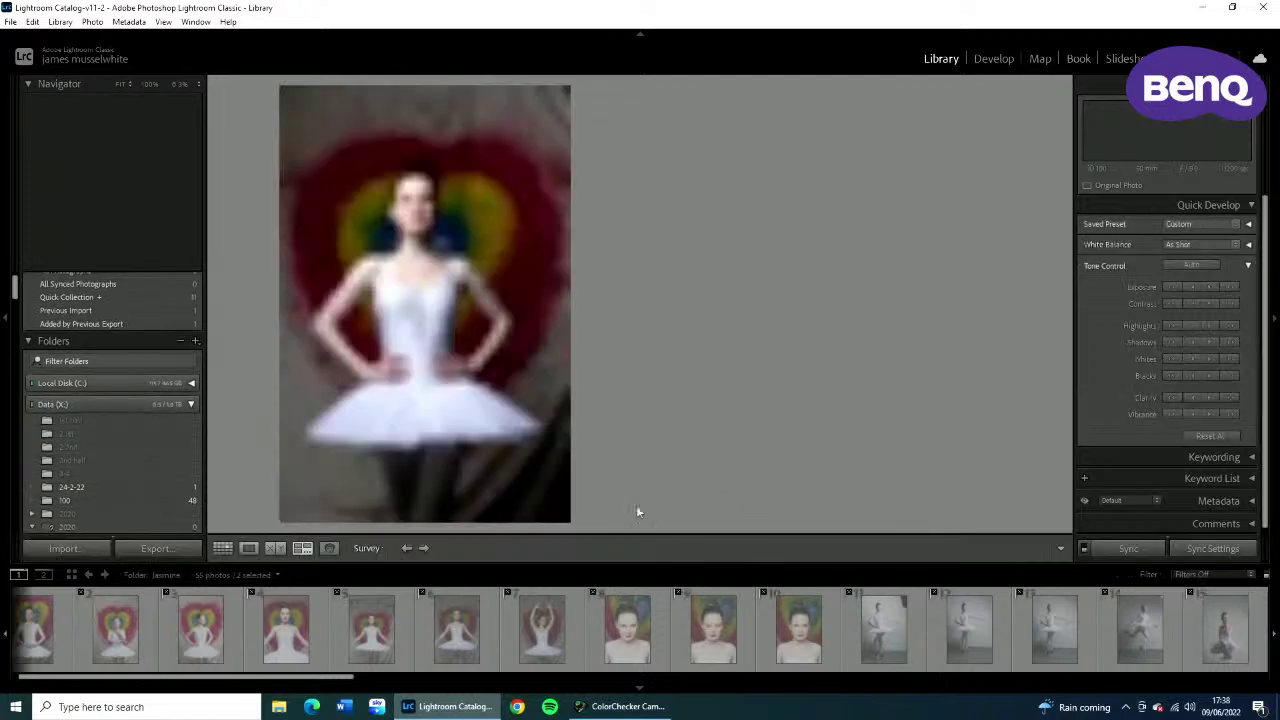
Try filtering the filmstrip with the Flagged and Rated presets and with combined flag and star filters.
click(1192, 576)
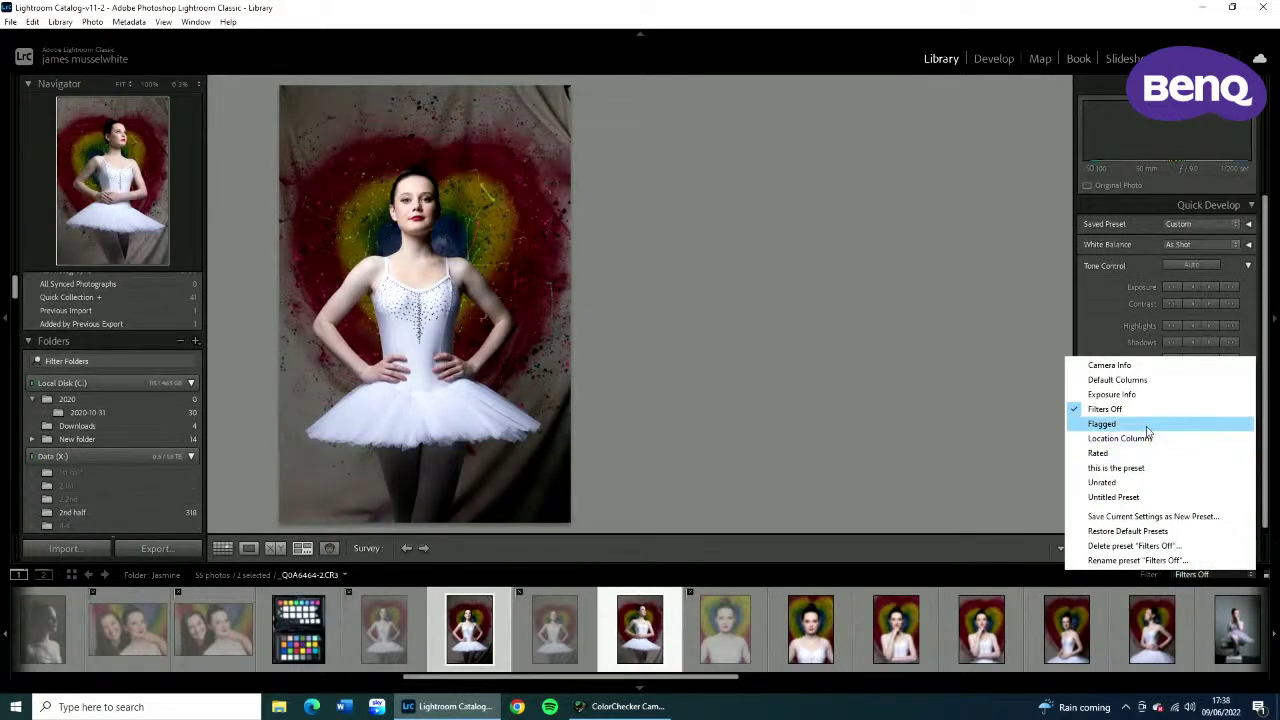
click(1102, 424)
click(1189, 578)
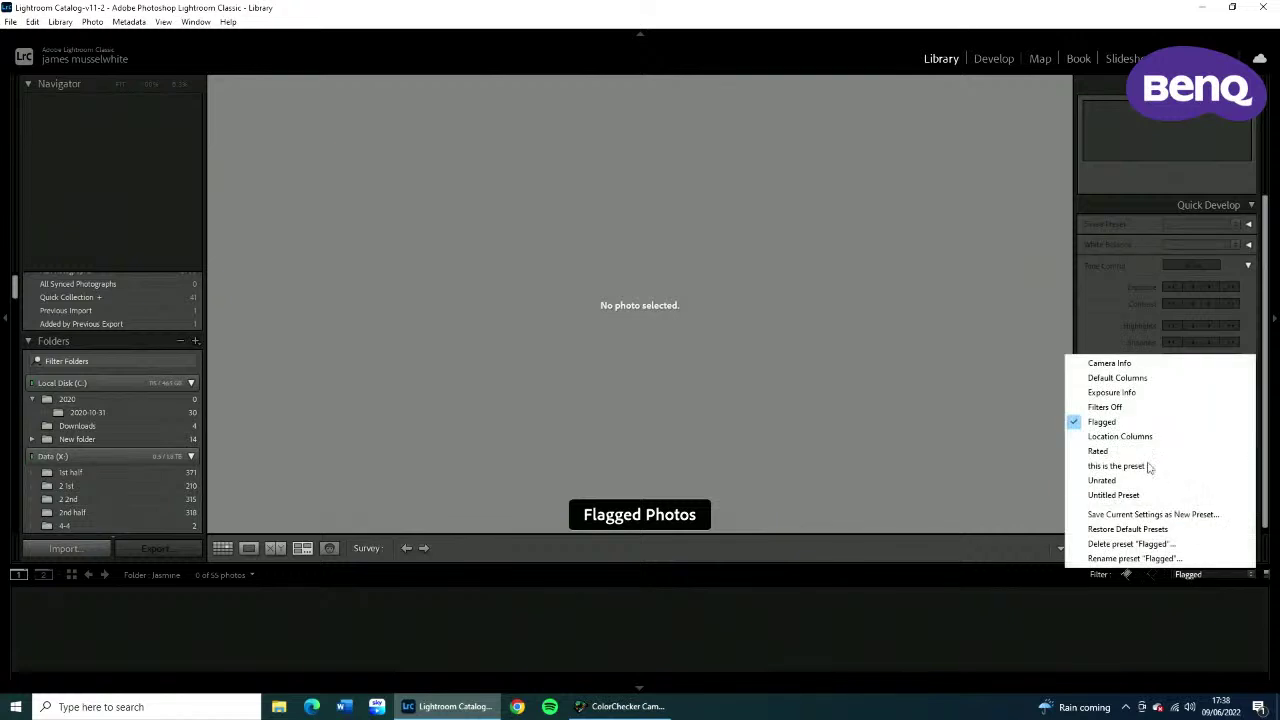
click(1130, 456)
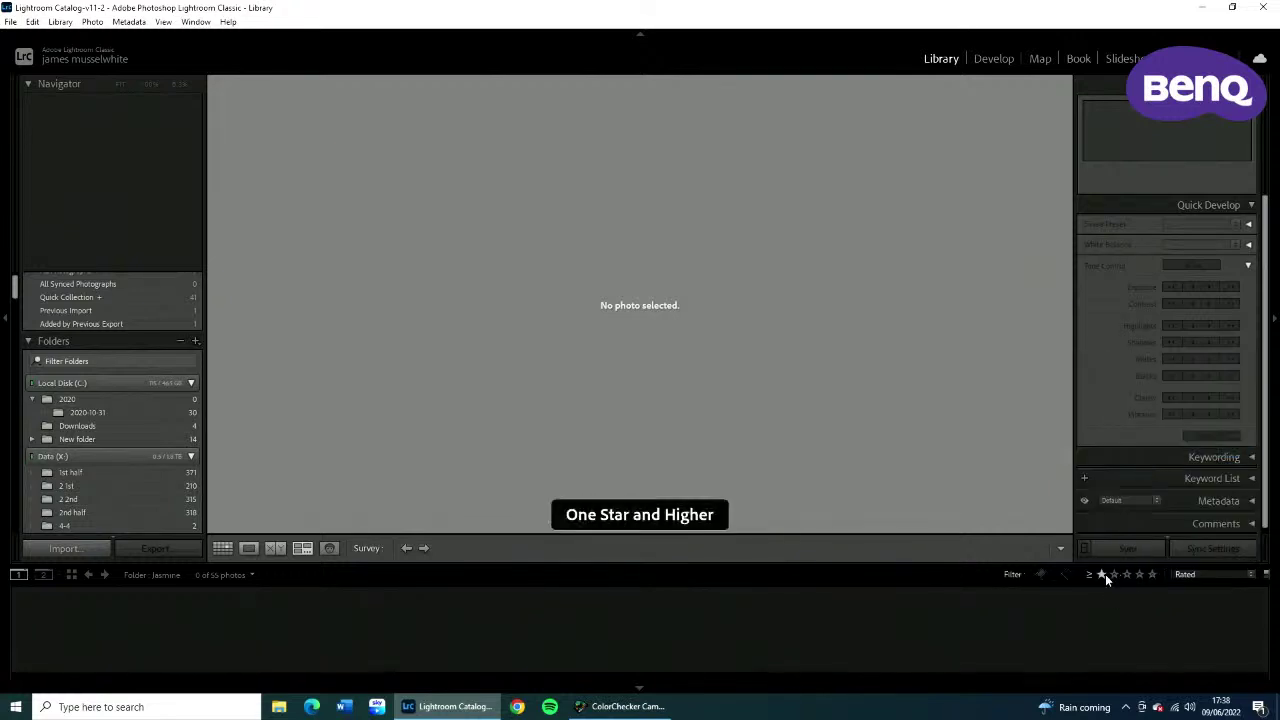
click(1040, 575)
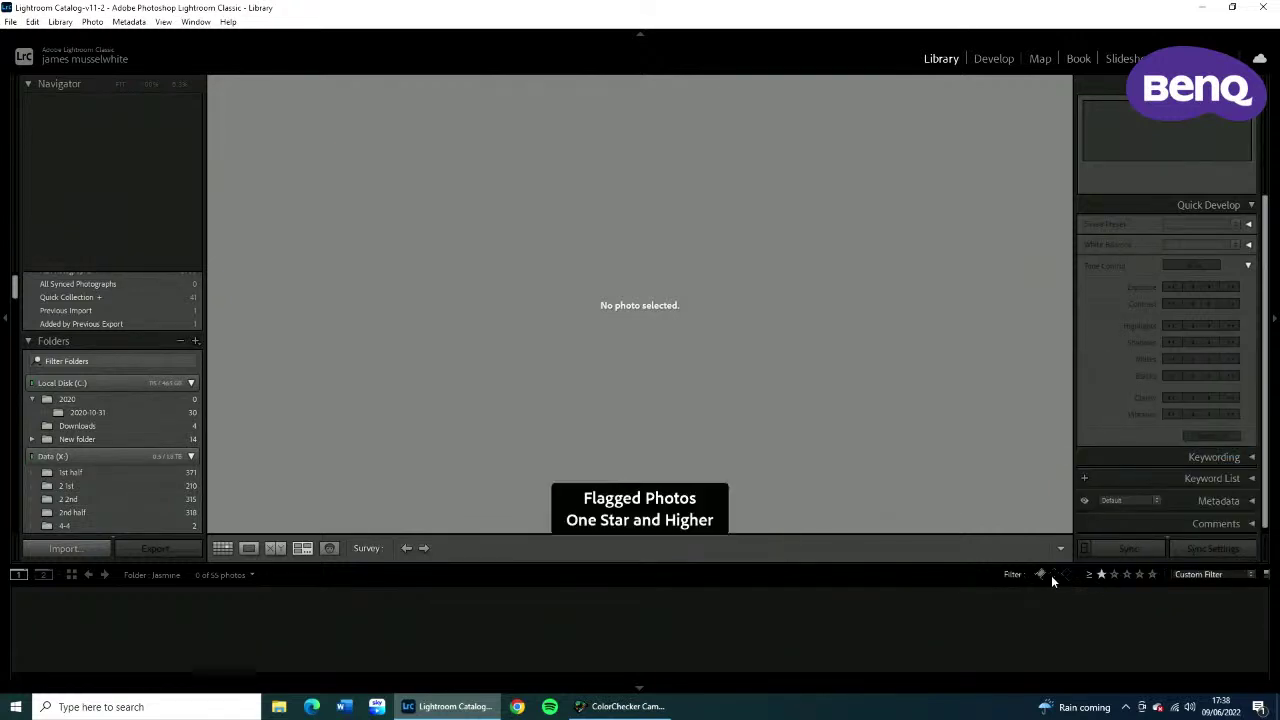
click(1060, 577)
click(1046, 574)
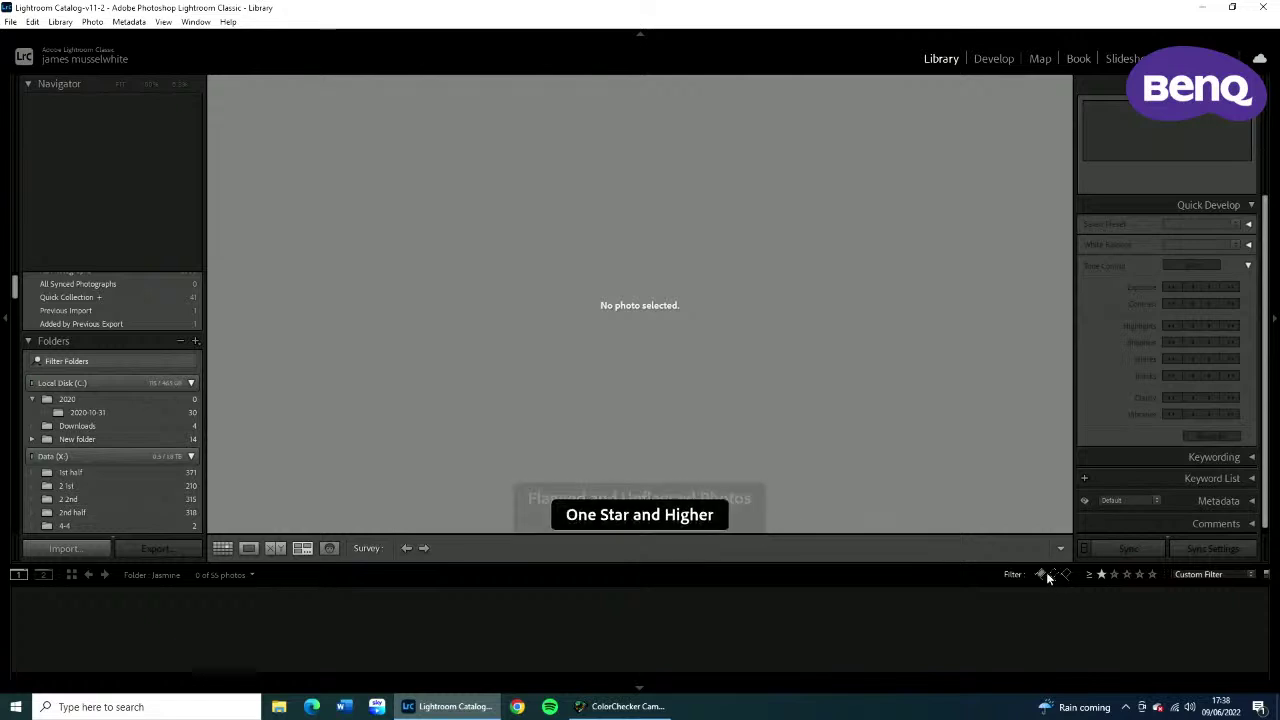
click(1099, 576)
Filter the filmstrip to show only flagged and unflagged photos, hiding the rejected ones.
click(1064, 576)
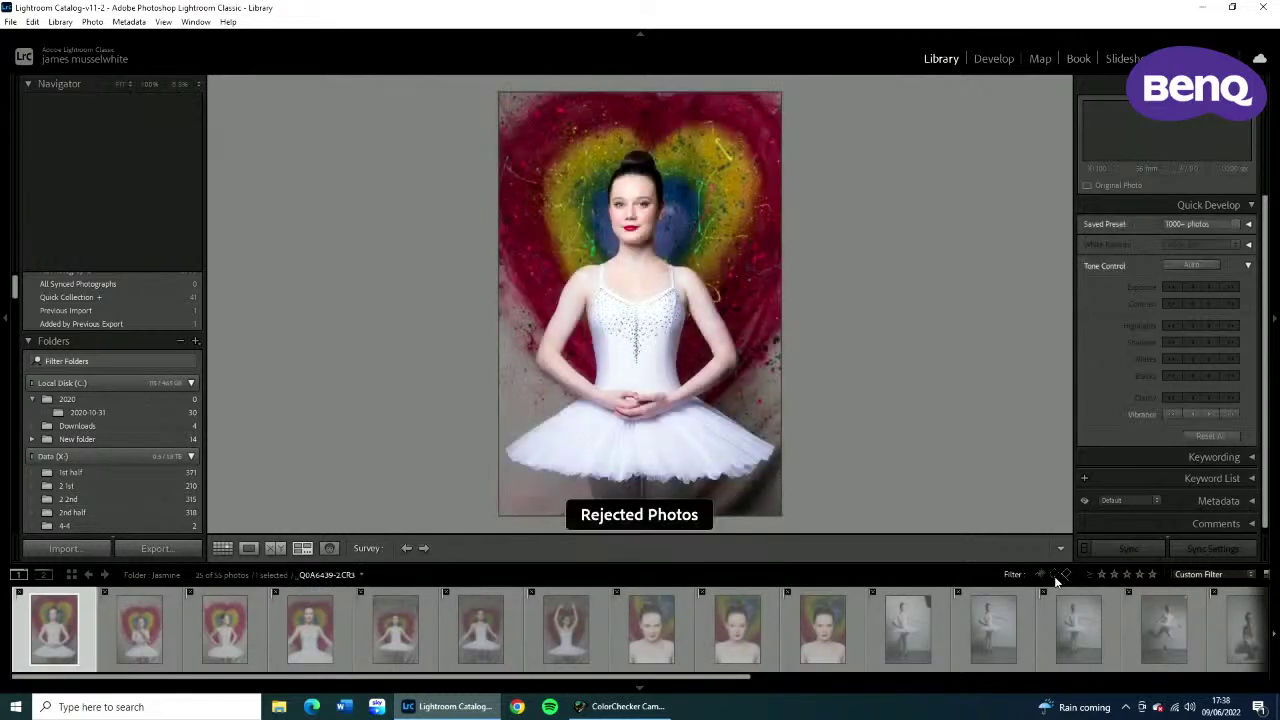
click(1053, 576)
click(1060, 577)
click(1041, 576)
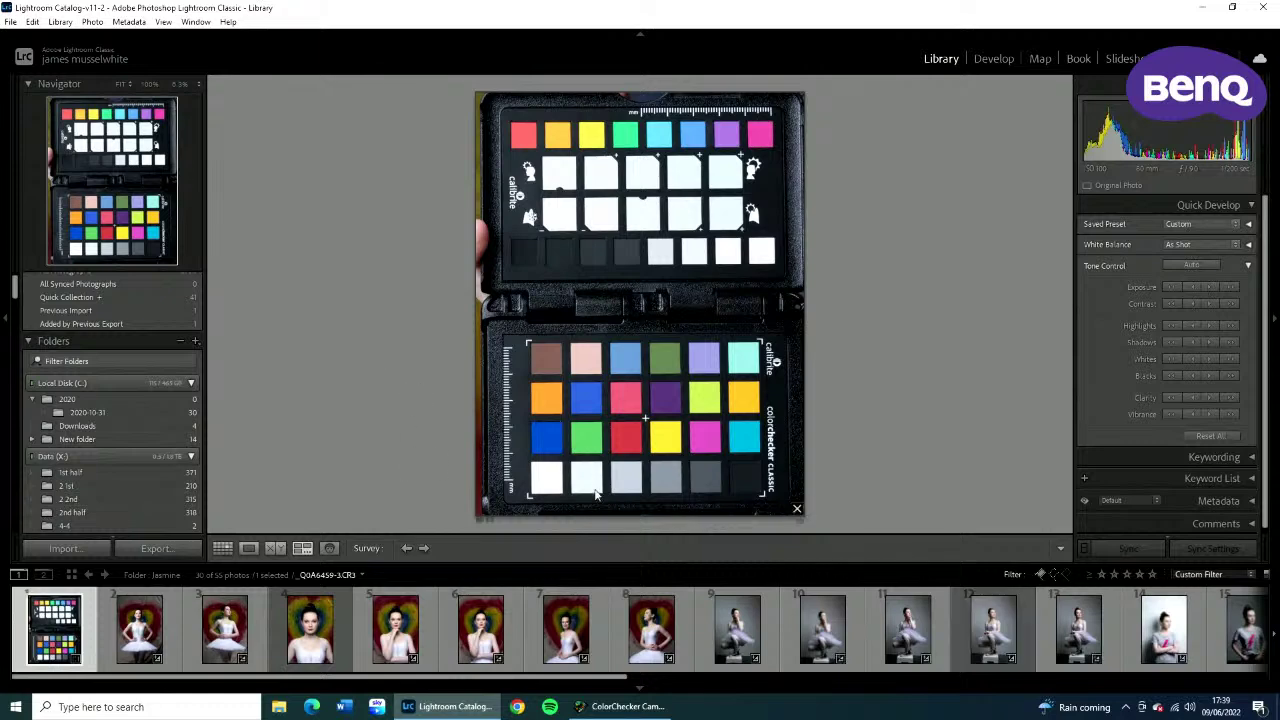
Open the color chart photo in Develop and preview the Adobe Landscape, Portrait and Standard profiles, returning to Adobe Color.
click(993, 58)
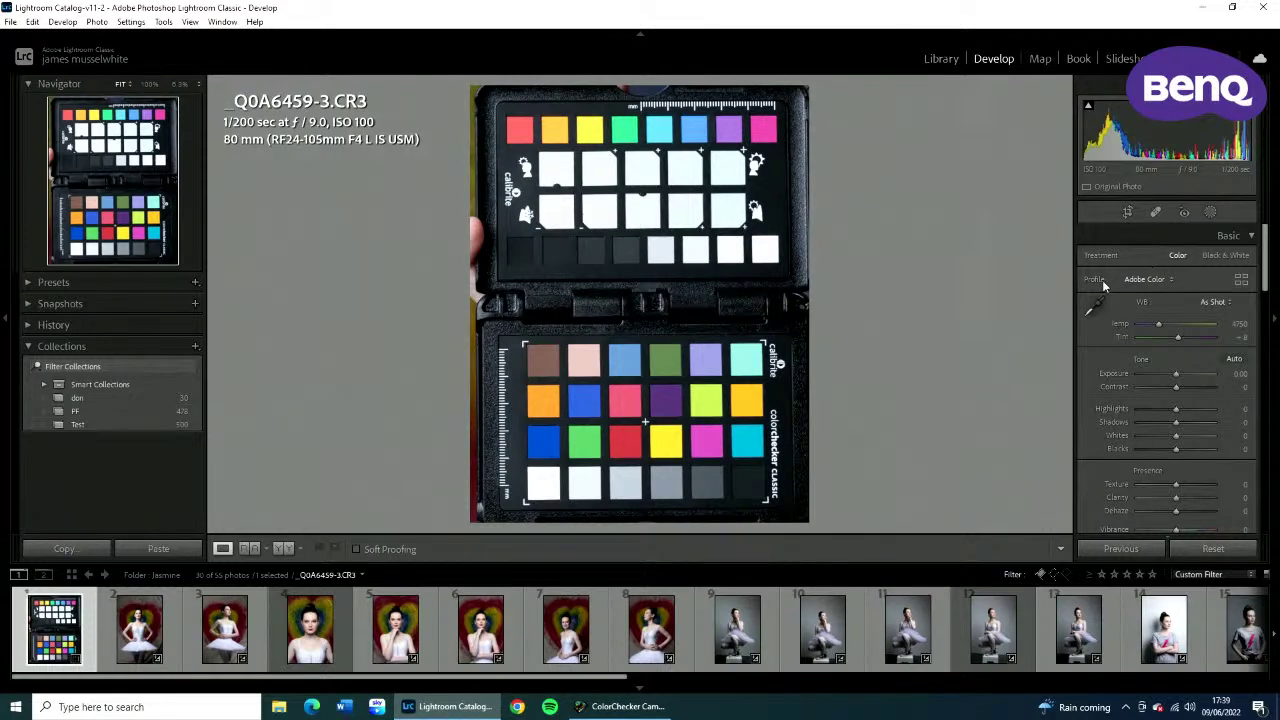
click(1171, 282)
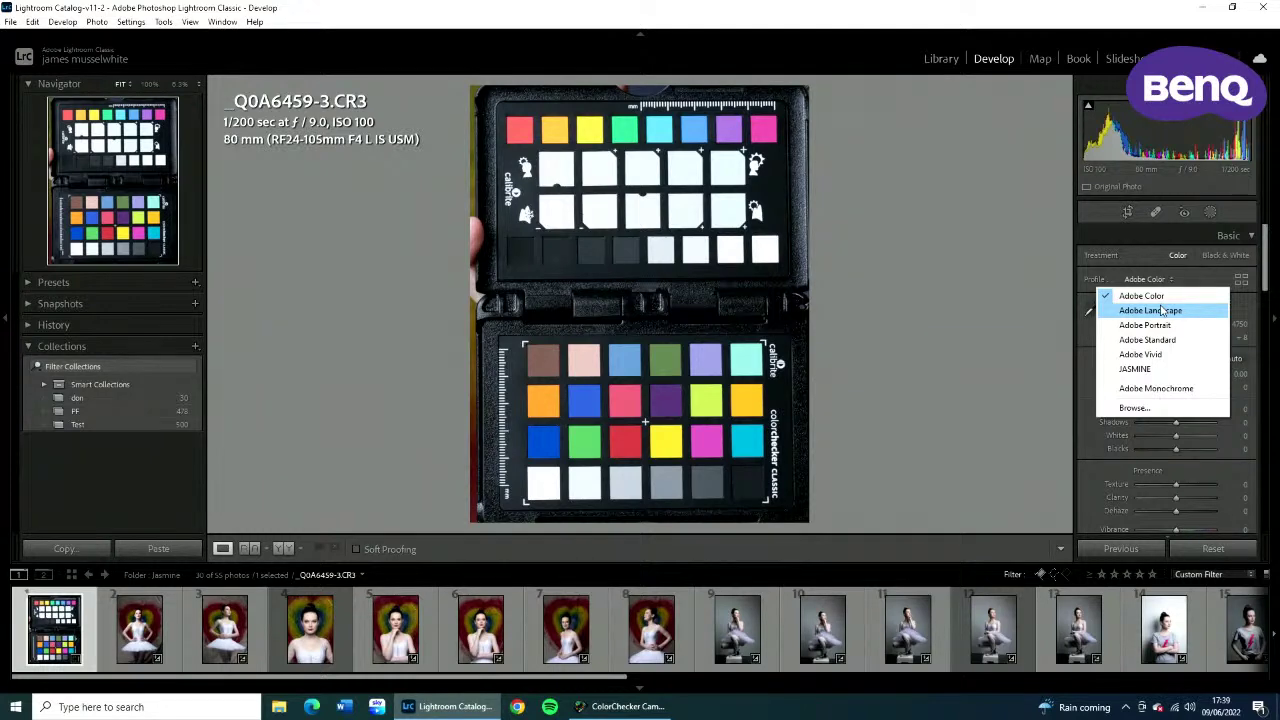
click(1162, 311)
click(1165, 281)
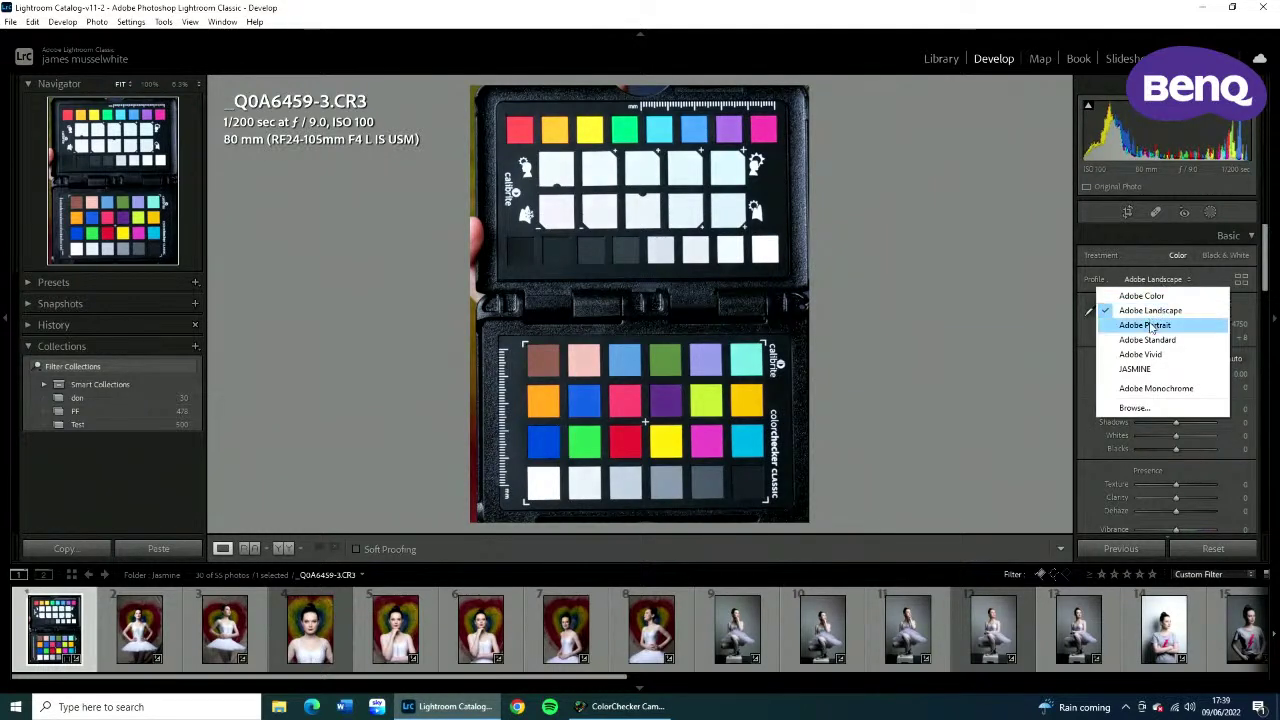
click(1150, 326)
click(1165, 281)
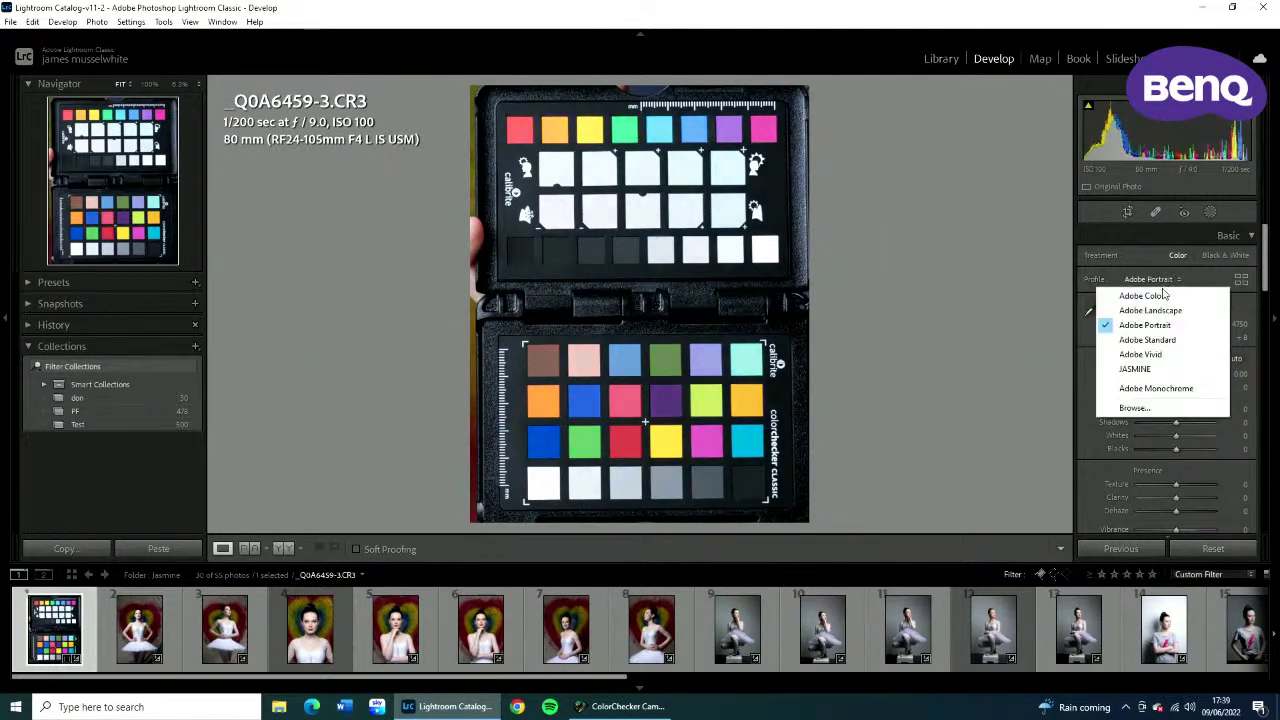
click(1162, 341)
click(1167, 281)
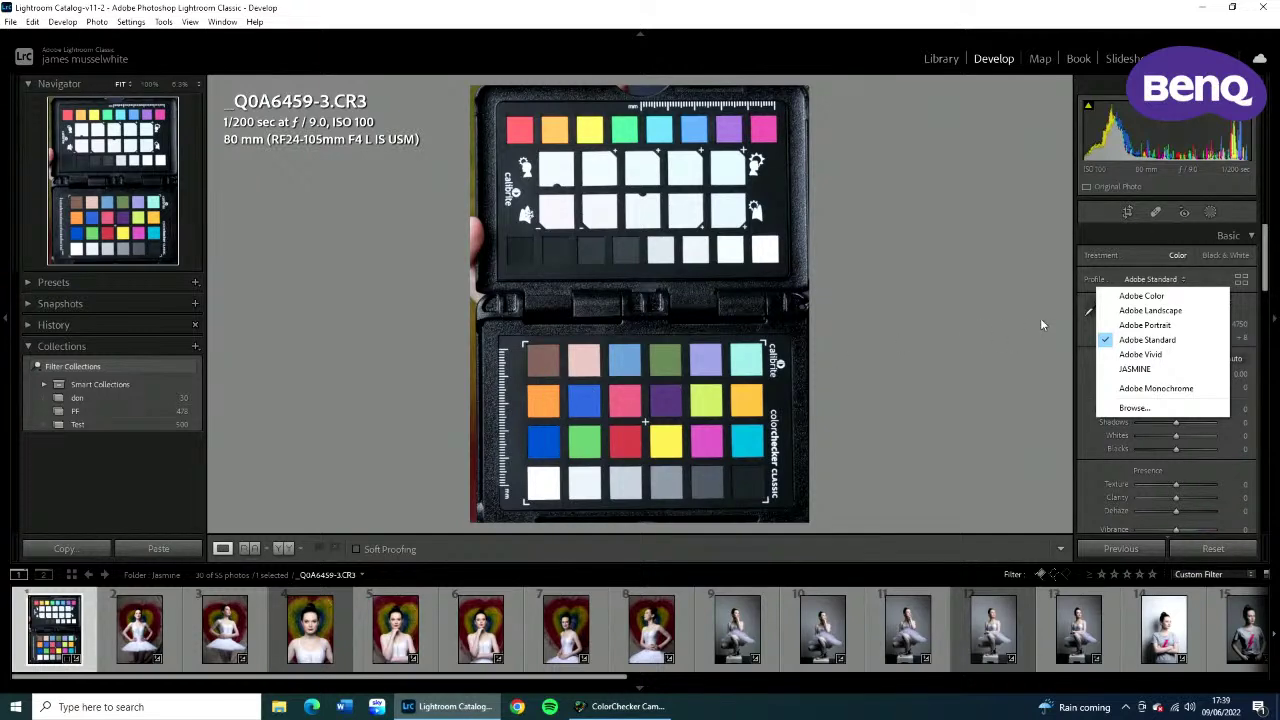
click(1129, 297)
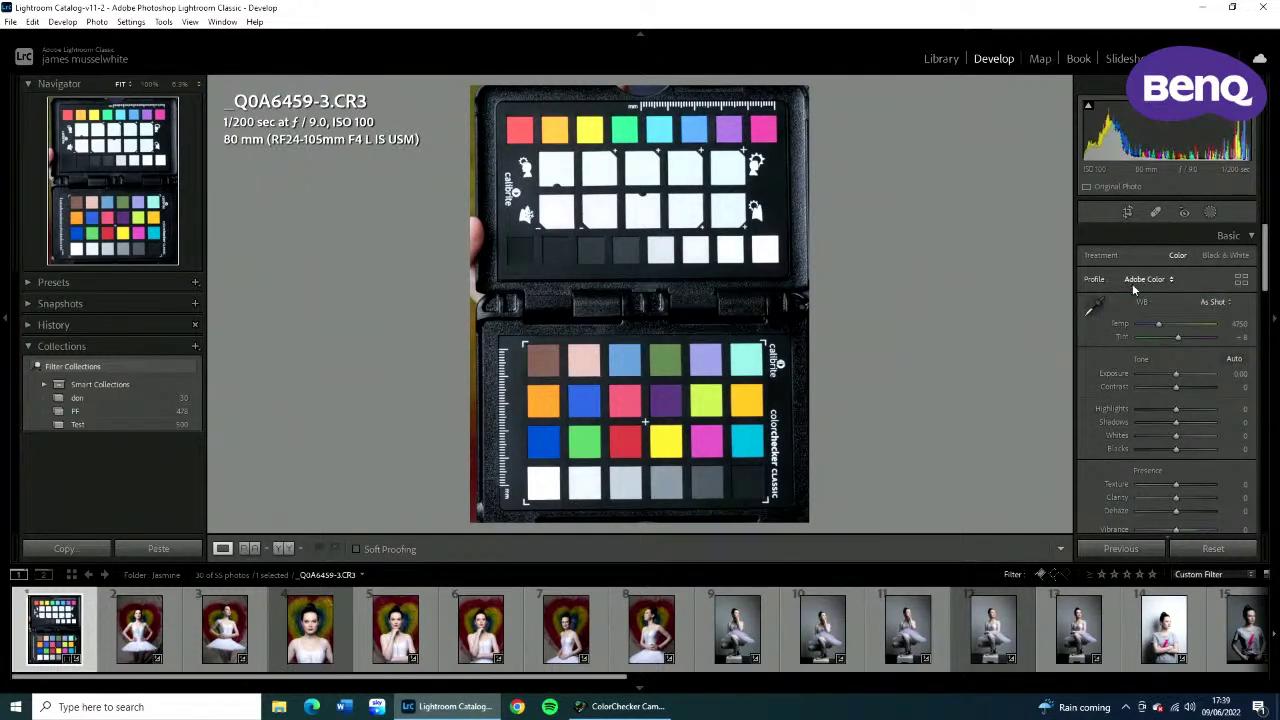
Cycle the color chart photo through the Adobe Landscape, Adobe Portrait and Adobe Standard profiles again.
click(1140, 280)
click(1136, 312)
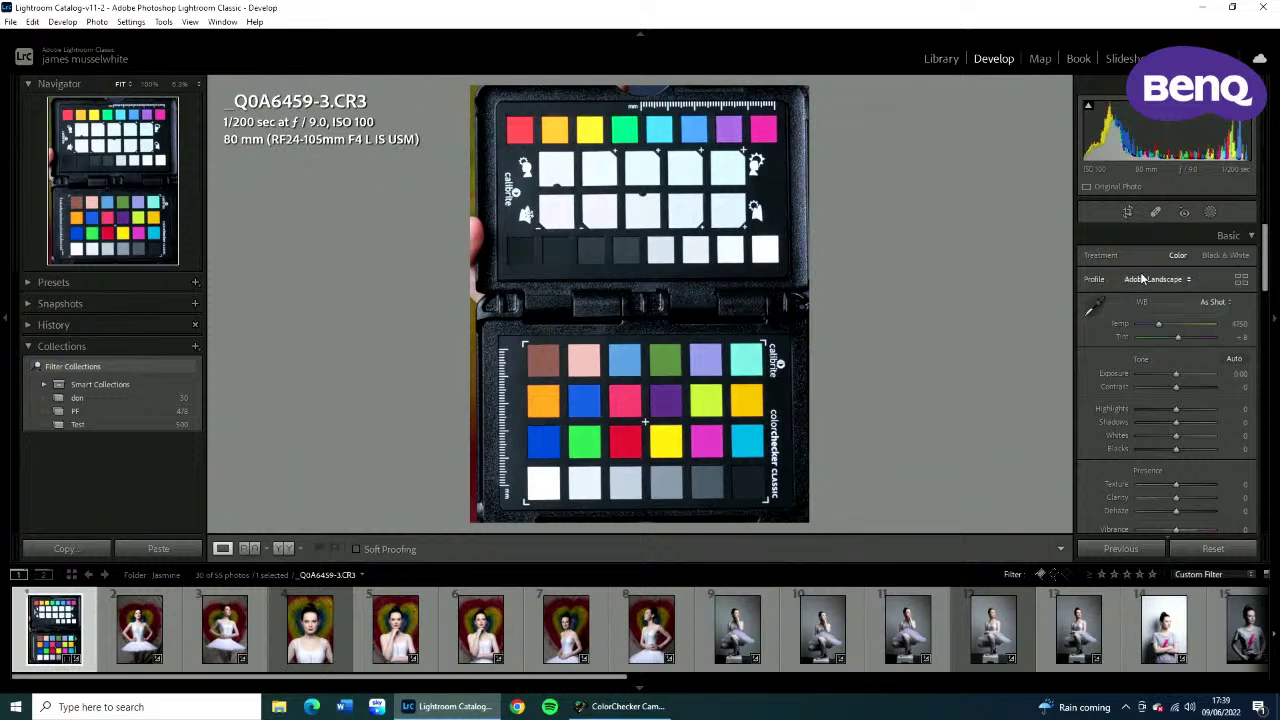
click(1143, 280)
click(1139, 325)
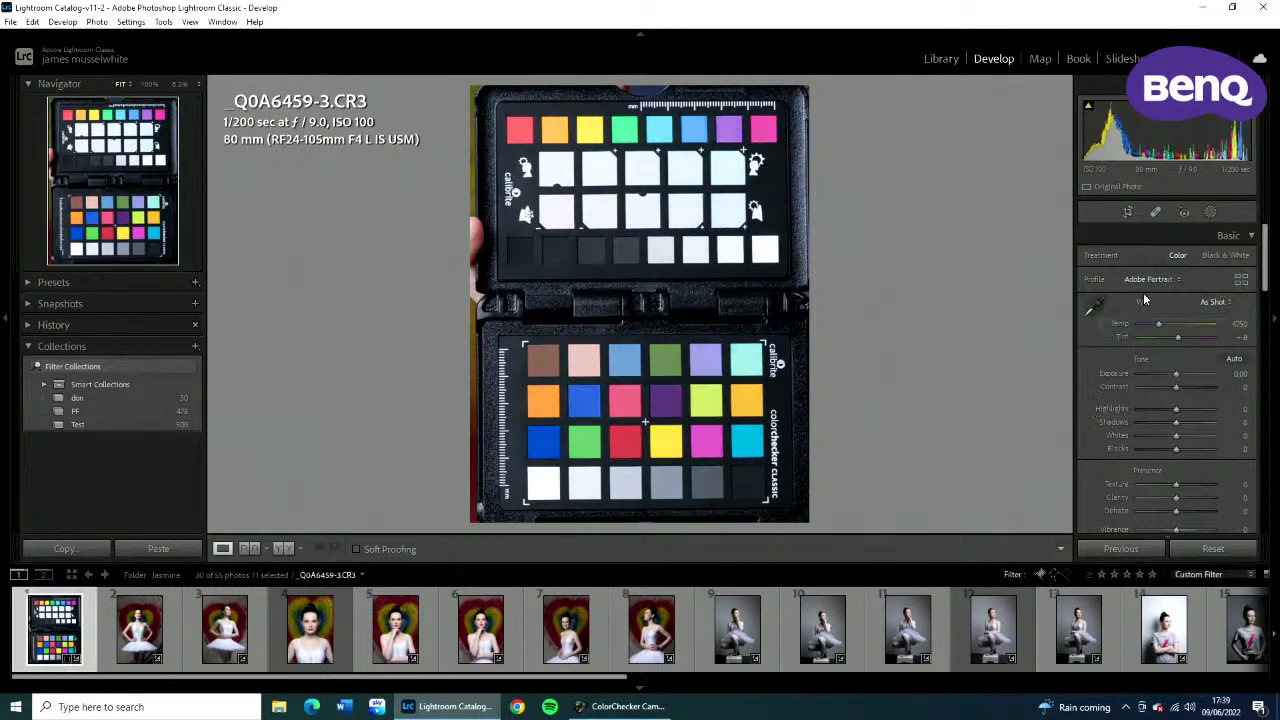
click(1145, 280)
click(1146, 341)
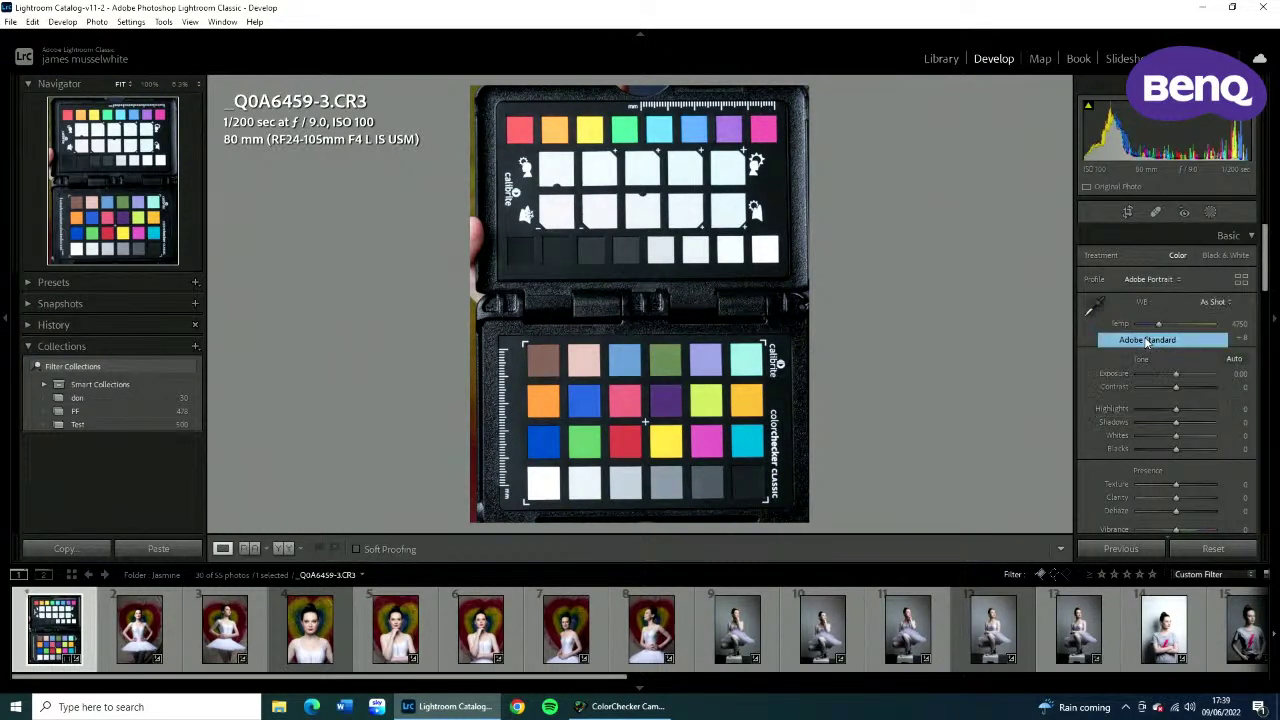
Compare the Adobe Color and Adobe Standard profiles on the color chart photo, ending on Adobe Standard.
click(1240, 280)
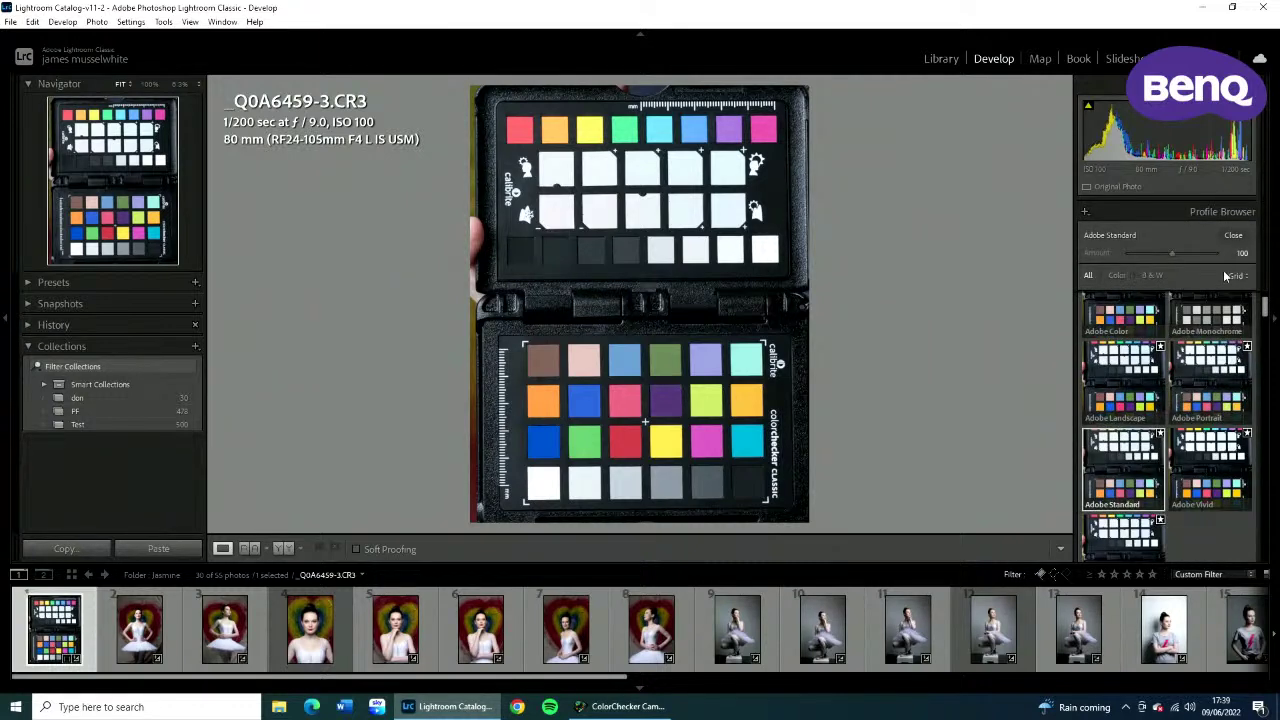
click(1233, 237)
click(1152, 285)
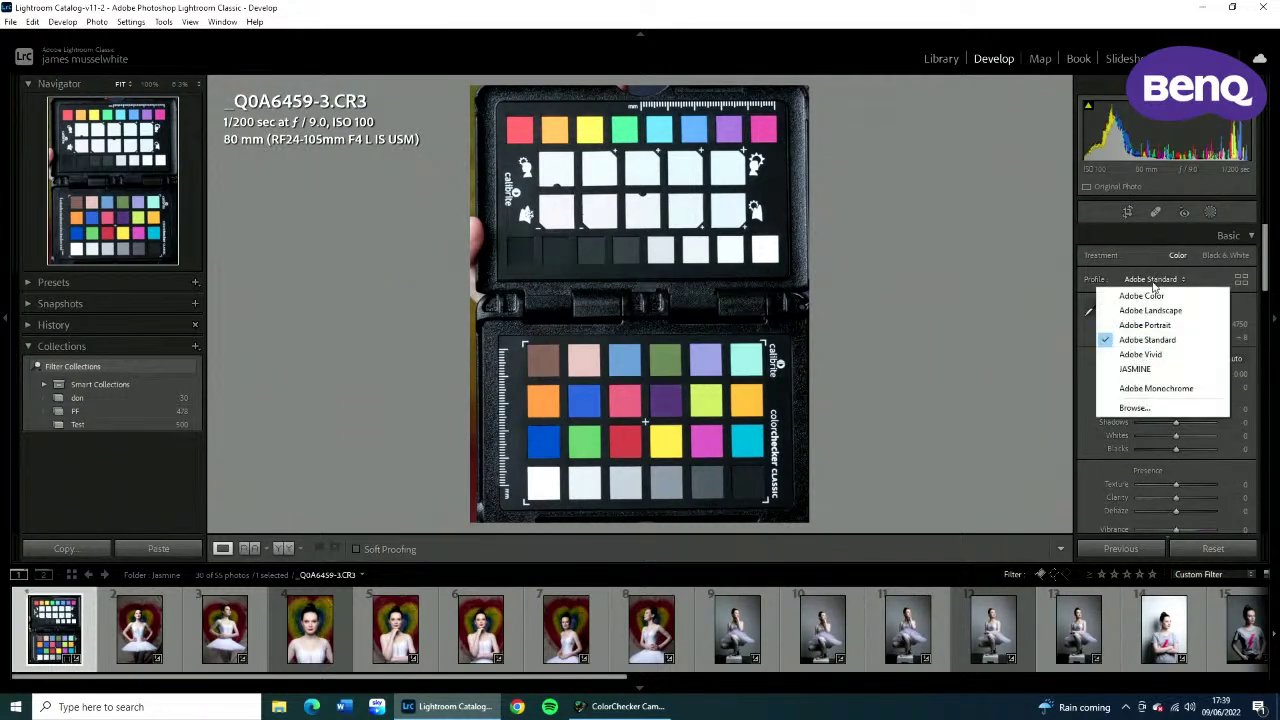
click(1163, 292)
click(1160, 285)
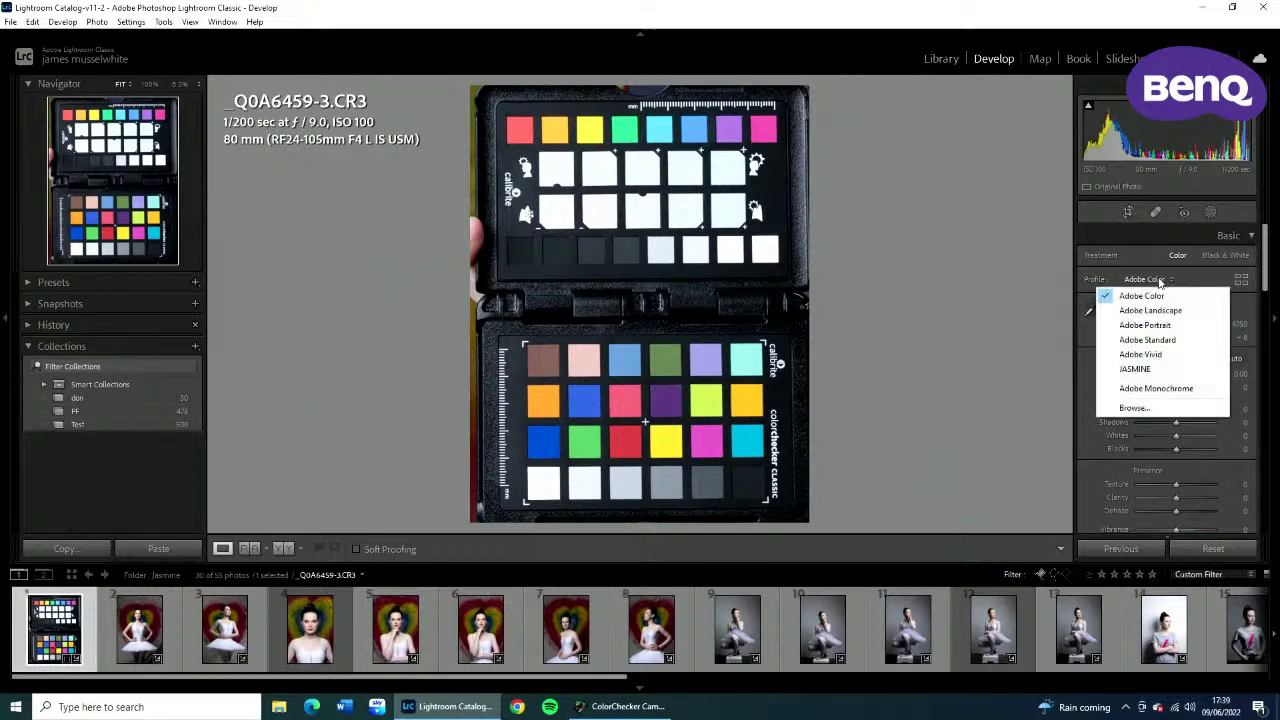
click(1162, 341)
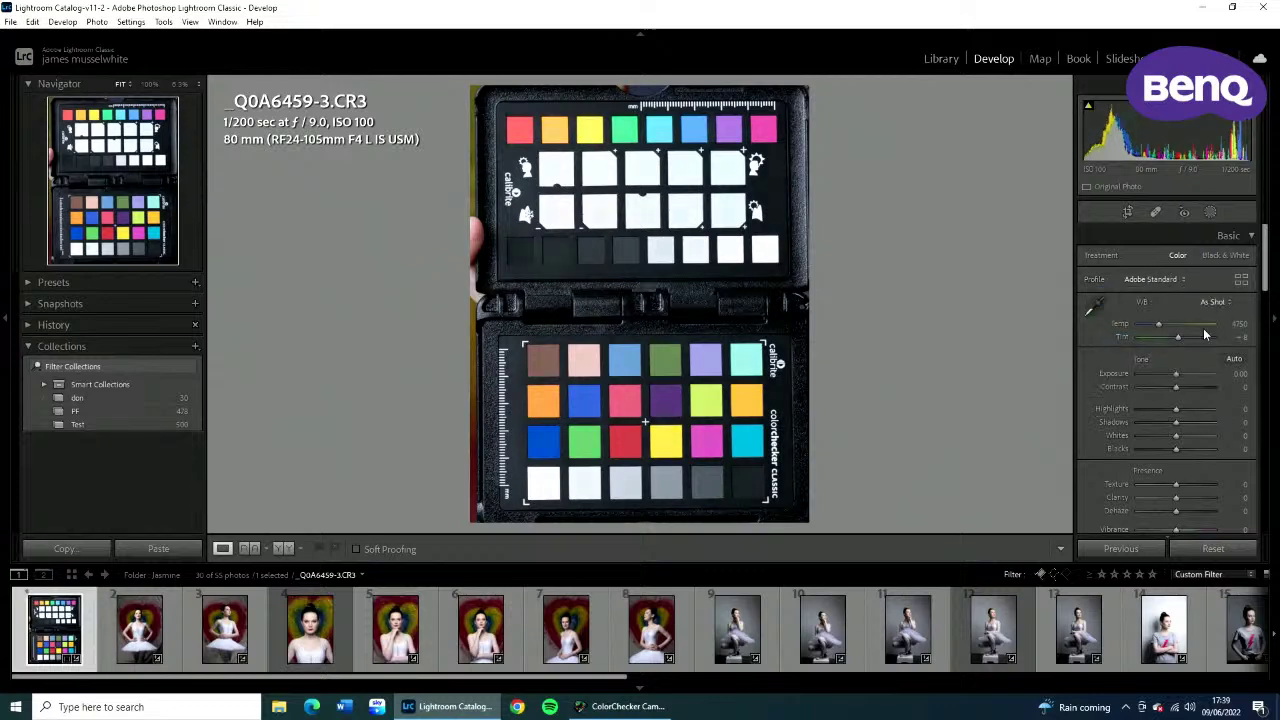
Apply the custom profile Jasmine - R6 - 24-105 - ONE to the chart photo and make it a favorite in place of JASMINE.
click(1238, 284)
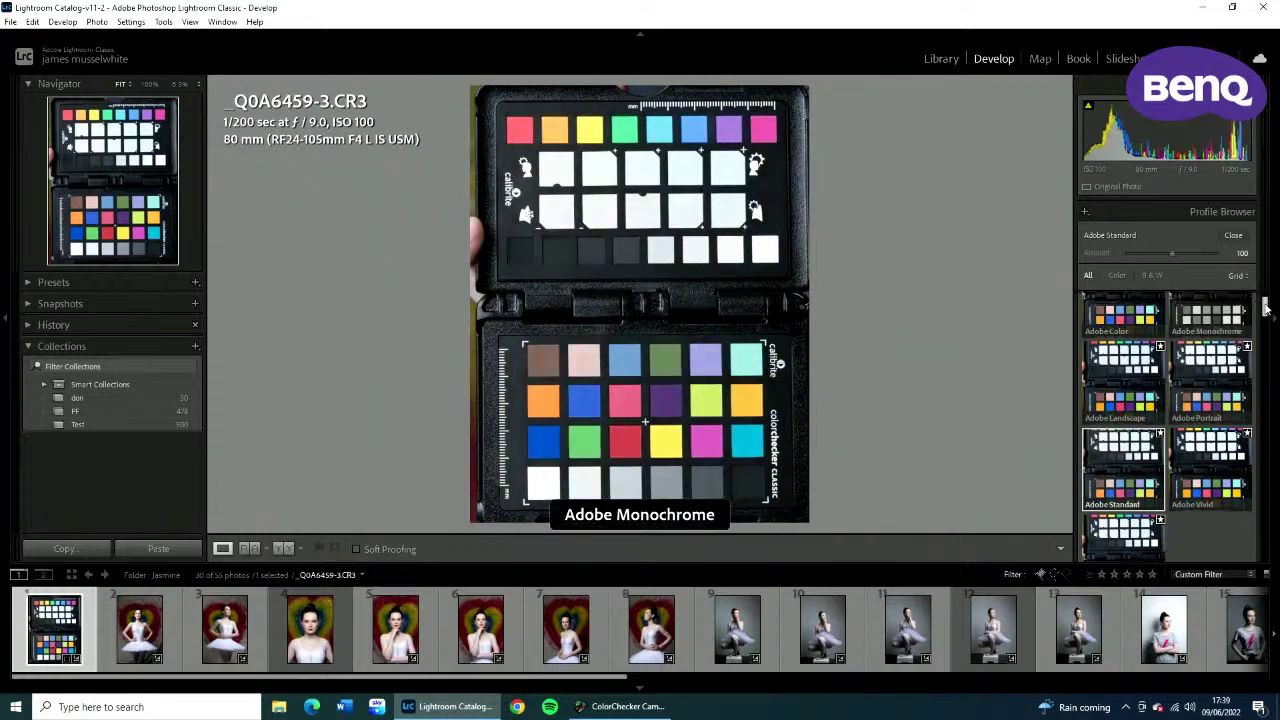
drag(1265, 308, 1250, 381)
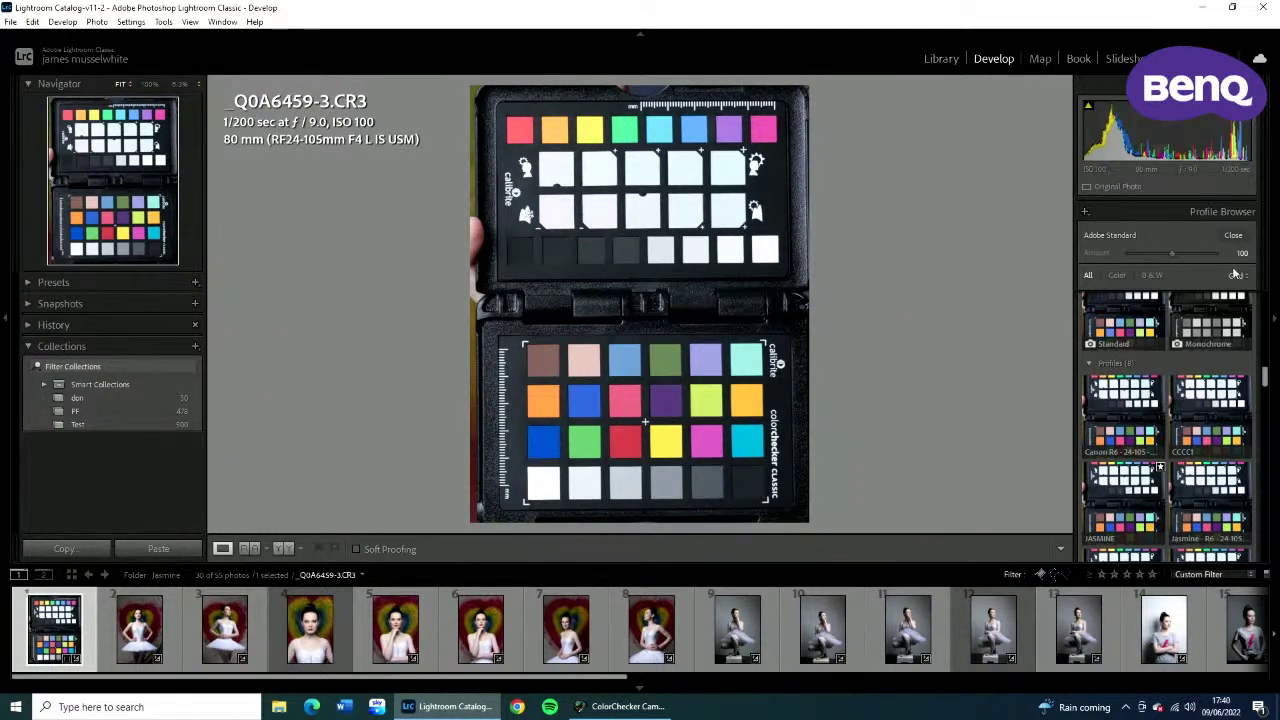
drag(1265, 377, 1265, 395)
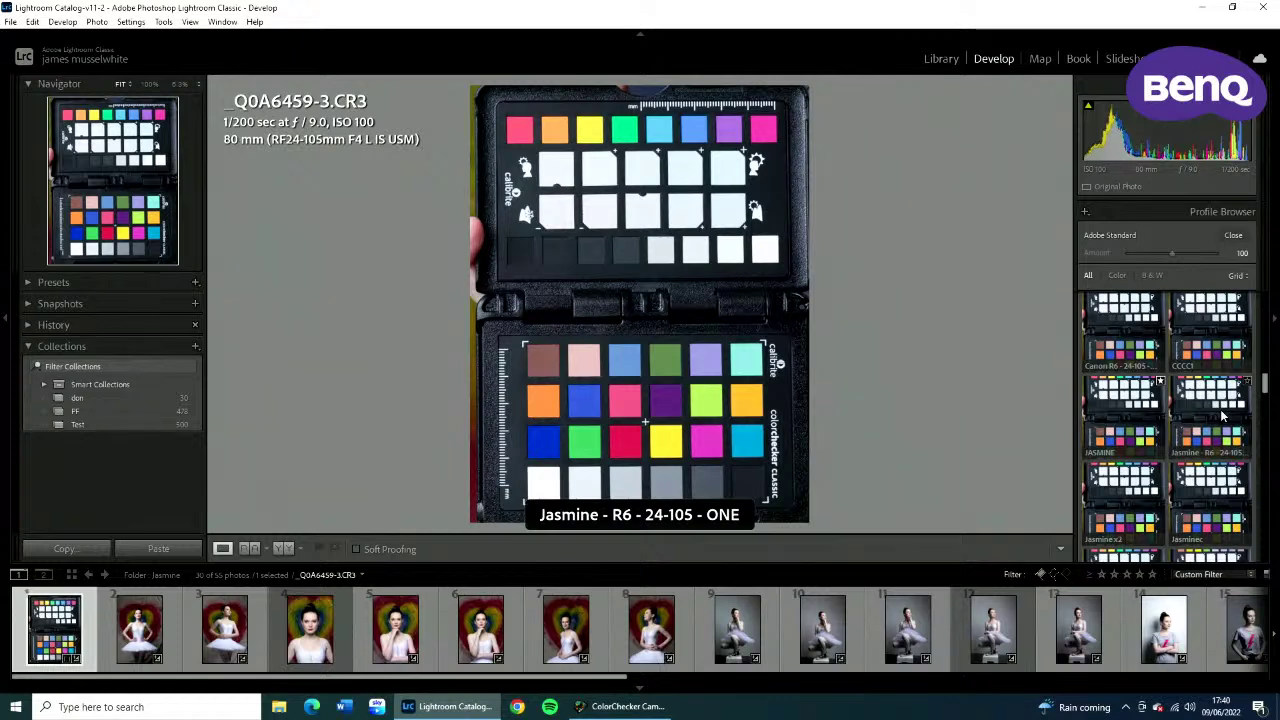
click(1221, 414)
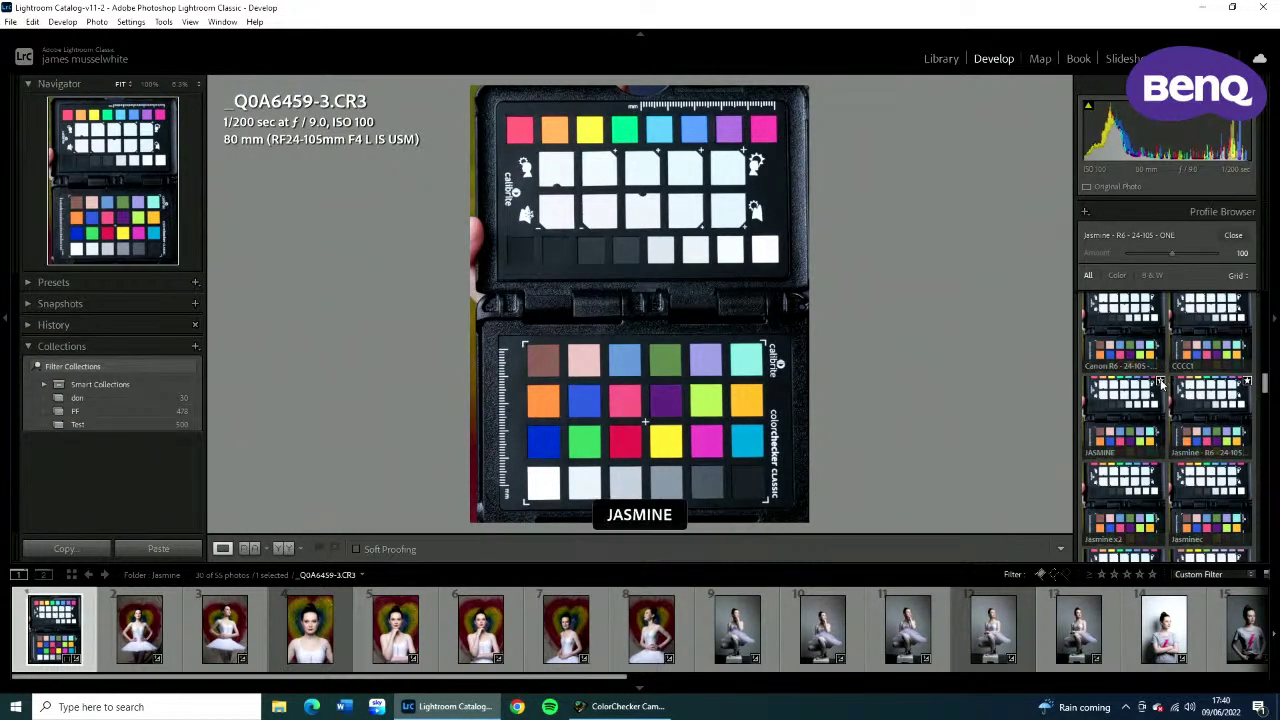
click(1236, 237)
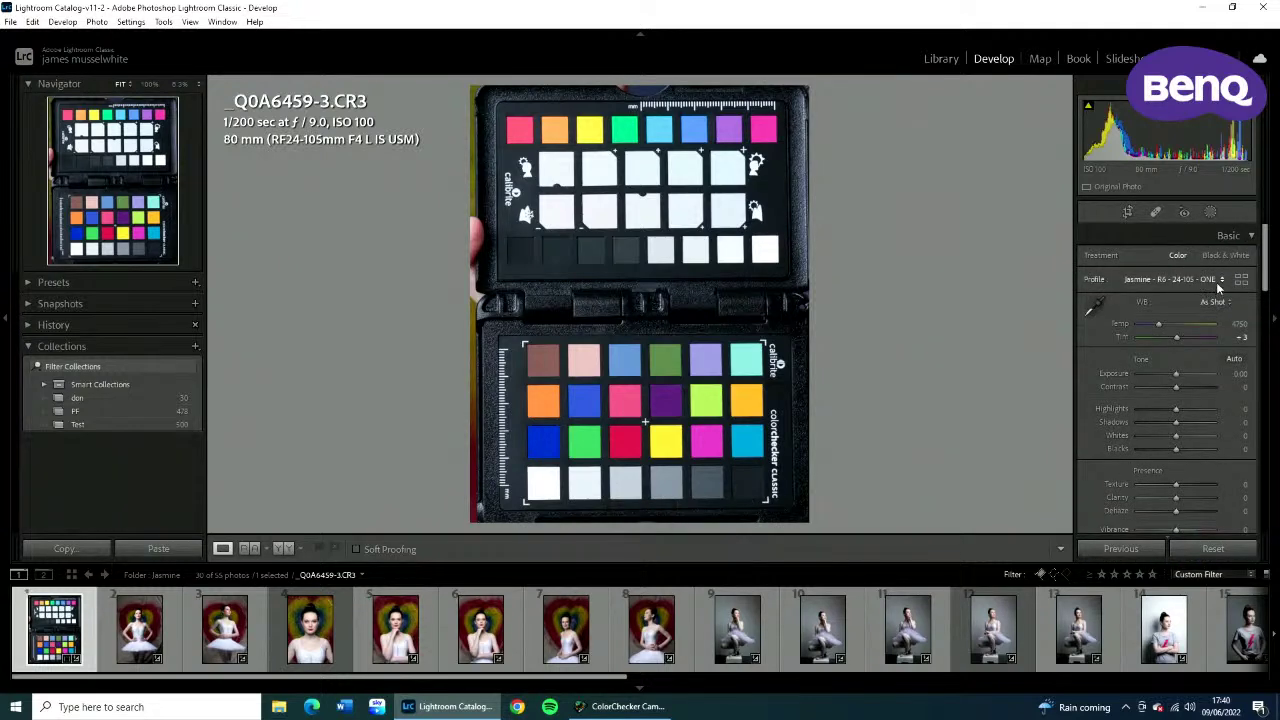
Switch the chart photo's profile back to Adobe Color for comparison with the custom profile.
click(1221, 283)
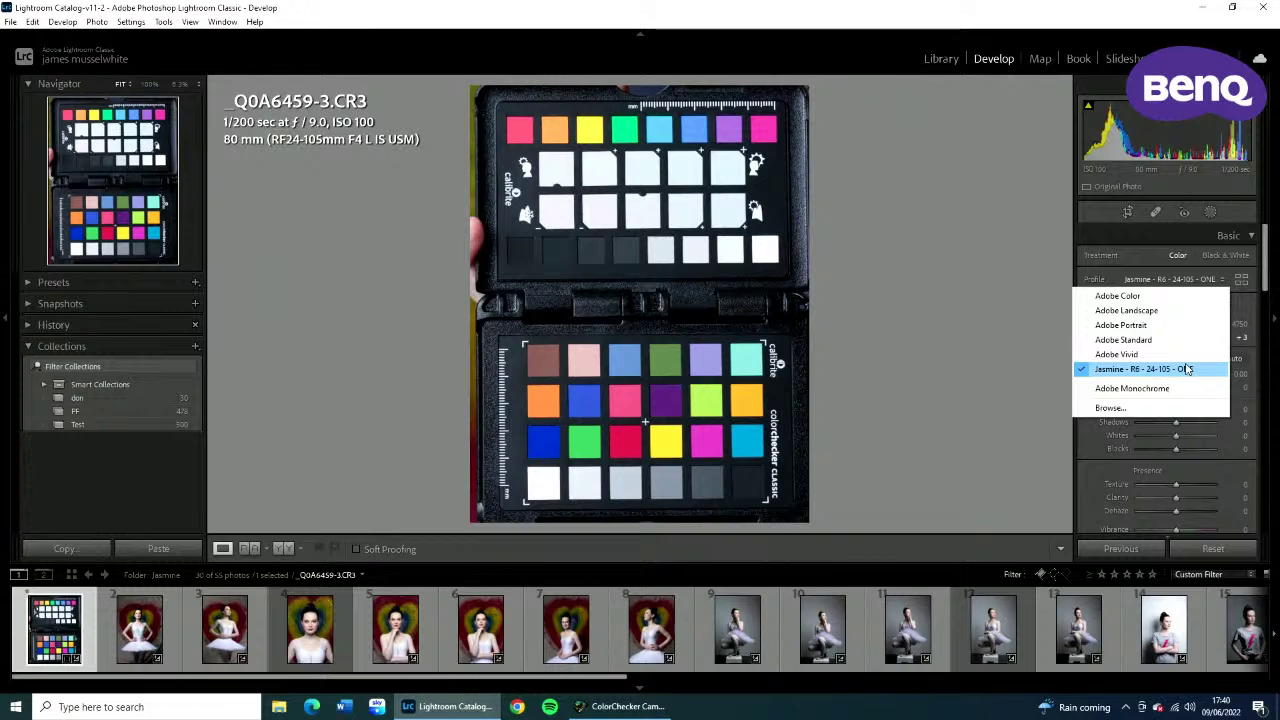
click(1148, 298)
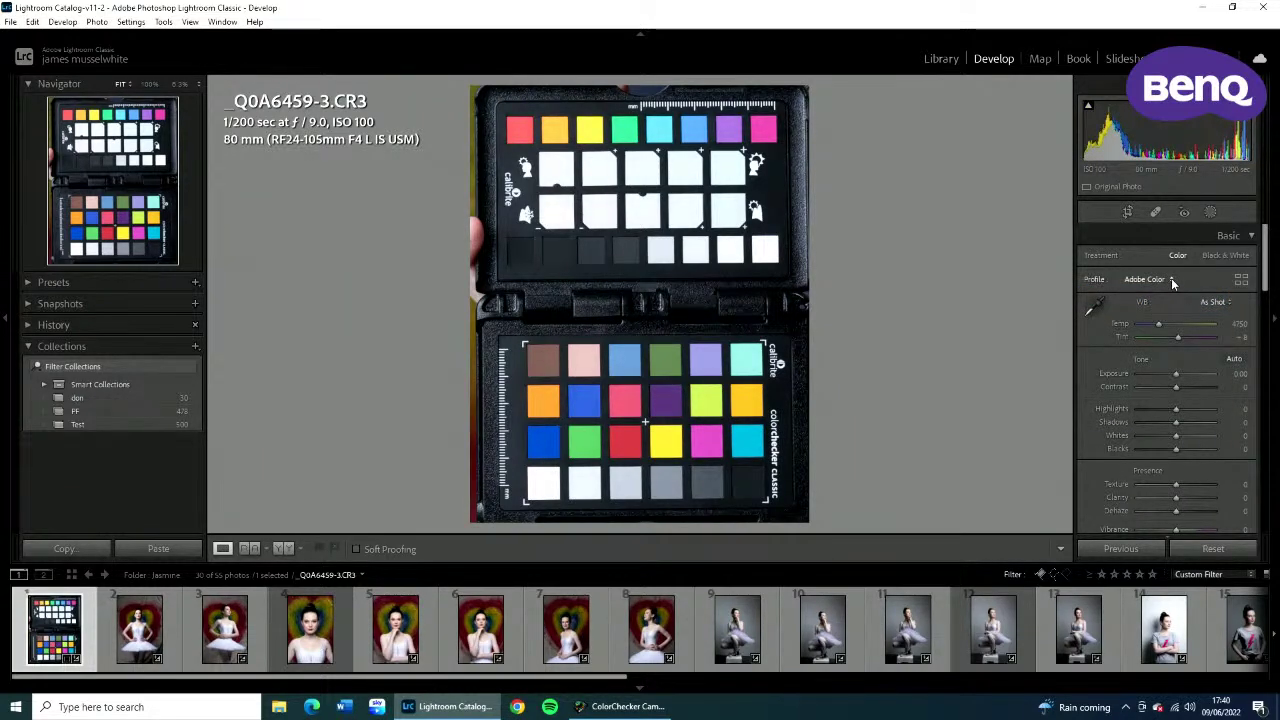
Compare the custom profile Jasmine - R6 - 24-105 - ONE with Adobe Color on the chart photo, ending on the custom profile.
click(1172, 282)
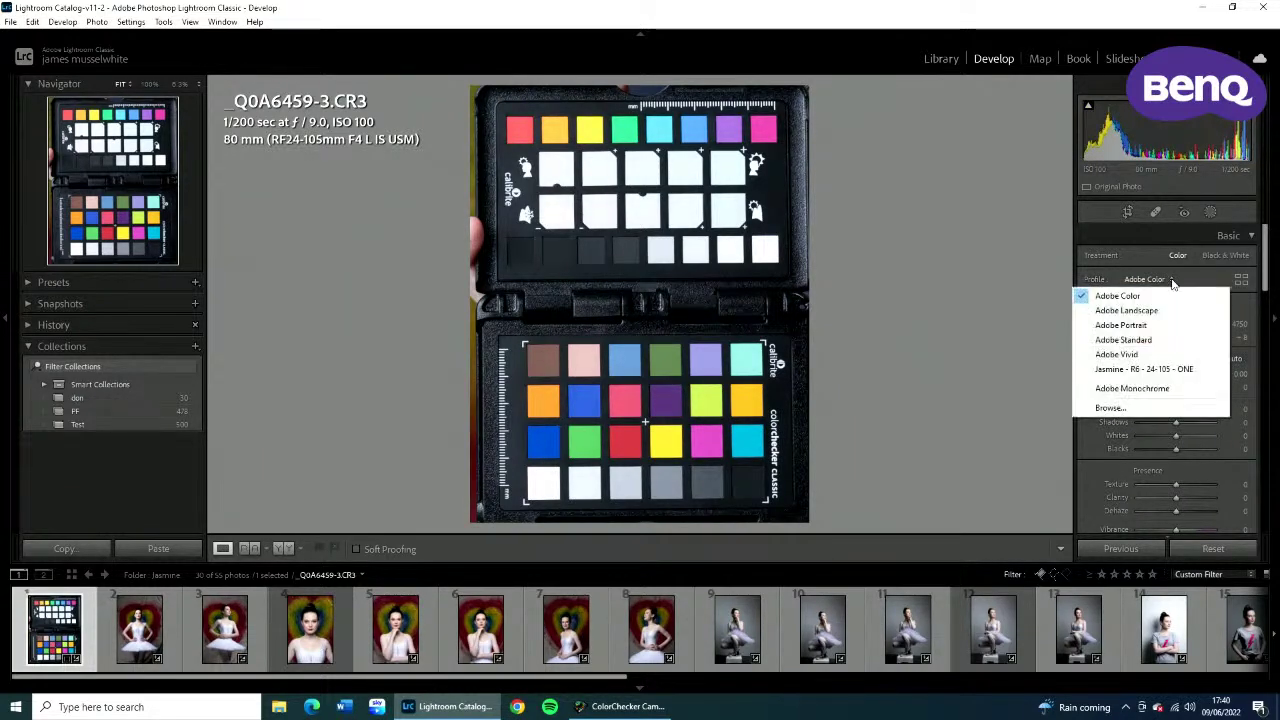
click(1150, 369)
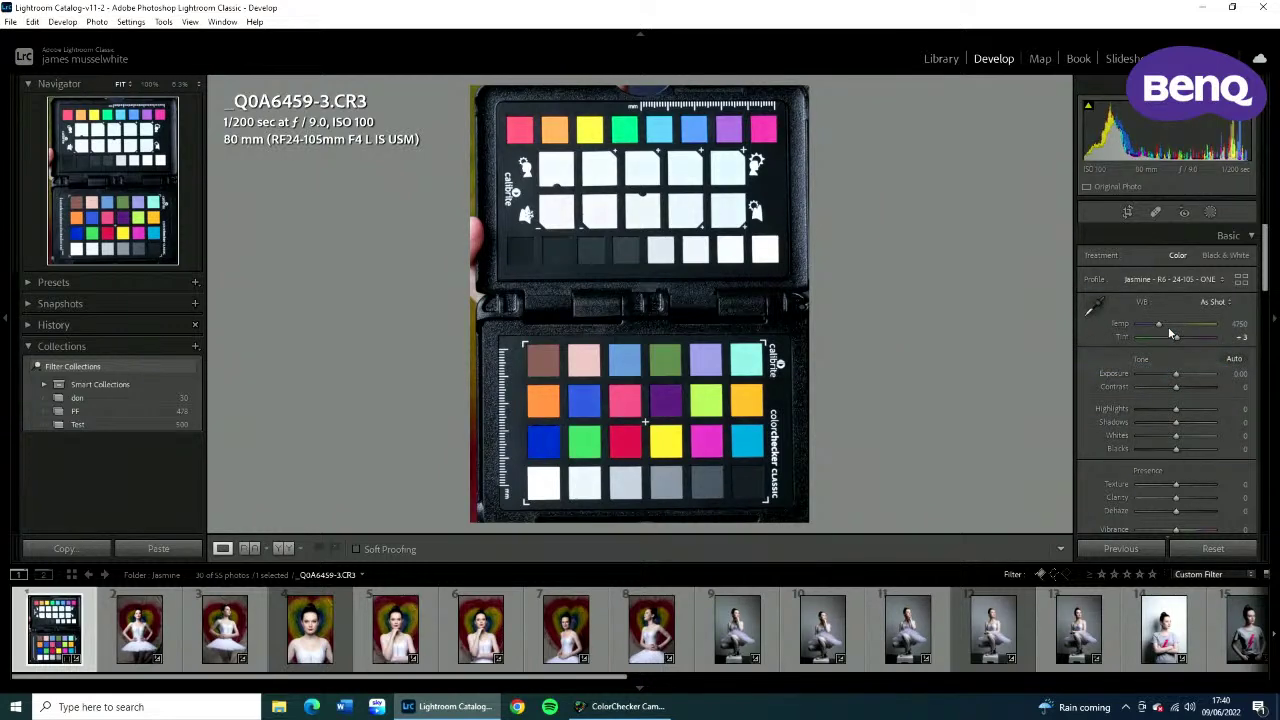
click(1168, 282)
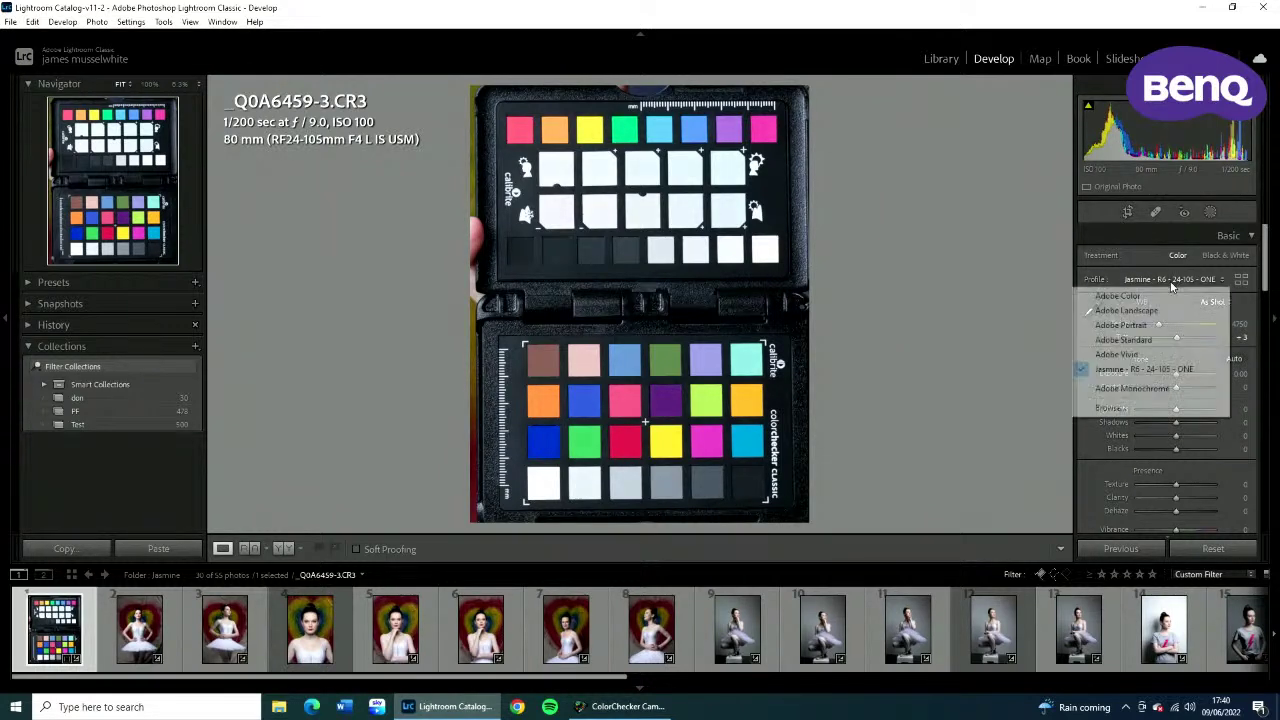
click(1161, 298)
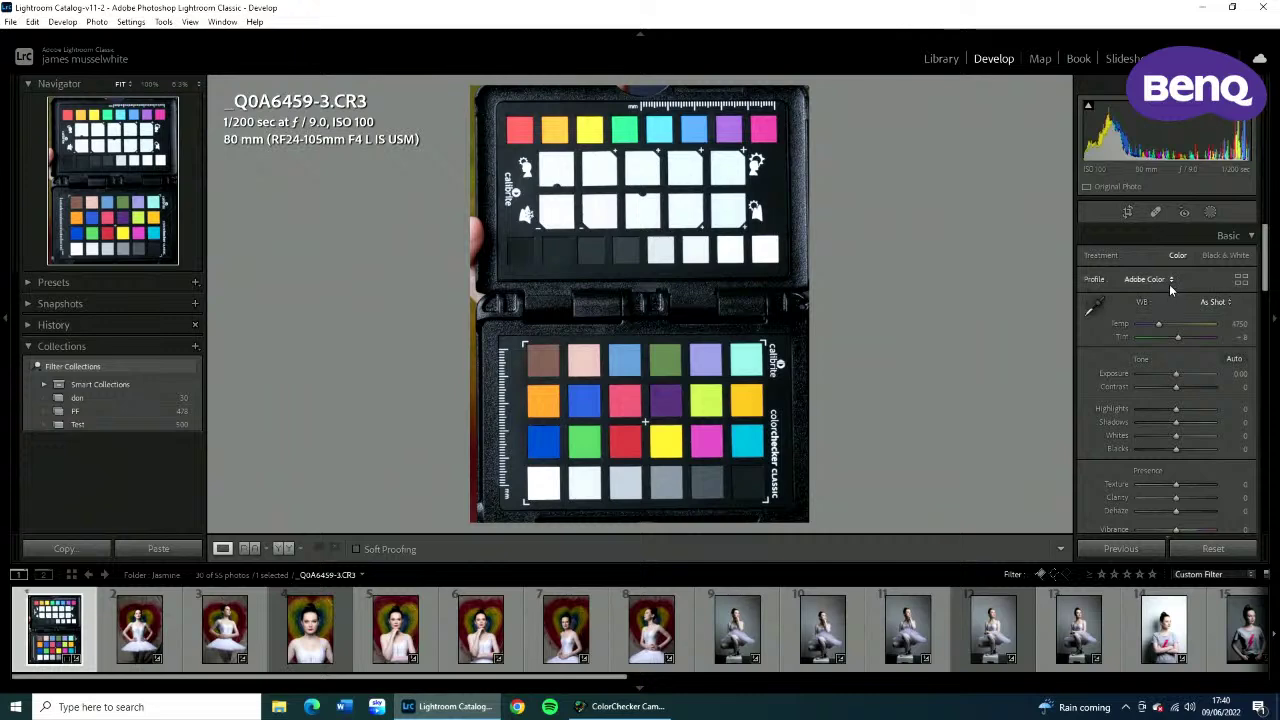
click(1172, 284)
click(1150, 369)
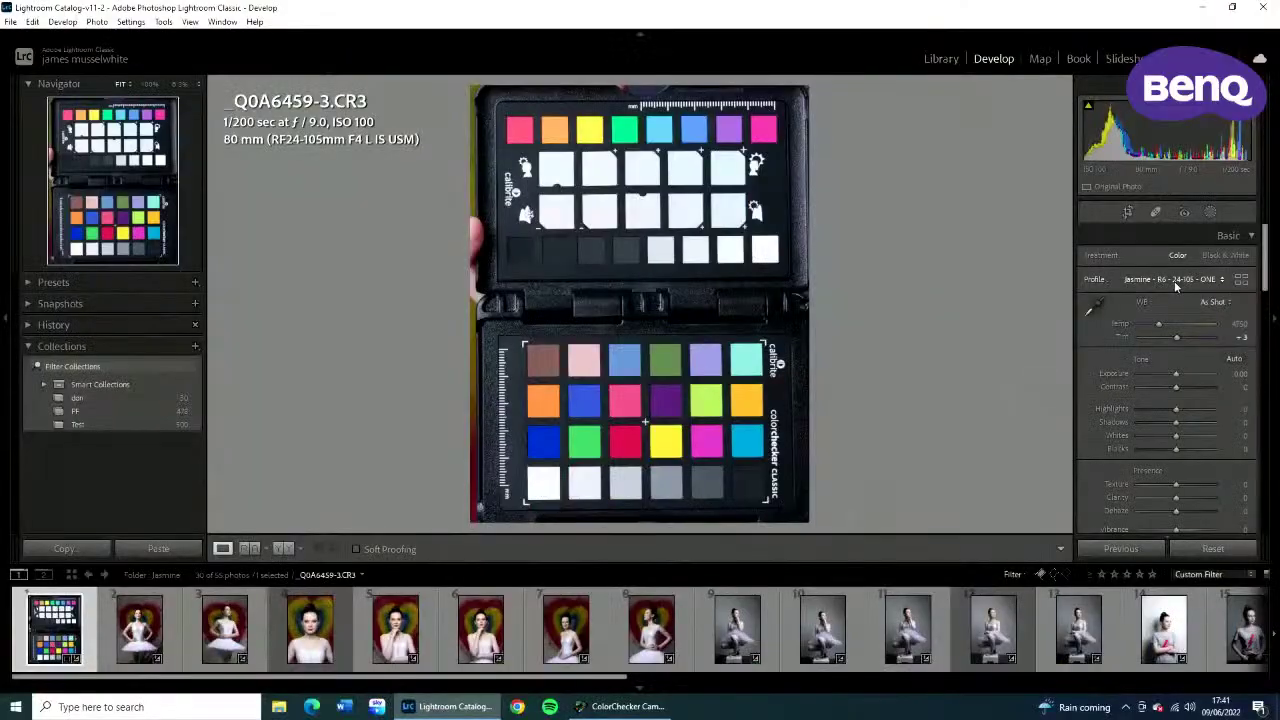
Minimize Lightroom, open ColorChecker Camera Calibration from the desktop and load the _Q0A6459-3 chart image into its DNG mode.
click(1203, 7)
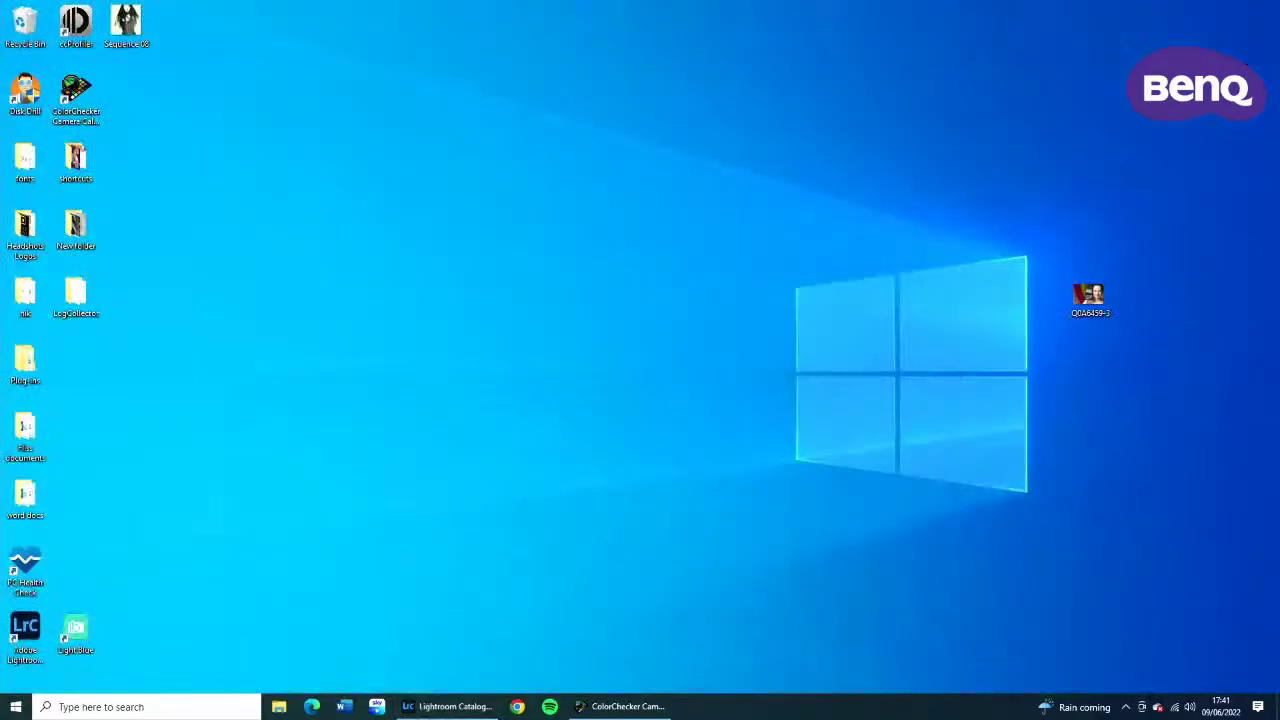
click(81, 100)
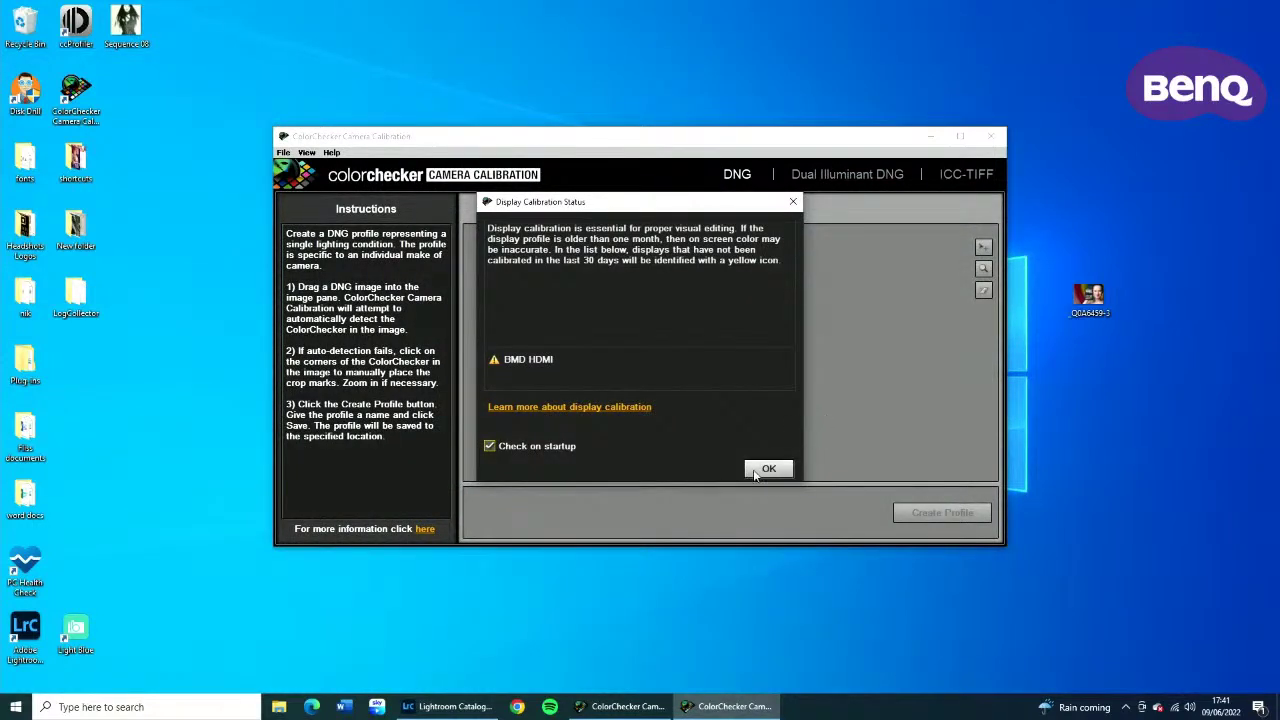
click(766, 468)
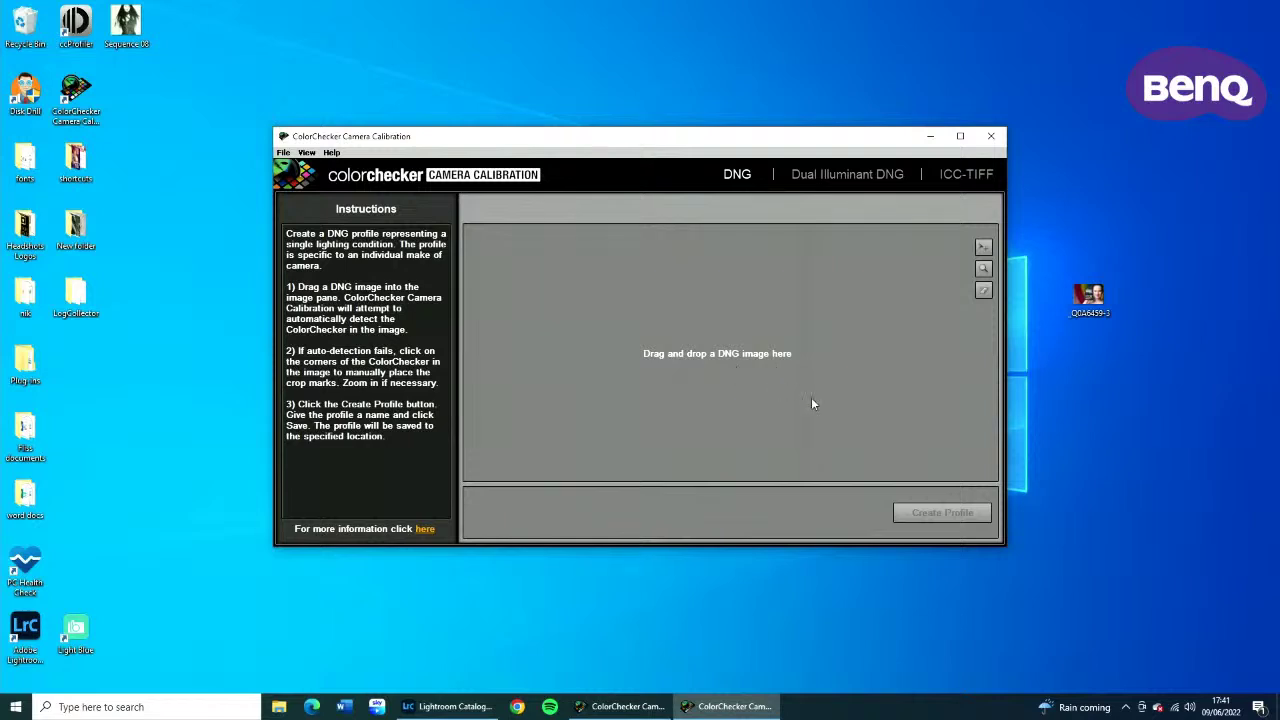
click(1089, 296)
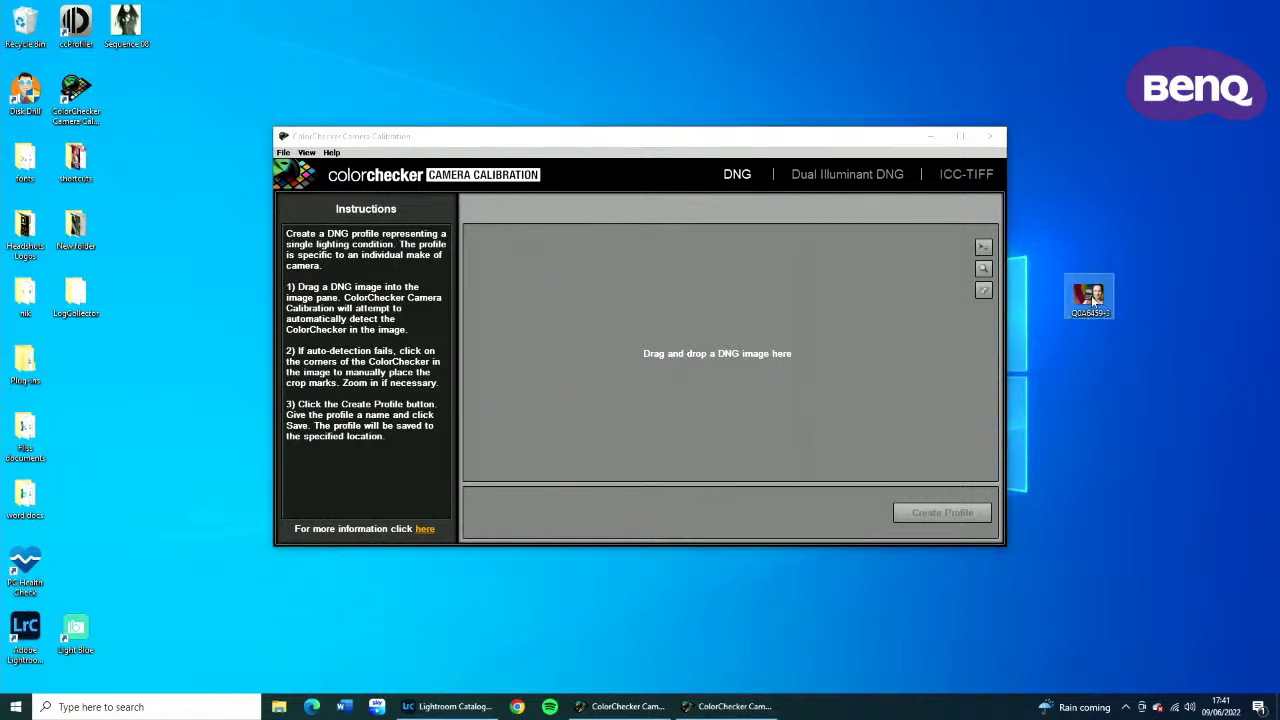
drag(1093, 302, 718, 352)
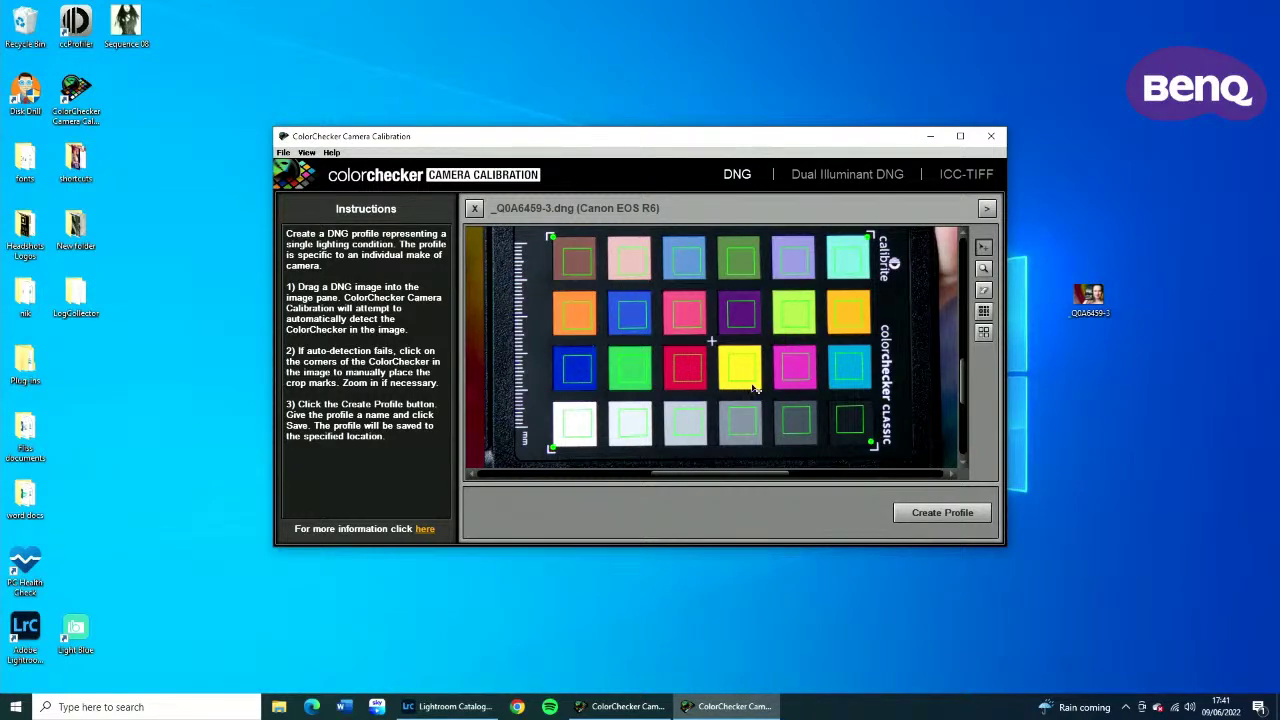
Start creating a profile from the chart image, cancel the save, close the calibration program and return to Lightroom.
click(937, 513)
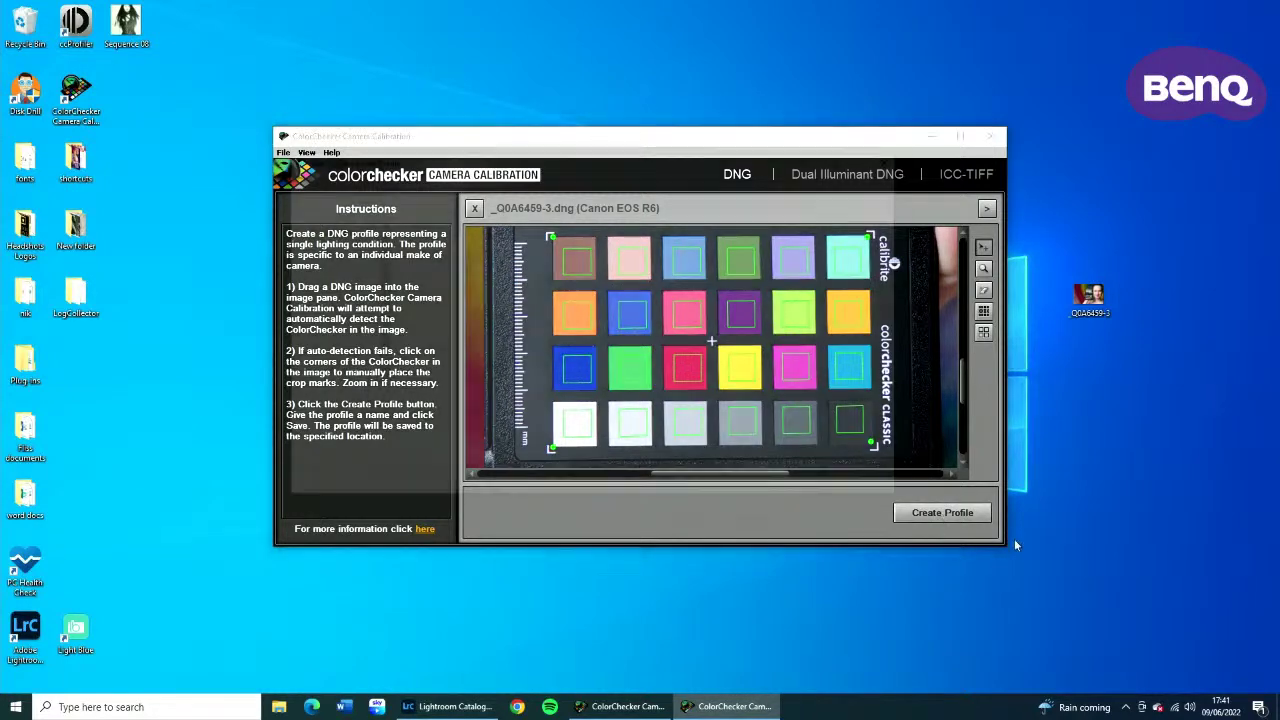
click(860, 487)
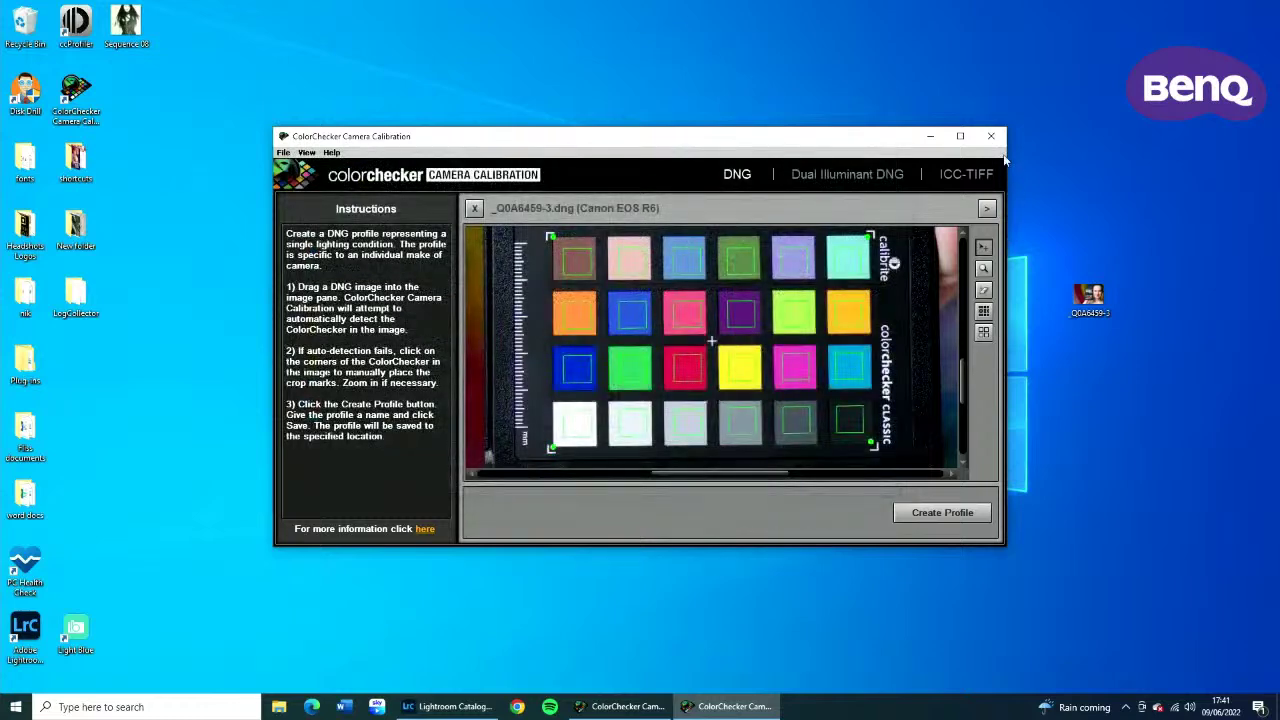
click(994, 140)
click(470, 706)
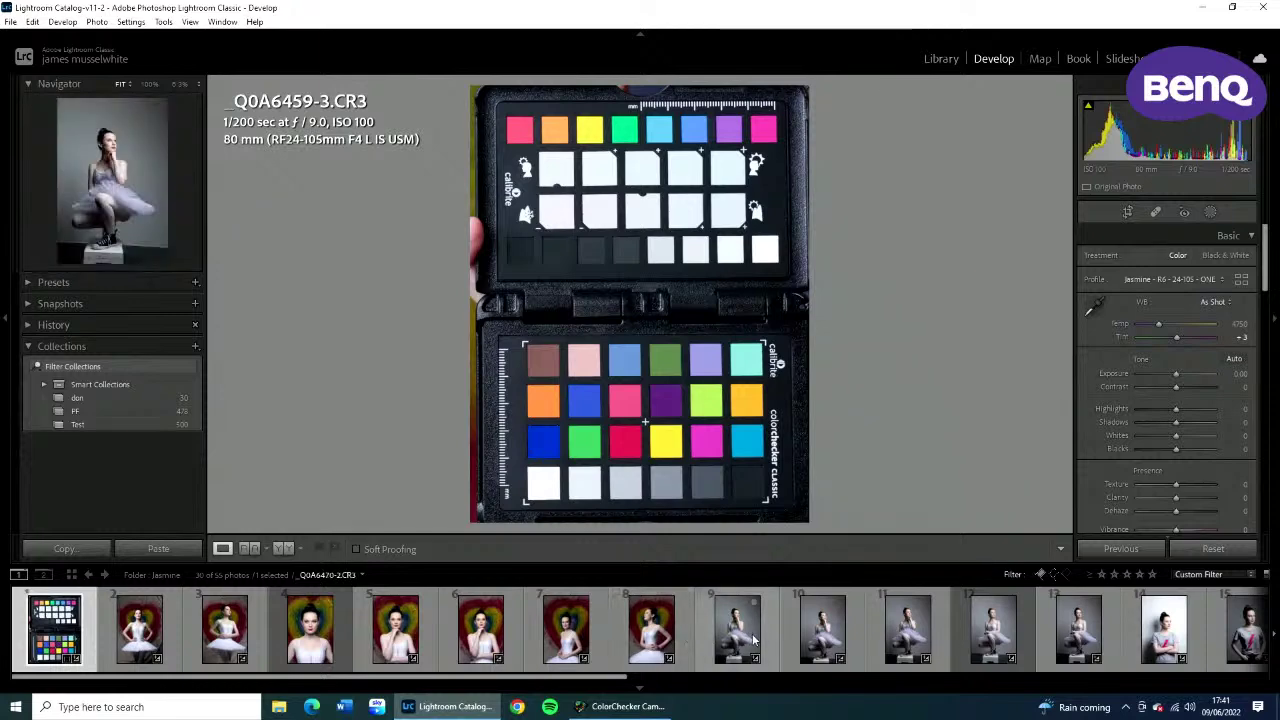
Look through the filmstrip for the photos shot after the color chart and open the first one, _Q0A6462-2.CR3.
scroll(850, 635, down, 2)
scroll(860, 635, down, 2)
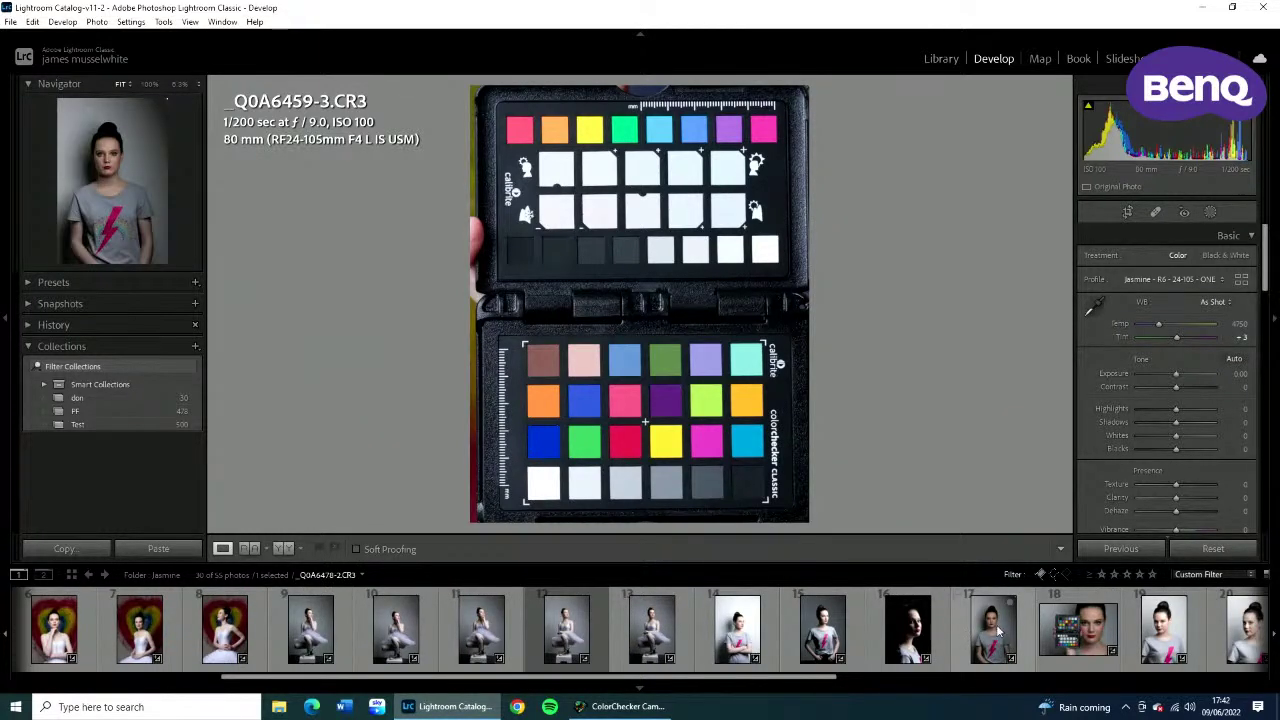
scroll(997, 630, up, 4)
scroll(997, 630, down, 6)
click(210, 678)
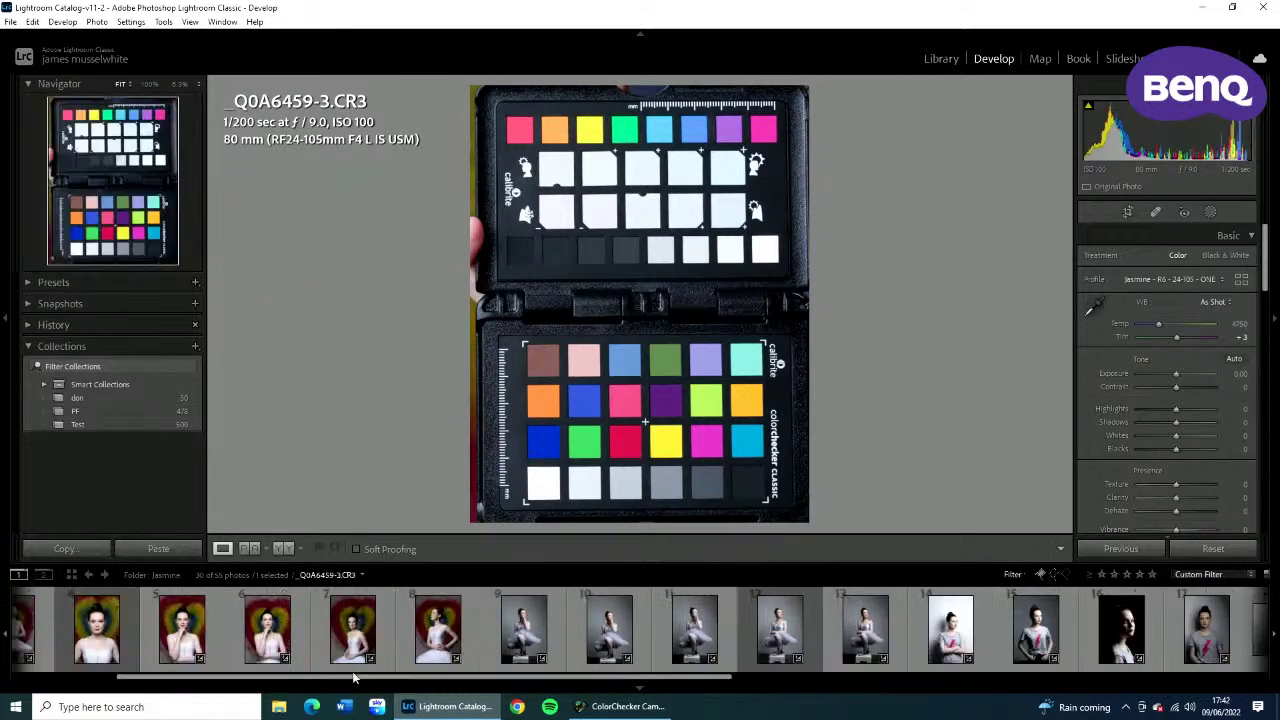
scroll(210, 678, up, 3)
click(140, 630)
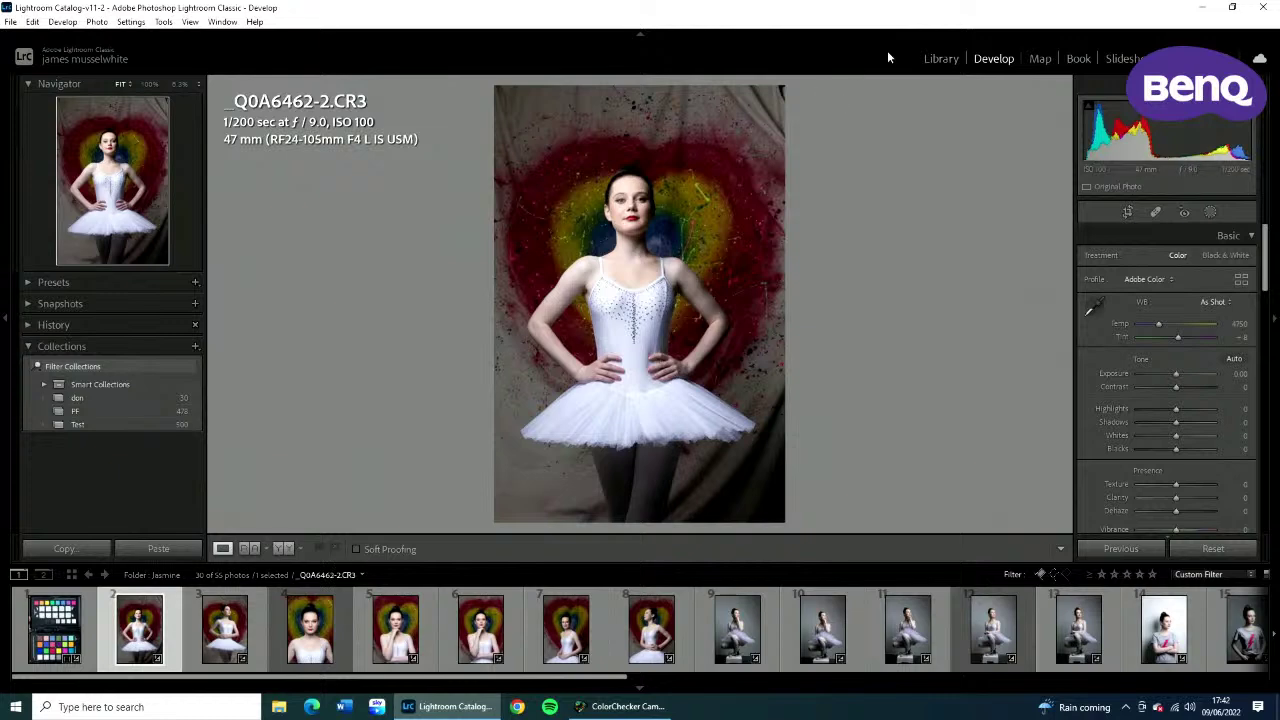
Select photos 2 to 17, between the two color chart shots, in the Library and show them in Survey view.
click(940, 59)
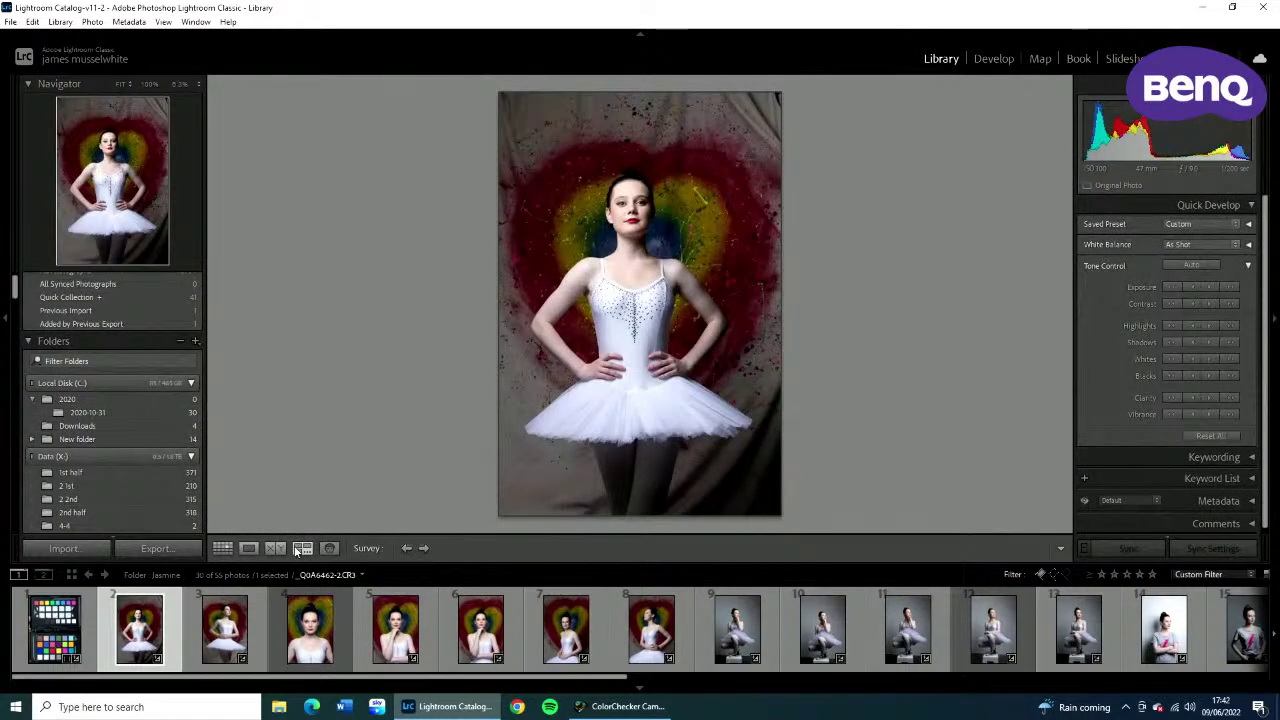
key(g)
scroll(948, 636, down, 5)
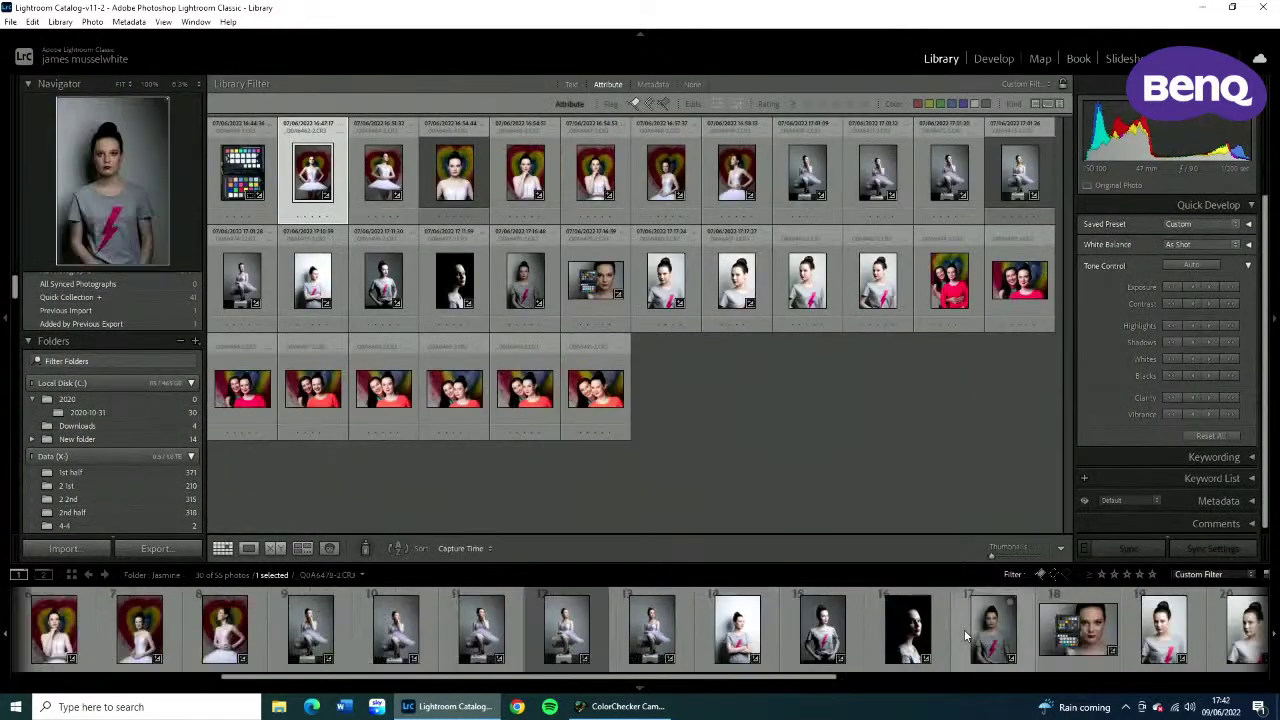
shift+click(1033, 623)
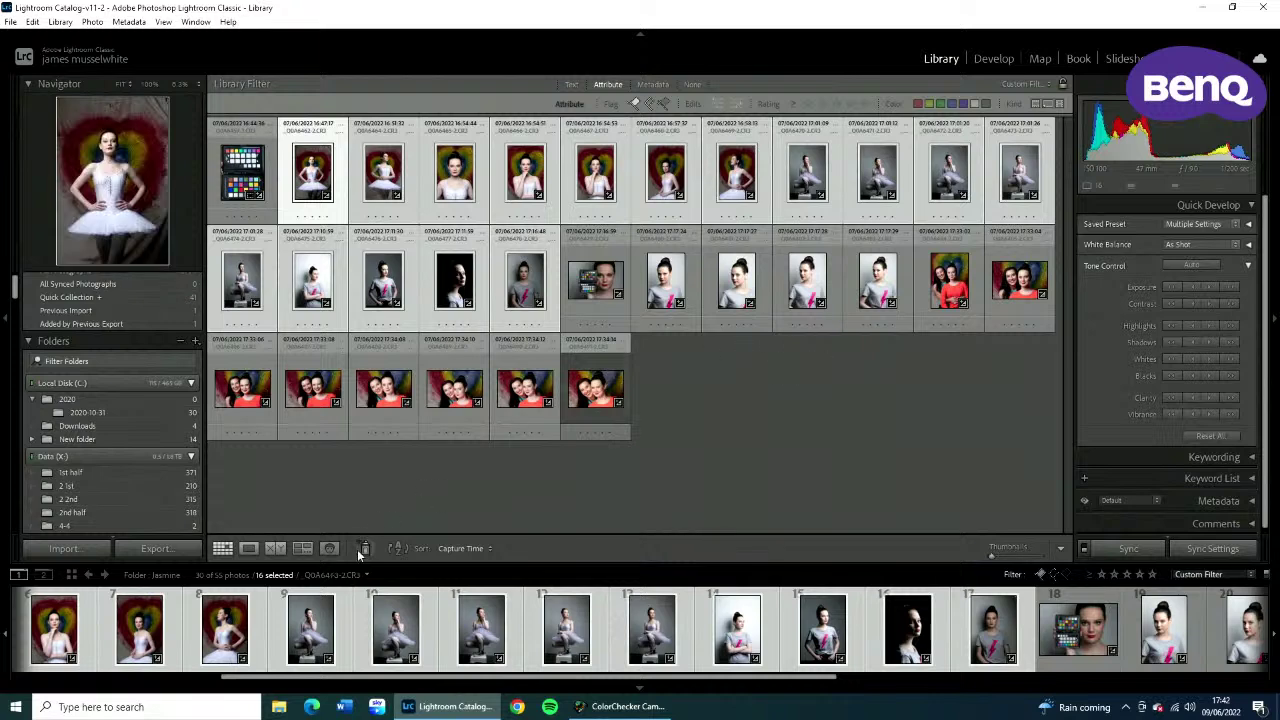
click(302, 548)
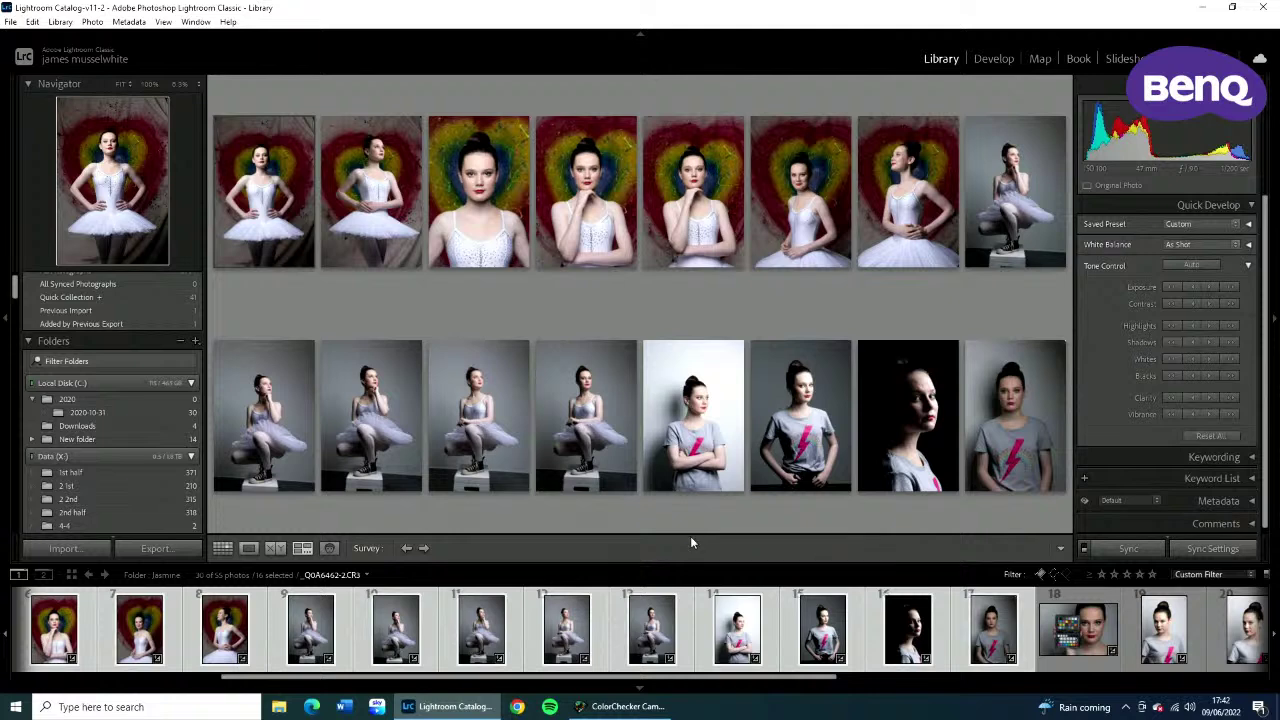
scroll(350, 628, up, 5)
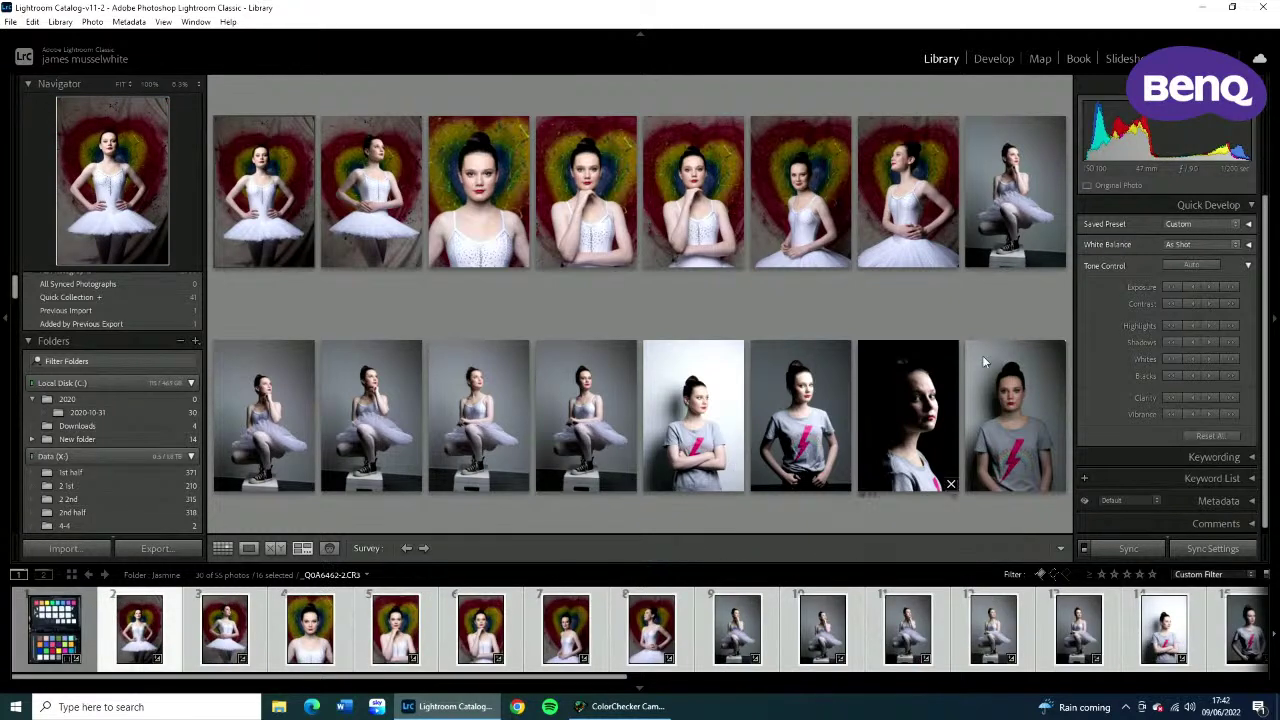
Apply the profile Jasmine - R6 - 24-105 - ONE to _Q0A6462-2.CR3 in the Develop module.
click(994, 58)
click(1168, 283)
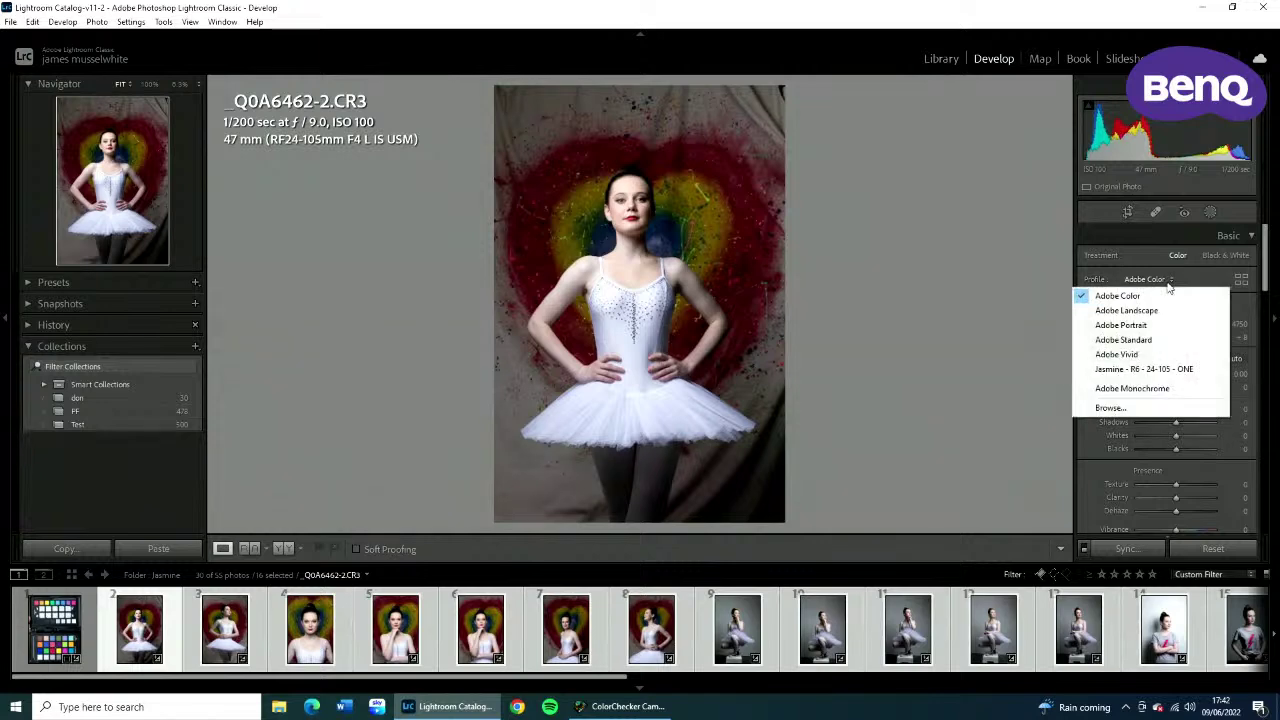
click(1146, 370)
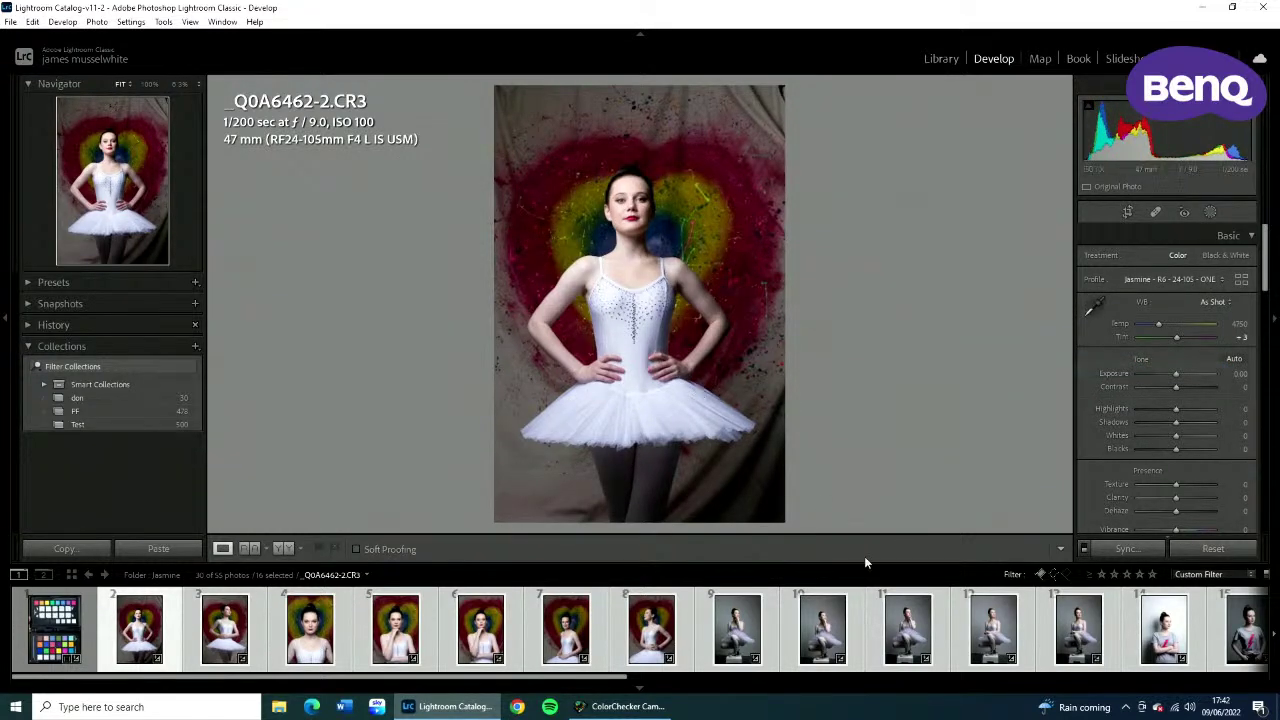
Synchronize only Treatment & Profile from _Q0A6462-2.CR3 to the other selected photos, up to photo 17.
click(1113, 632)
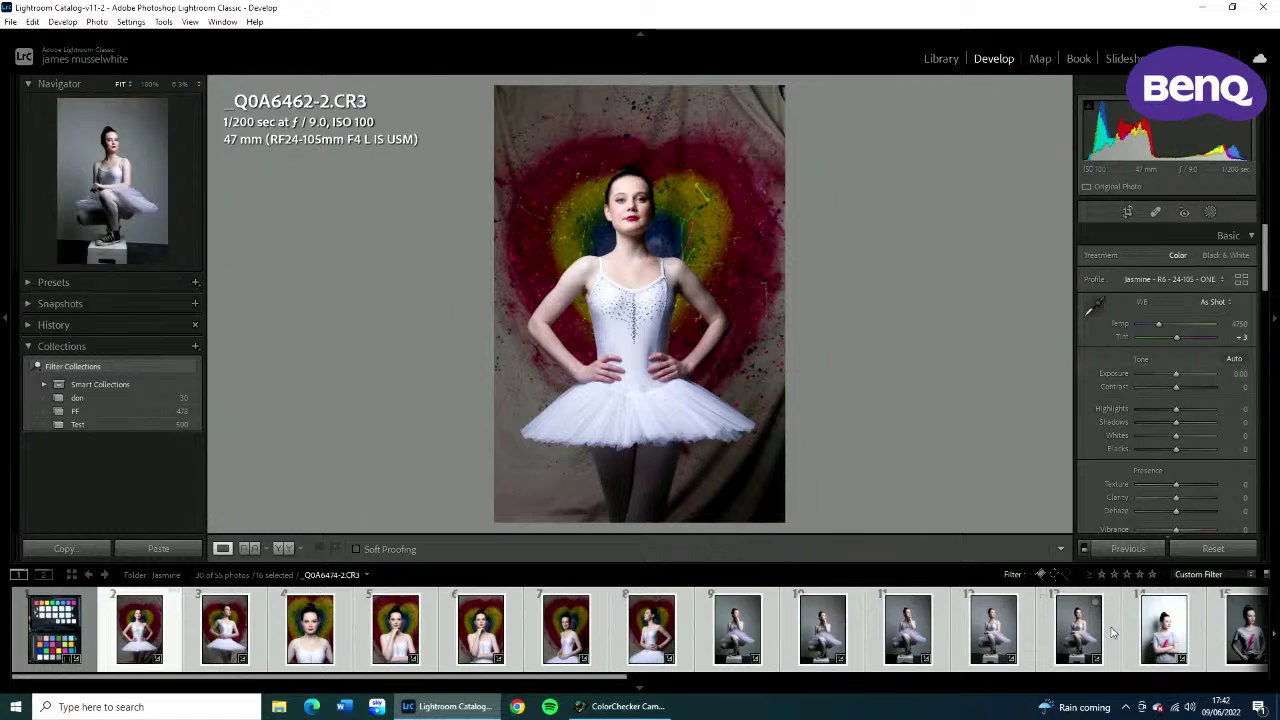
shift+click(1113, 632)
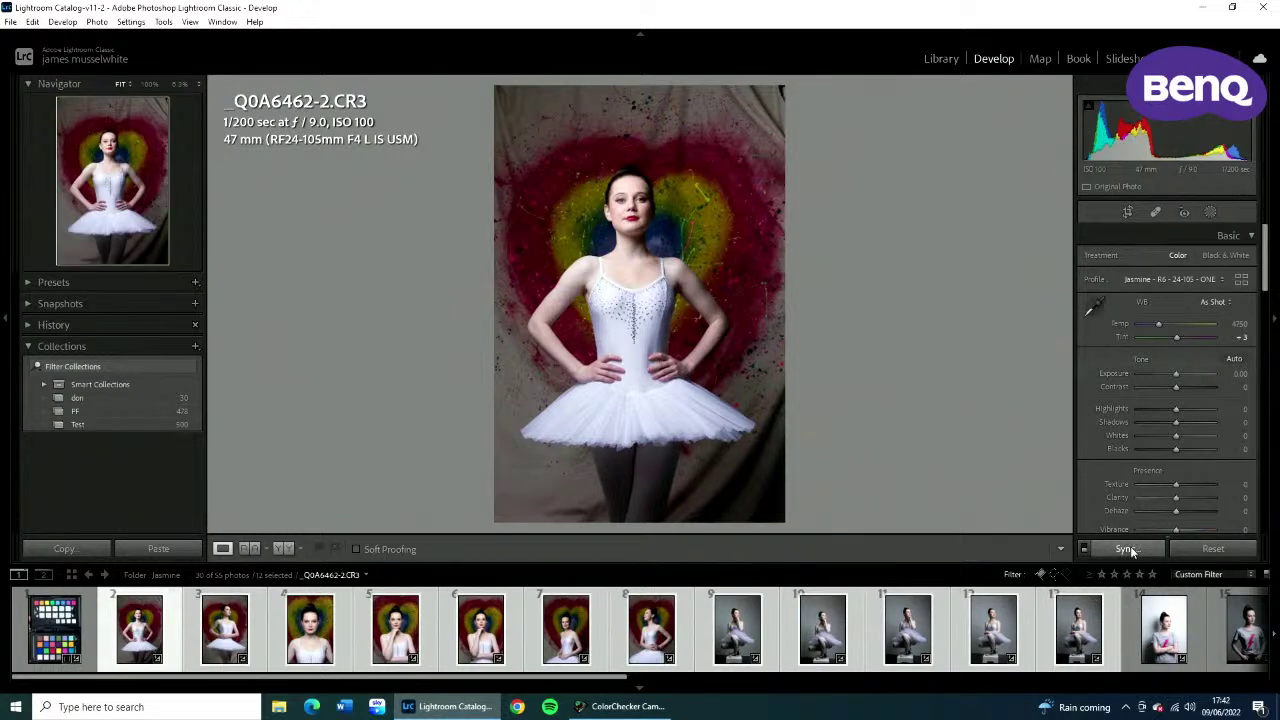
scroll(1110, 628, down, 3)
shift+click(1078, 628)
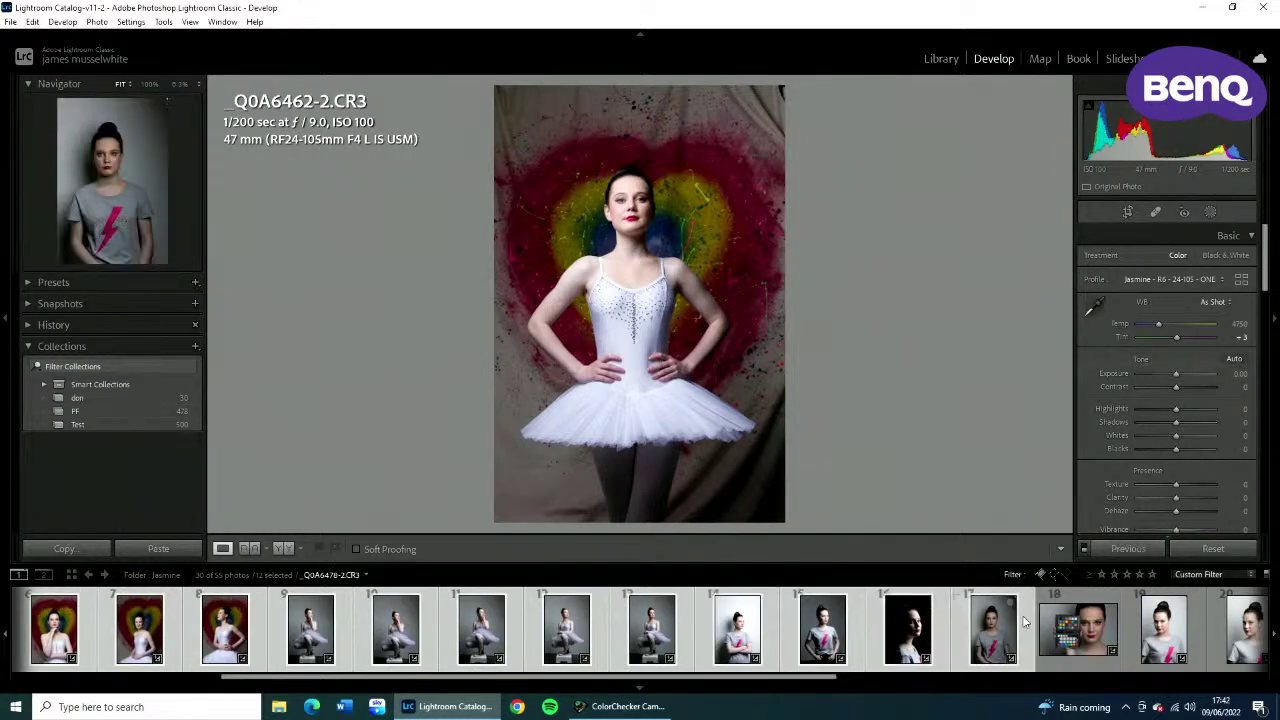
click(1124, 550)
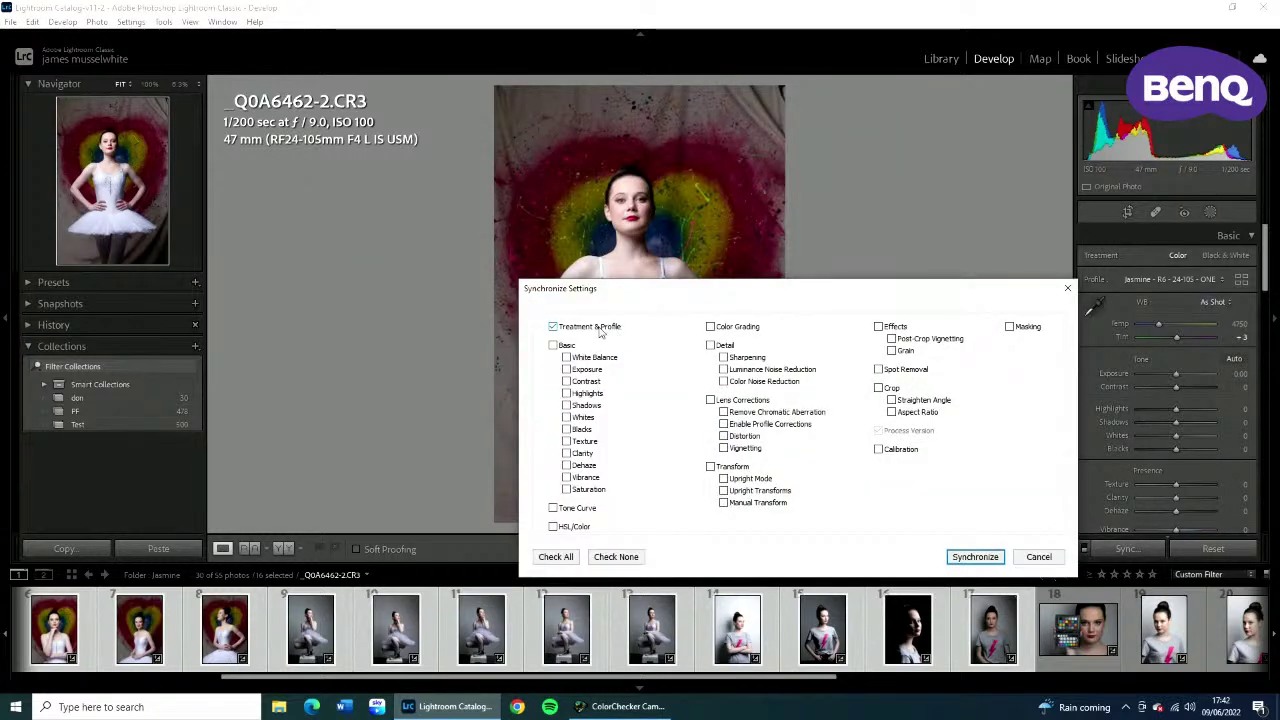
click(616, 557)
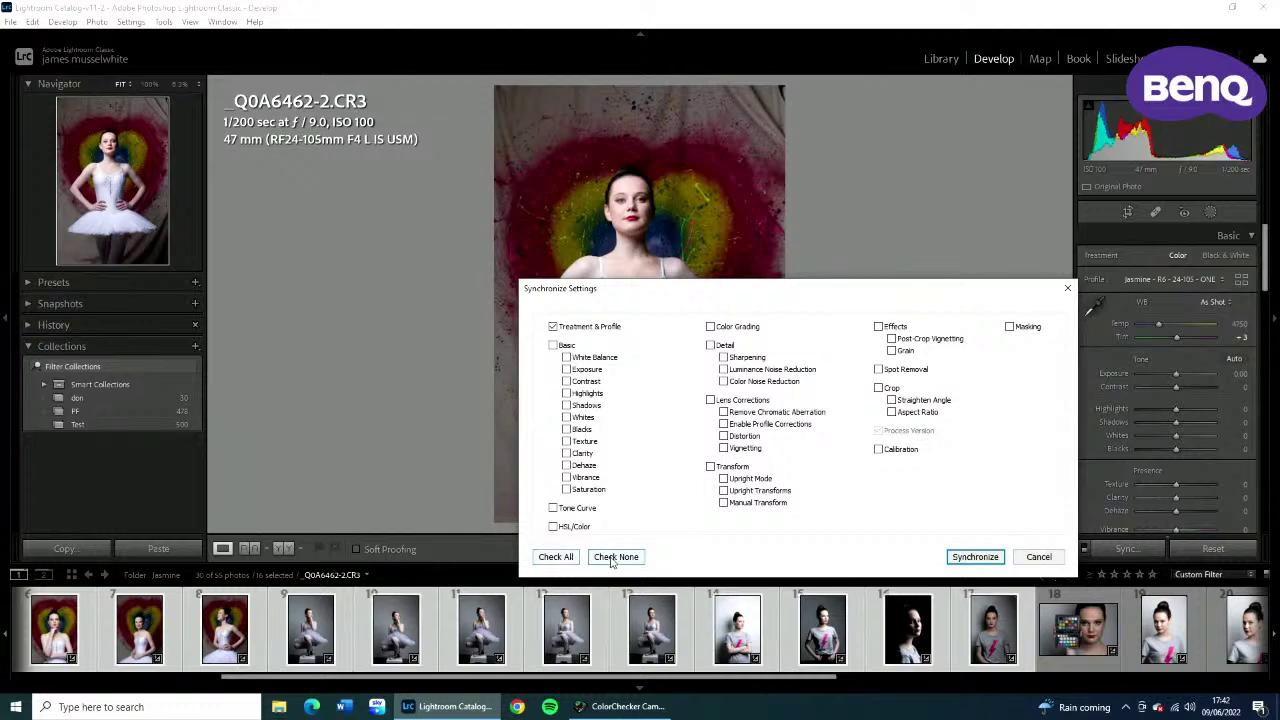
click(555, 328)
click(972, 557)
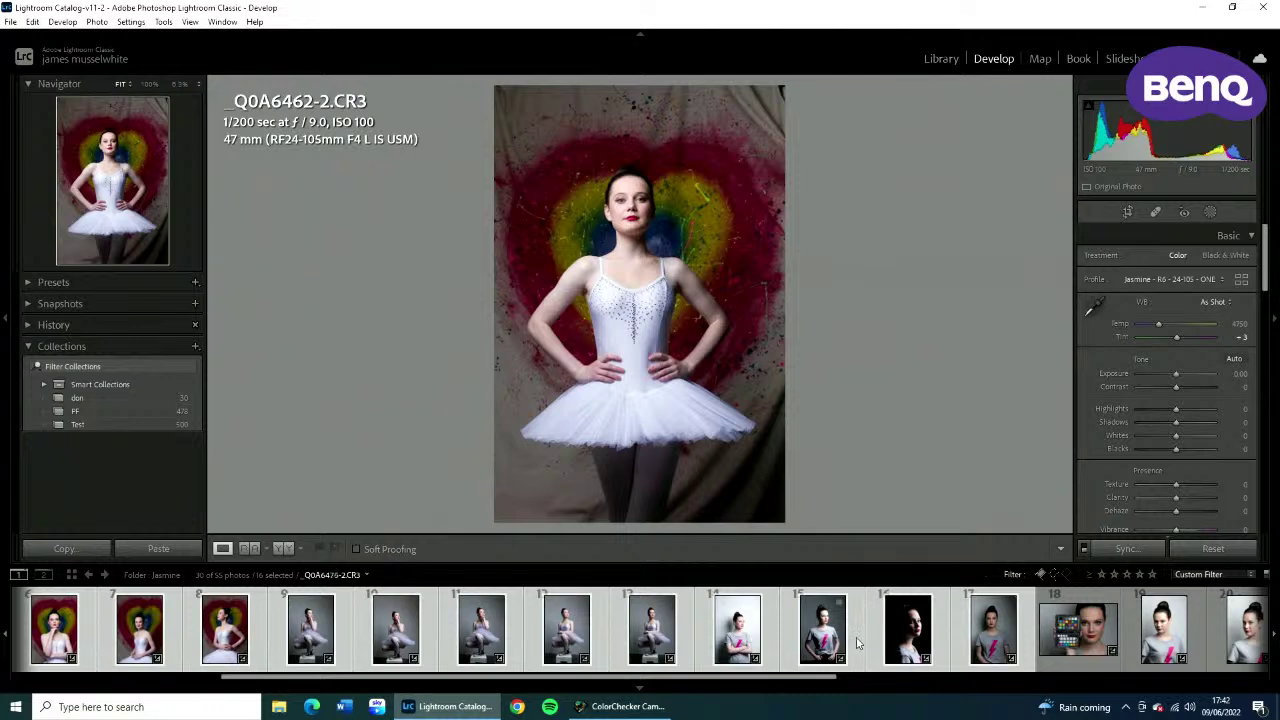
Compare Adobe Color with the custom profile on _Q0A6474-2.CR3, ending on the custom profile, and reopen the color chart photo.
click(672, 632)
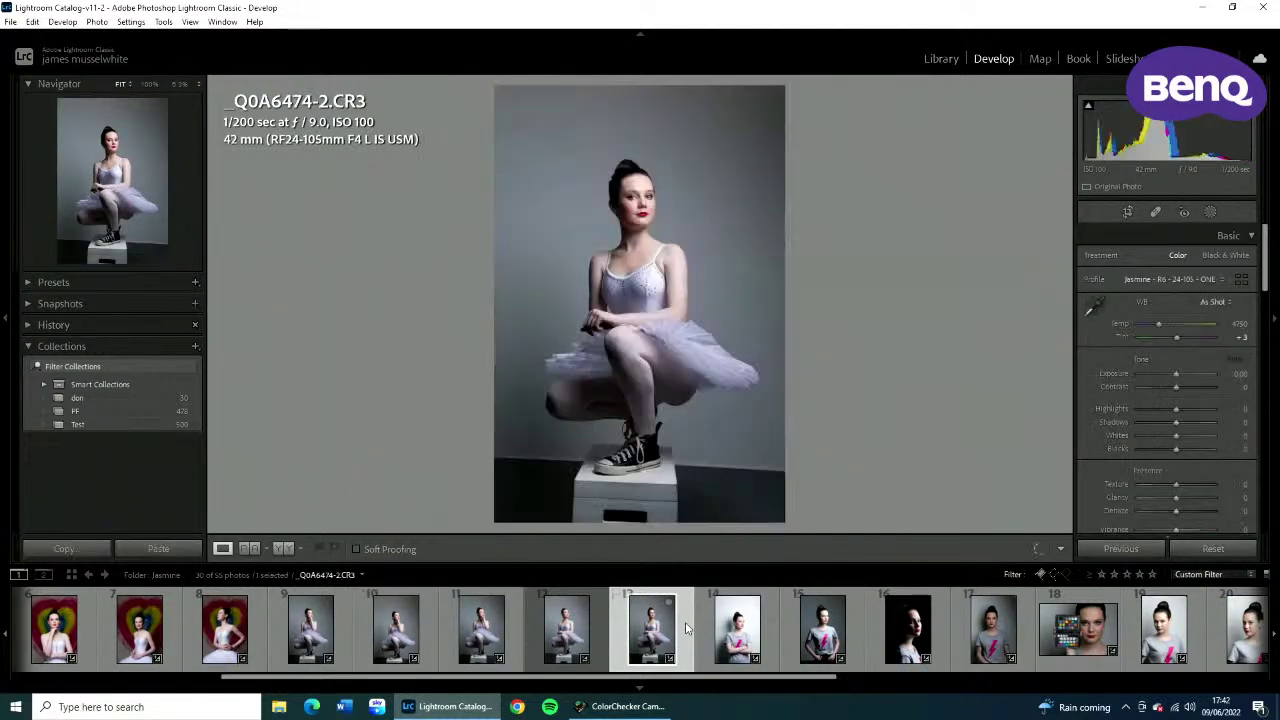
click(1161, 283)
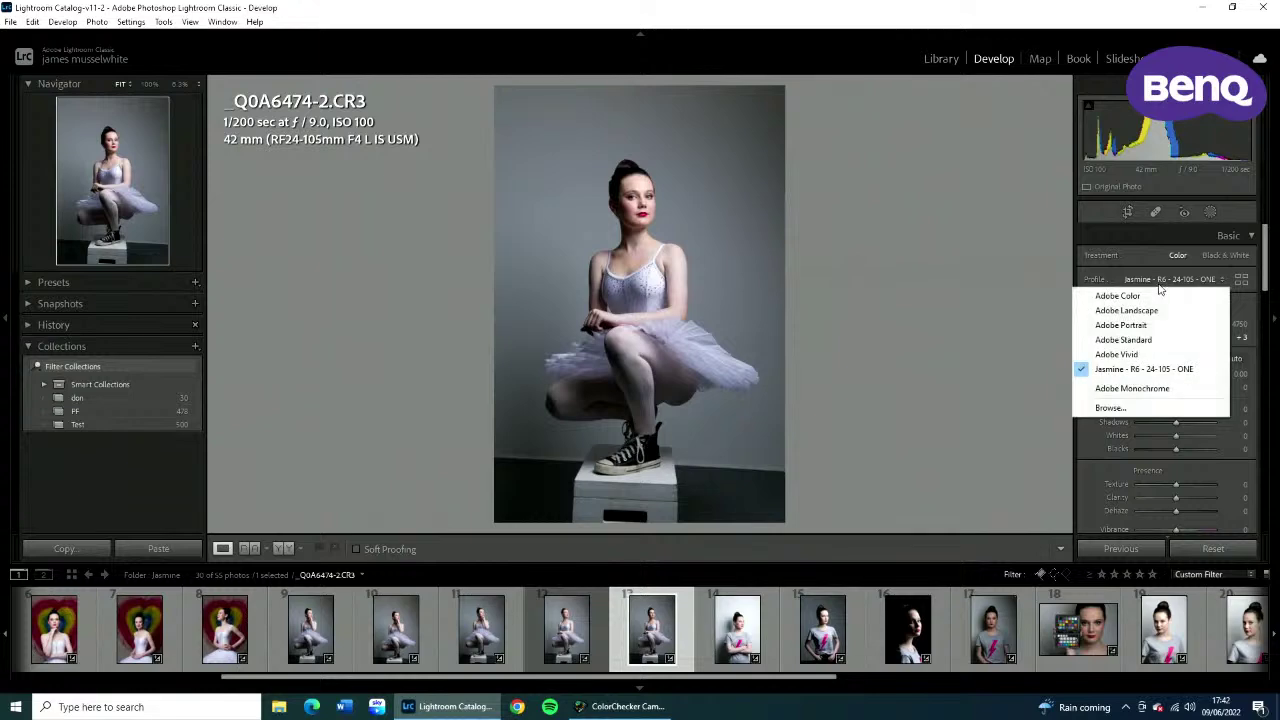
click(1137, 296)
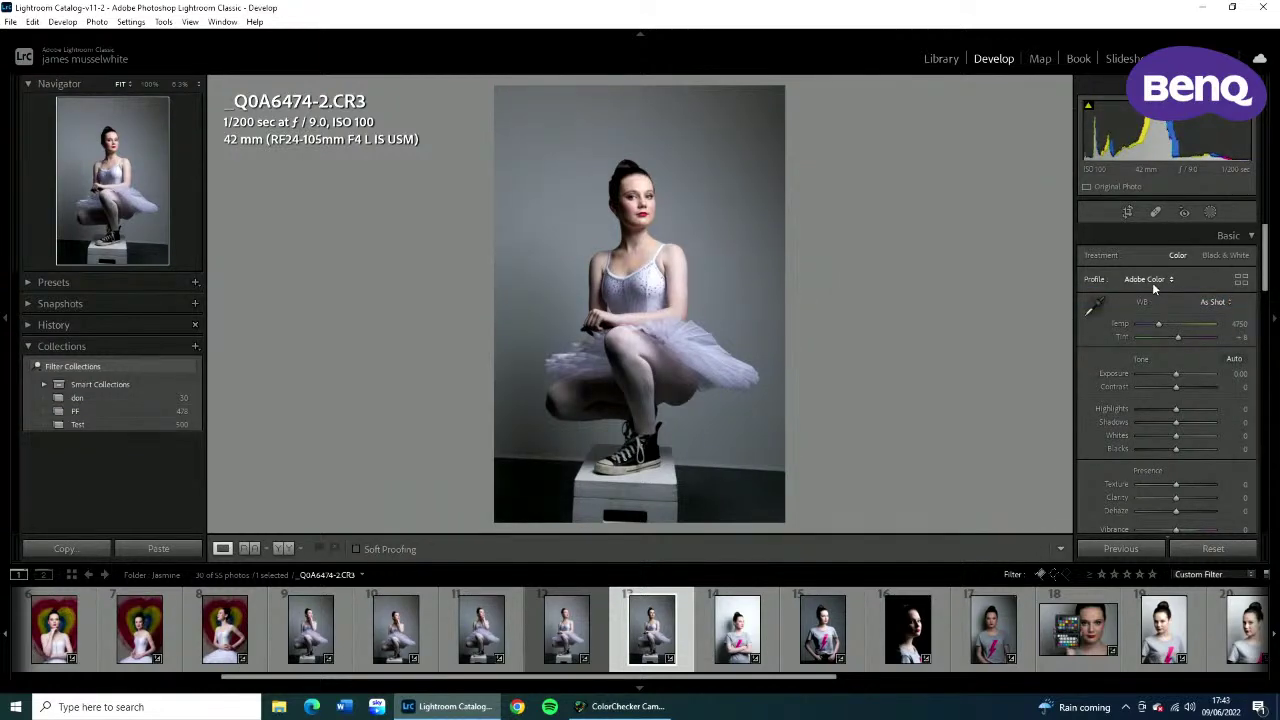
click(1152, 282)
click(1145, 369)
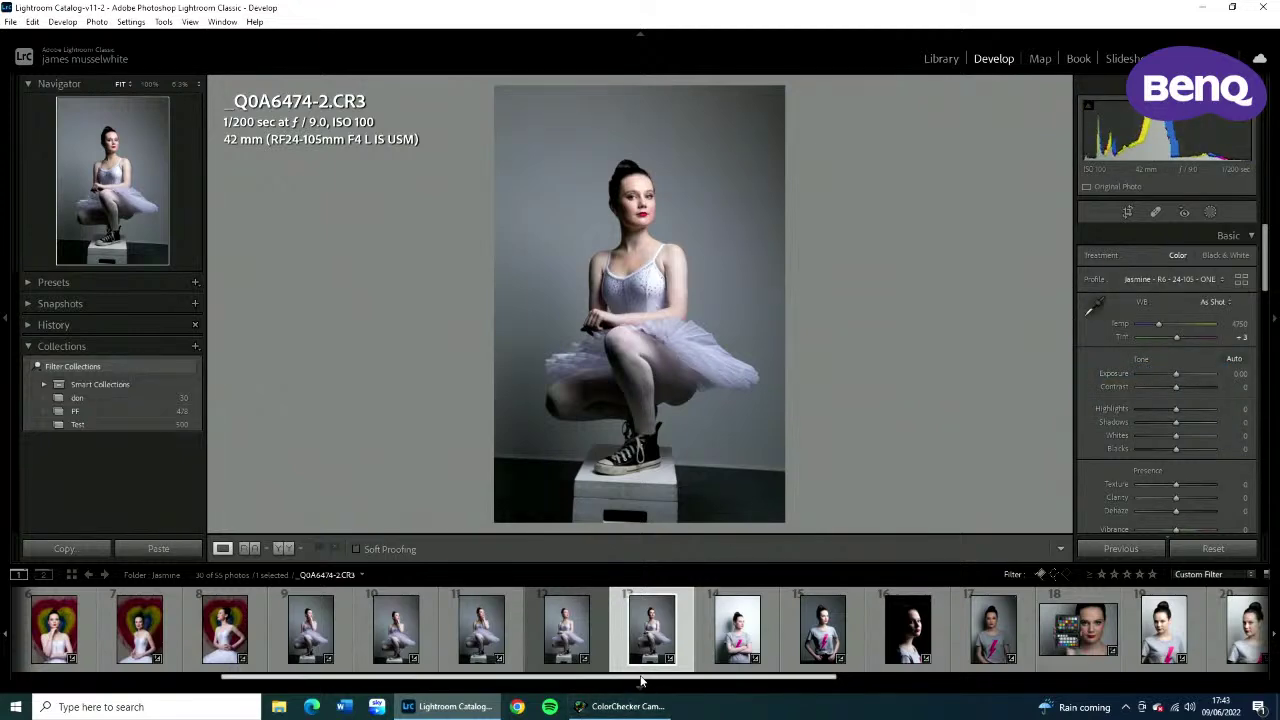
scroll(82, 640, up, 5)
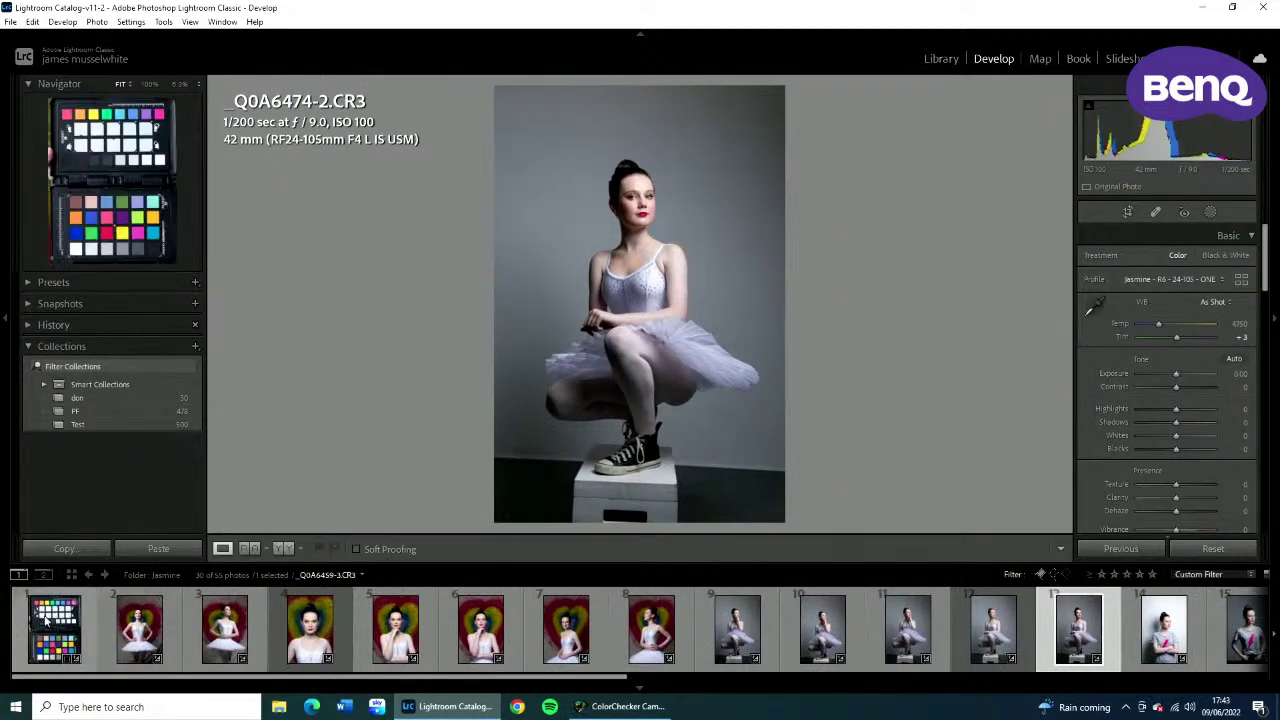
click(70, 645)
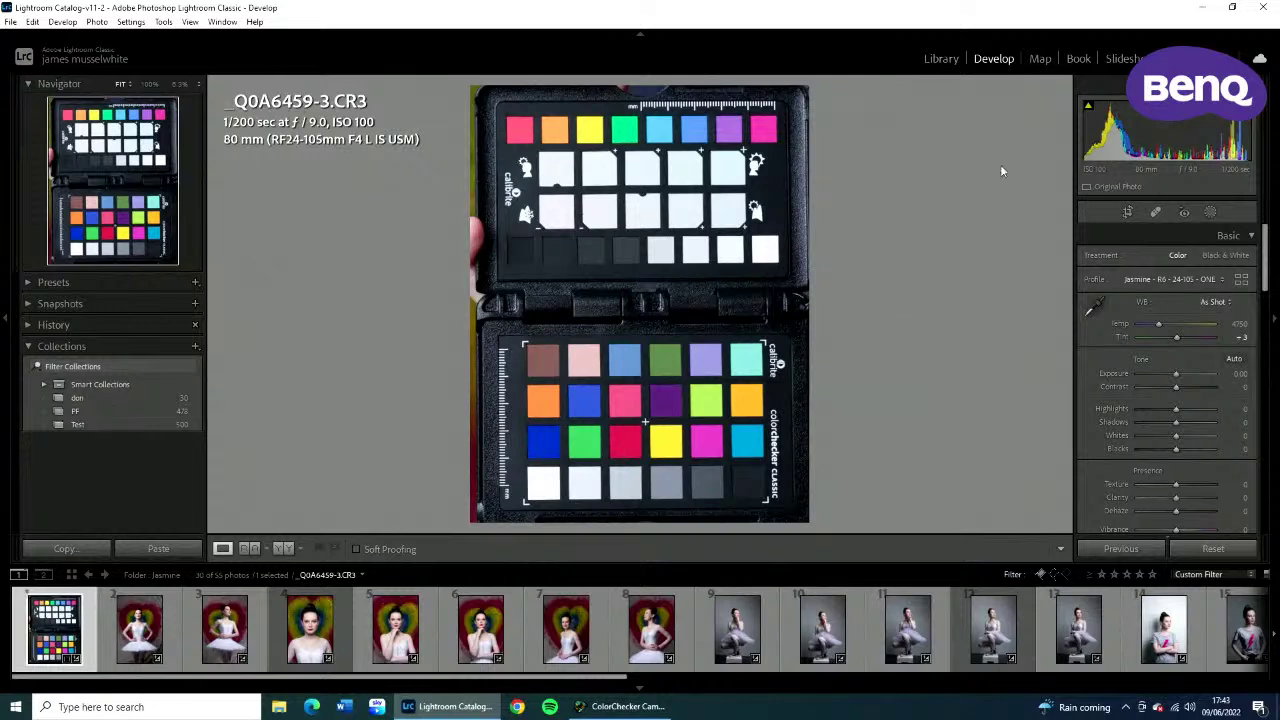
Widen the crop of the color chart photo _Q0A6459-3.CR3 so it includes the model's face and the painted background.
click(1127, 215)
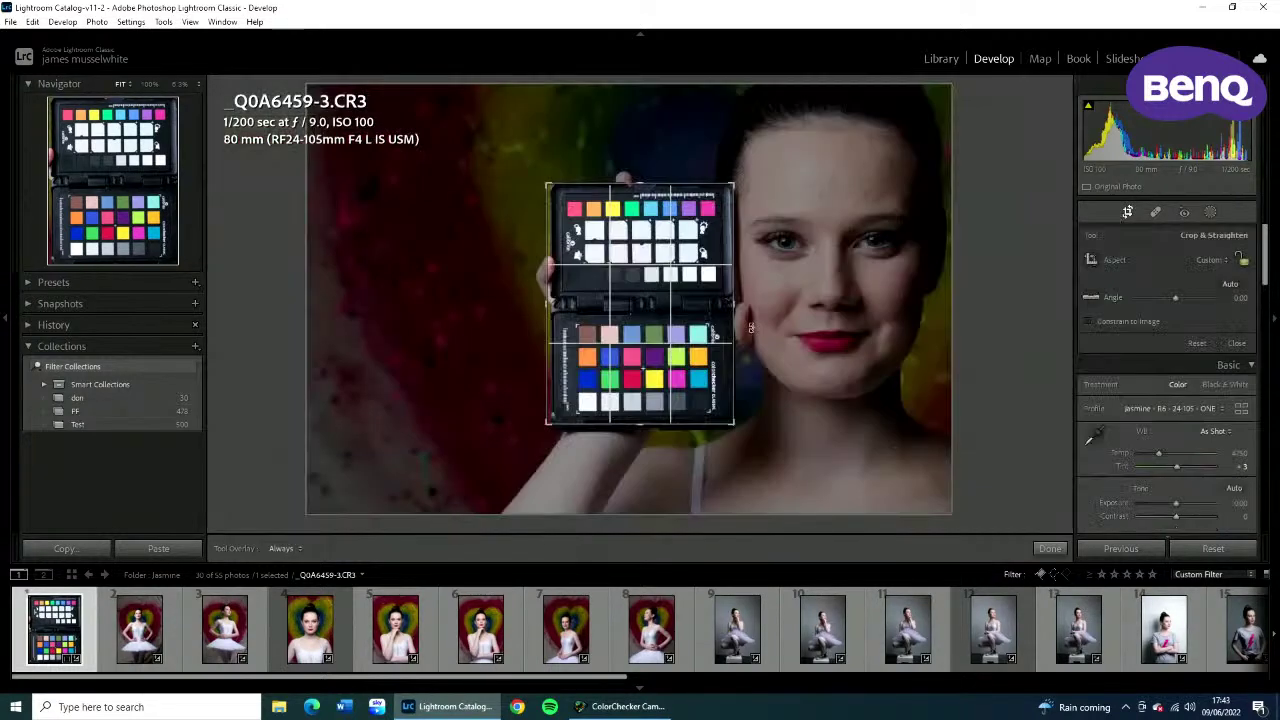
drag(734, 428, 908, 519)
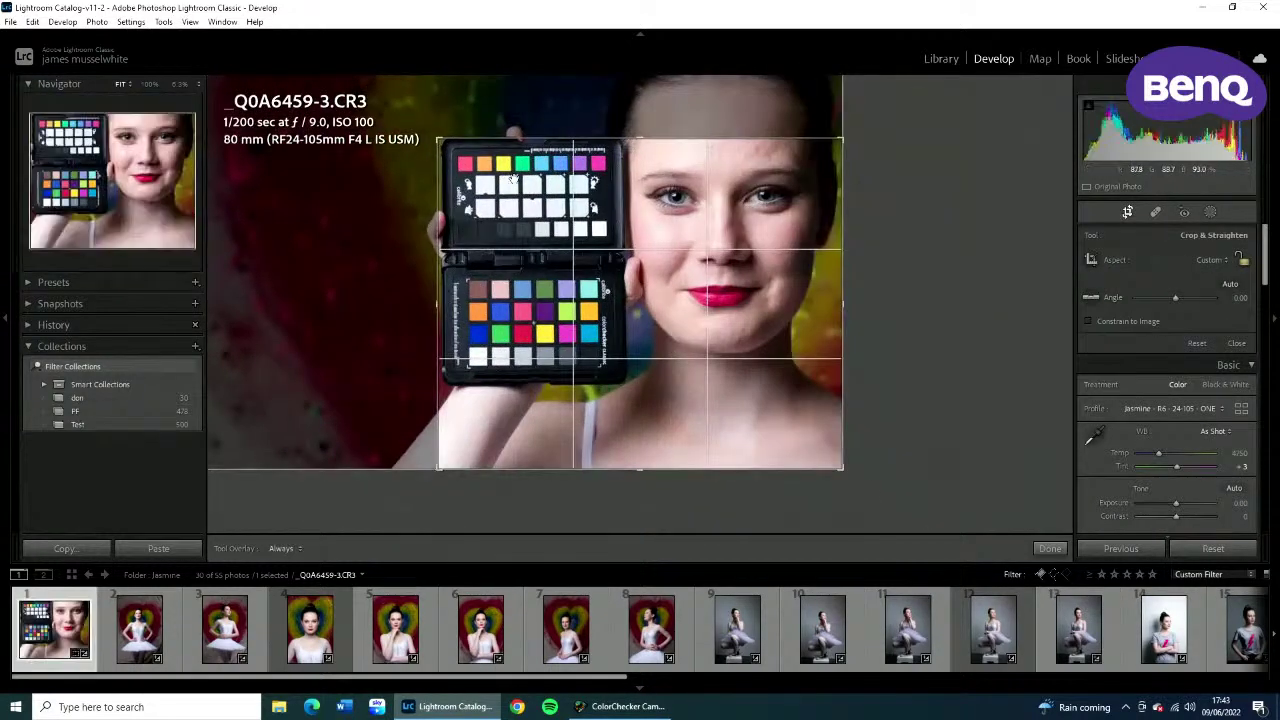
drag(437, 138, 346, 79)
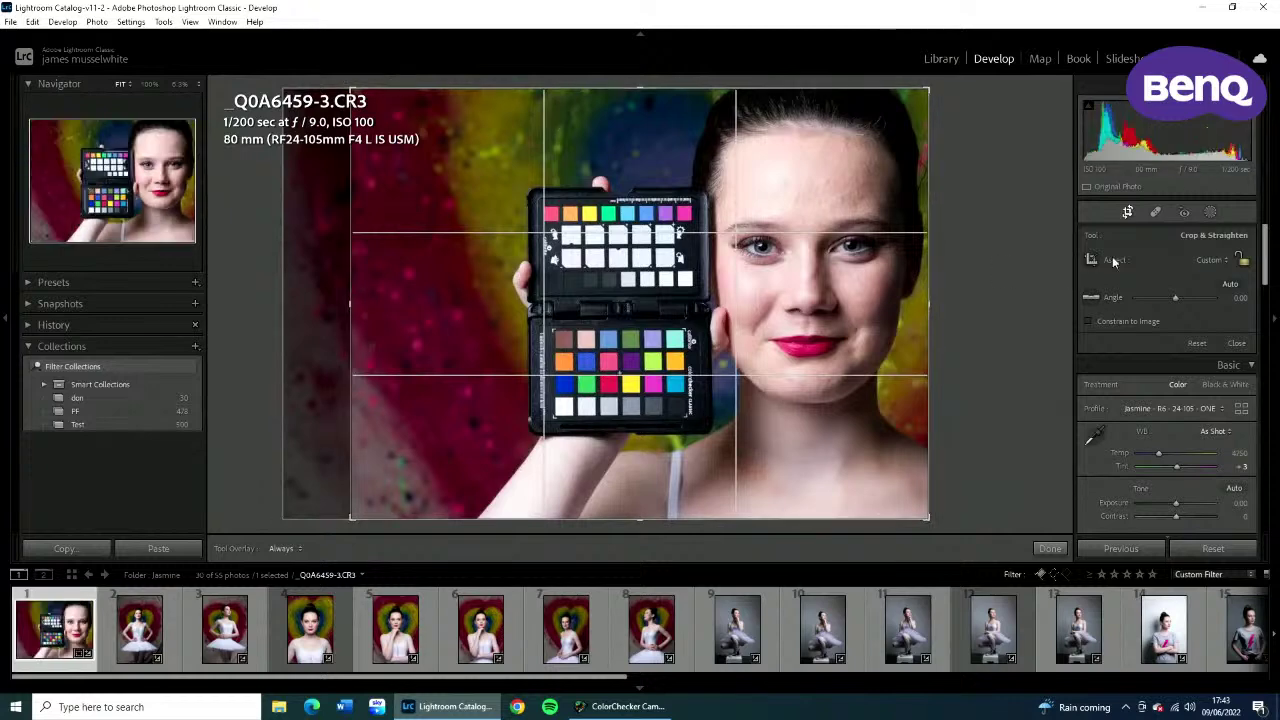
click(1127, 215)
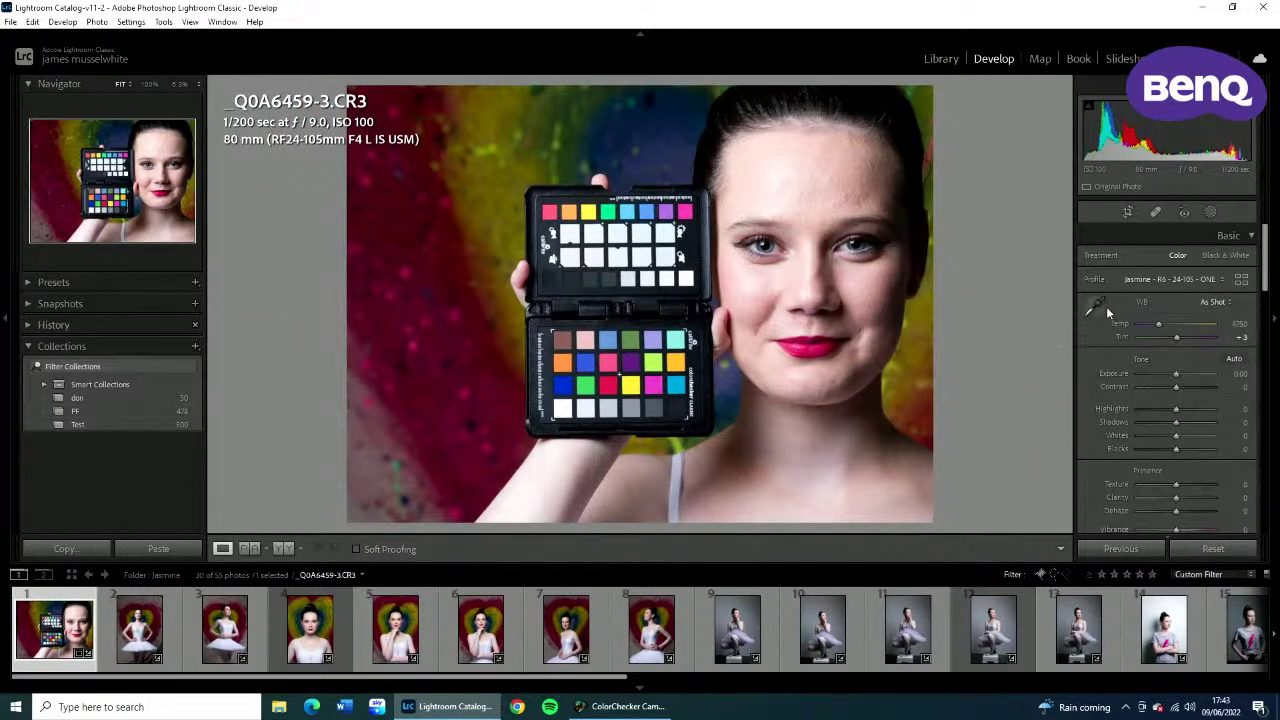
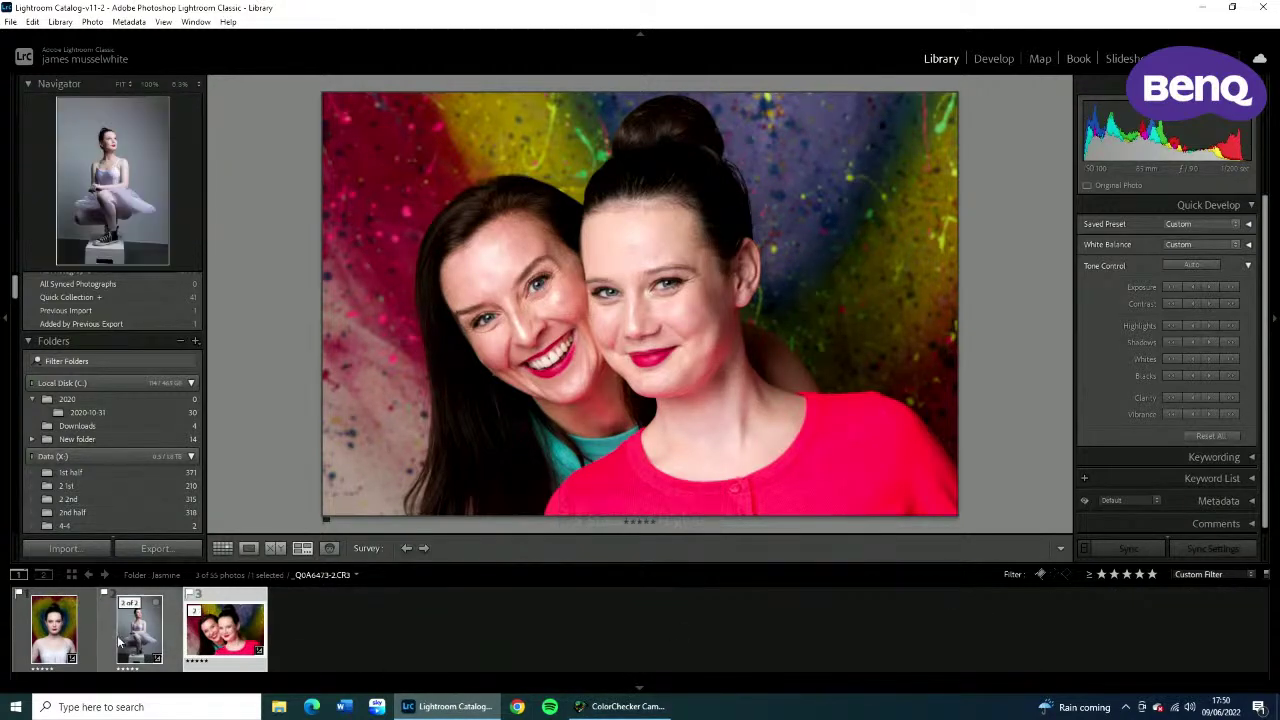
Survey the three five-star photos together, and open the portrait _Q0A6465-2.CR3 in the Develop module.
click(85, 630)
shift+click(242, 665)
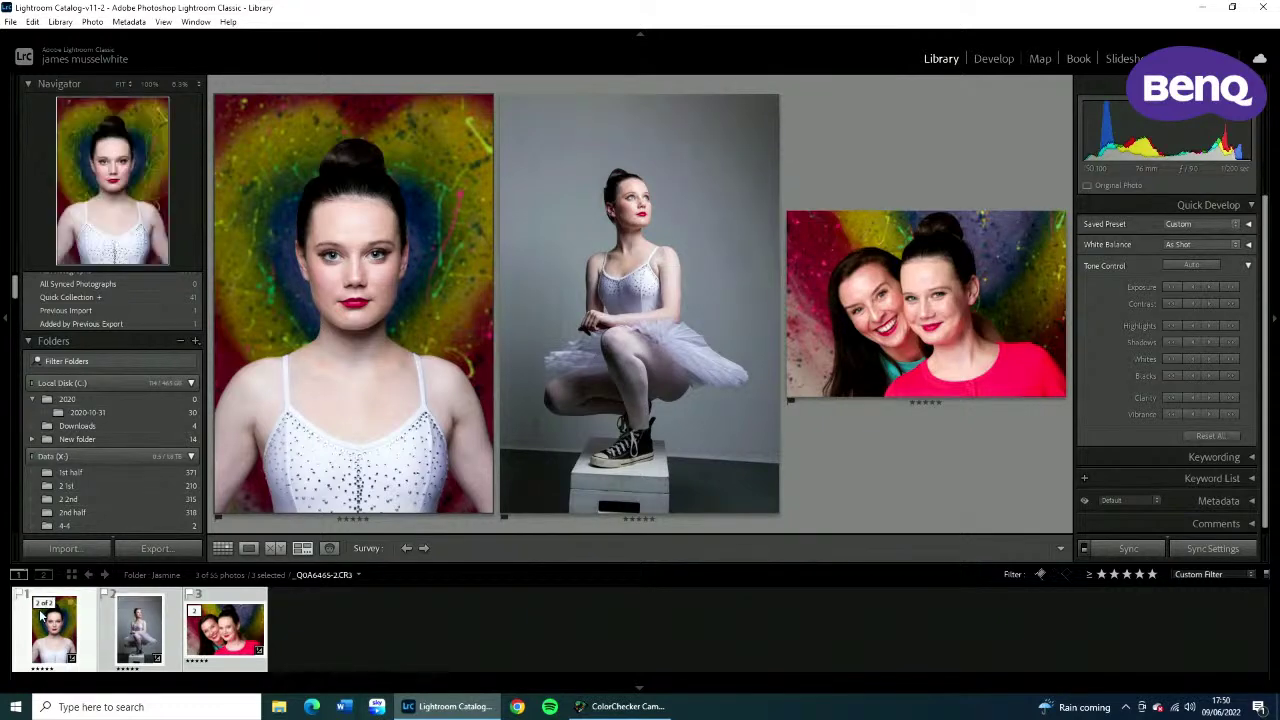
click(80, 630)
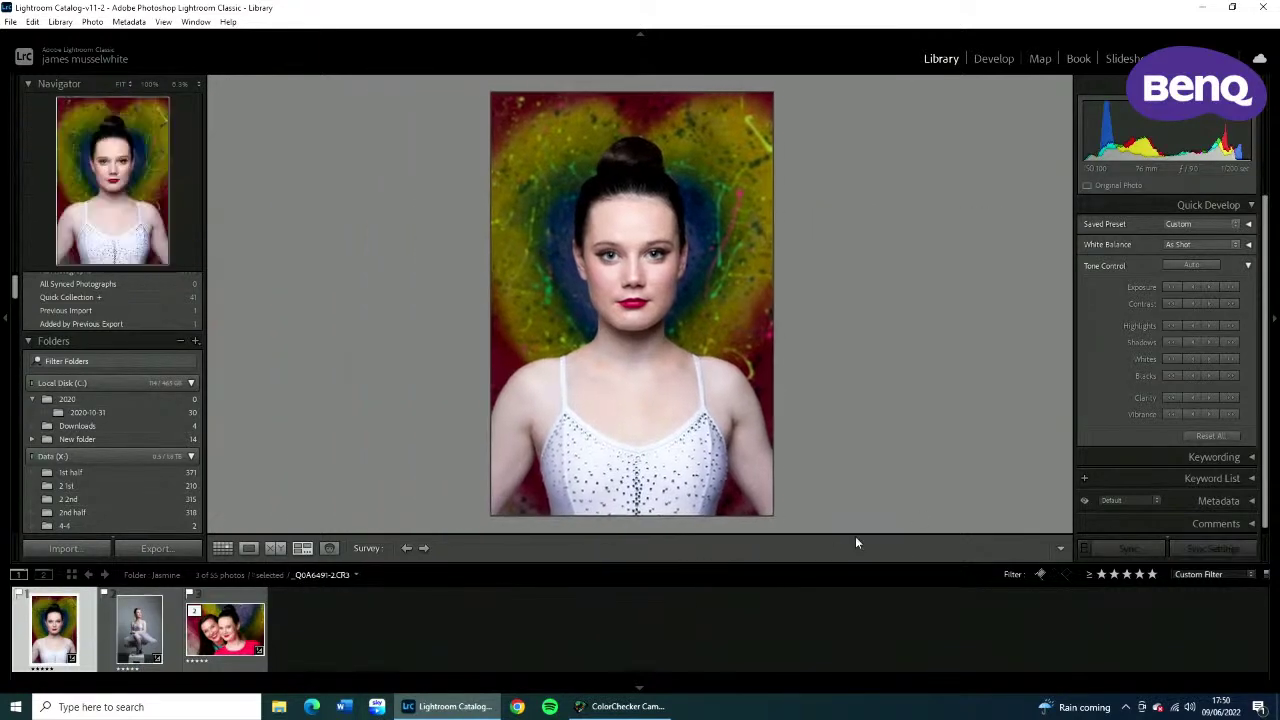
click(995, 60)
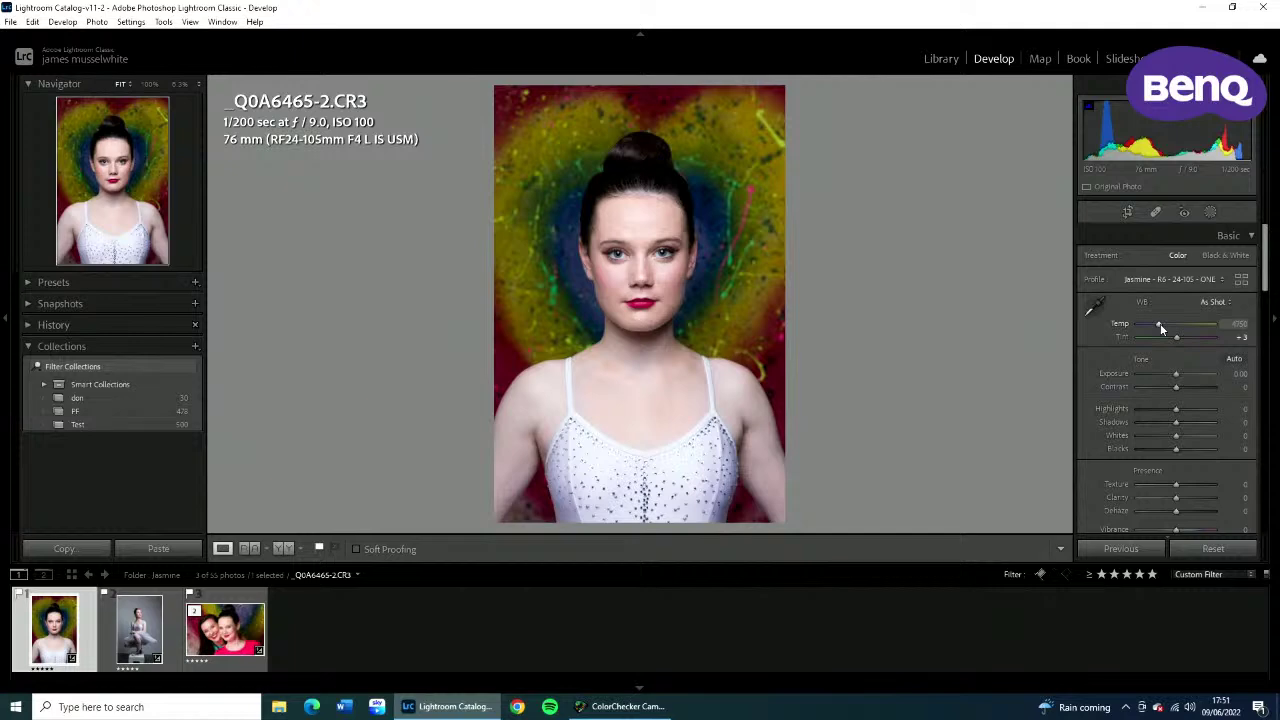
Set the white balance temperature of _Q0A6465-2.CR3 to 5000.
drag(1161, 328, 1162, 322)
click(1239, 324)
text(5)
key(Return)
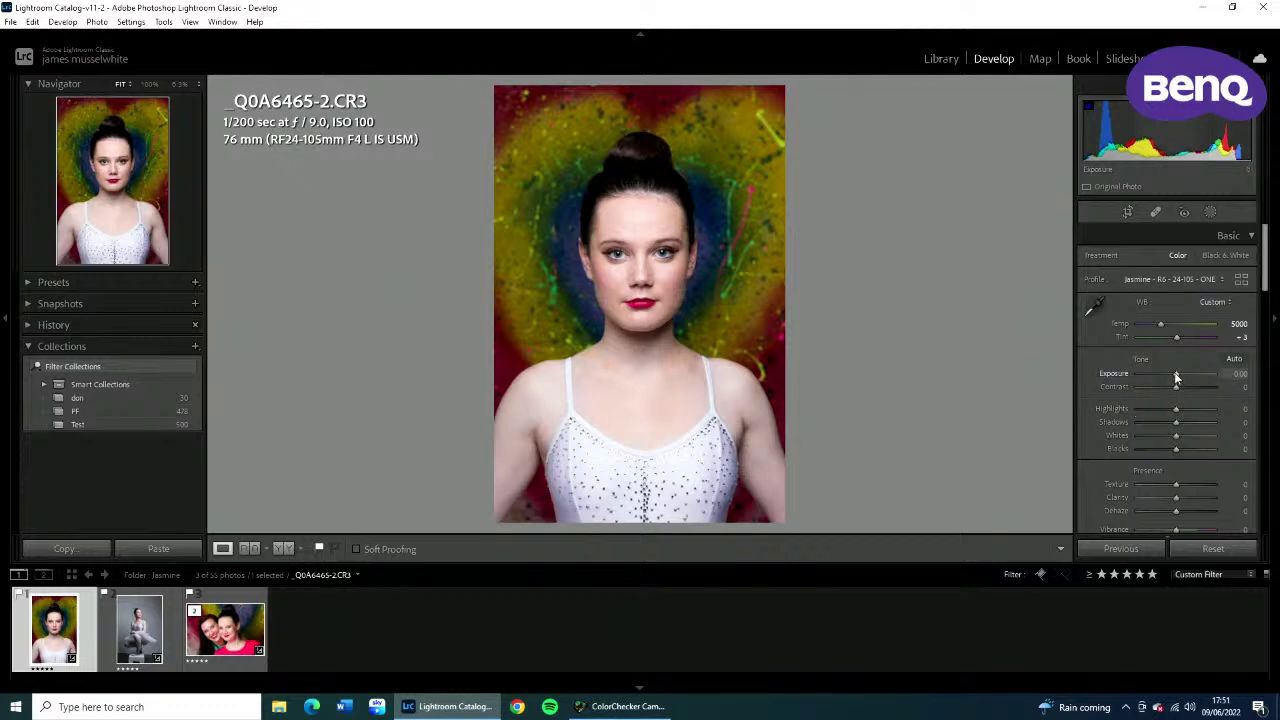
Adjust the portrait's tone: Exposure +0.09, Contrast +12, Highlights -37, Shadows +18, Whites -30 and Blacks +18.
drag(1174, 372, 1181, 387)
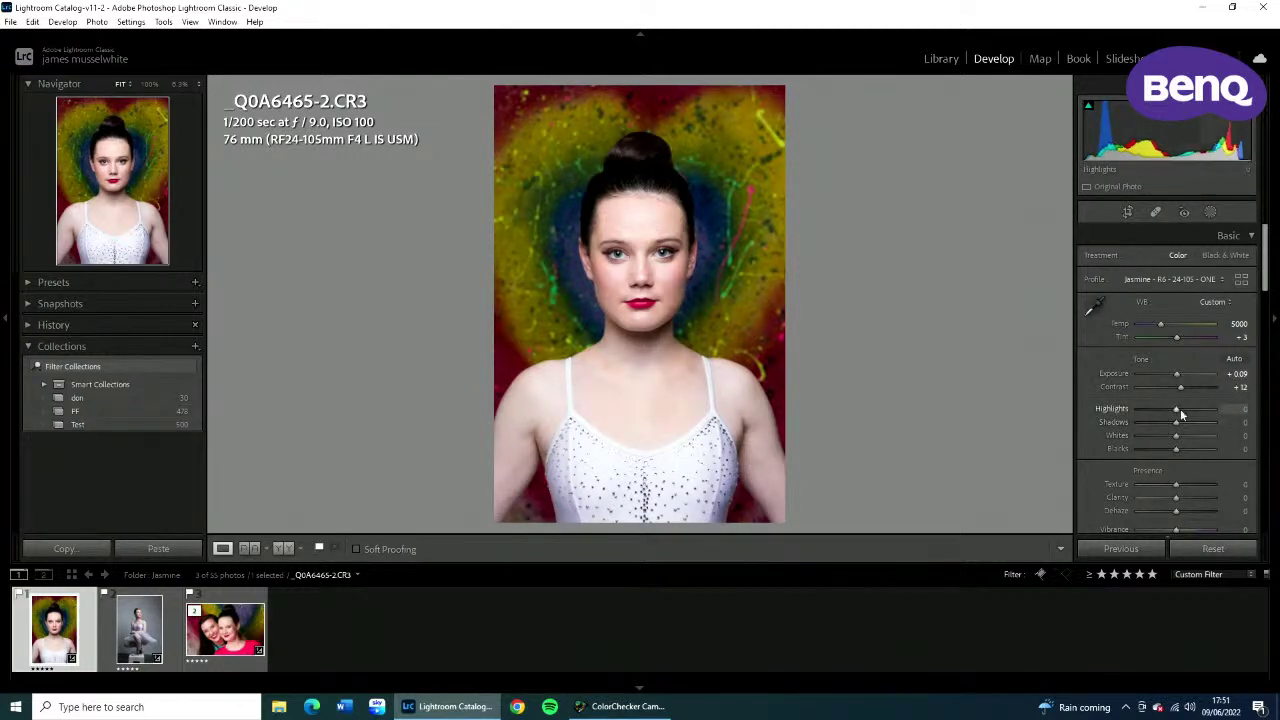
drag(1177, 411, 1166, 437)
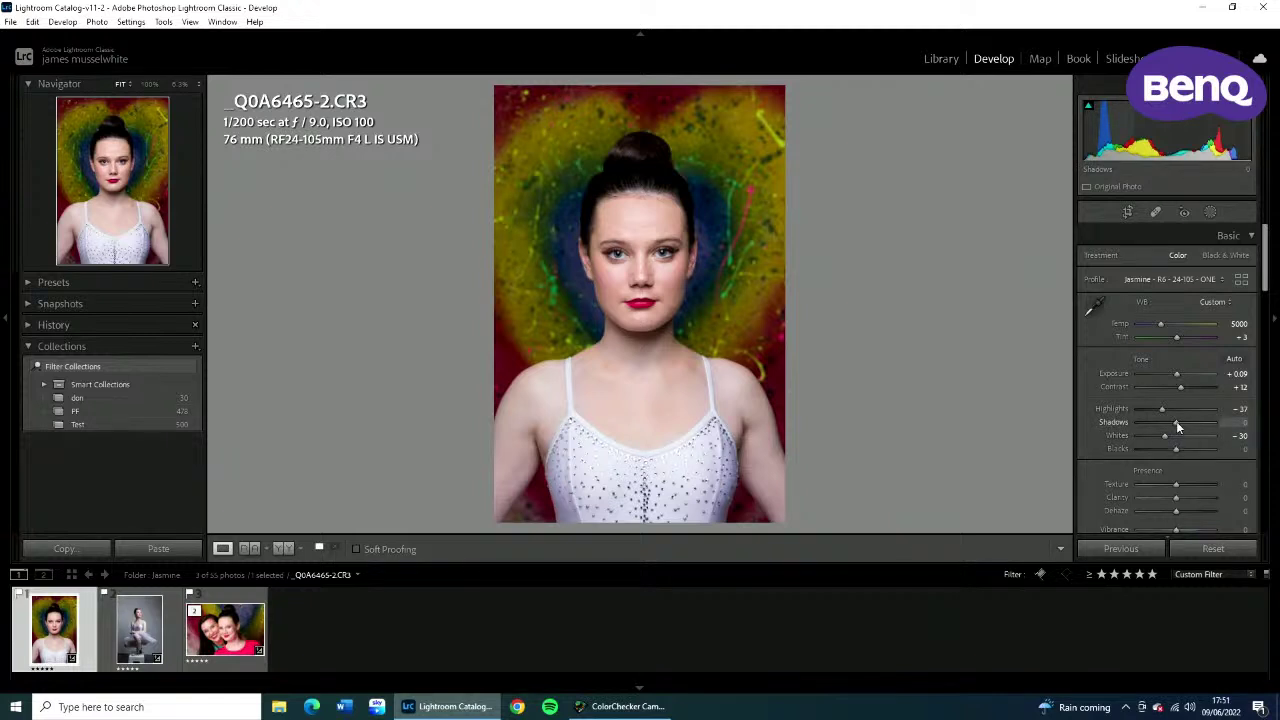
drag(1176, 421, 1185, 447)
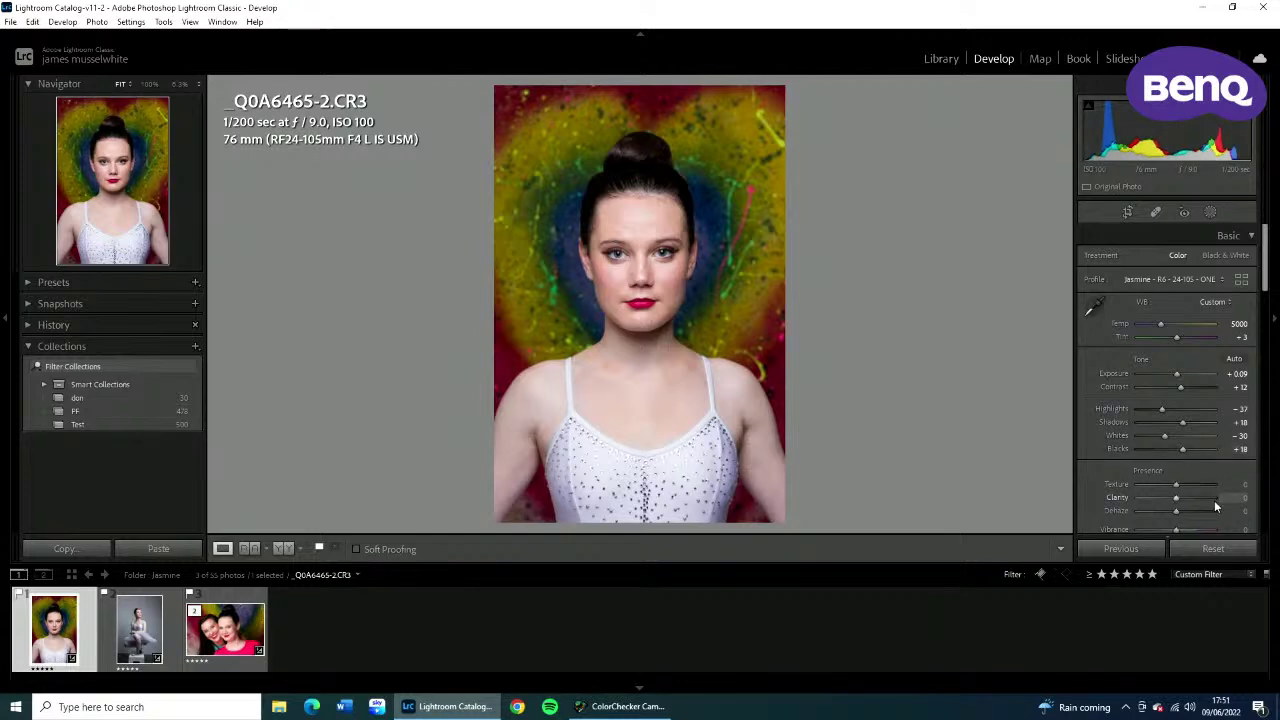
Soften the portrait by setting Texture to -12 and Clarity to -18.
scroll(1200, 492, down, 2)
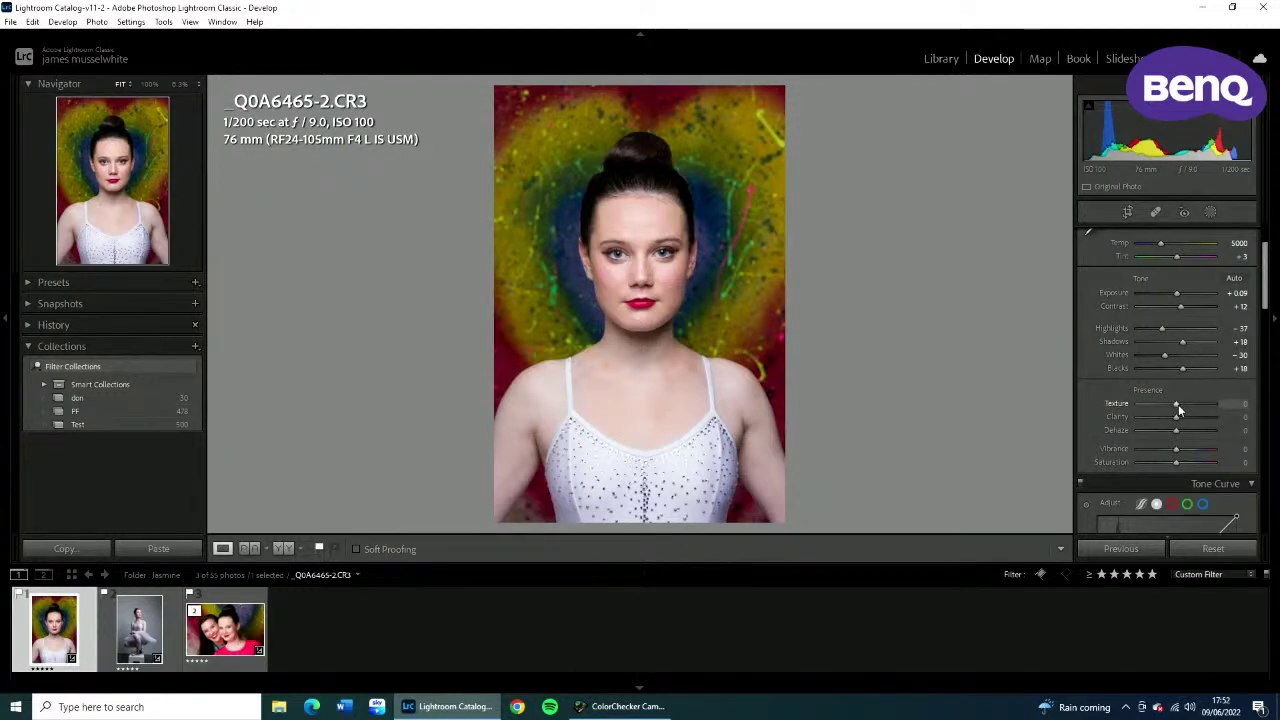
drag(1178, 404, 1173, 422)
drag(1172, 412, 1168, 416)
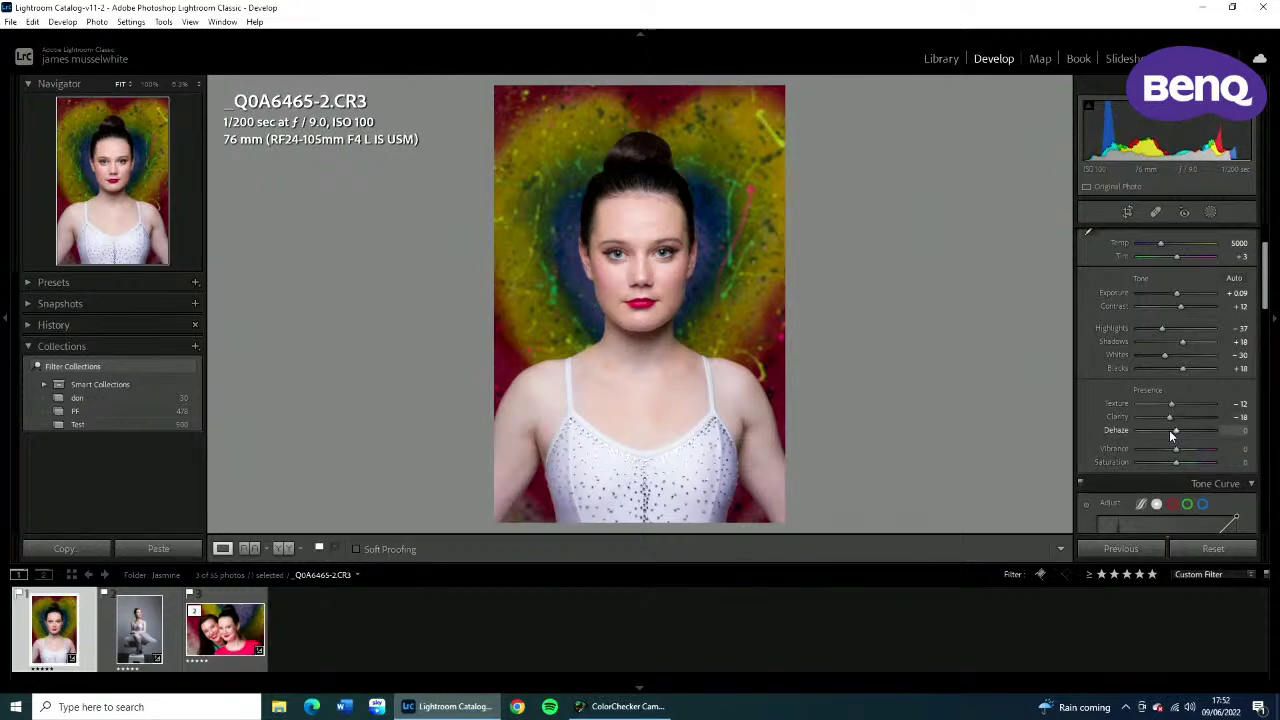
scroll(1171, 444, down, 10)
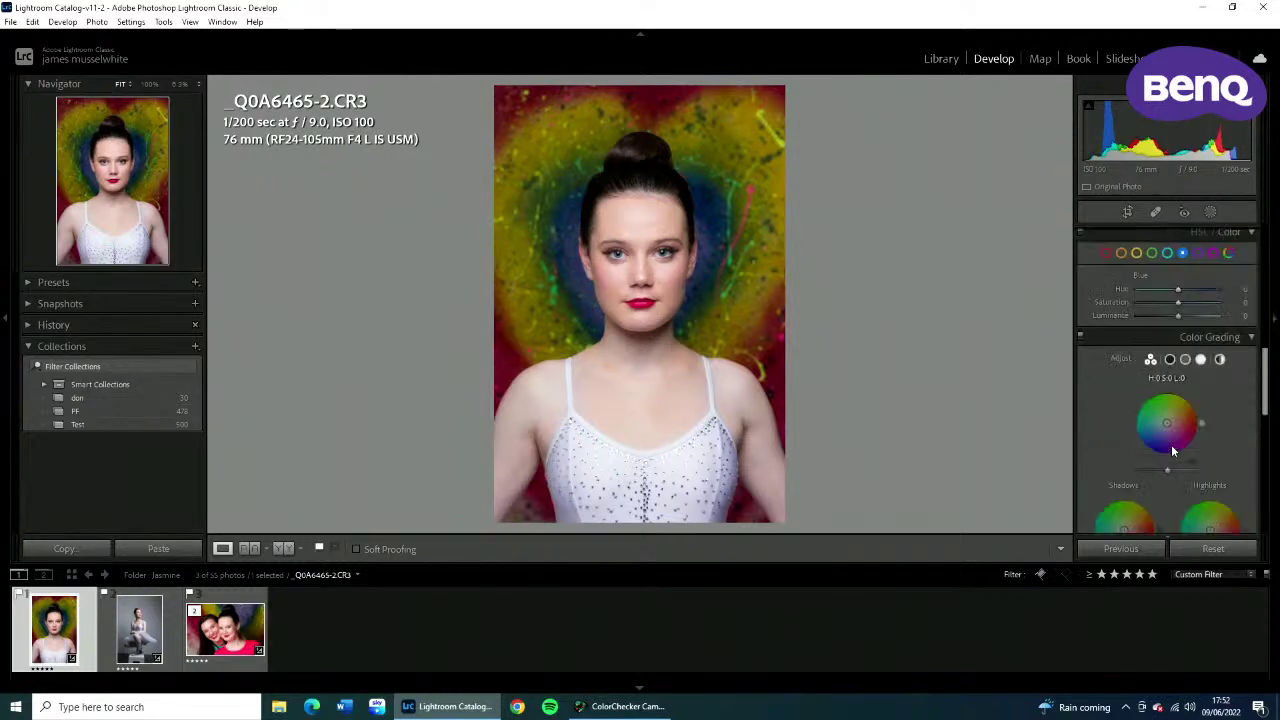
Open _Q0A6473-2.CR3 and examine the model's face, shoes and costume at 100% magnification.
click(139, 628)
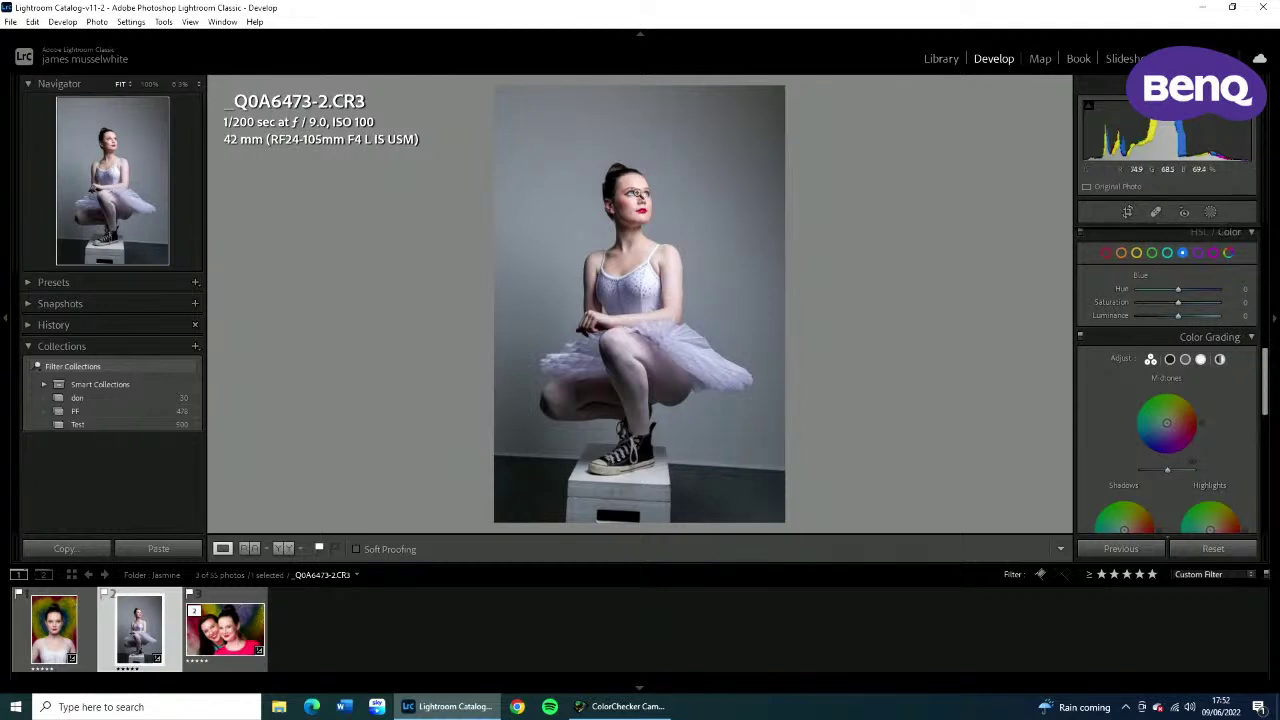
click(638, 194)
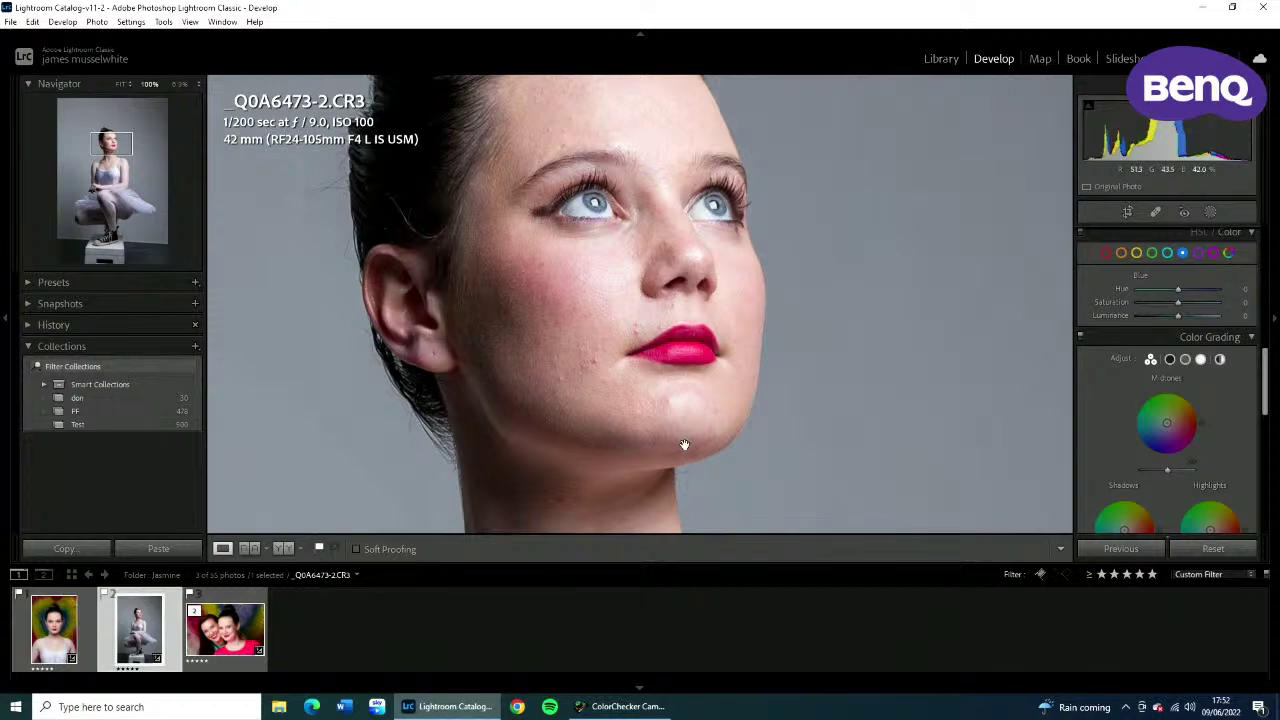
scroll(672, 420, down, 10)
scroll(660, 300, up, 5)
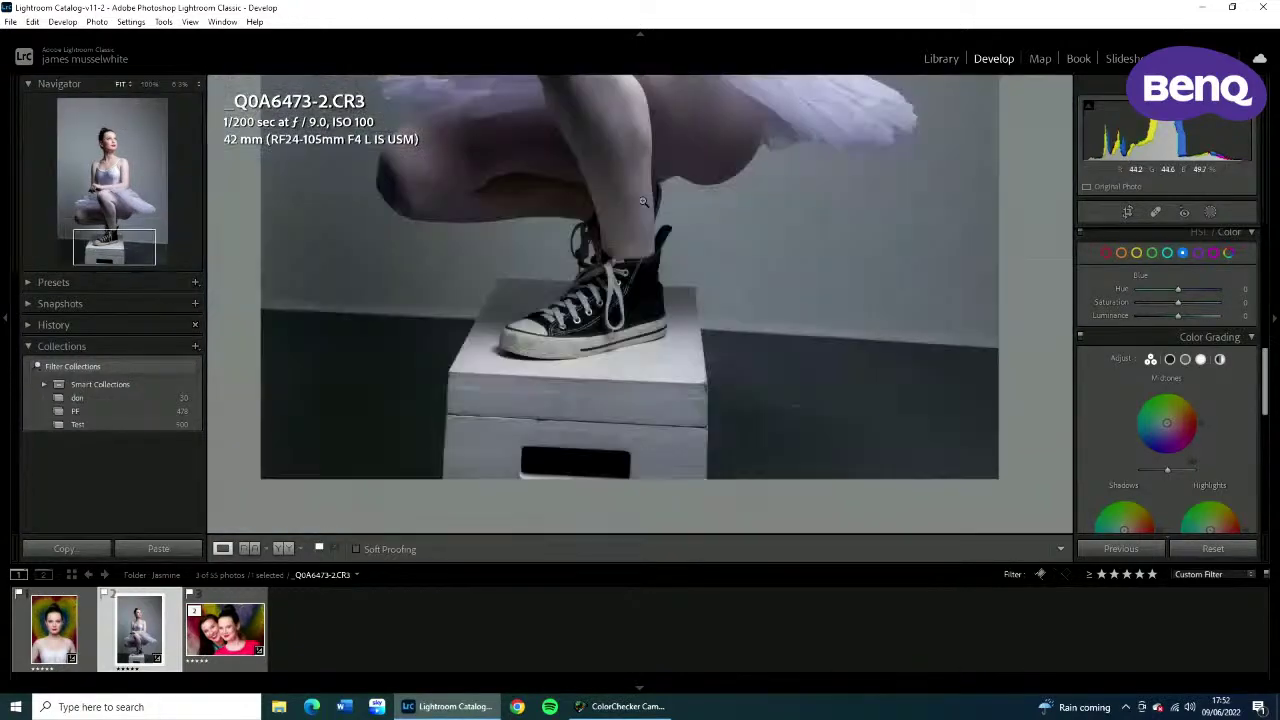
click(642, 195)
click(646, 206)
click(644, 258)
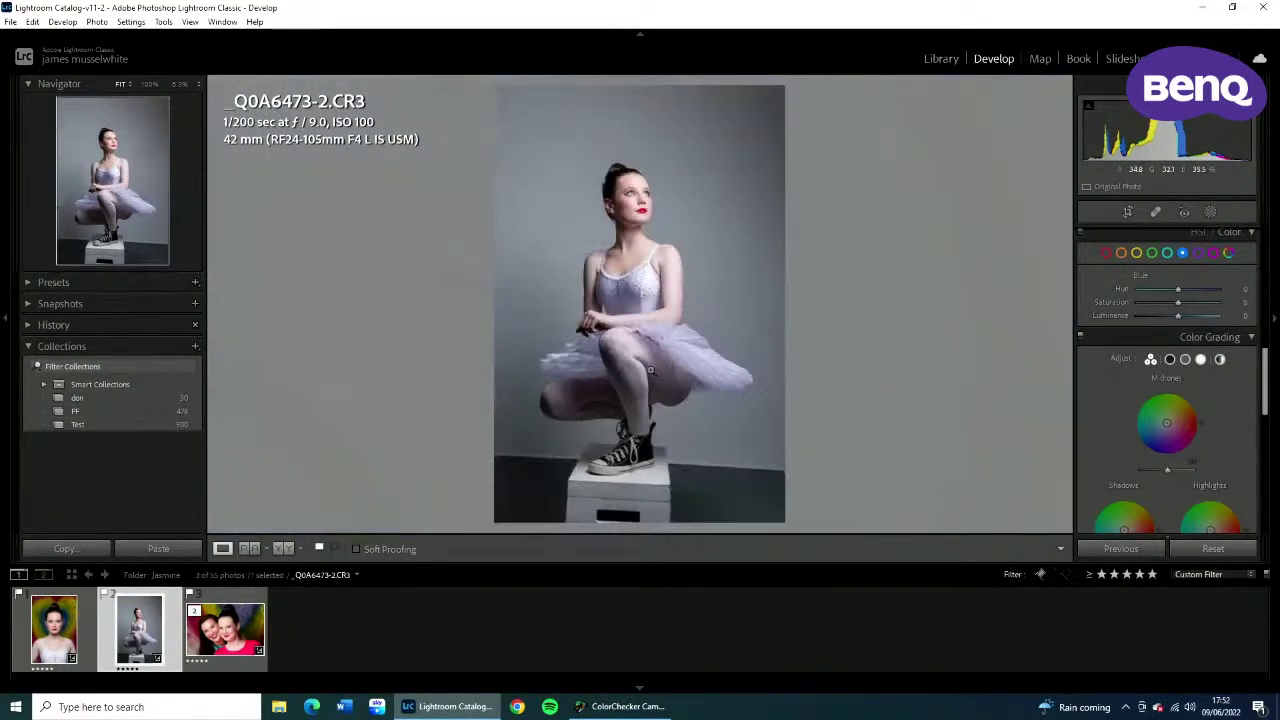
click(655, 322)
click(642, 296)
click(586, 212)
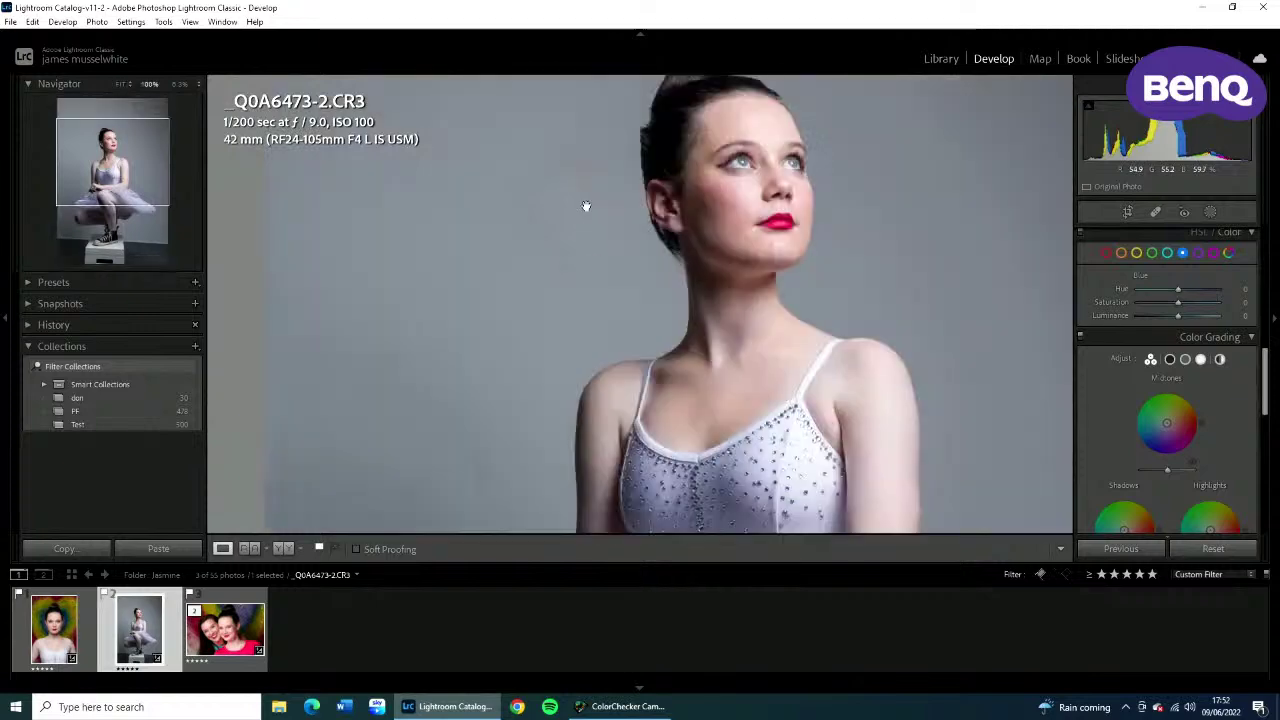
click(678, 244)
click(762, 238)
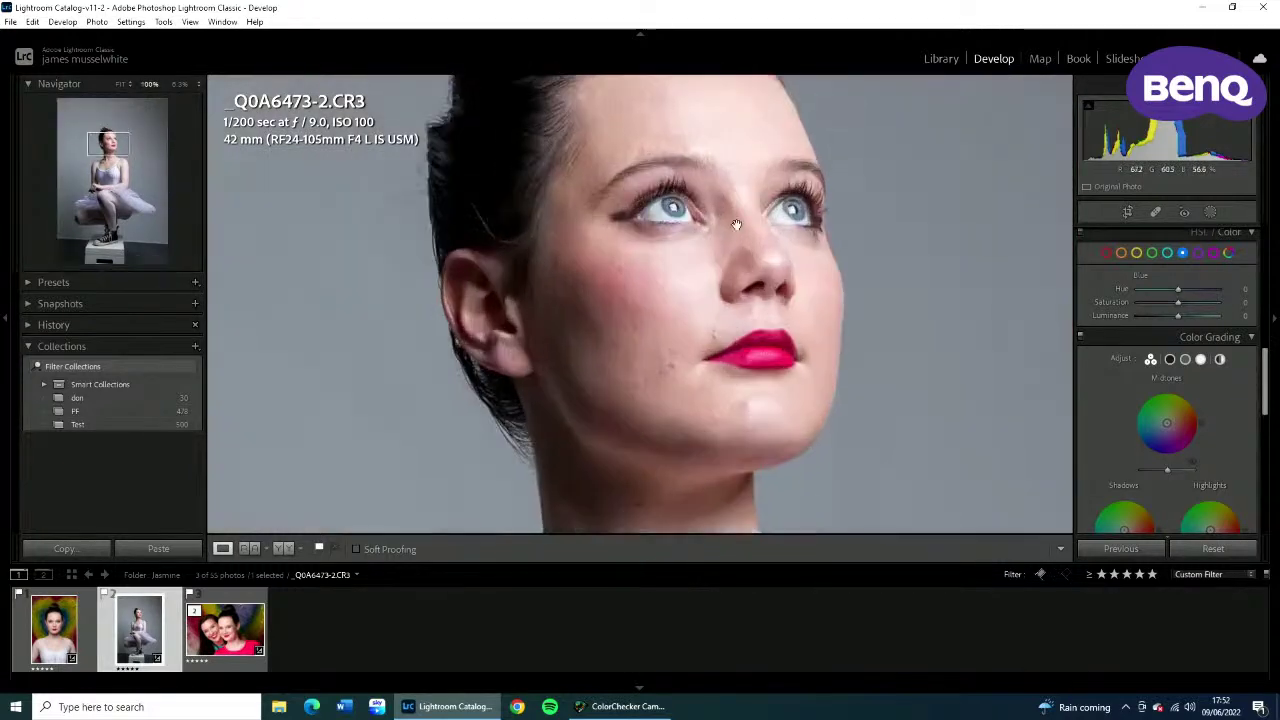
click(768, 244)
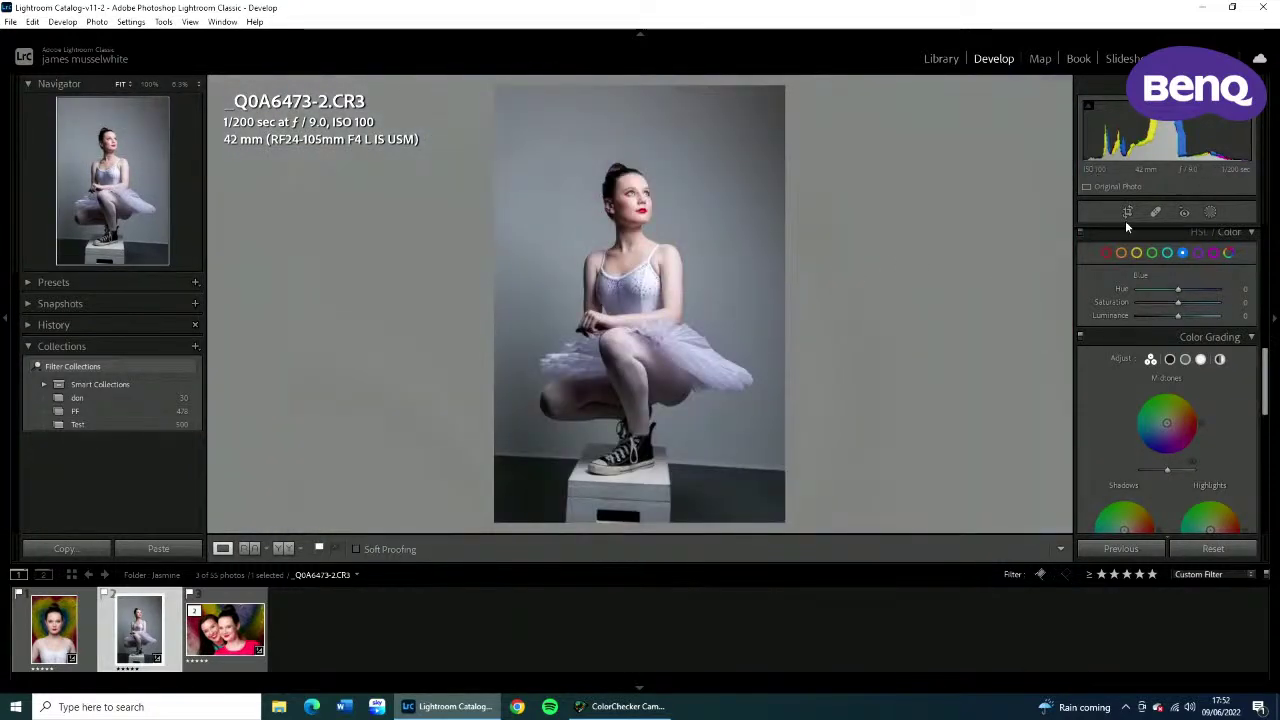
Set Temp to 4544 and Contrast to +11 on _Q0A6473-2.CR3, and fine-tune its Blacks and Texture.
scroll(1263, 365, up, 10)
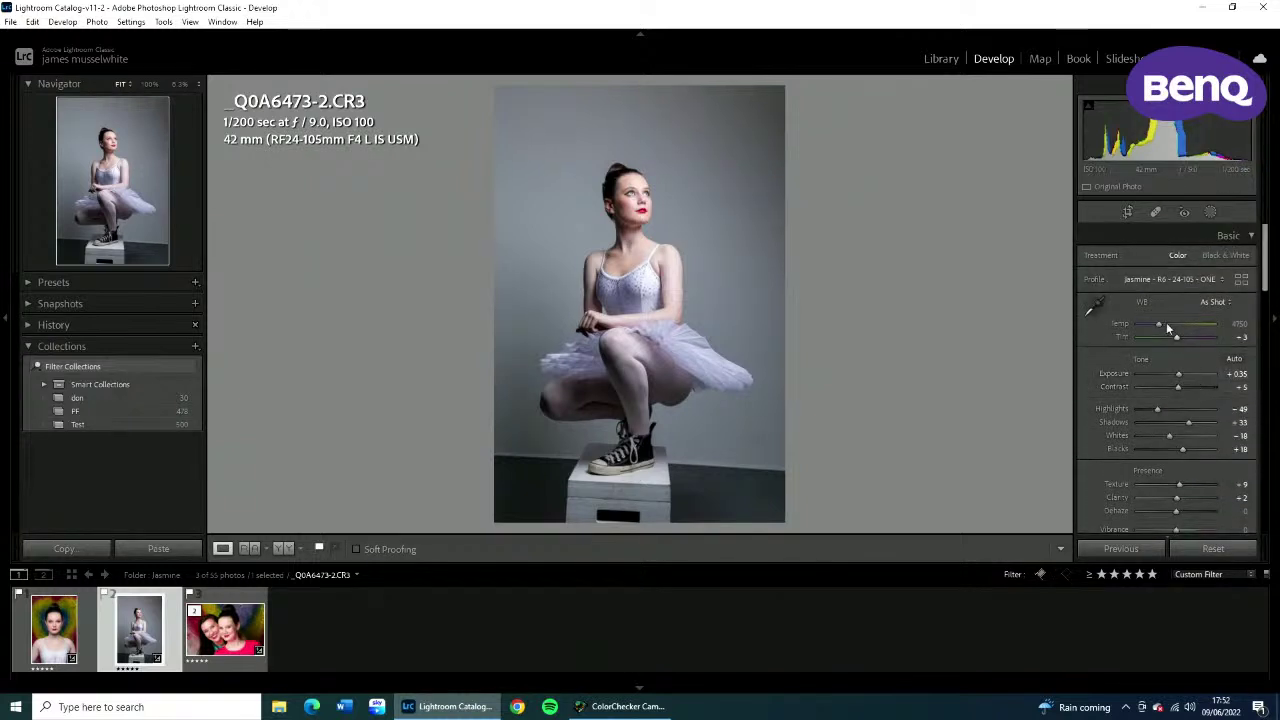
drag(1159, 327, 1158, 328)
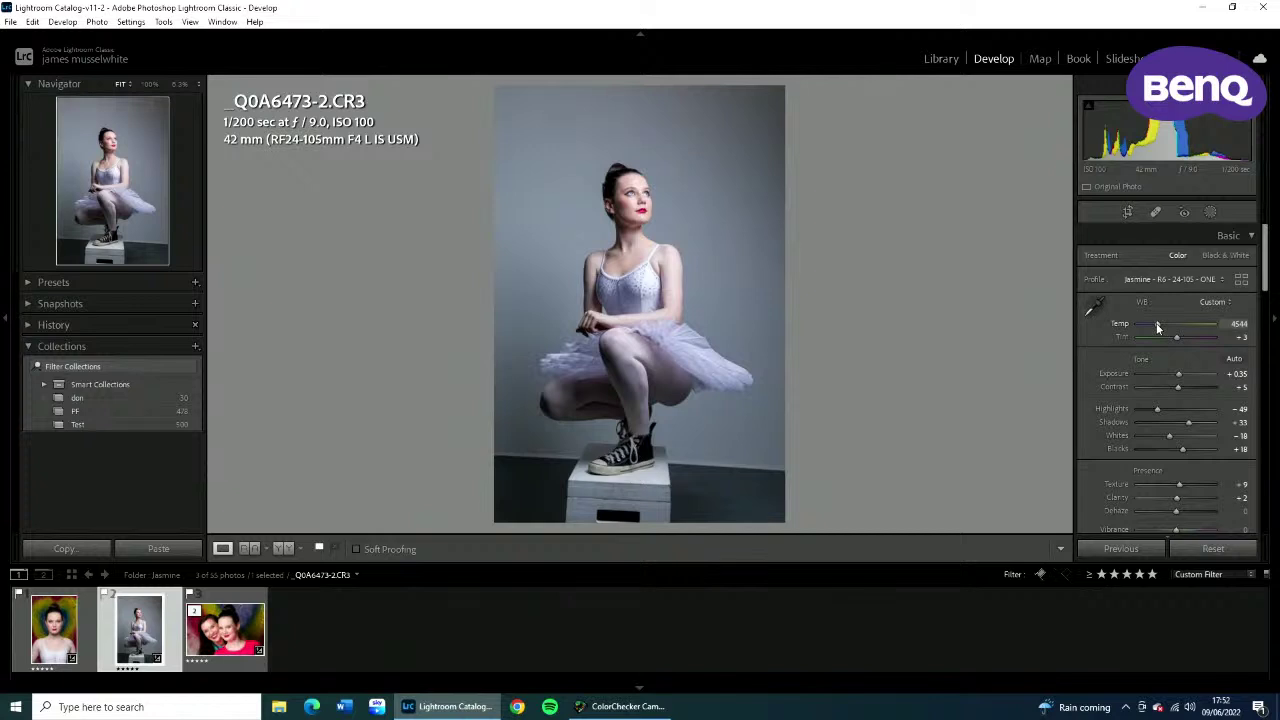
drag(1177, 372, 1177, 387)
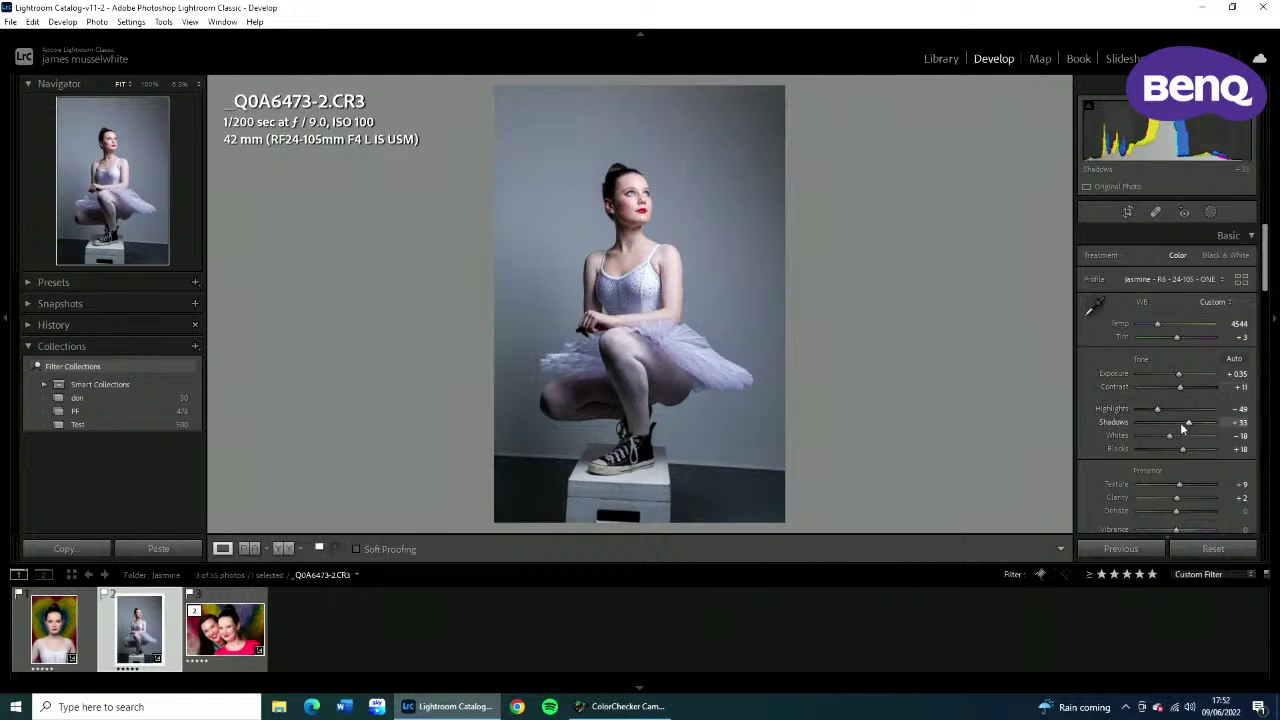
drag(1184, 448, 1173, 484)
Adjust _Q0A6491-2.CR3: Exposure -0.09, Temp 5246, Contrast +5, Highlights -25, Shadows +21, Texture -14 and Clarity -11.
click(190, 634)
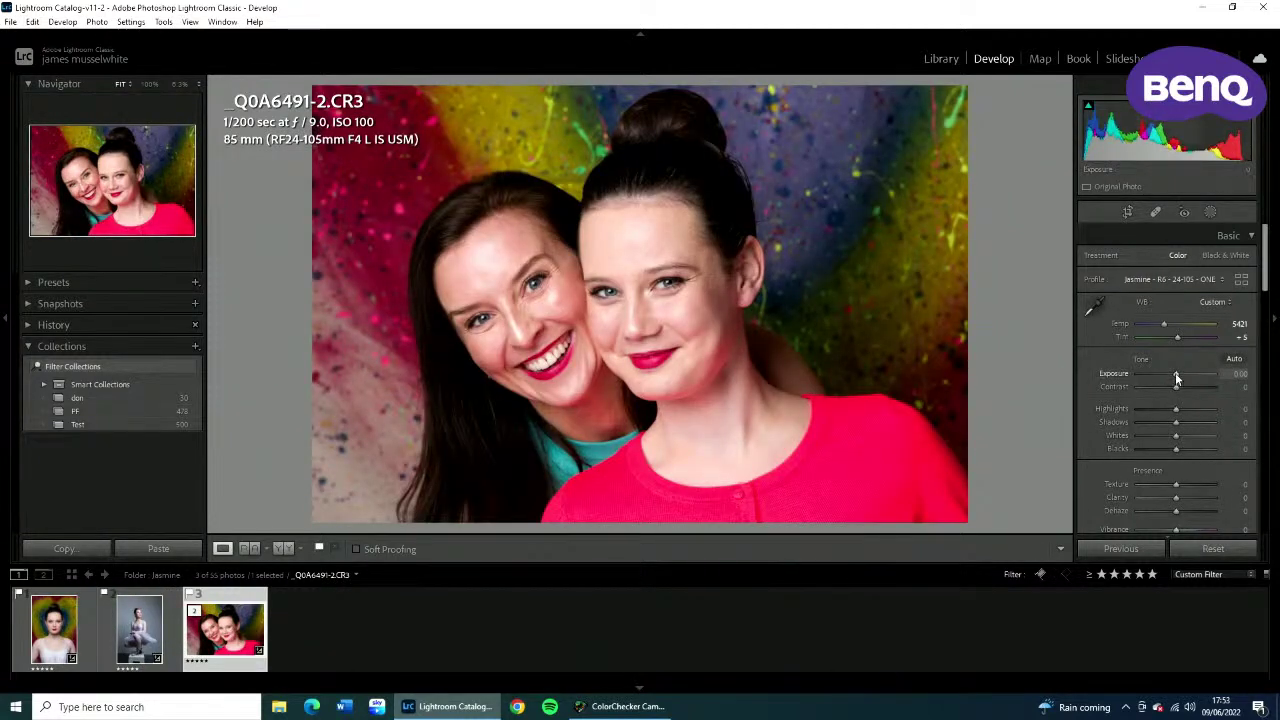
drag(1176, 378, 1174, 378)
drag(1170, 329, 1162, 327)
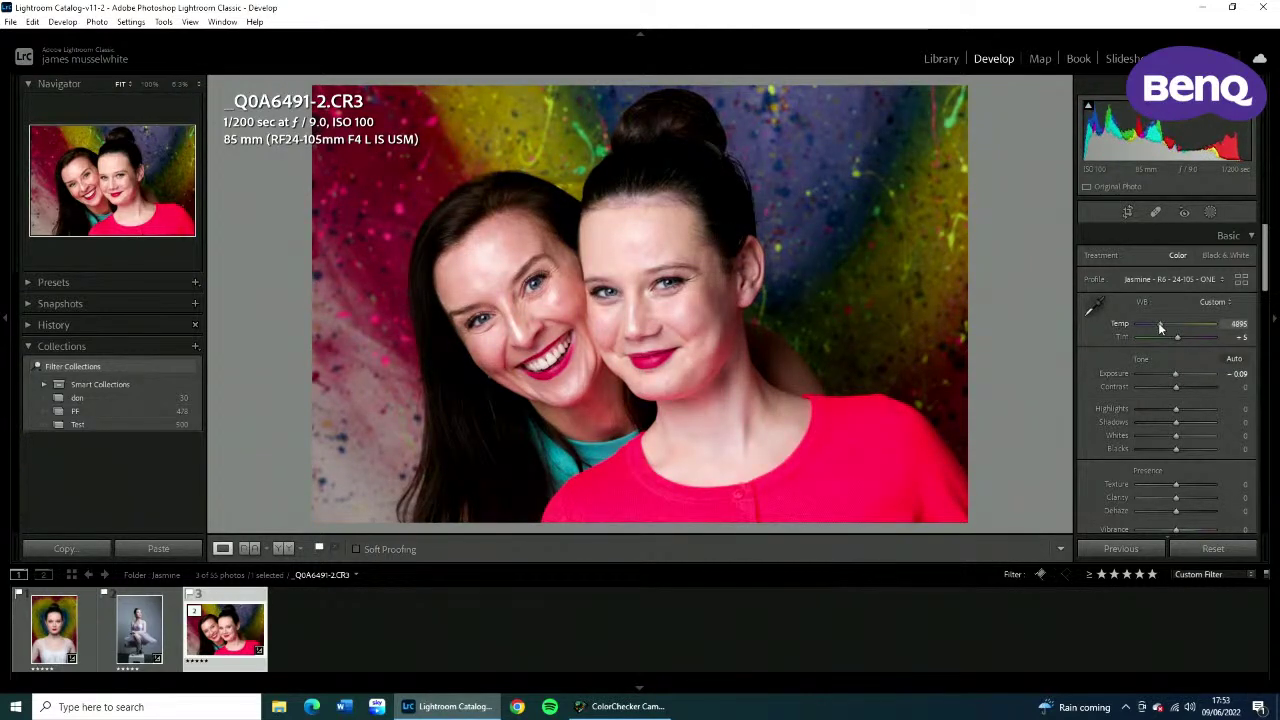
drag(1170, 386, 1182, 424)
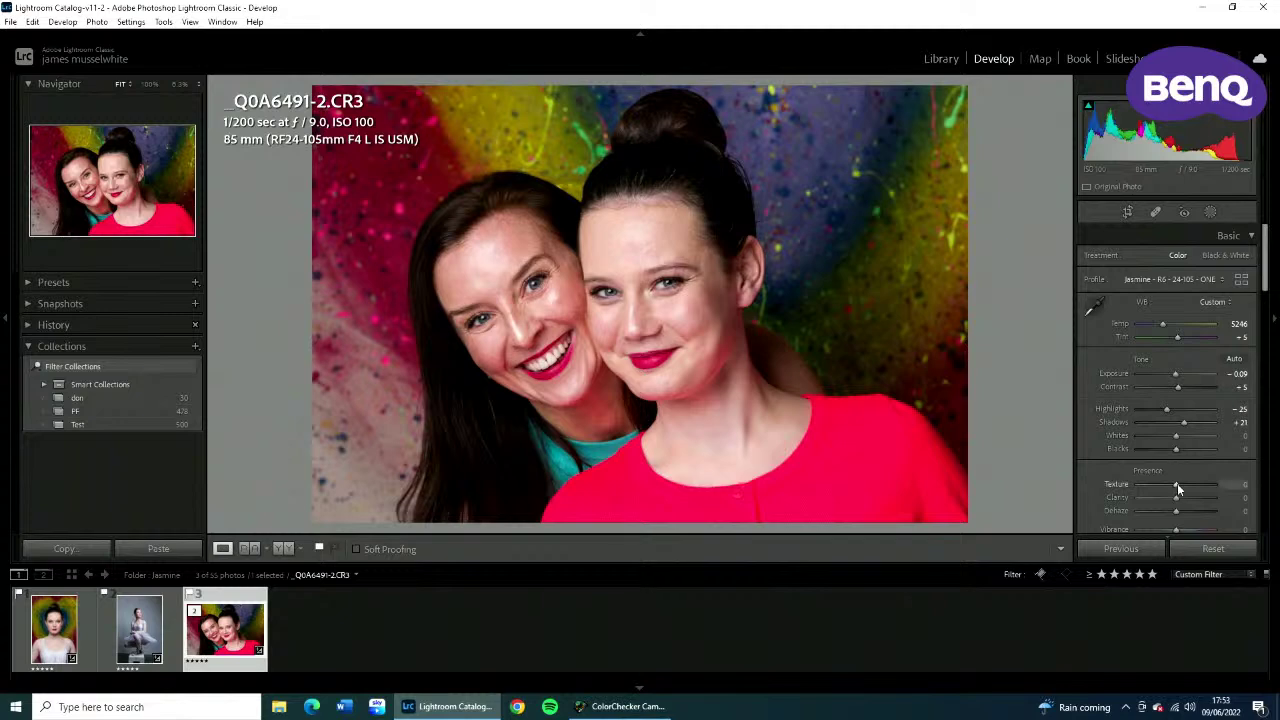
drag(1177, 484, 1175, 497)
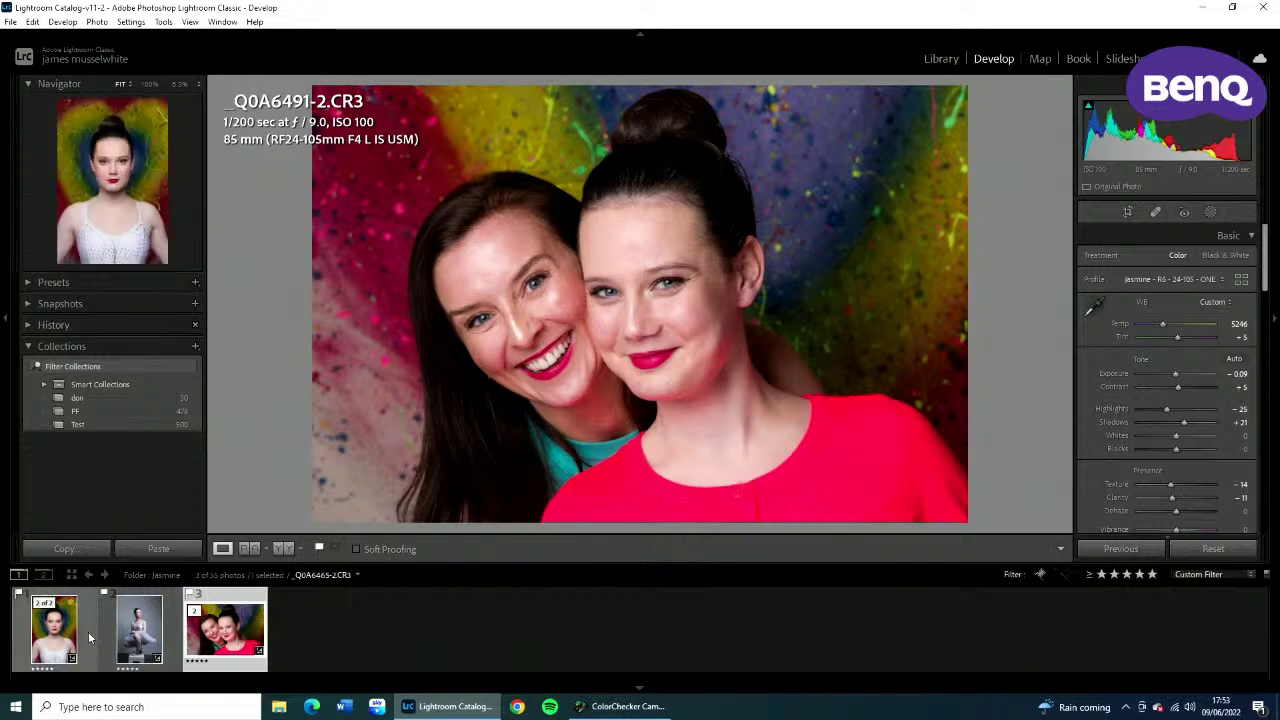
Select all three five-star photos and send them to Adobe Photoshop for editing.
right_click(221, 600)
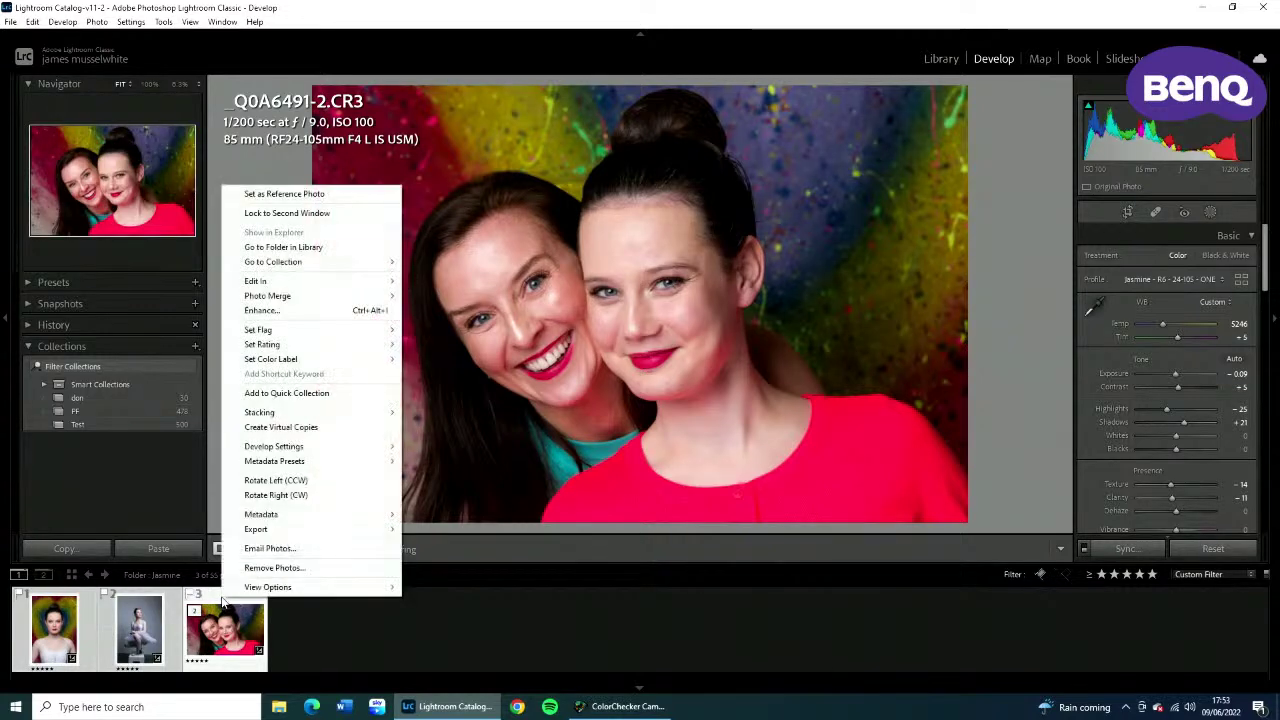
mouse_move(289, 530)
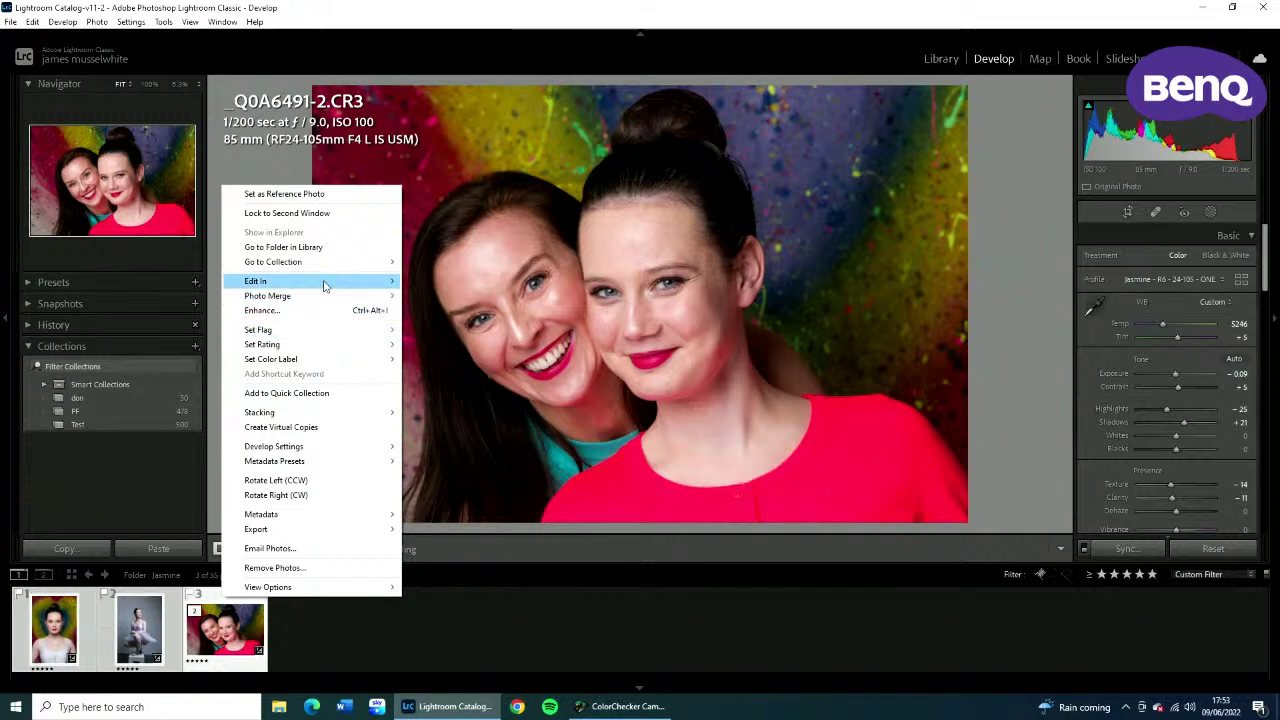
mouse_move(323, 286)
click(447, 281)
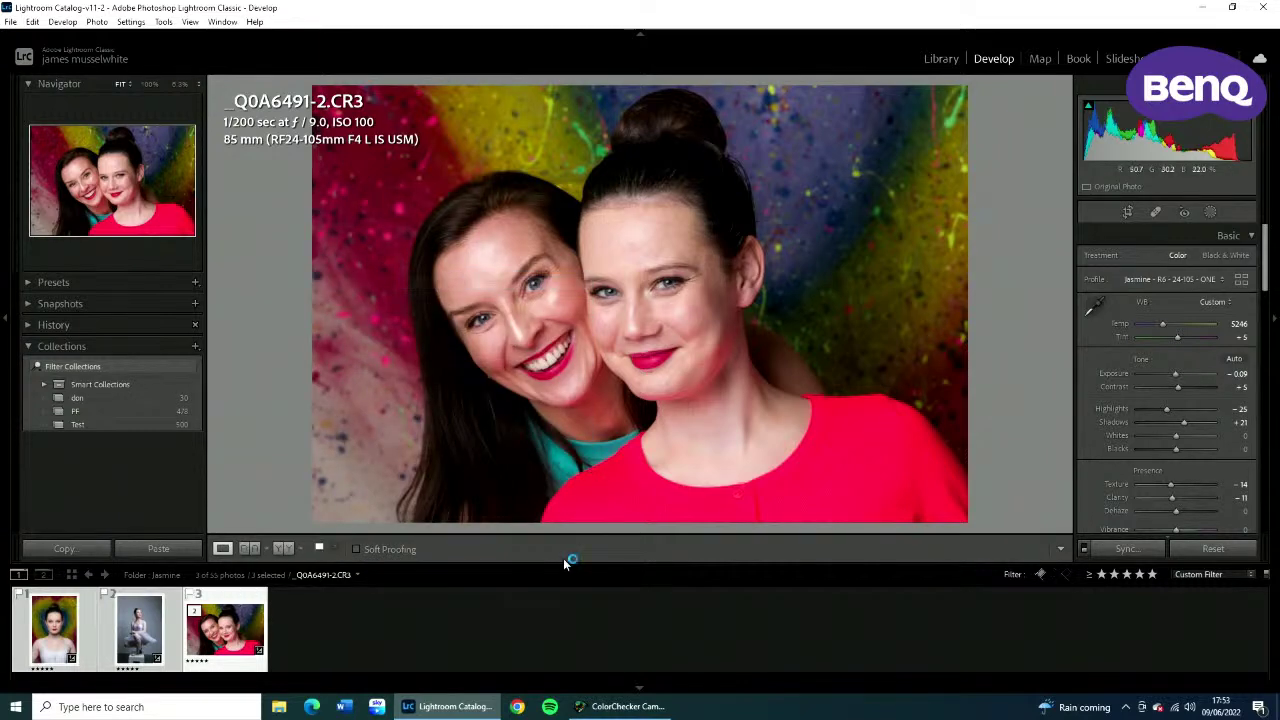
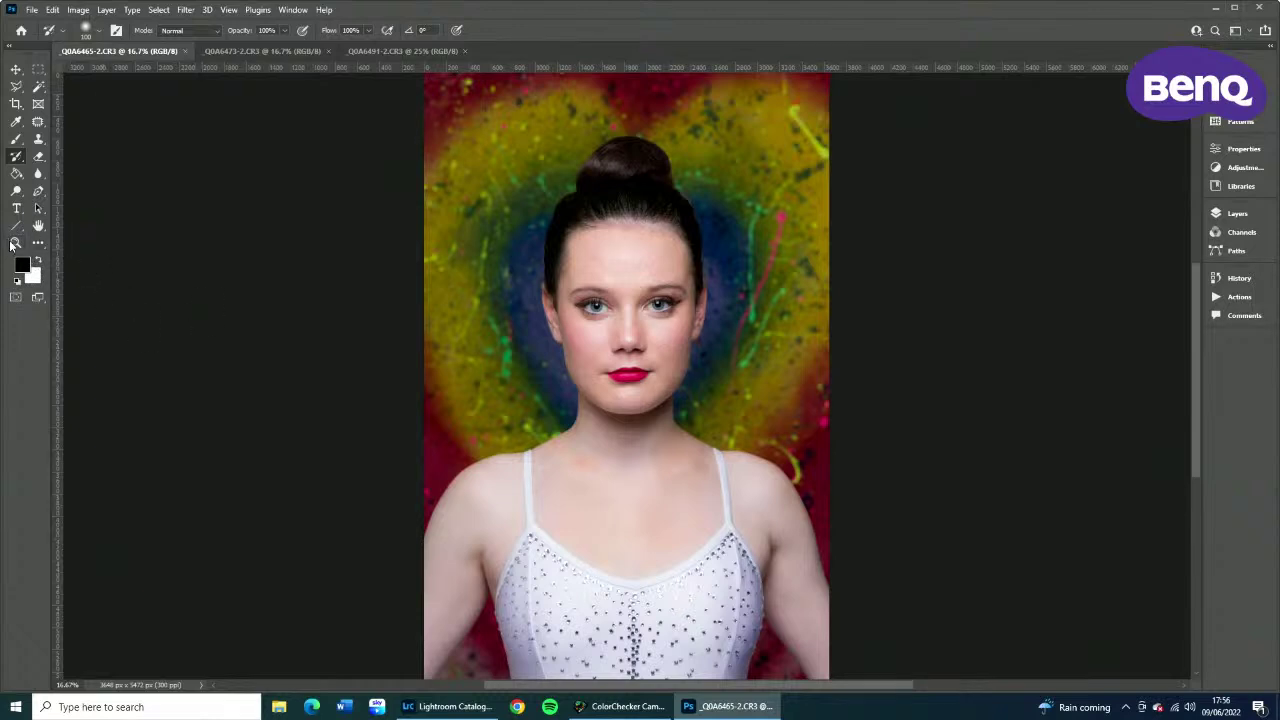
Heal a blemish on the chin of _Q0A6465-2.CR3 with the content-aware Spot Healing Brush.
click(15, 243)
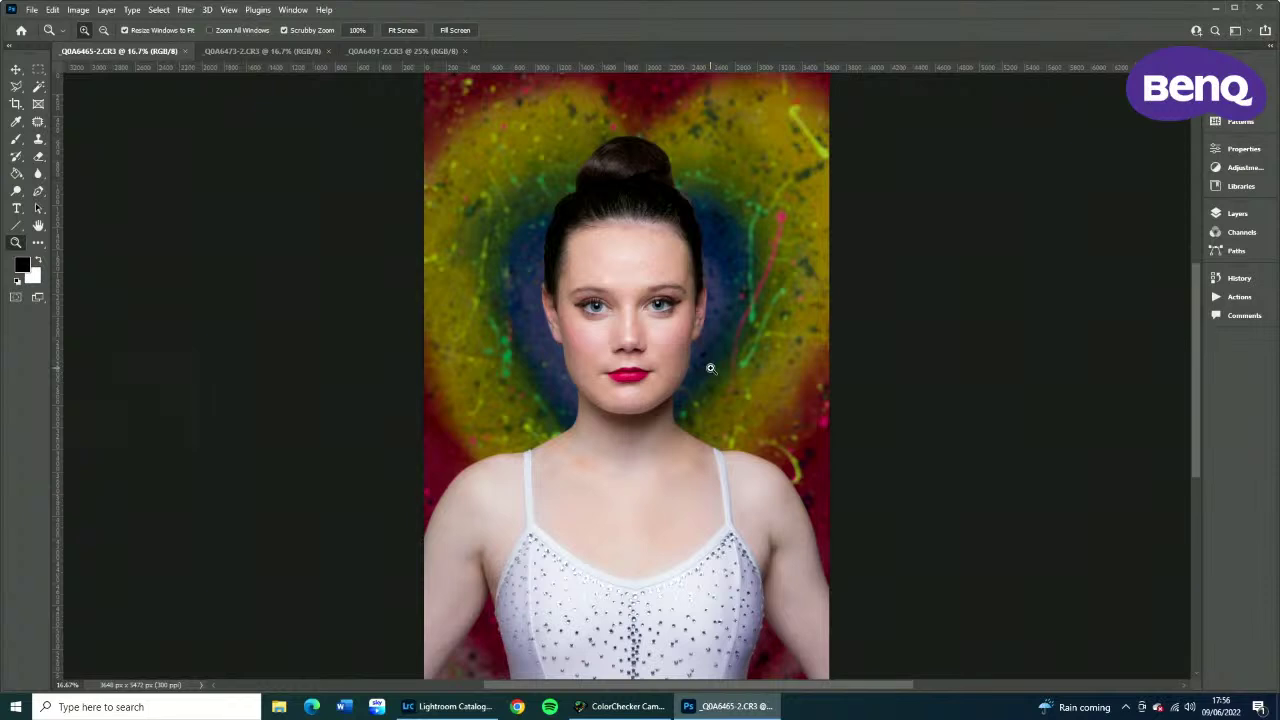
drag(633, 329, 705, 388)
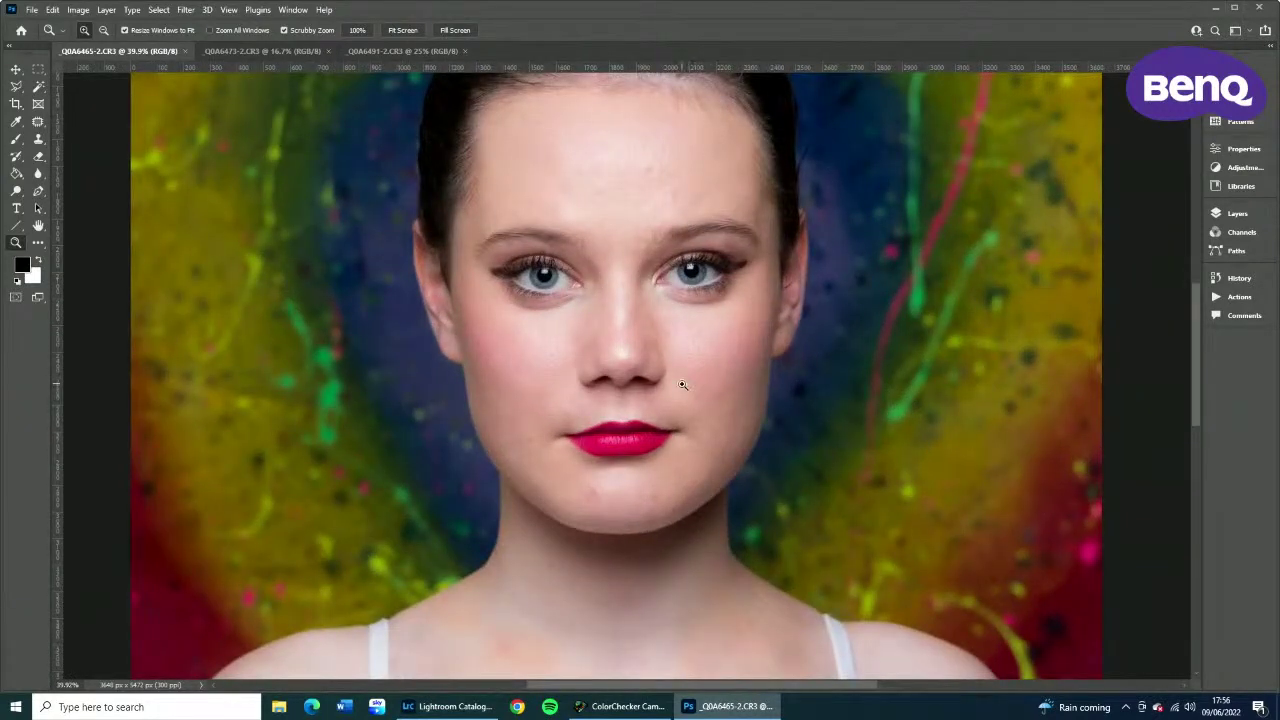
click(40, 124)
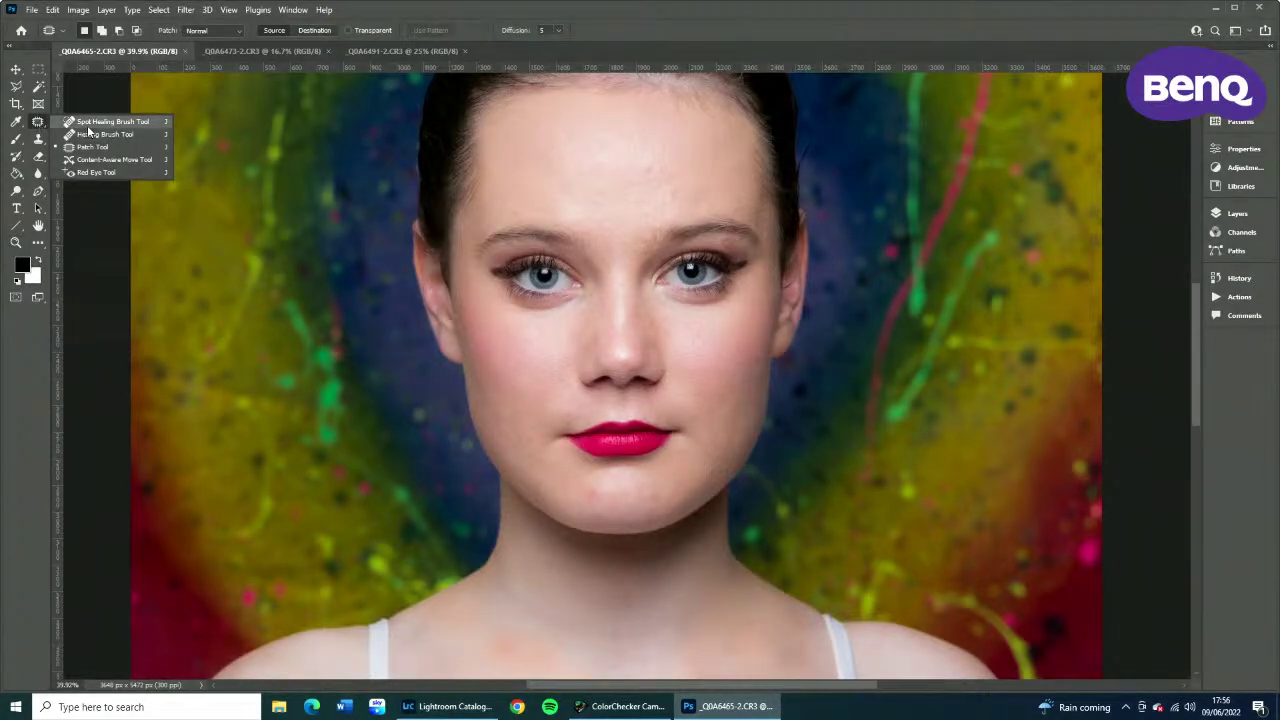
click(89, 124)
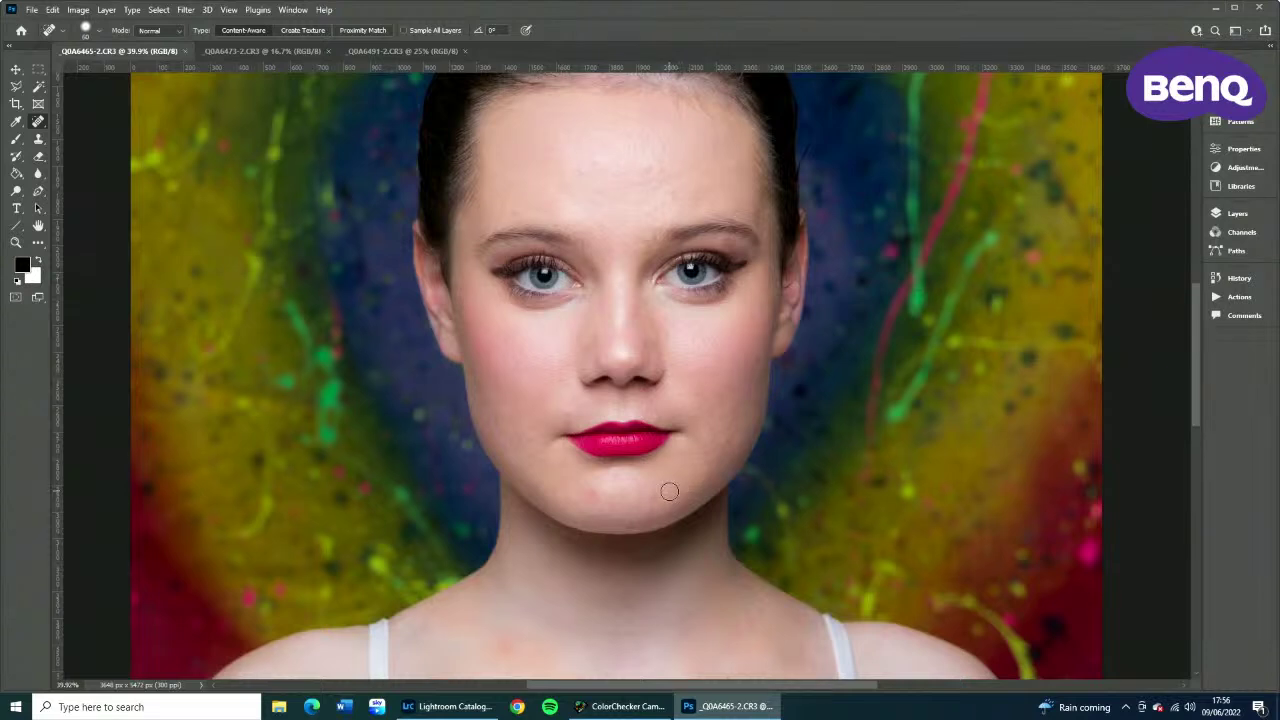
click(97, 34)
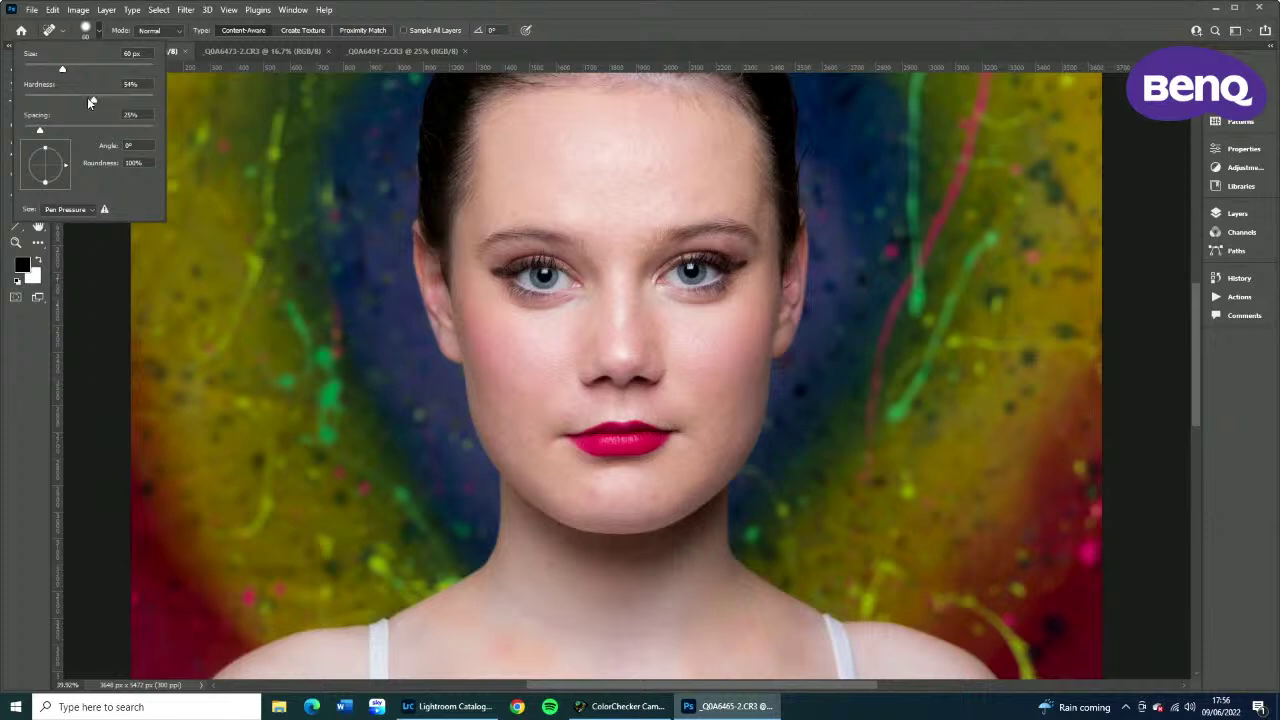
click(90, 291)
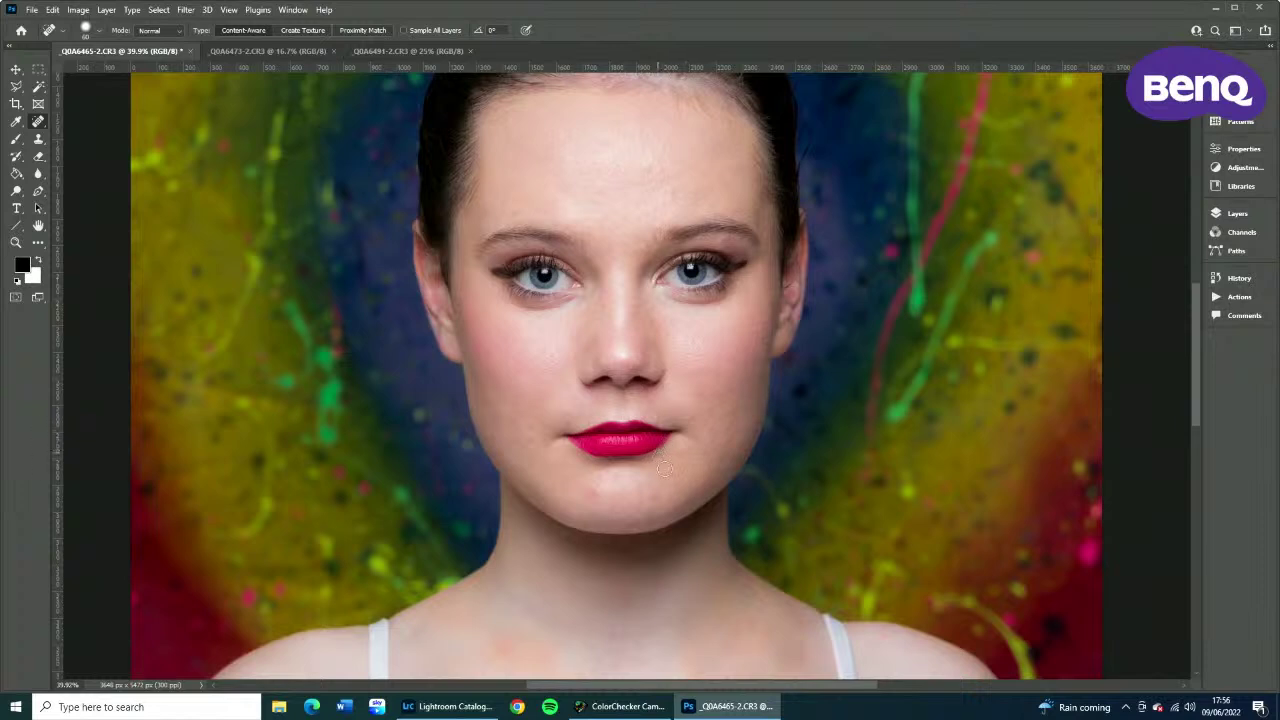
Try a much larger Spot Healing Brush tip, and reduce it to about 50 px for small skin blemishes.
key(bracketright)
key(bracketright)
key(bracketright)
key(bracketright)
key(bracketright)
key(bracketright)
key(bracketright)
key(bracketright)
key(bracketright)
key(bracketright)
key(bracketright)
key(bracketright)
key(bracketright)
key(bracketright)
key(bracketright)
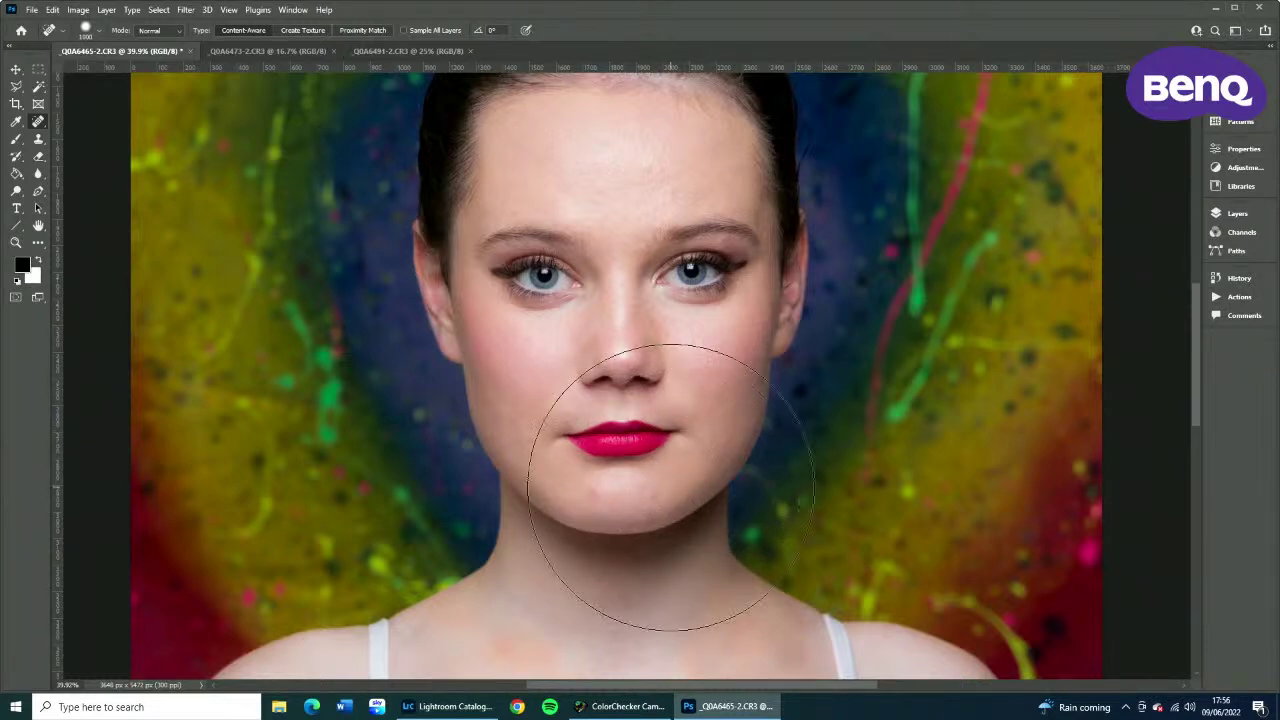
key(bracketleft)
key(bracketleft)
key(bracketleft)
key(bracketleft)
key(bracketleft)
key(bracketleft)
key(bracketleft)
key(bracketleft)
key(bracketleft)
key(bracketleft)
key(bracketleft)
key(bracketleft)
key(bracketleft)
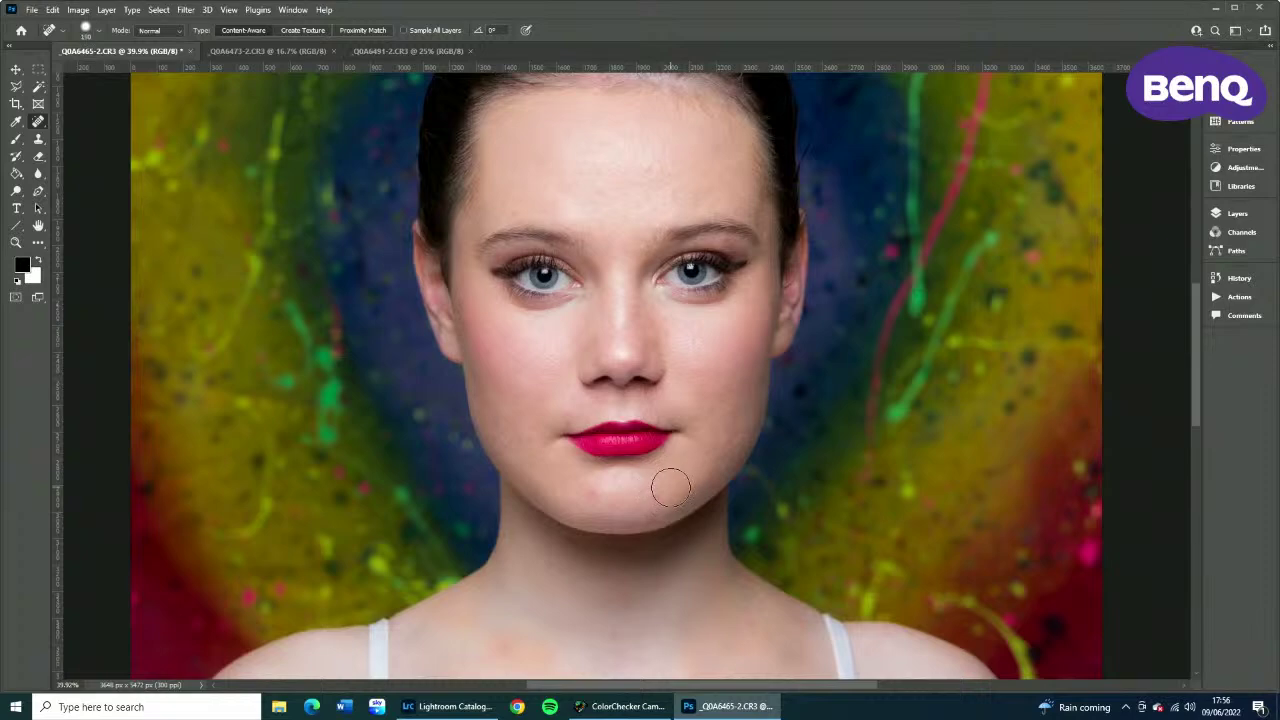
key(bracketleft)
key(bracketleft)
key(bracketleft)
key(bracketleft)
Remove the small blemishes on the chin, beside the mouth and on the lower cheek with the Spot Healing Brush.
click(27, 242)
drag(655, 535, 690, 561)
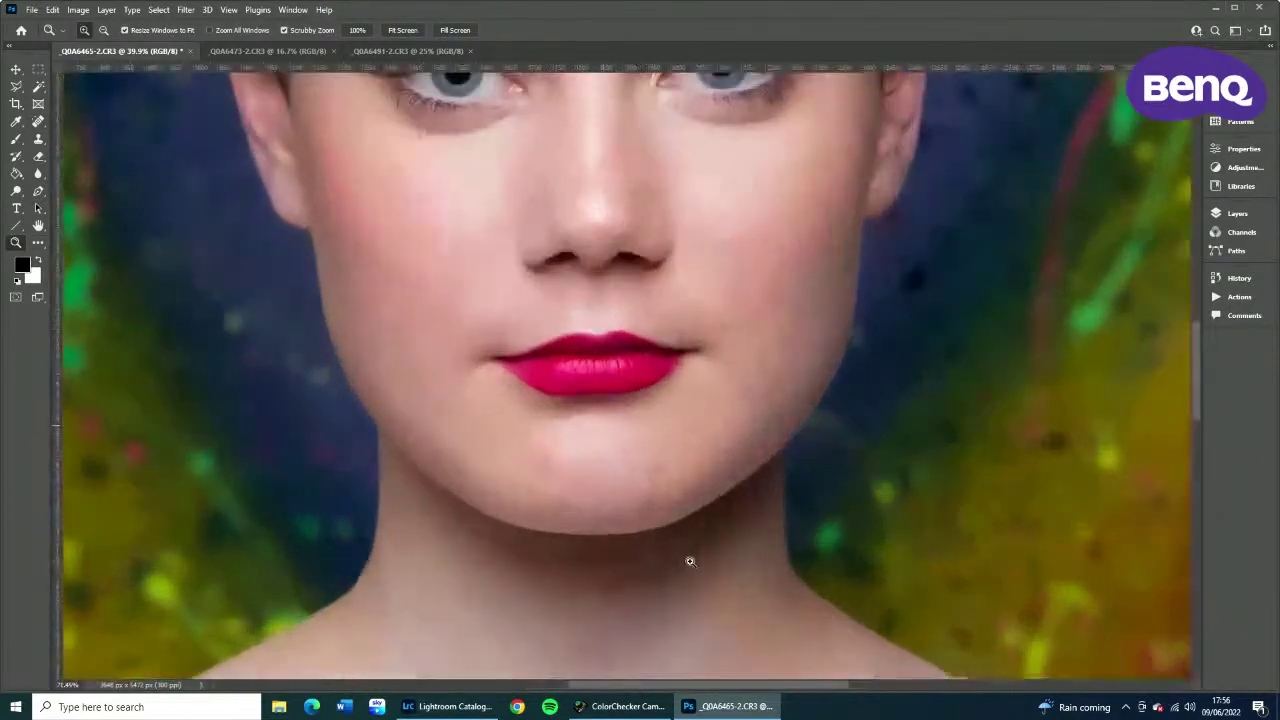
click(38, 121)
click(648, 468)
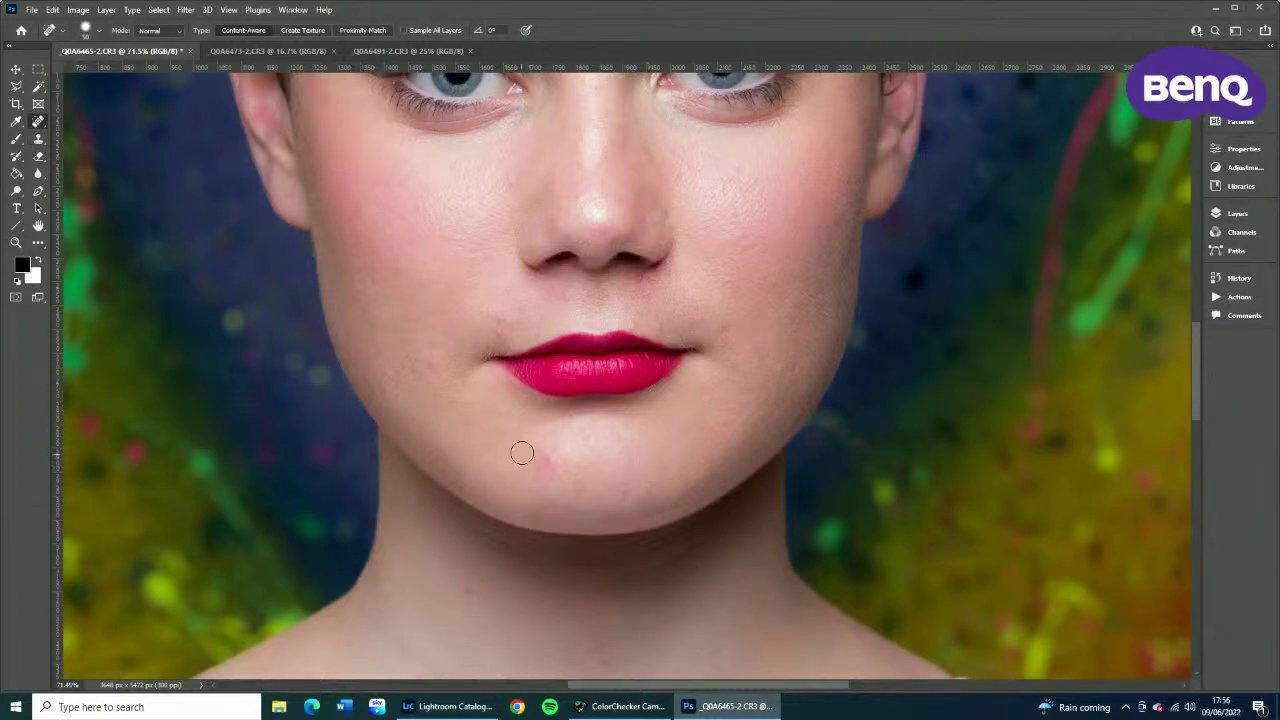
click(591, 437)
click(497, 317)
click(434, 365)
Remove the blemishes across the forehead and above the eyebrows with the Spot Healing Brush.
mouse_move(493, 296)
mouse_down()
mouse_move(406, 624)
mouse_move(474, 357)
mouse_up()
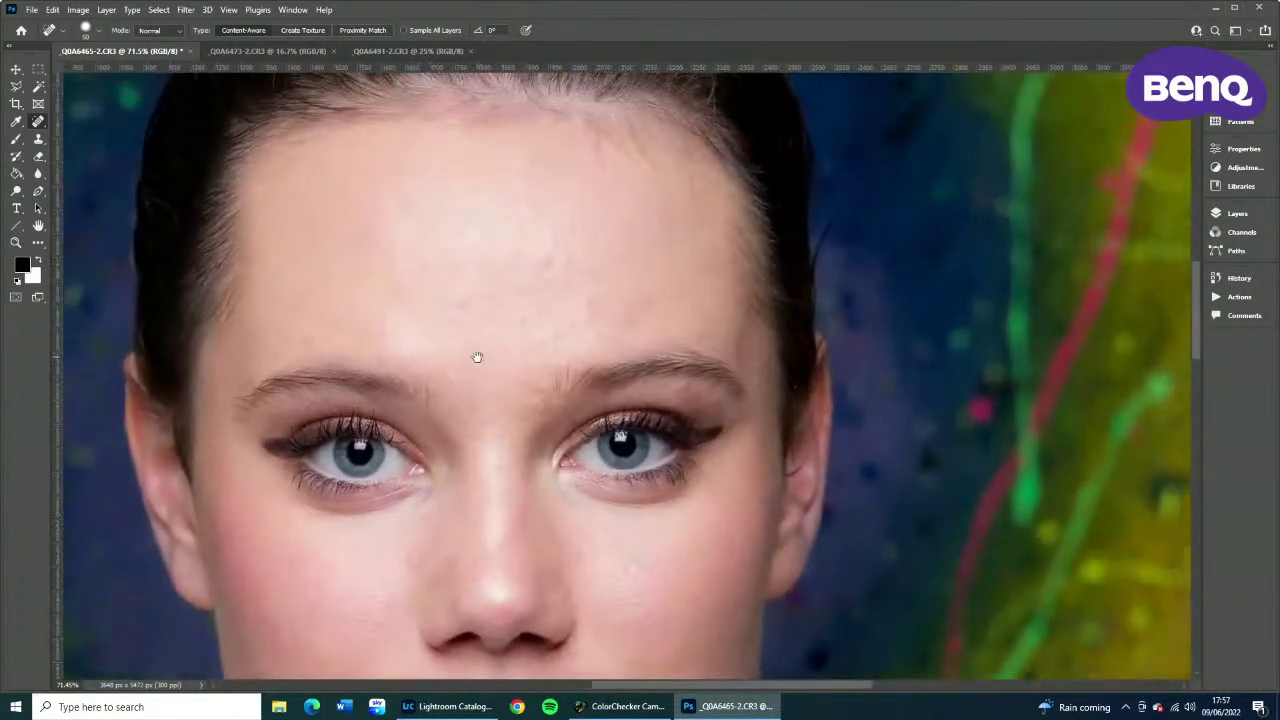
click(587, 306)
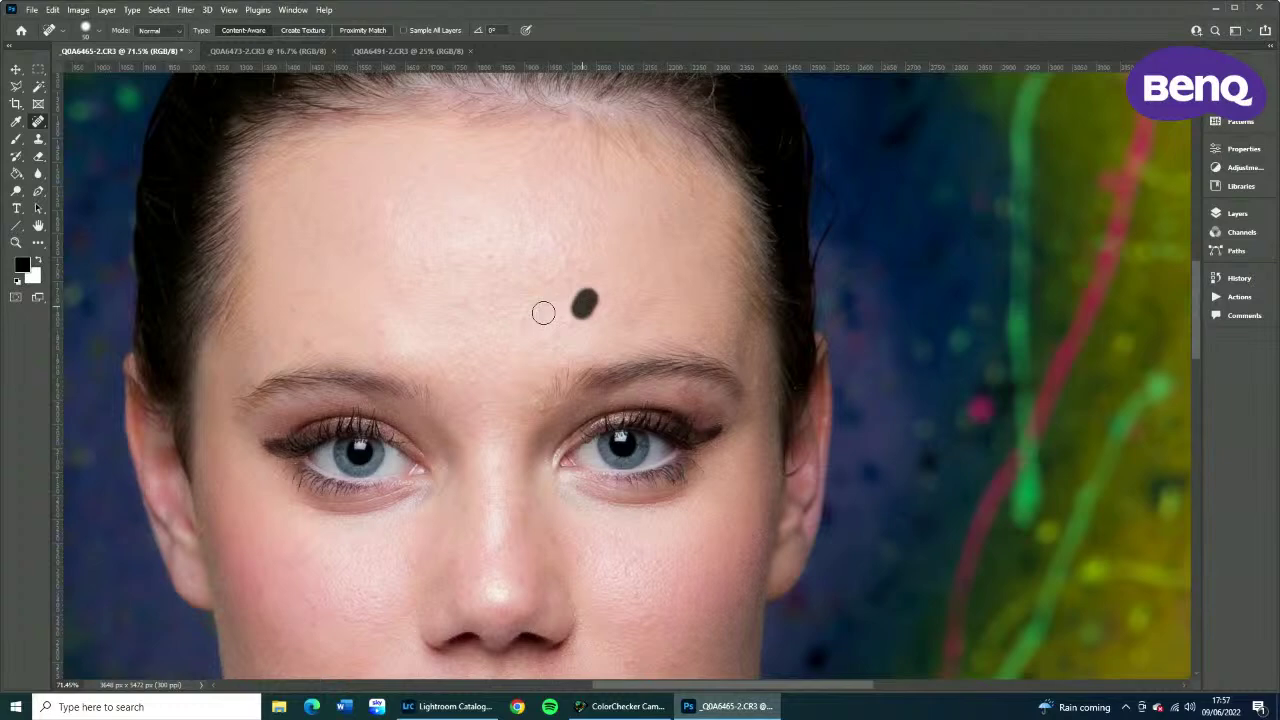
click(390, 355)
click(392, 214)
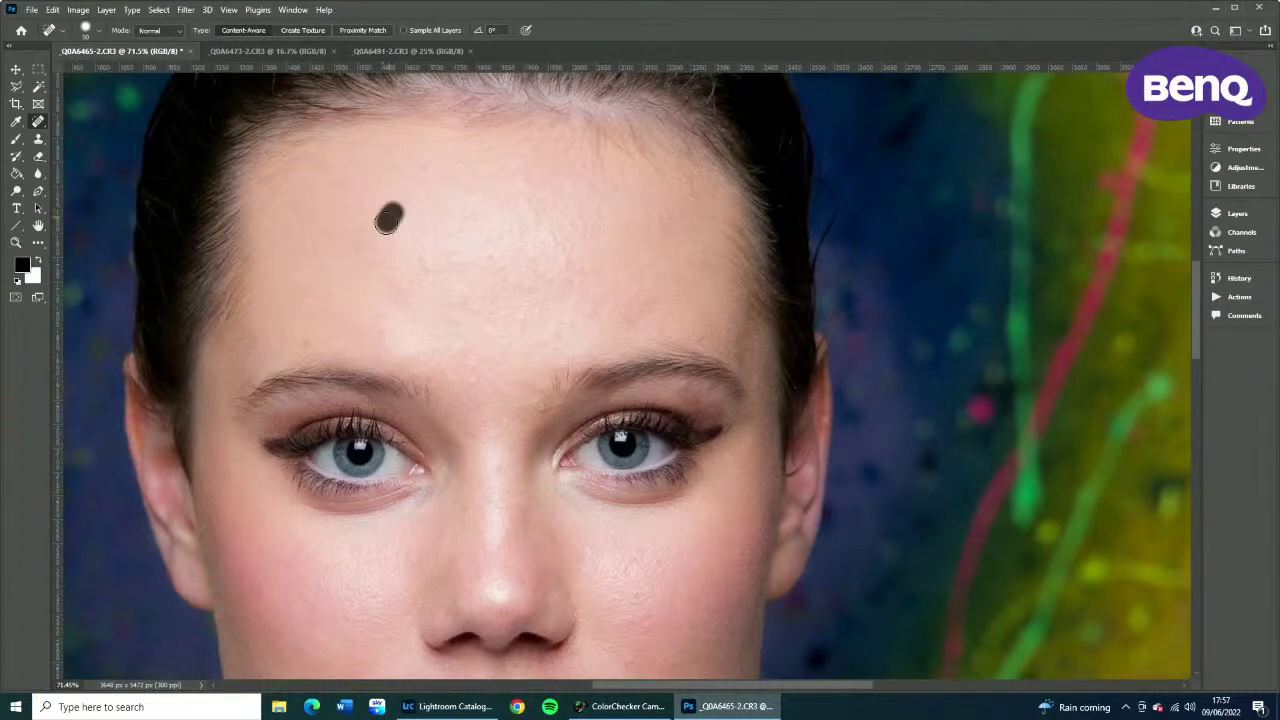
click(594, 216)
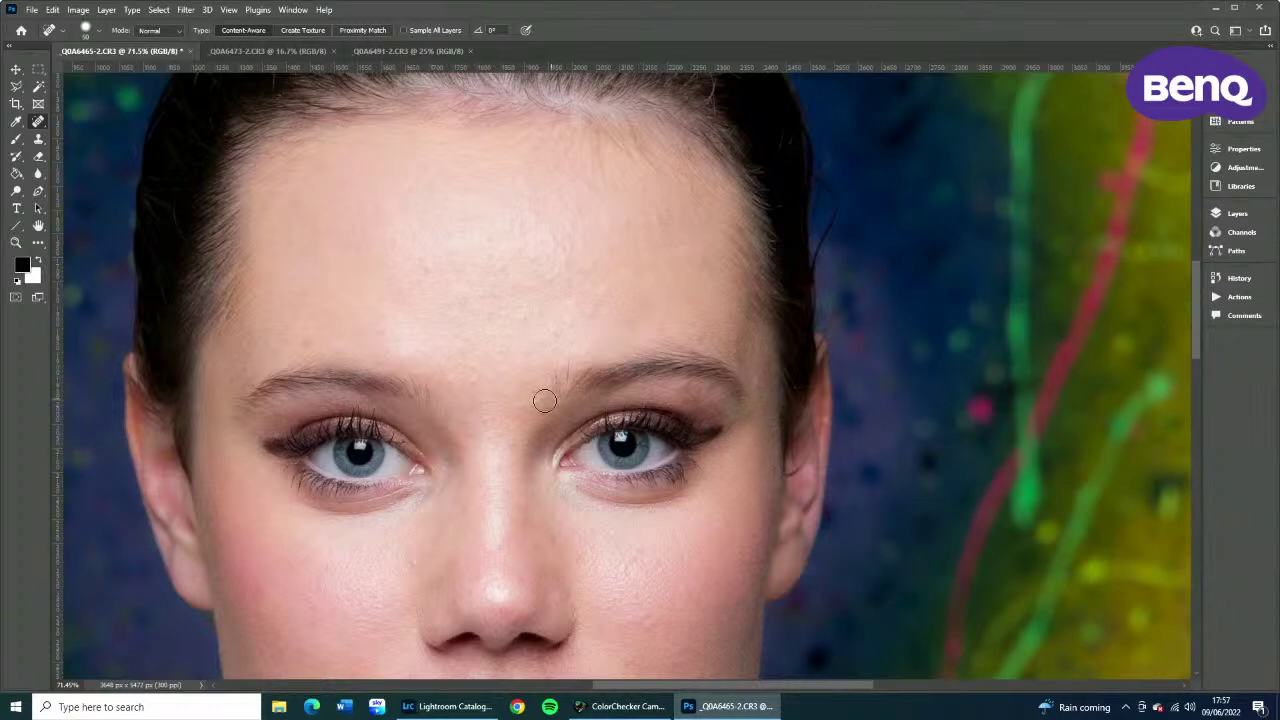
Heal a spot on the cheek beside the nose and the remaining marks in the middle of the forehead.
scroll(514, 457, down, 5)
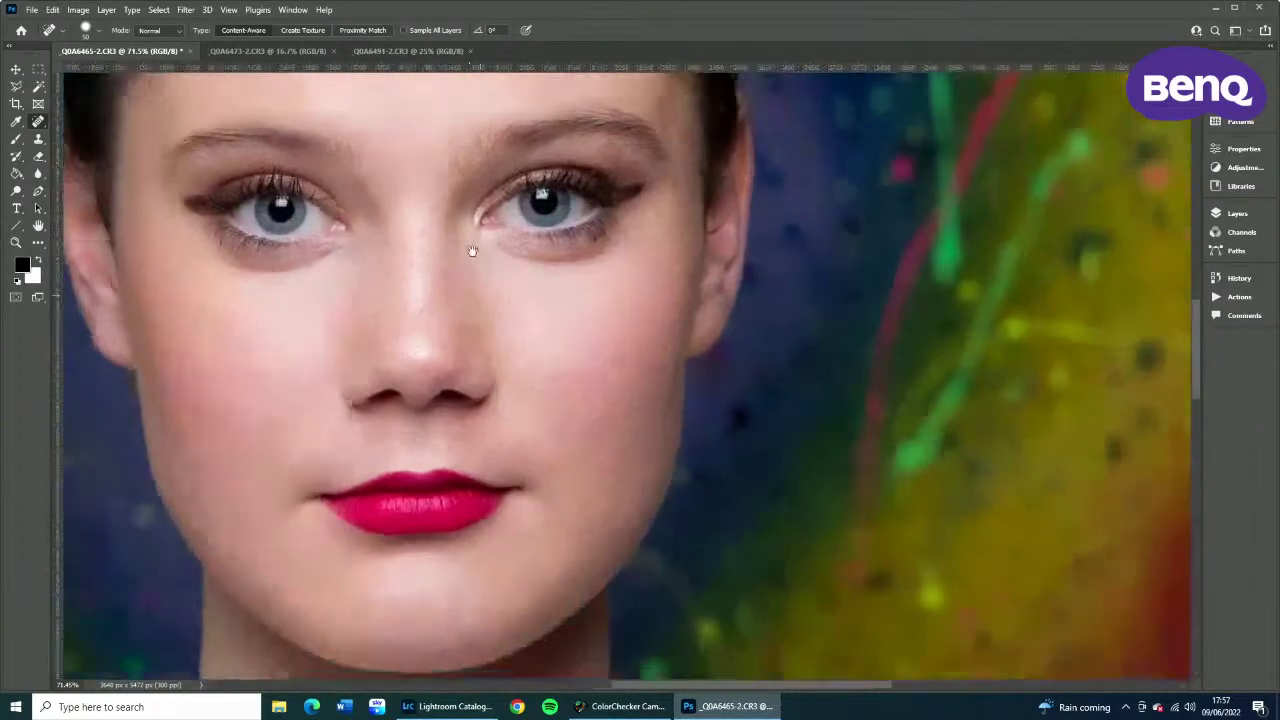
click(554, 378)
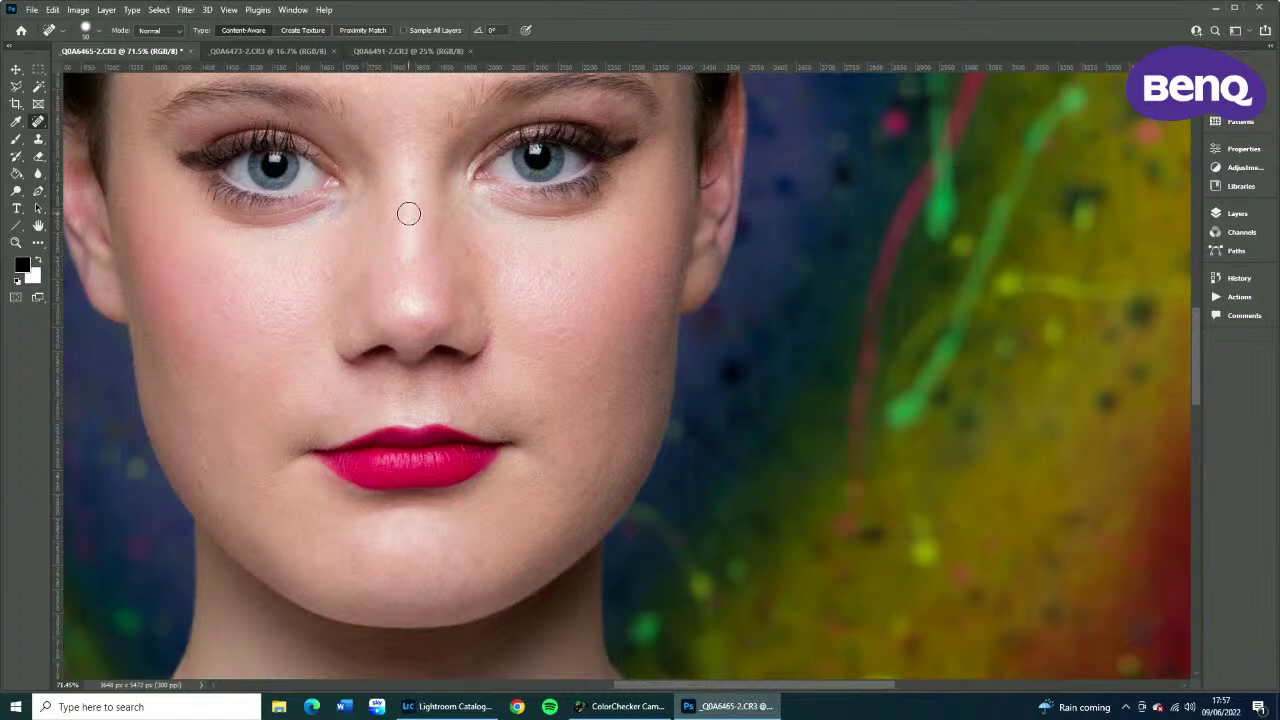
drag(452, 160, 437, 375)
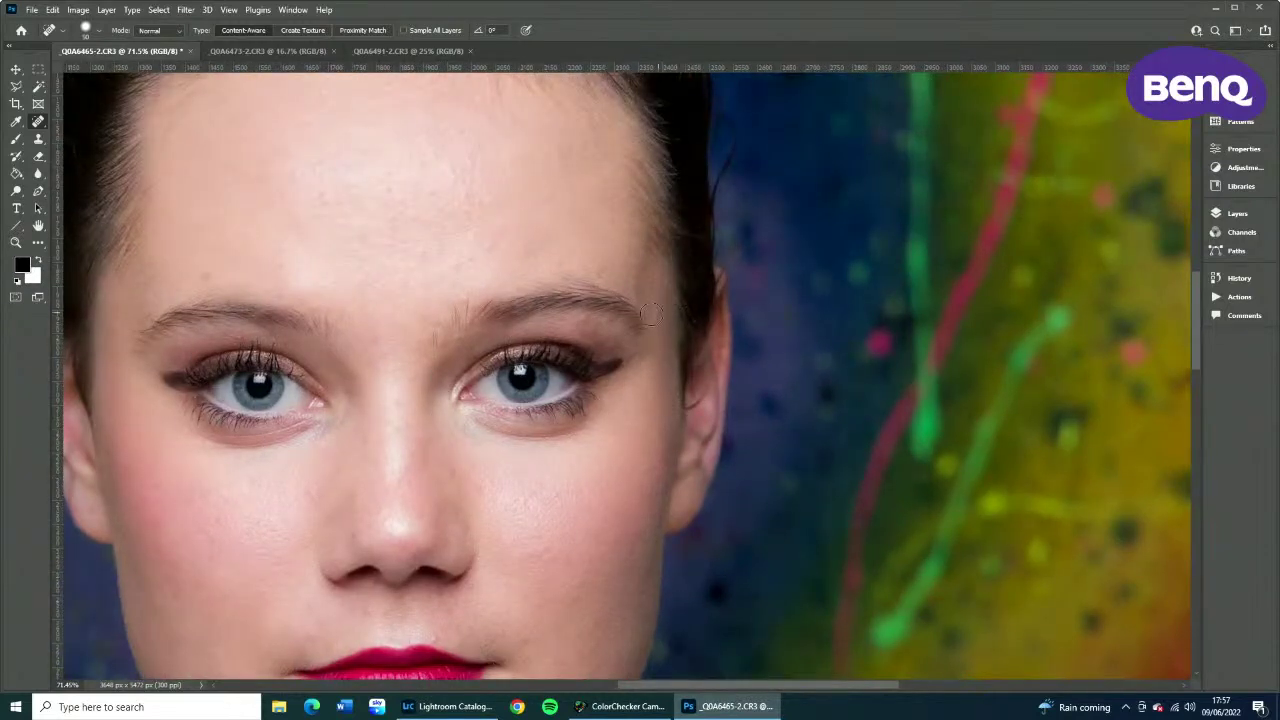
drag(566, 206, 587, 323)
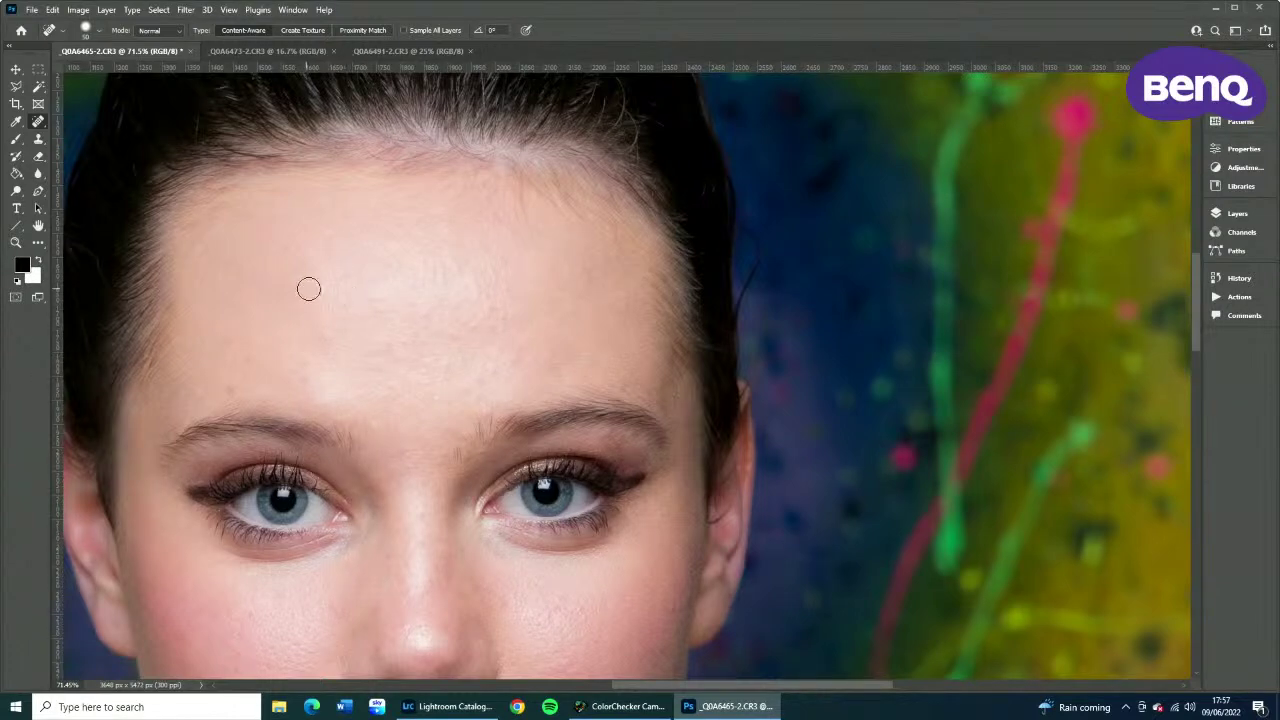
click(416, 306)
click(451, 309)
Smooth the uneven skin areas in the middle of the forehead with the Patch Tool, using clean skin nearby as the source.
right_click(37, 122)
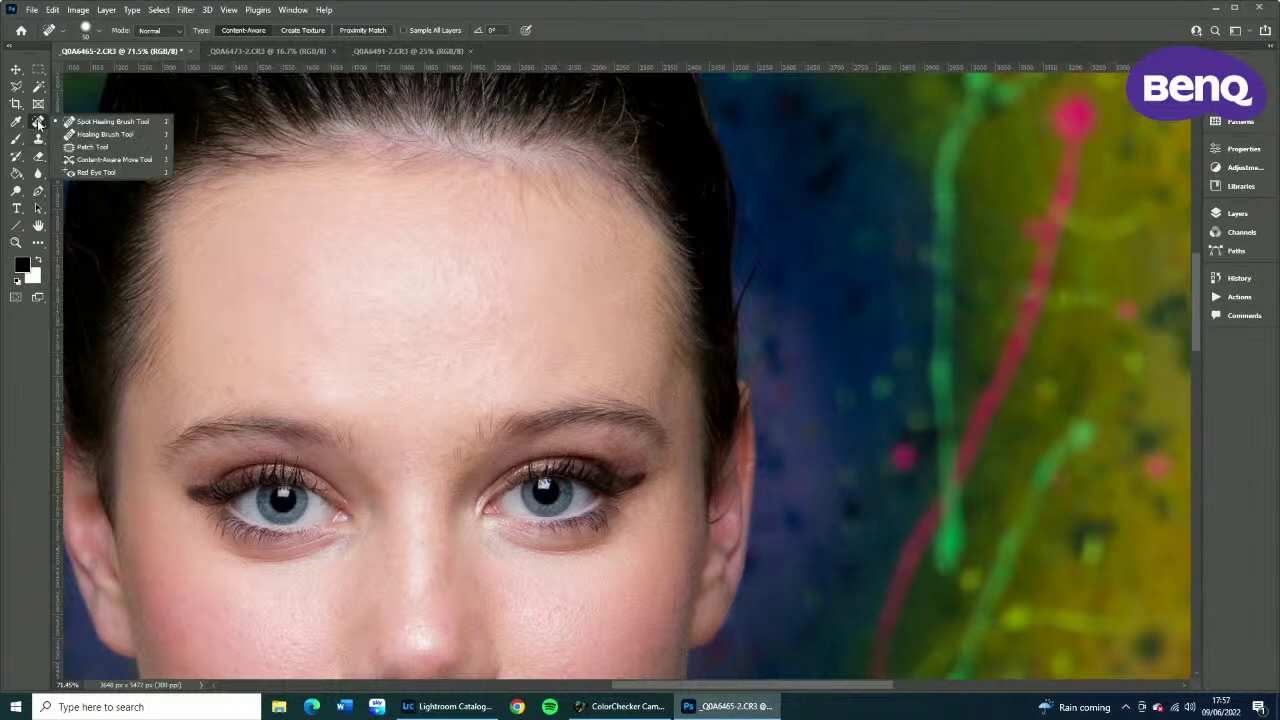
click(92, 147)
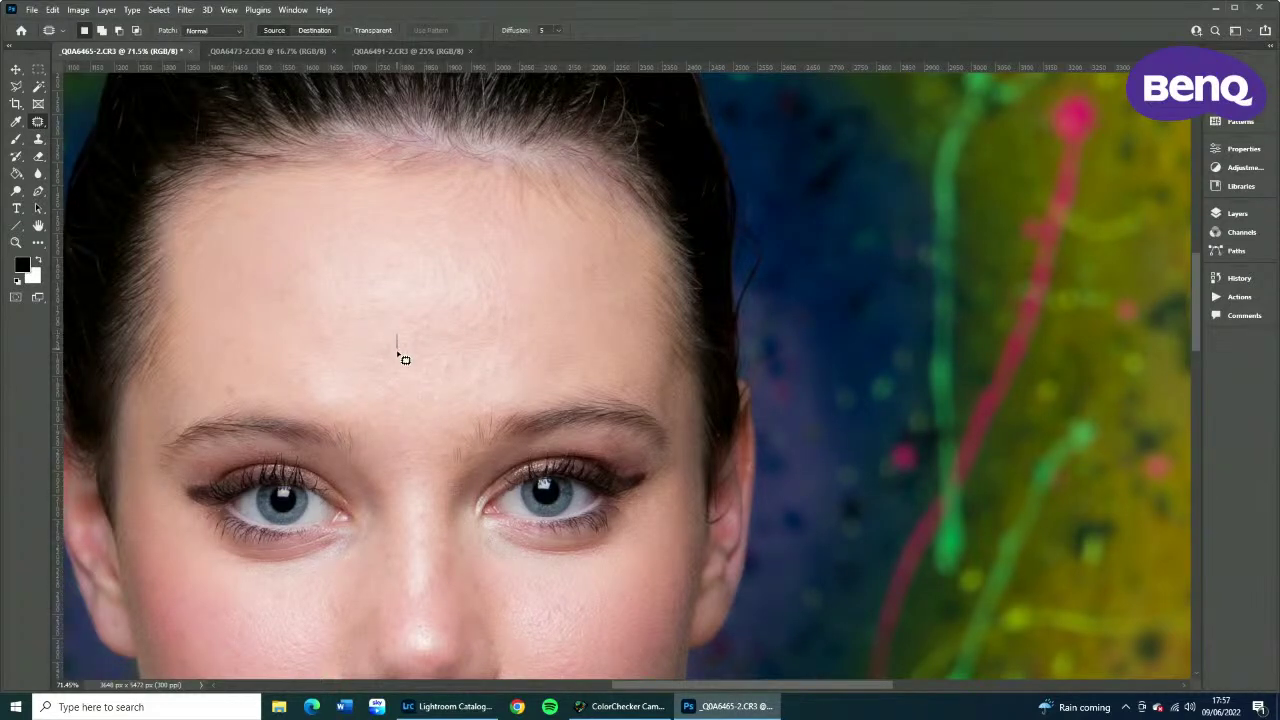
mouse_move(390, 366)
mouse_down()
mouse_move(397, 328)
mouse_move(386, 349)
mouse_move(364, 348)
mouse_move(399, 356)
mouse_move(410, 326)
mouse_move(428, 349)
mouse_move(371, 347)
mouse_up()
key(ctrl+d)
key(ctrl+d)
mouse_move(437, 371)
mouse_down()
mouse_move(423, 377)
mouse_move(411, 360)
mouse_move(440, 363)
mouse_move(371, 370)
mouse_up()
key(ctrl+d)
mouse_move(452, 313)
mouse_down()
mouse_move(476, 305)
mouse_move(448, 321)
mouse_up()
key(ctrl+d)
mouse_move(490, 322)
mouse_down()
mouse_move(471, 279)
mouse_move(497, 289)
mouse_move(490, 322)
mouse_up()
drag(485, 300, 423, 342)
key(ctrl+d)
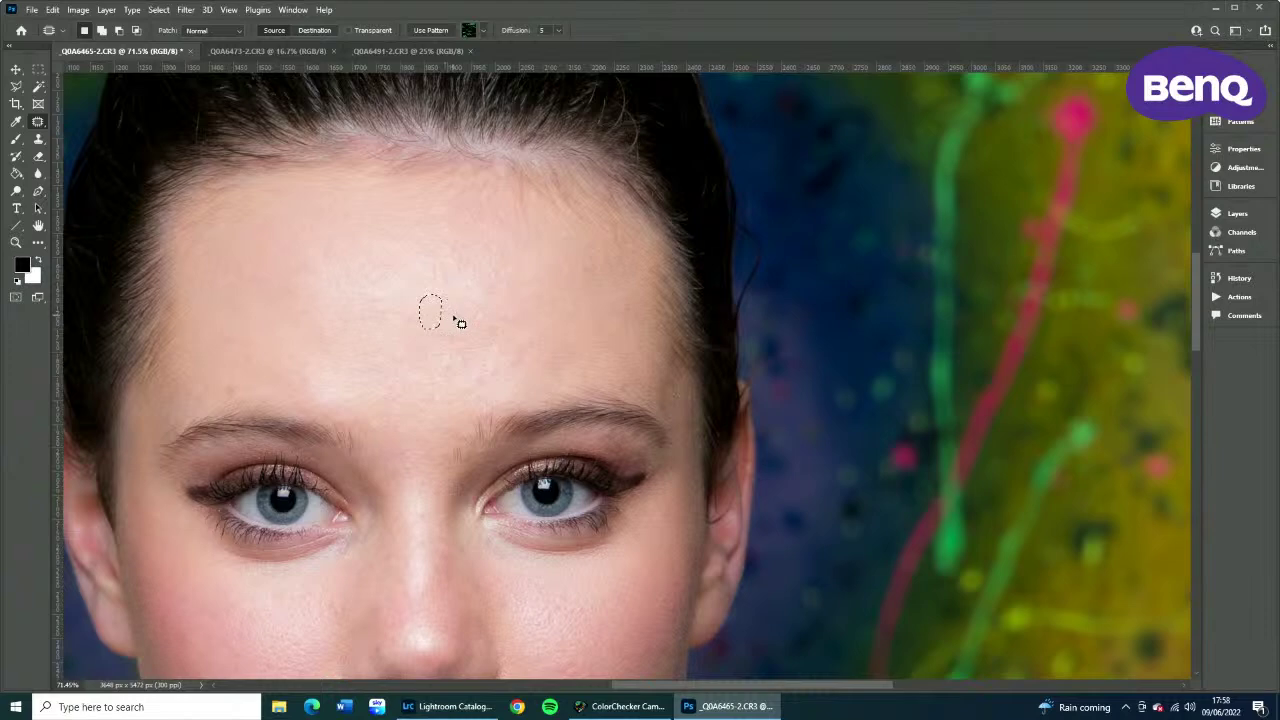
key(ctrl+d)
Patch the reddish blotches near the collarbone at the base of the neck with clean neighbouring skin, and clear the selection.
drag(474, 469, 494, 256)
drag(461, 399, 480, 263)
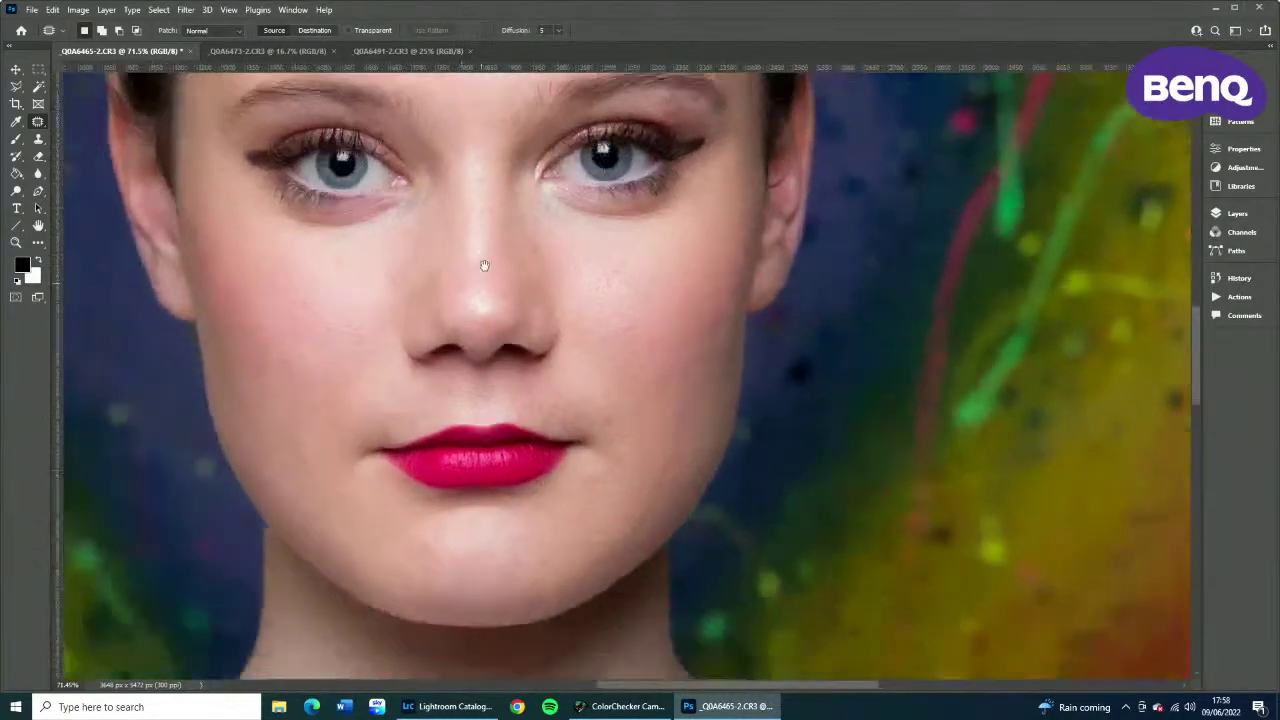
drag(494, 447, 506, 149)
drag(565, 320, 571, 206)
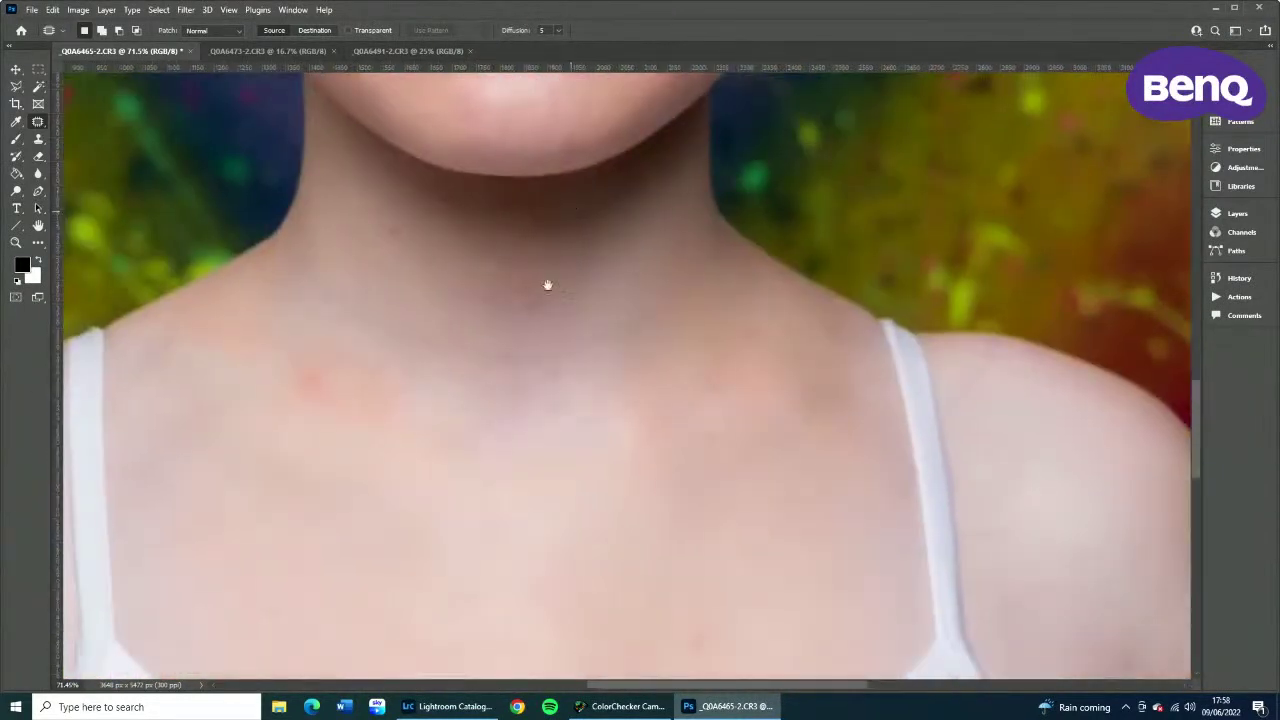
mouse_move(416, 435)
mouse_down()
mouse_move(323, 429)
mouse_move(260, 375)
mouse_move(272, 328)
mouse_move(399, 375)
mouse_move(391, 486)
mouse_move(314, 327)
mouse_move(385, 367)
mouse_up()
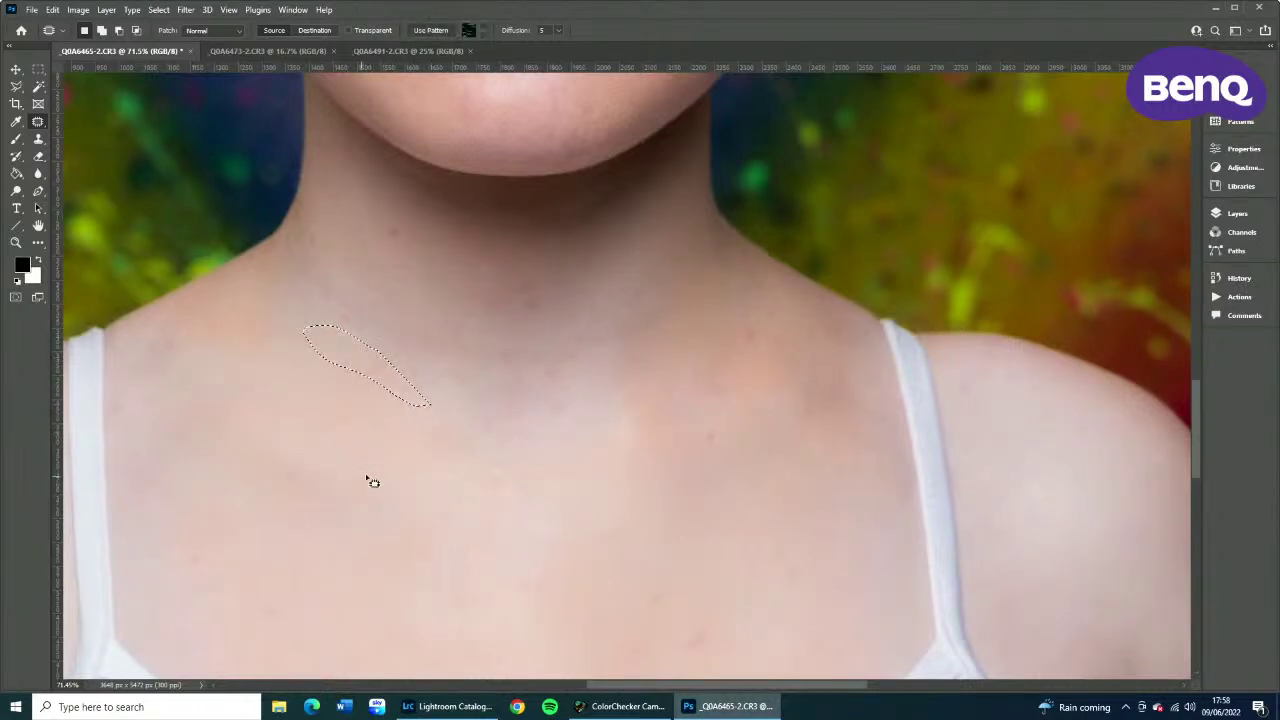
mouse_move(405, 490)
mouse_down()
mouse_move(342, 454)
mouse_move(357, 373)
mouse_move(388, 370)
mouse_up()
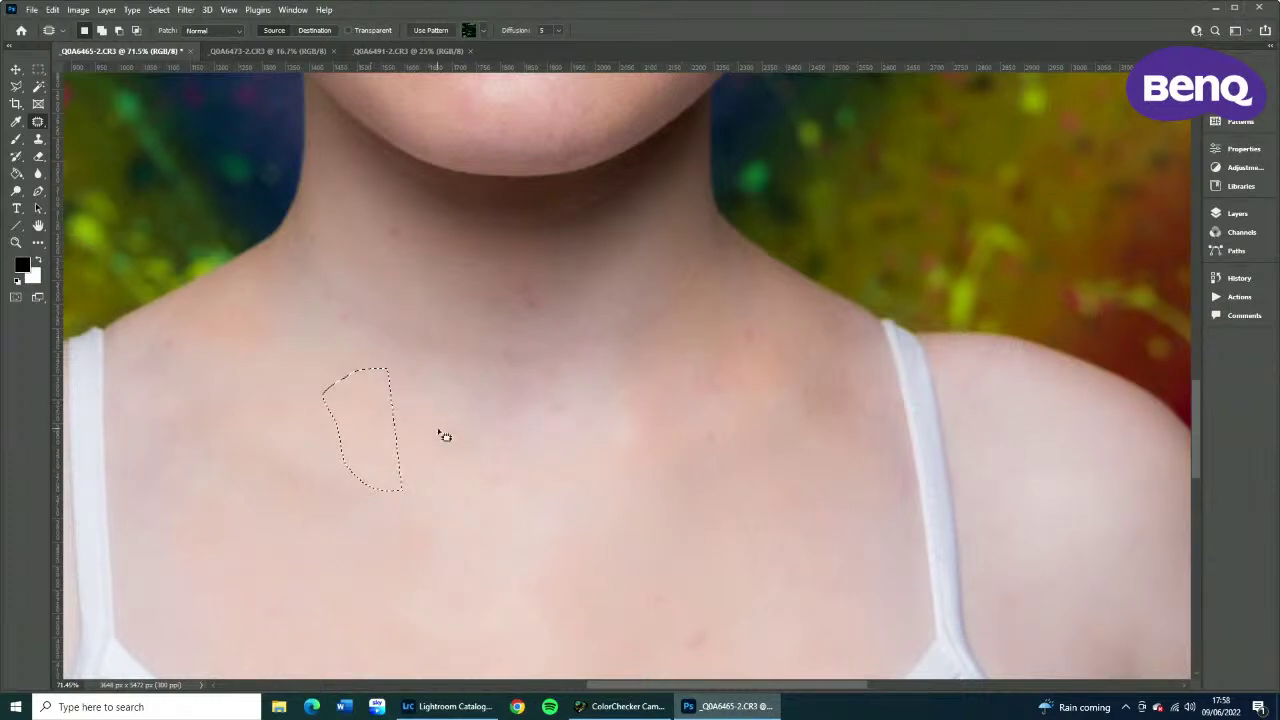
key(ctrl+d)
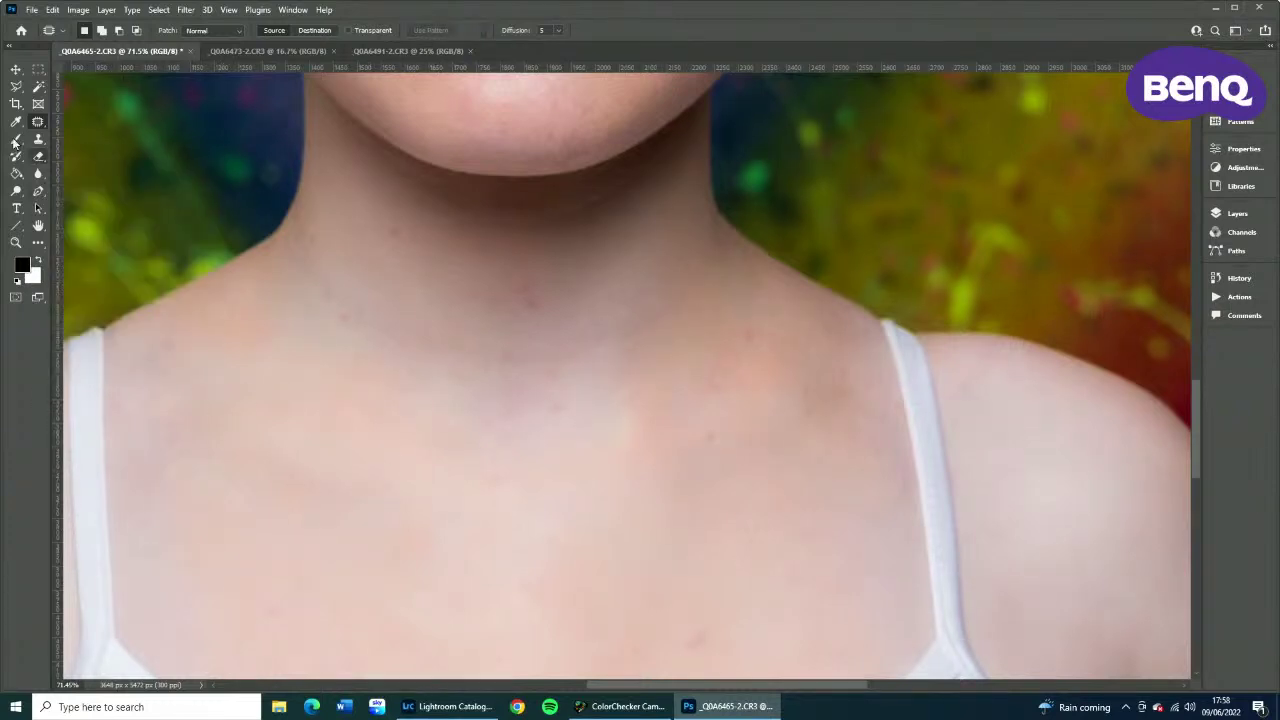
Remove the small spots on the throat and upper chest with the Spot Healing Brush.
right_click(38, 121)
click(86, 124)
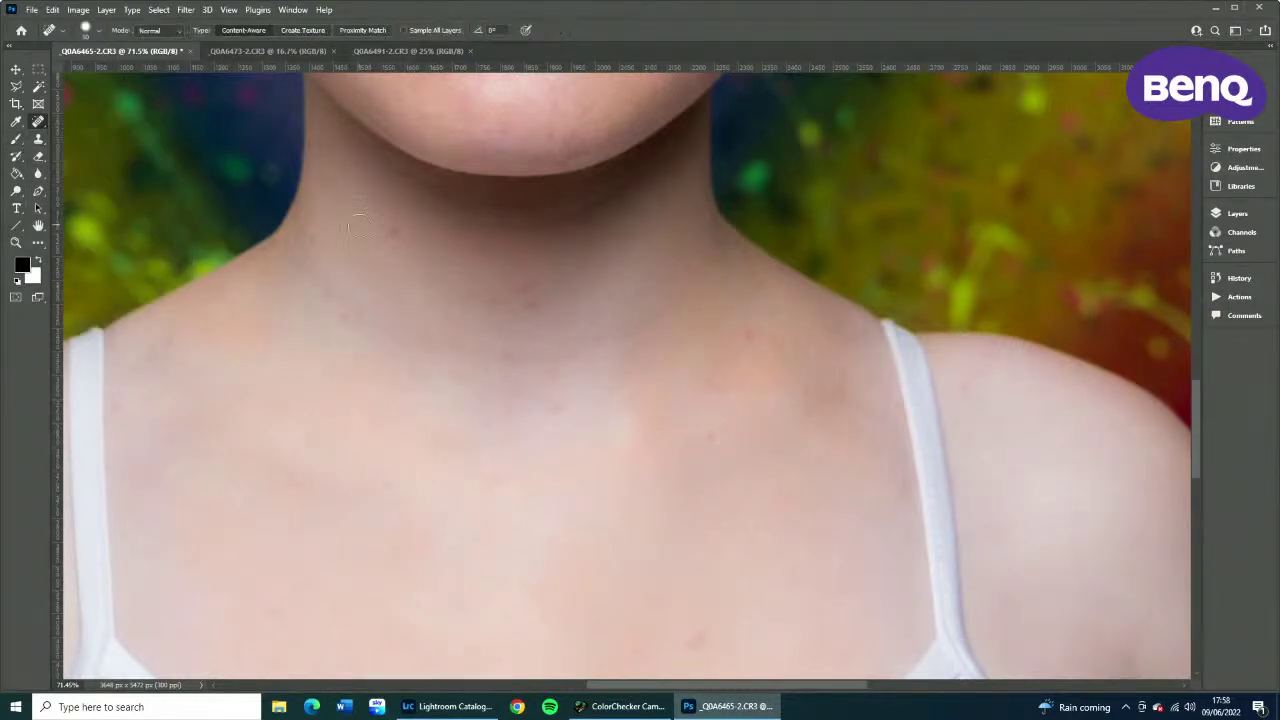
click(528, 302)
click(697, 637)
click(545, 398)
click(574, 357)
click(505, 360)
click(518, 290)
Compare the healed portrait with its originally opened state in the history, and return to the latest Spot Healing Brush state.
drag(590, 245, 518, 454)
drag(481, 210, 454, 491)
drag(462, 375, 466, 423)
mouse_move(448, 323)
mouse_down()
mouse_move(465, 428)
mouse_move(646, 280)
mouse_move(537, 194)
mouse_up()
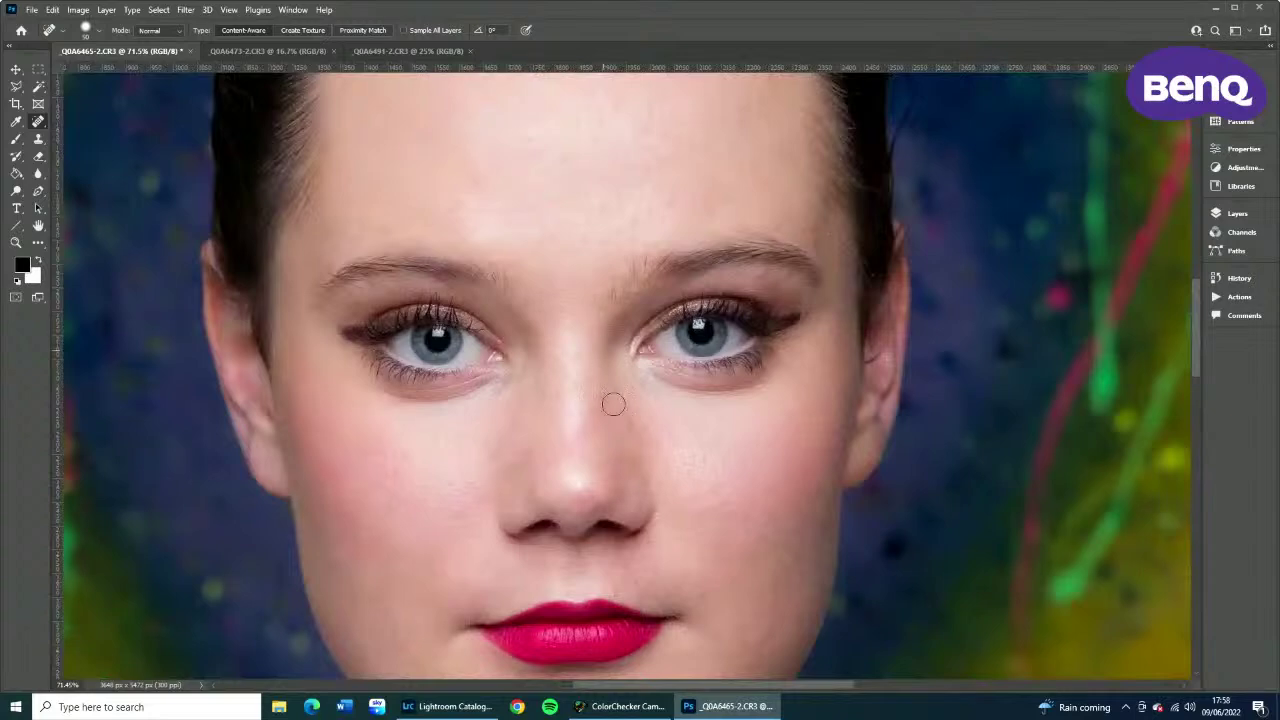
scroll(764, 584, down, 5)
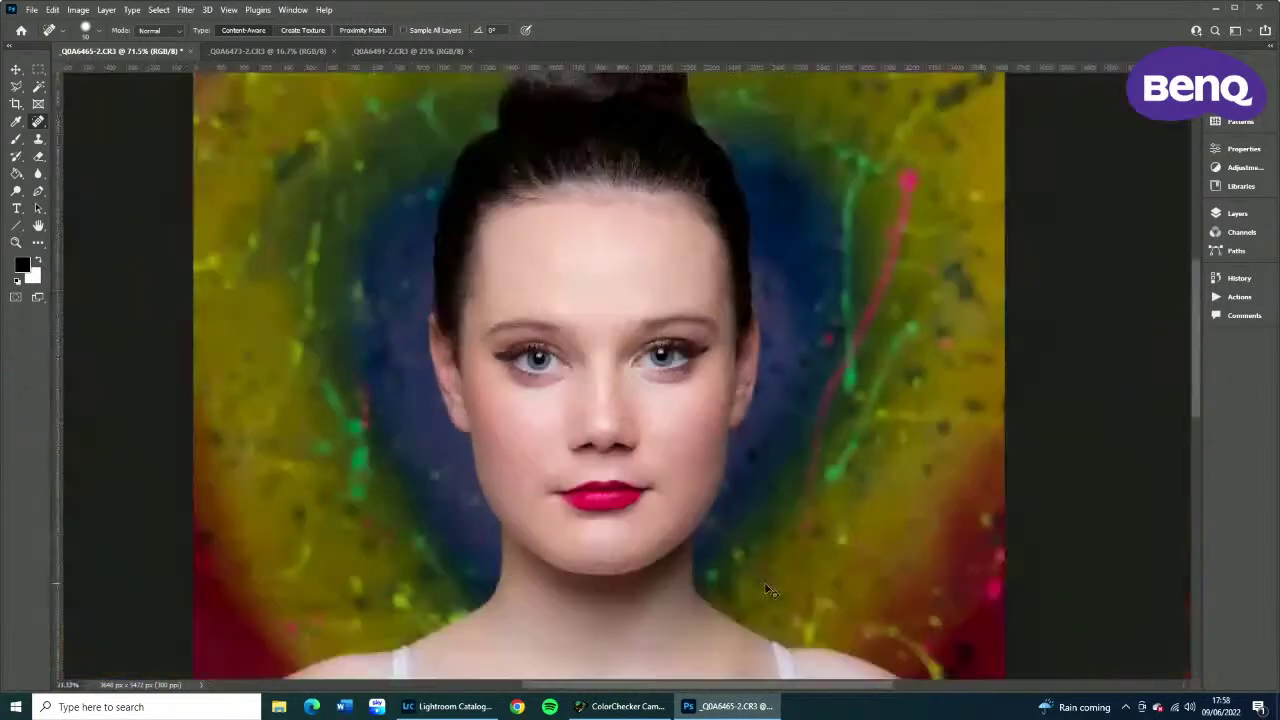
scroll(764, 584, down, 1)
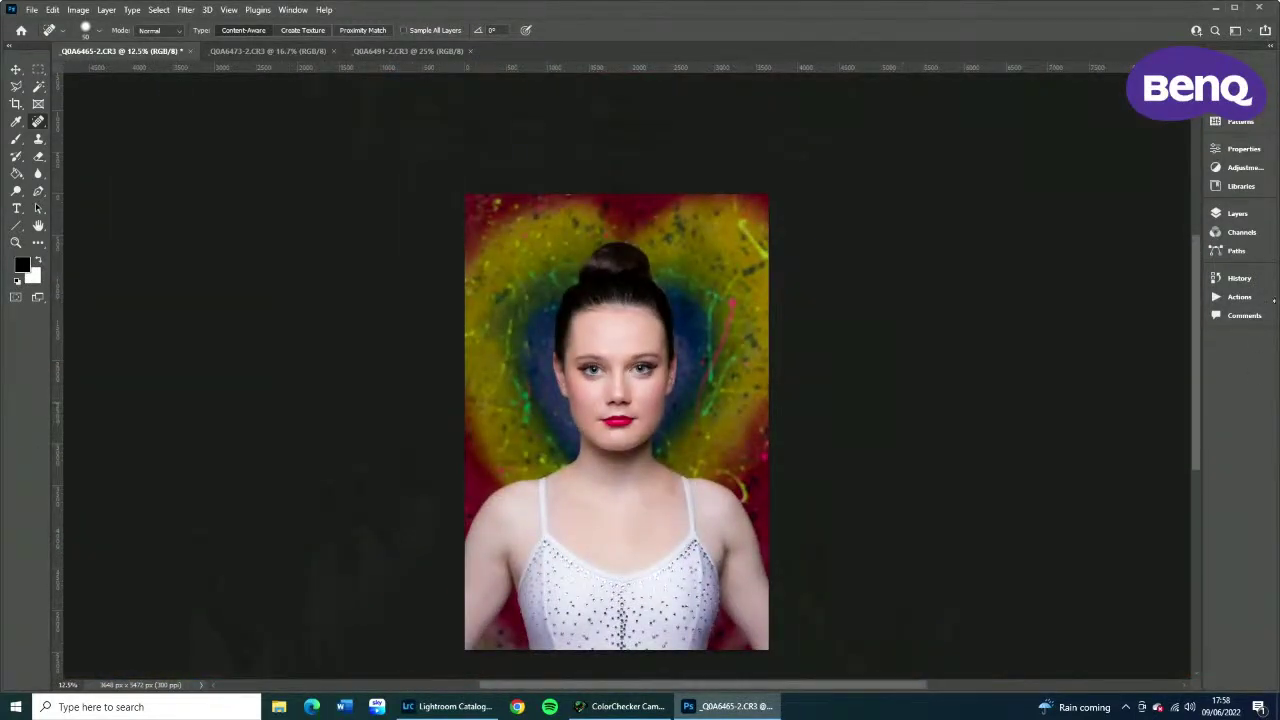
click(1237, 278)
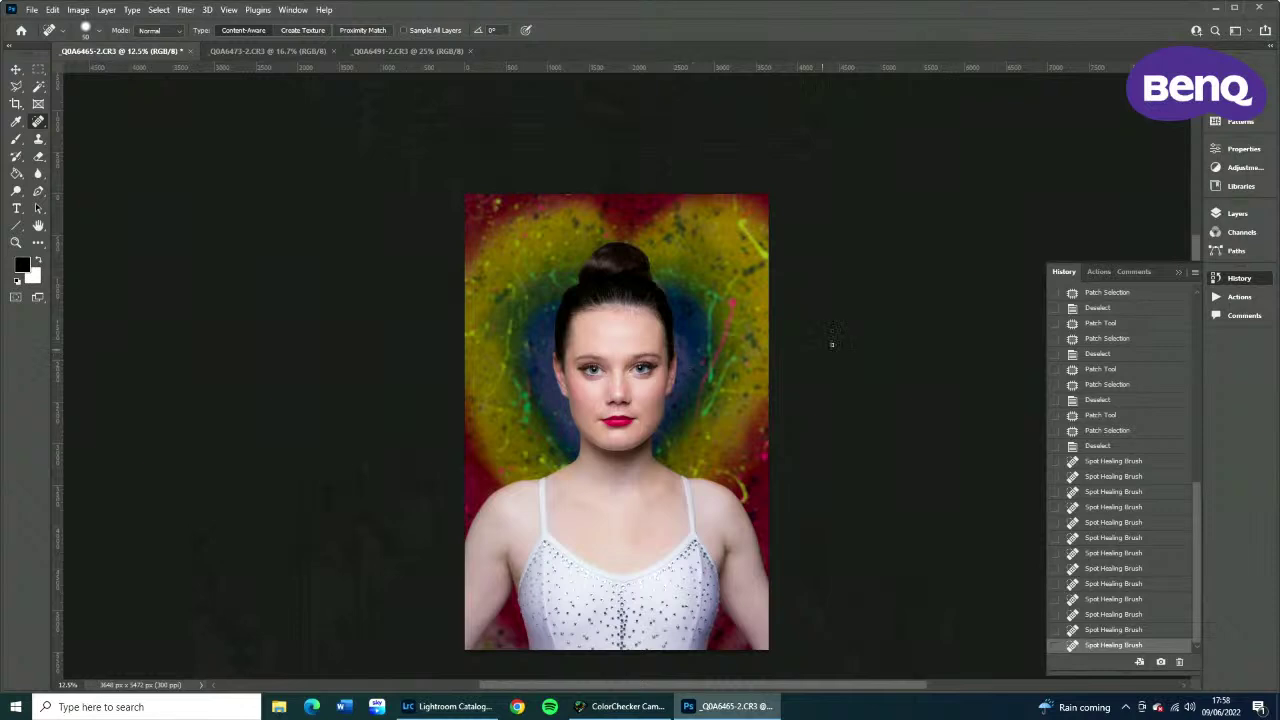
click(831, 344)
scroll(810, 390, up, 2)
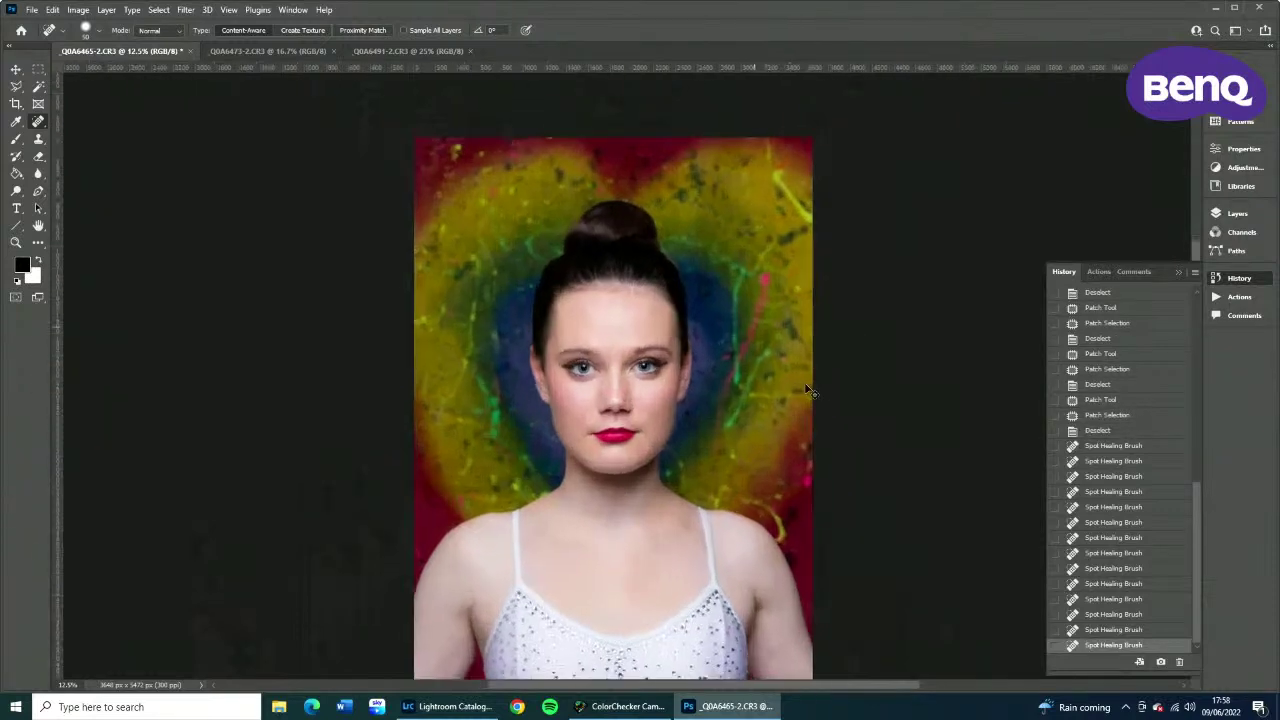
scroll(1170, 394, up, 5)
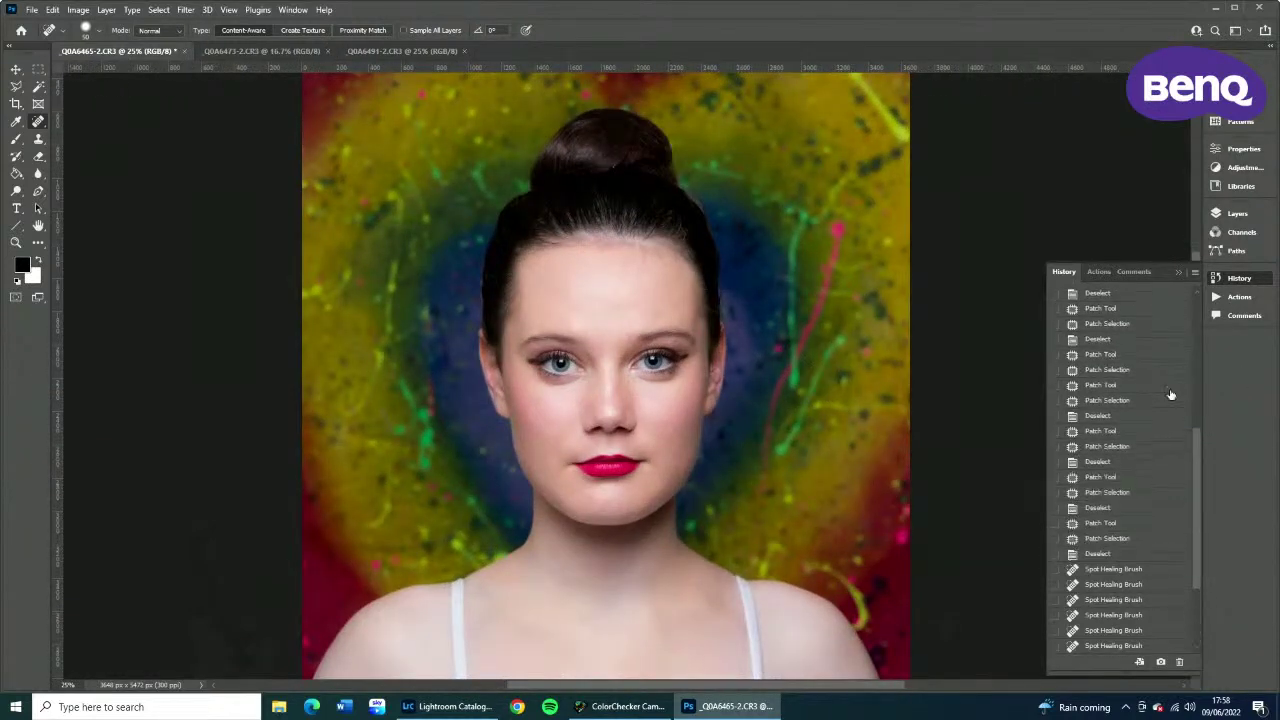
click(1135, 300)
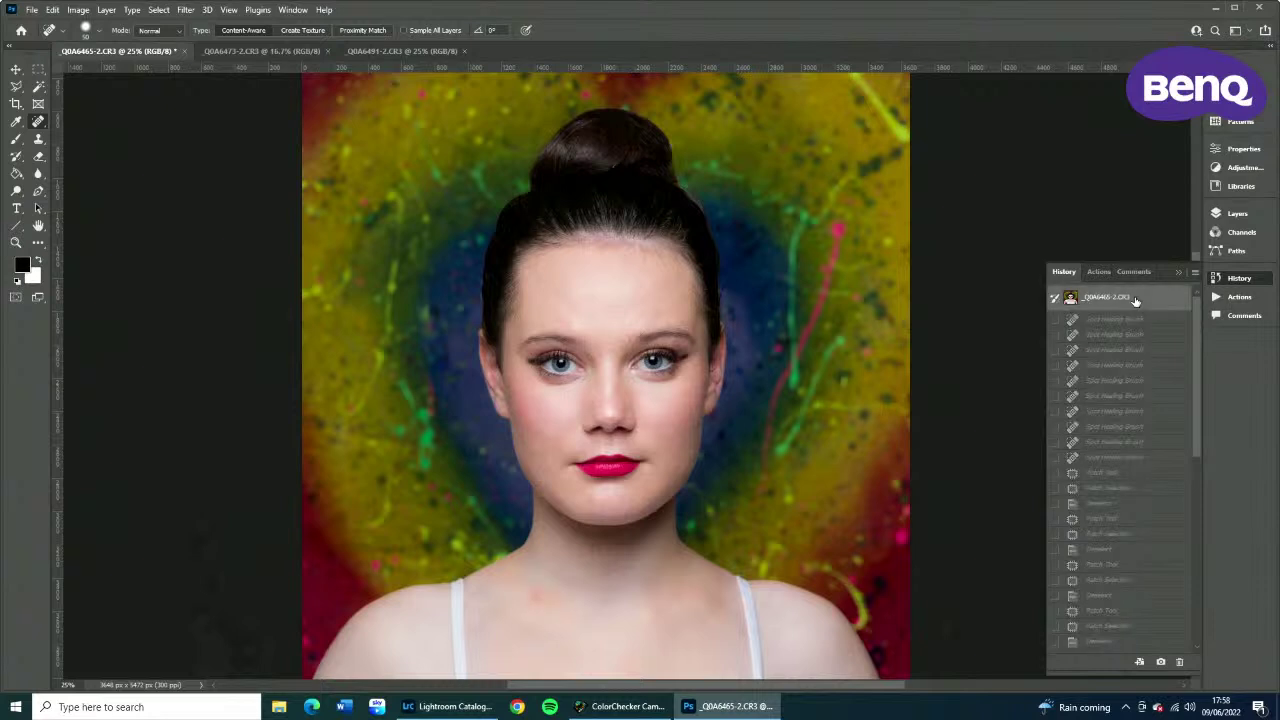
scroll(1157, 406, down, 5)
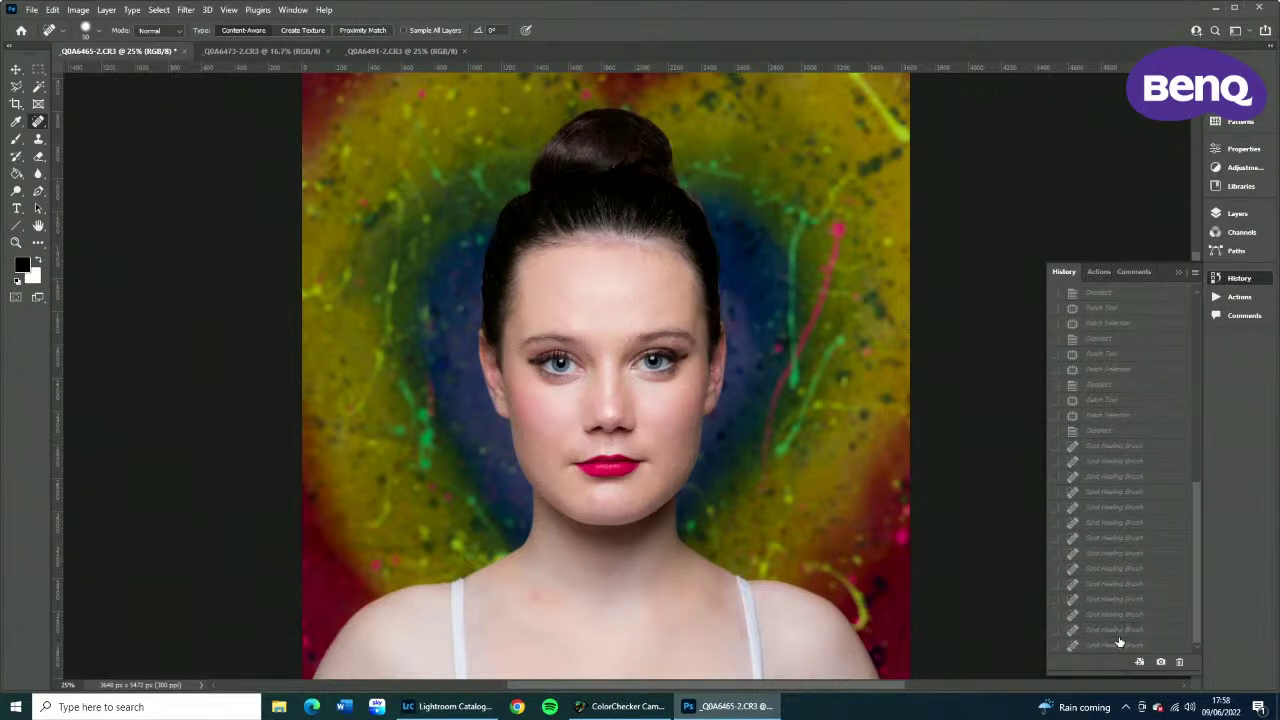
click(1116, 646)
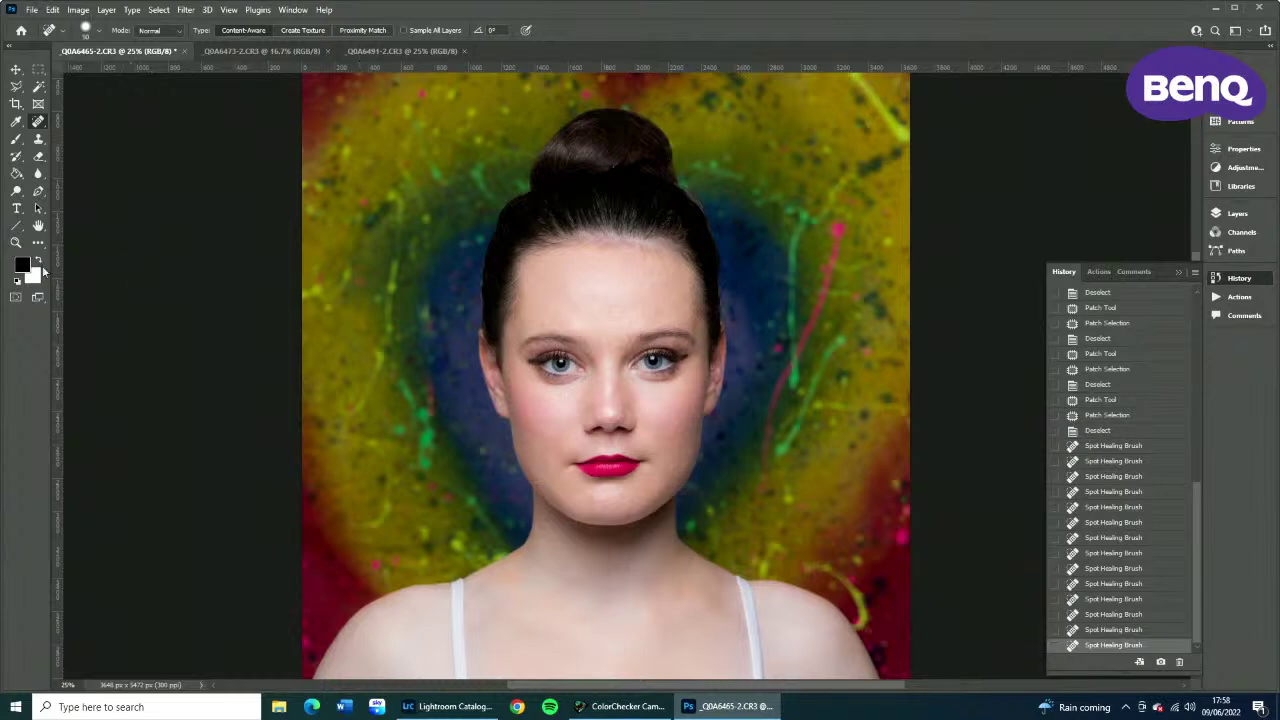
Open the Neural Filters for the portrait and enable Skin Smoothing on the detected face.
click(16, 242)
click(639, 497)
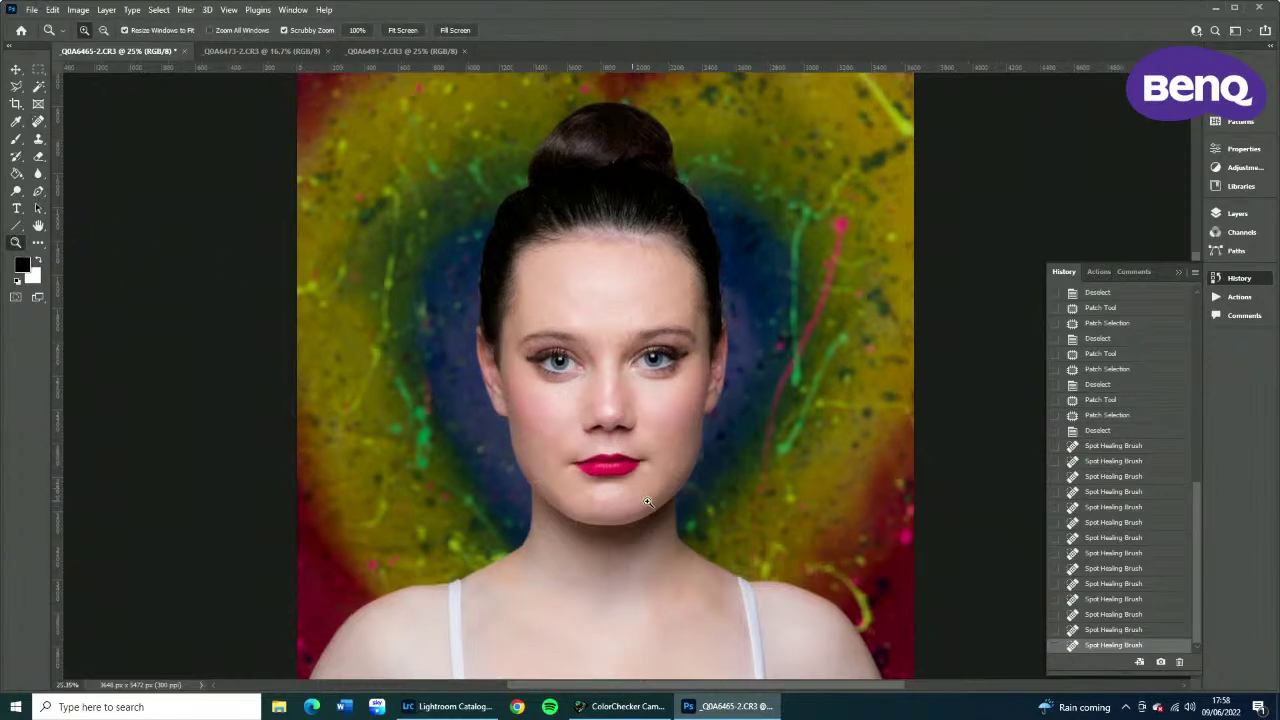
click(186, 10)
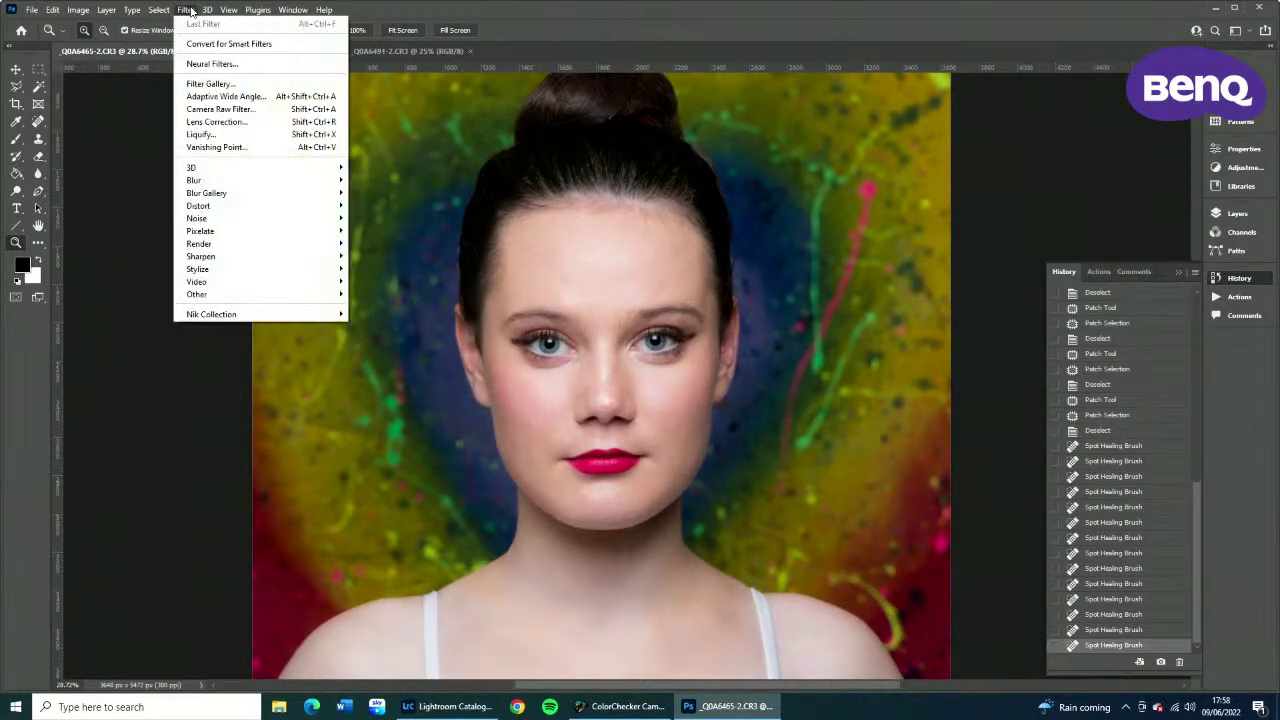
click(226, 65)
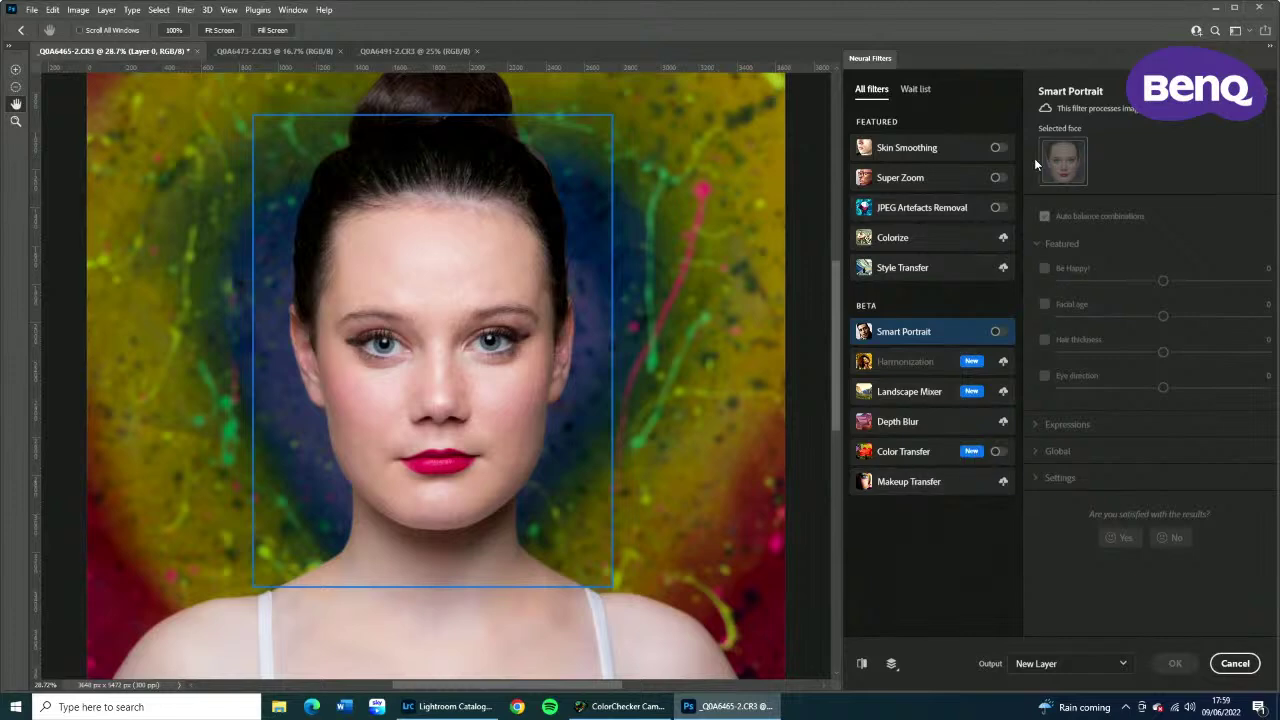
click(998, 147)
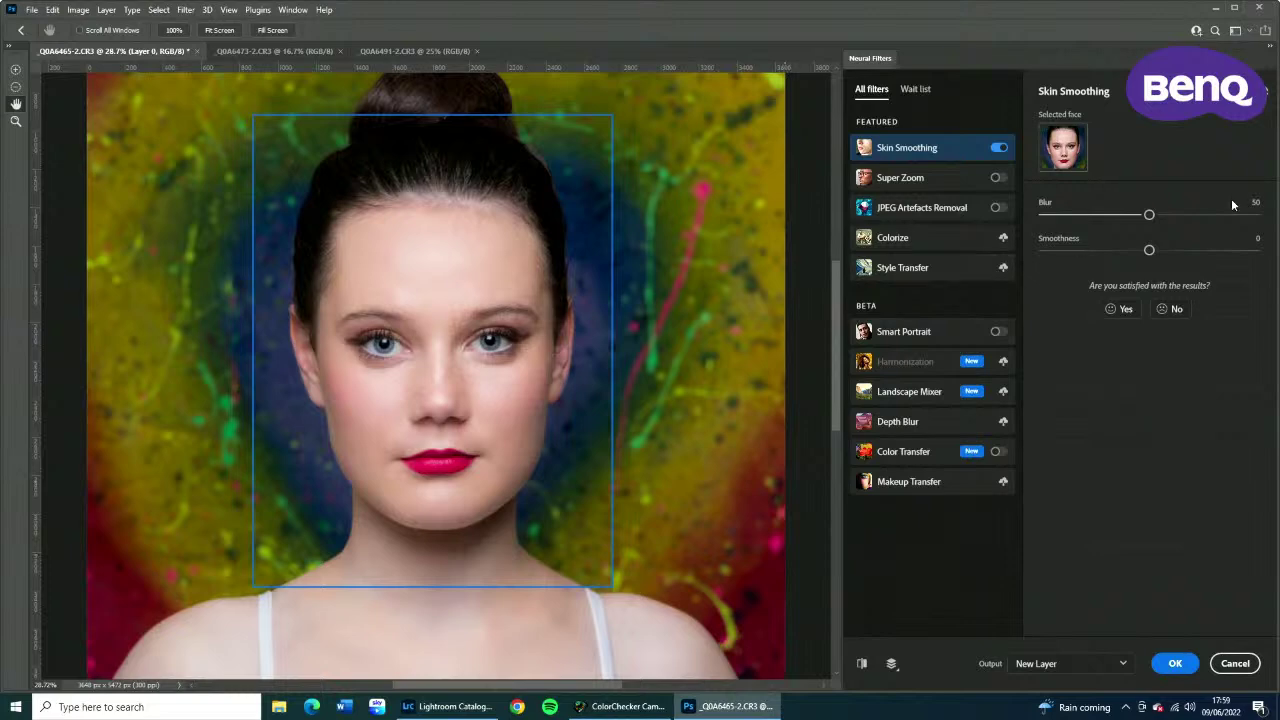
Set the skin smoothing to blur 43 and smoothness +6, and apply it as a new layer.
mouse_move(1149, 250)
mouse_down()
mouse_move(1143, 215)
mouse_move(1164, 252)
mouse_up()
drag(1060, 216, 1060, 216)
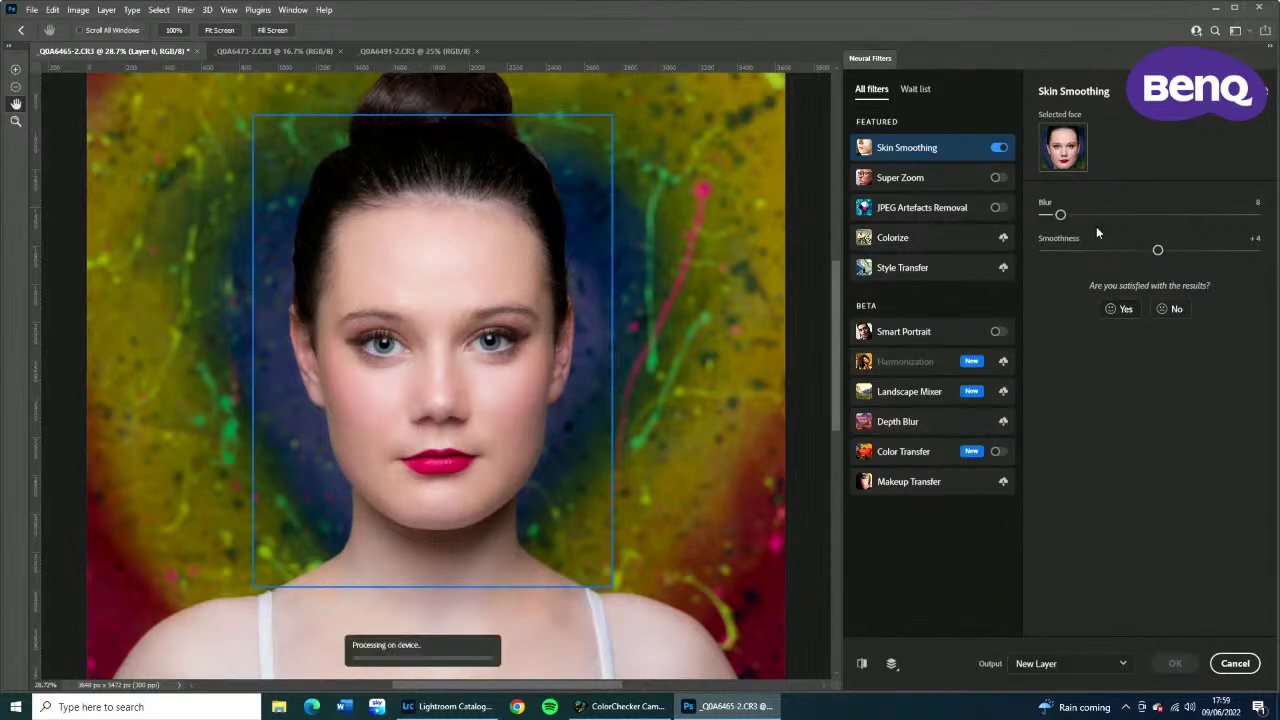
click(1108, 215)
click(1134, 215)
drag(1171, 250, 1162, 250)
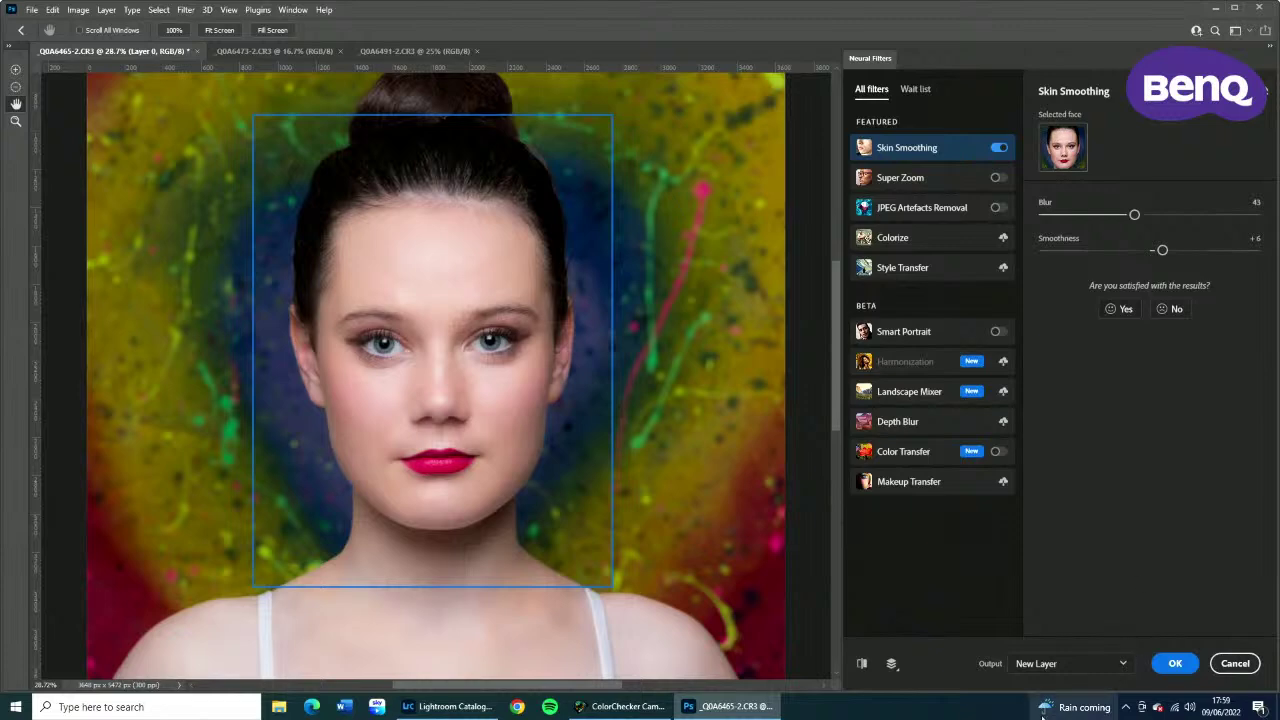
click(1099, 668)
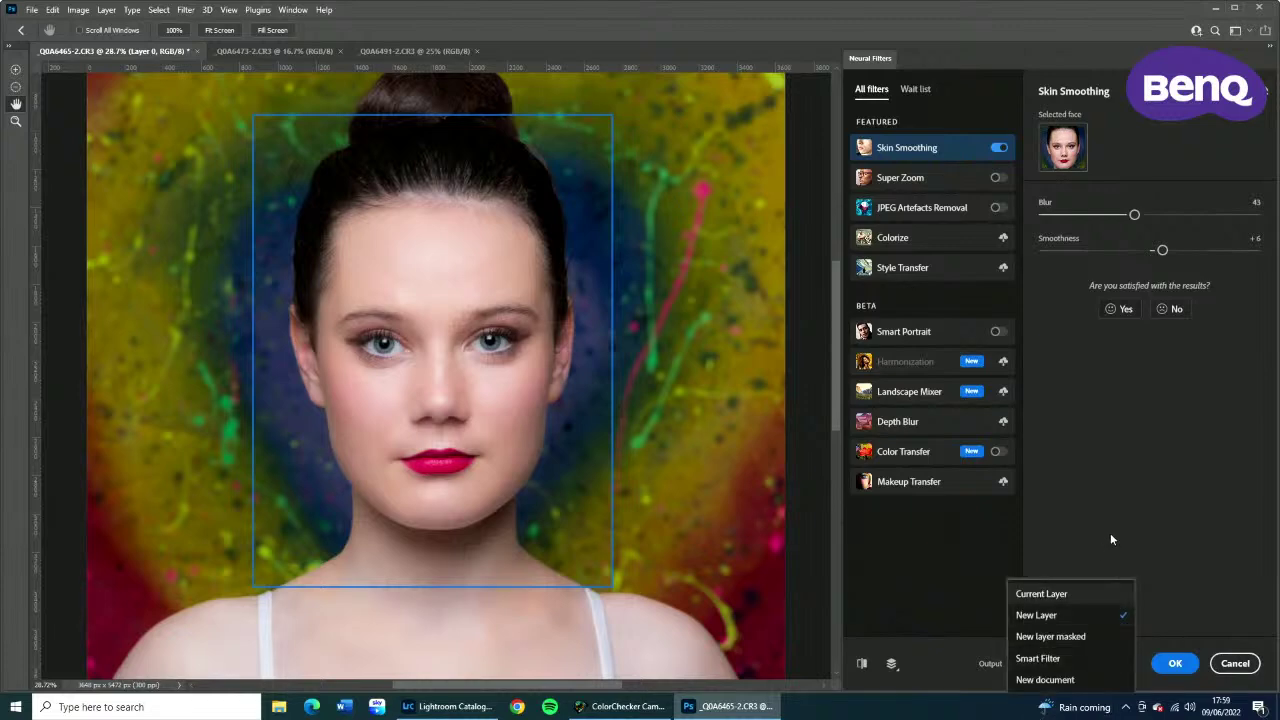
click(1184, 600)
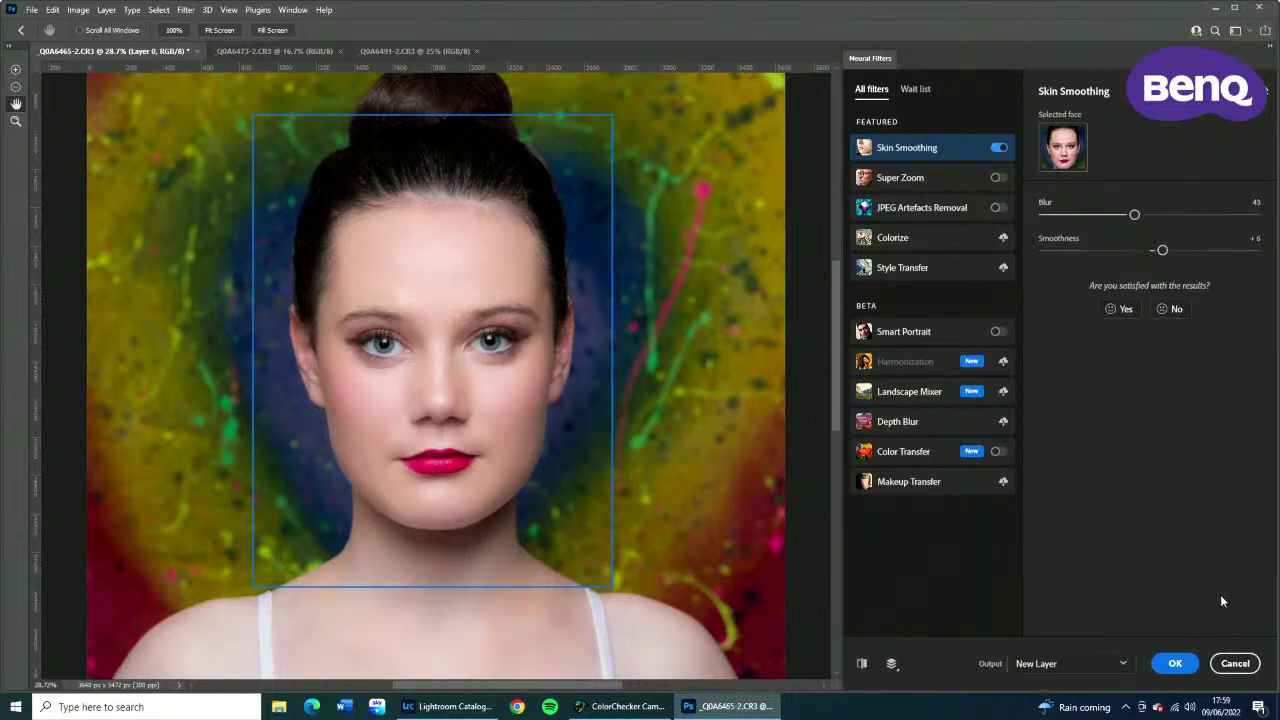
click(1175, 665)
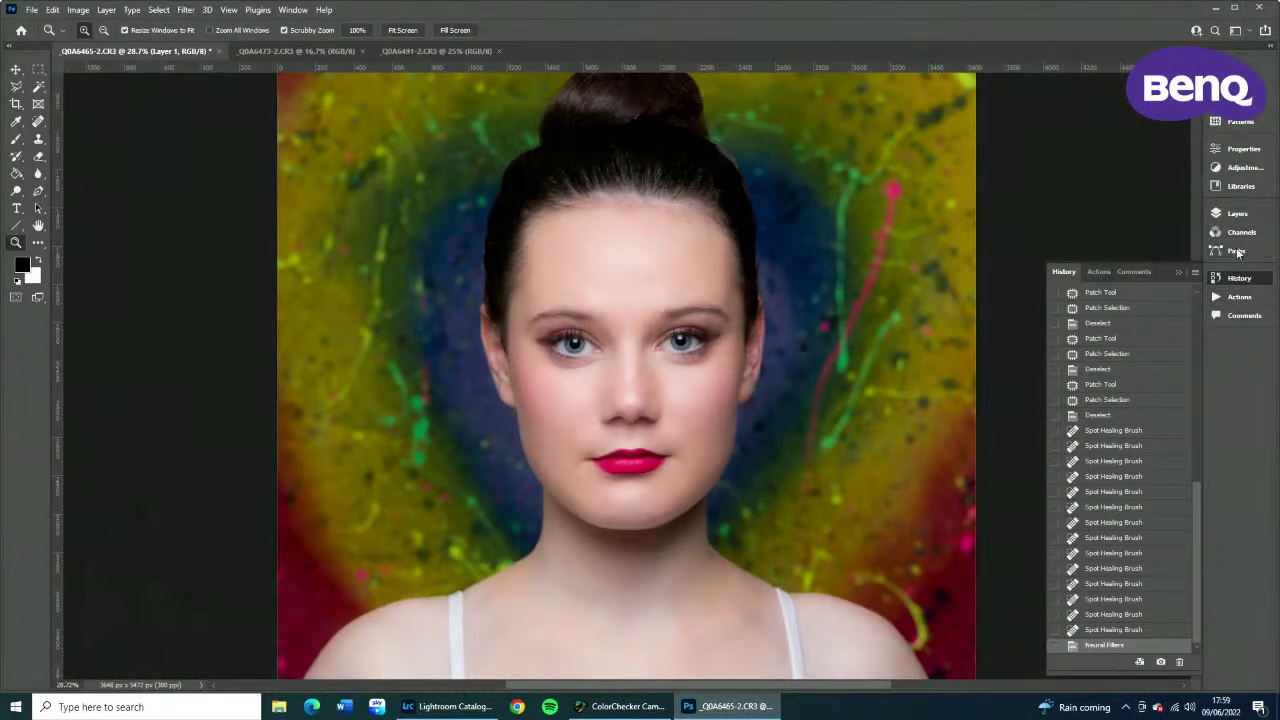
Compare the face with and without the smoothed Layer 1, first overall and in close-up around the nose, cheeks and mouth.
click(1237, 213)
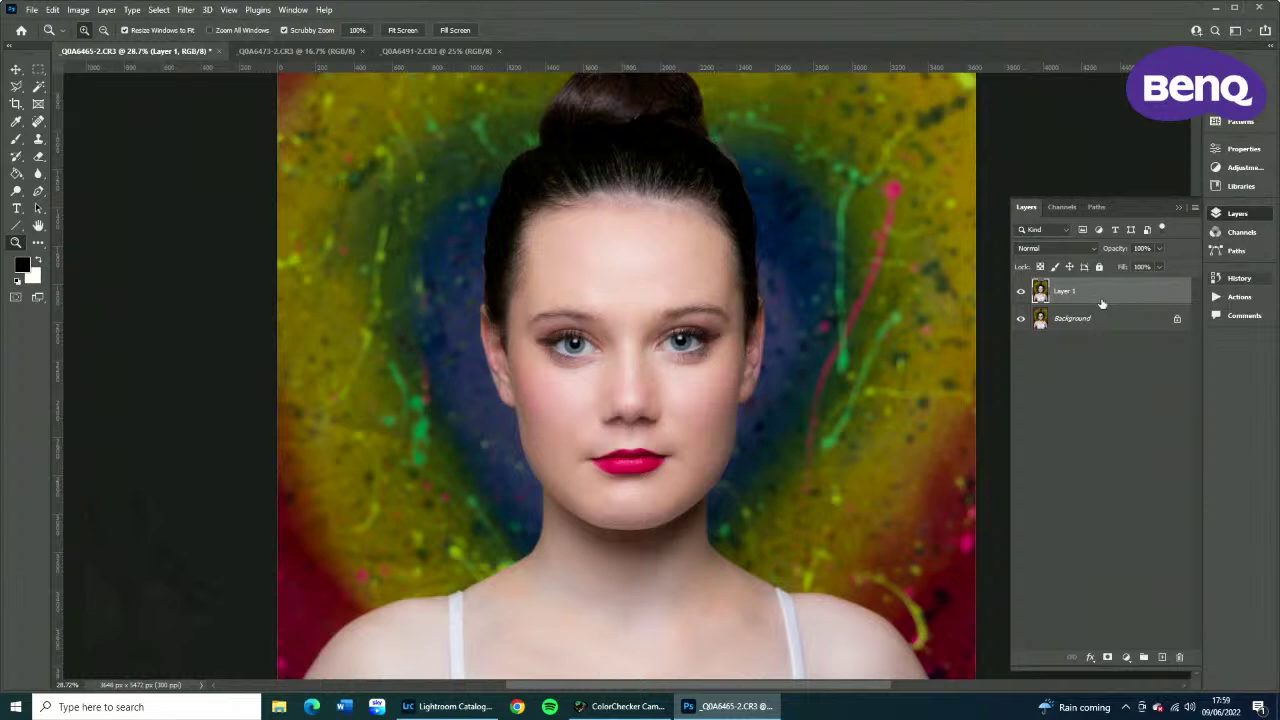
click(1022, 293)
click(1022, 293)
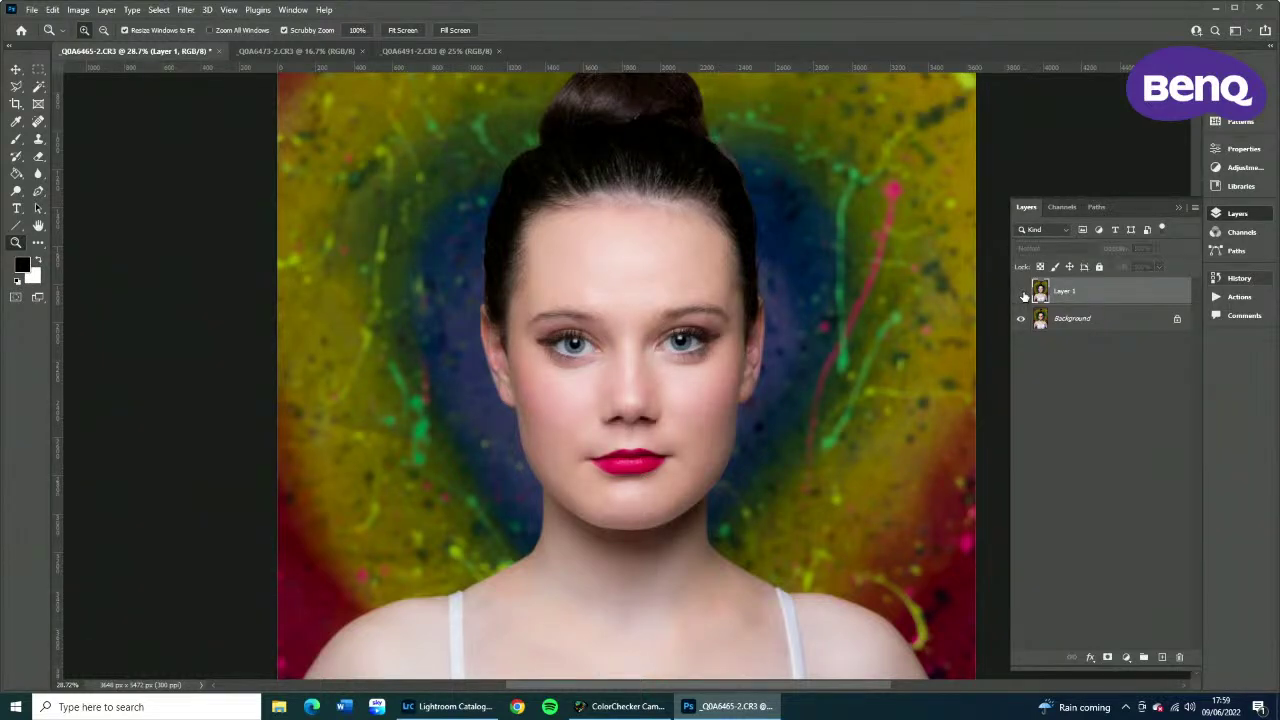
click(1022, 293)
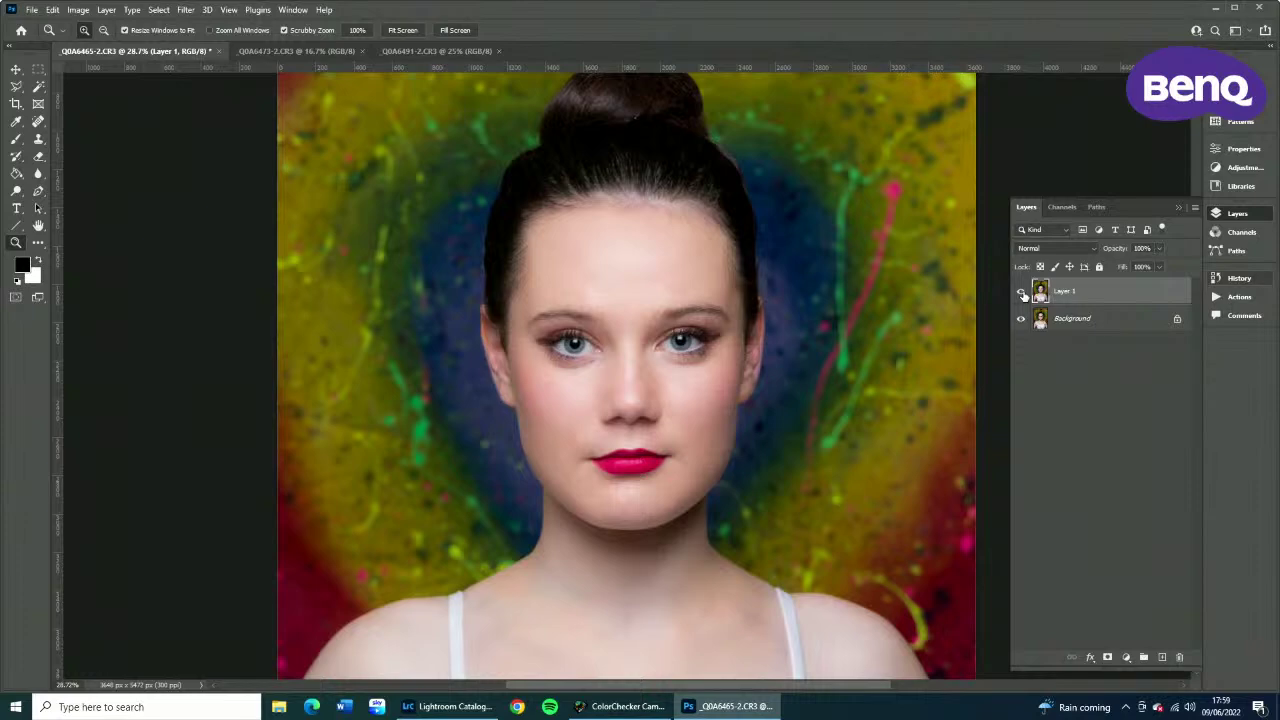
click(1022, 293)
click(1022, 293)
drag(652, 428, 738, 488)
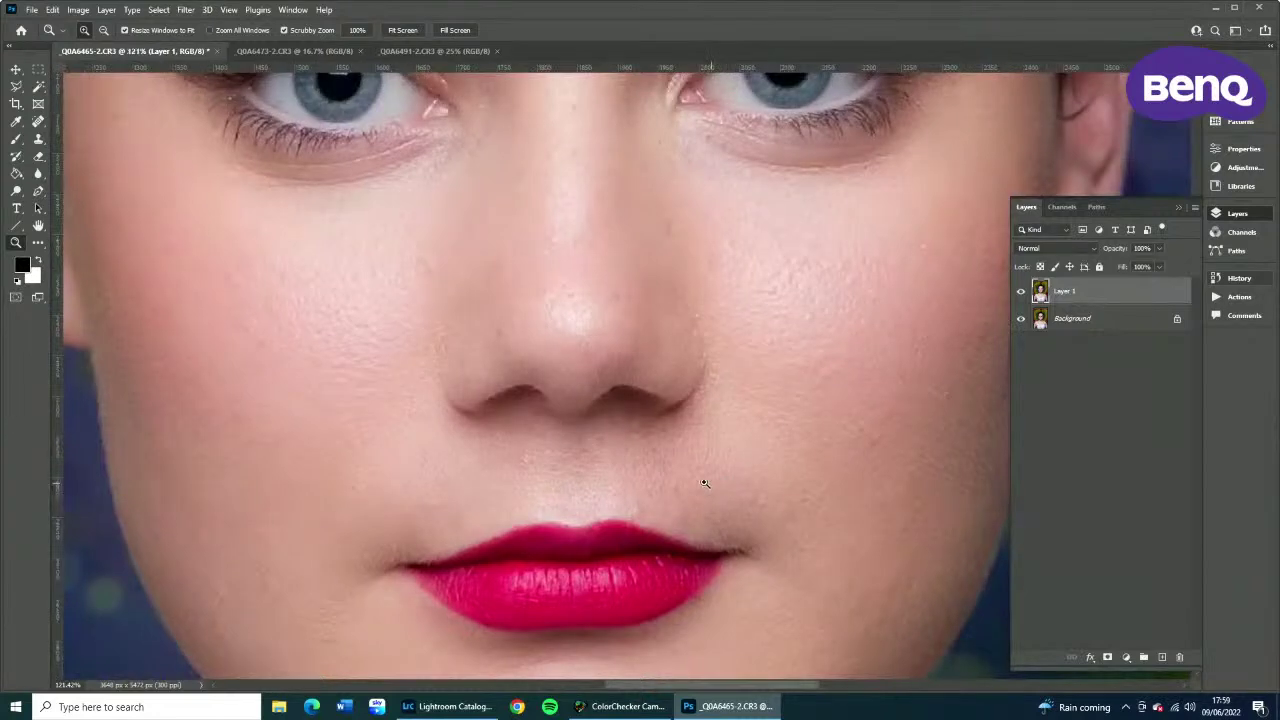
drag(706, 392, 712, 361)
click(1021, 291)
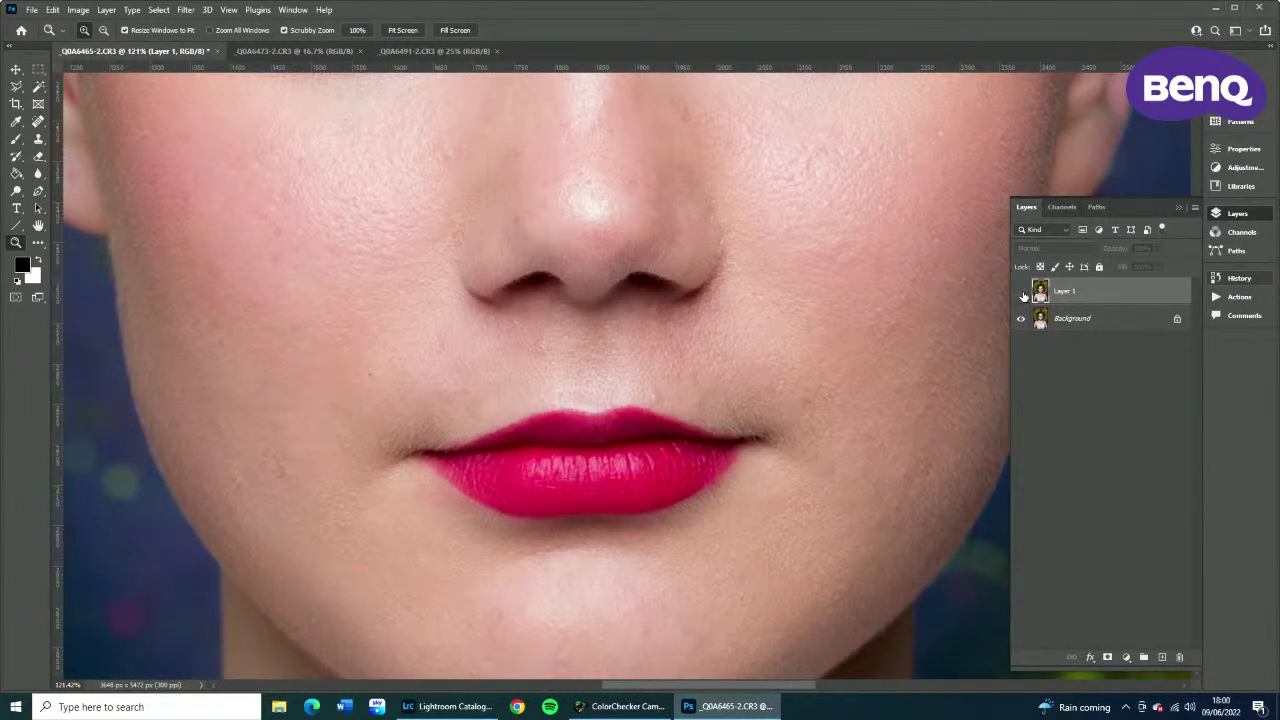
click(1022, 294)
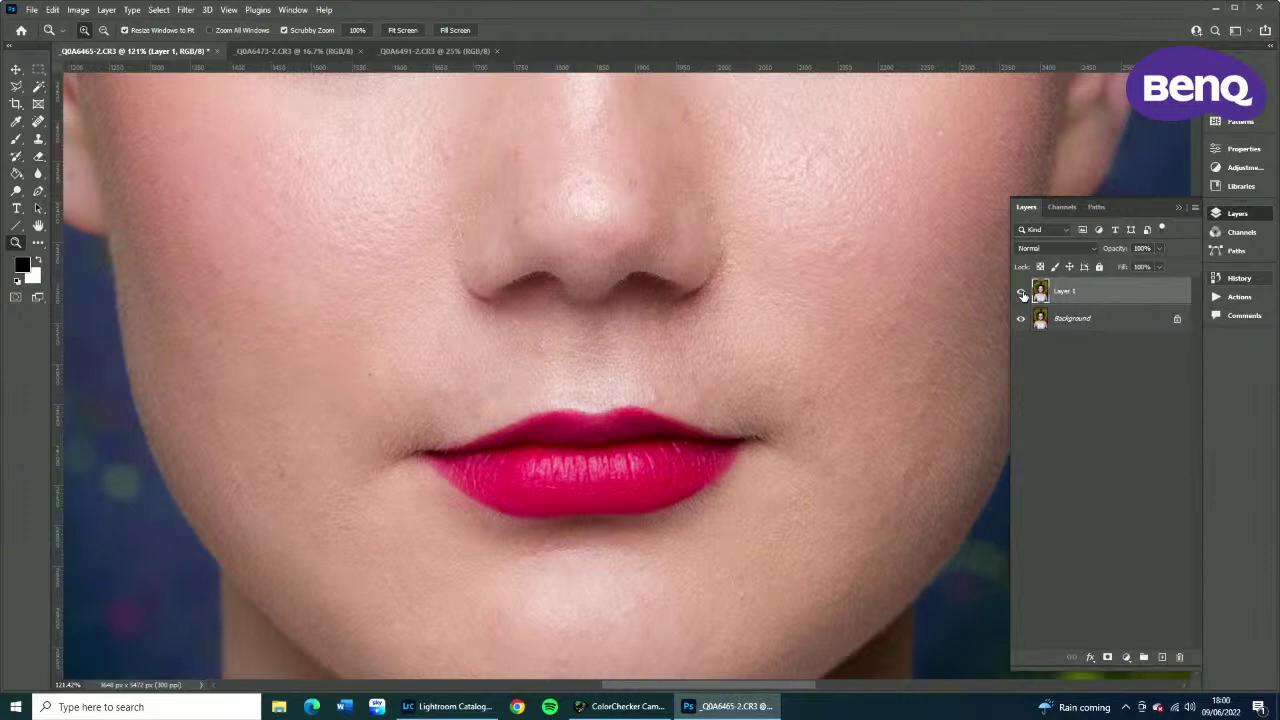
click(1022, 294)
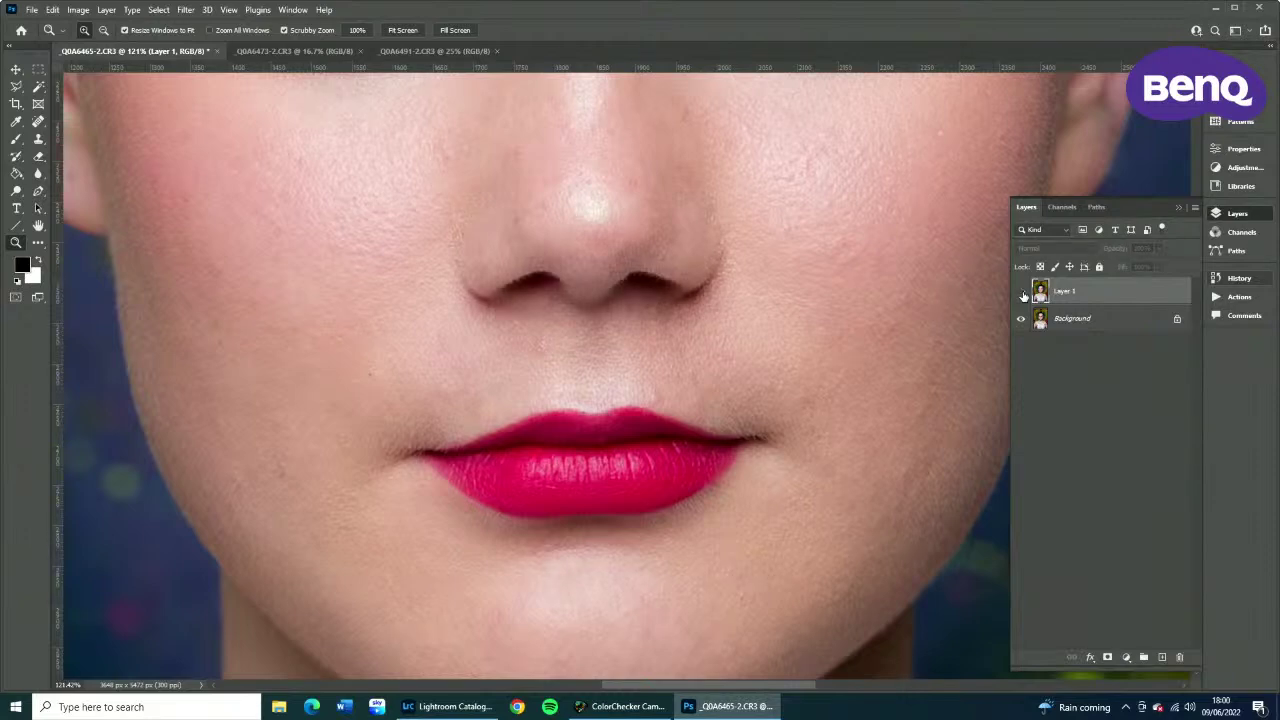
click(1022, 294)
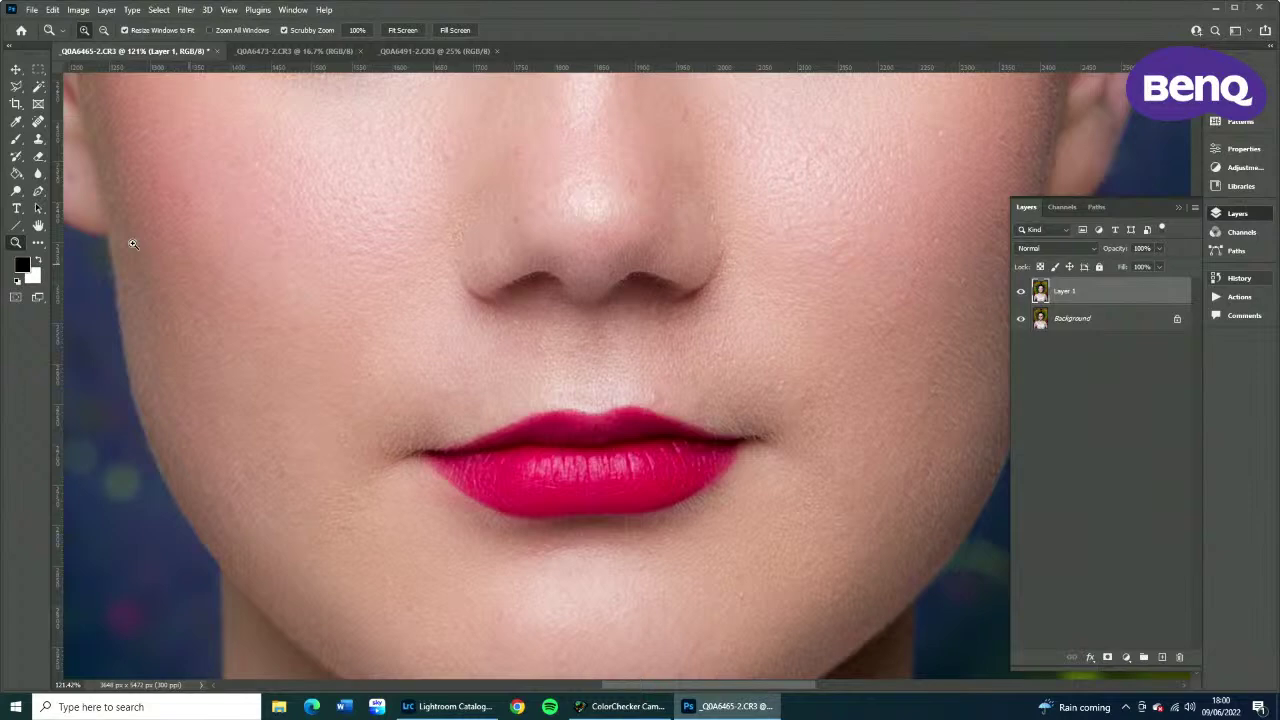
Erase the smoothed layer over both nostrils with a small Eraser brush, and merge it down into the Background.
click(38, 157)
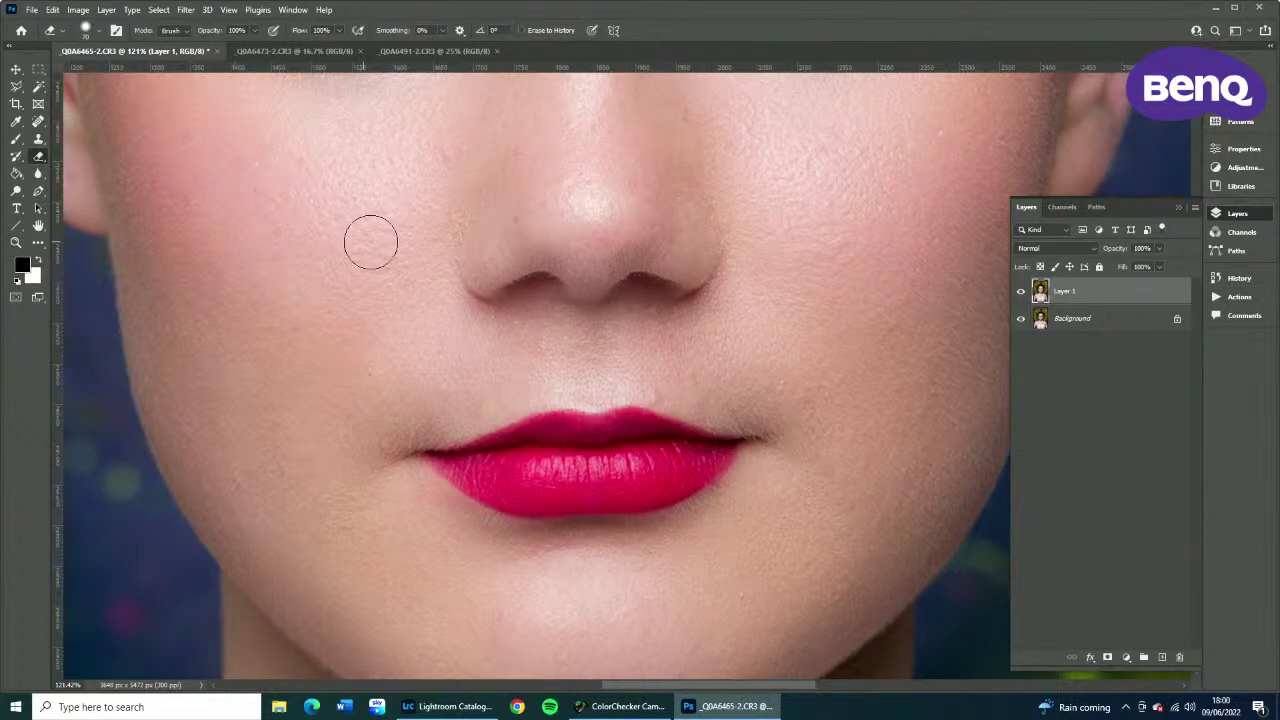
mouse_move(557, 281)
mouse_down()
mouse_move(507, 293)
mouse_move(540, 285)
mouse_up()
mouse_move(630, 279)
mouse_down()
mouse_move(666, 289)
mouse_move(628, 291)
mouse_up()
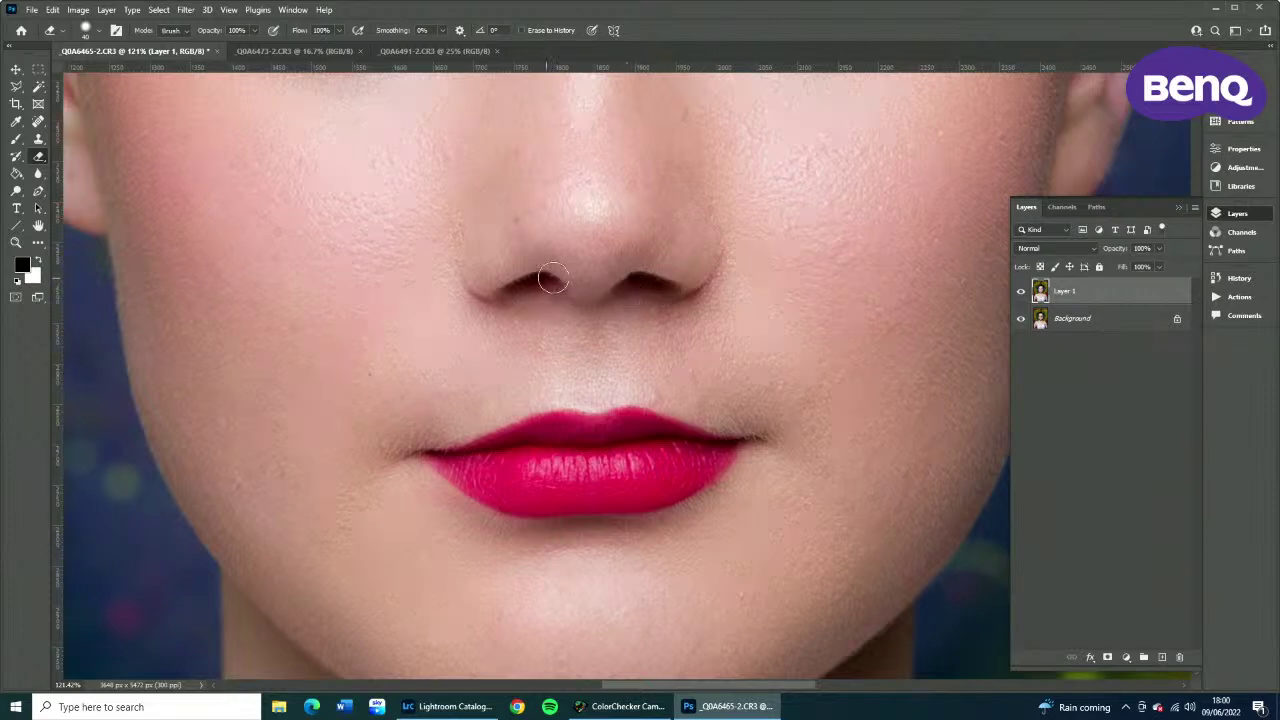
drag(545, 284, 518, 290)
scroll(680, 492, down, 5)
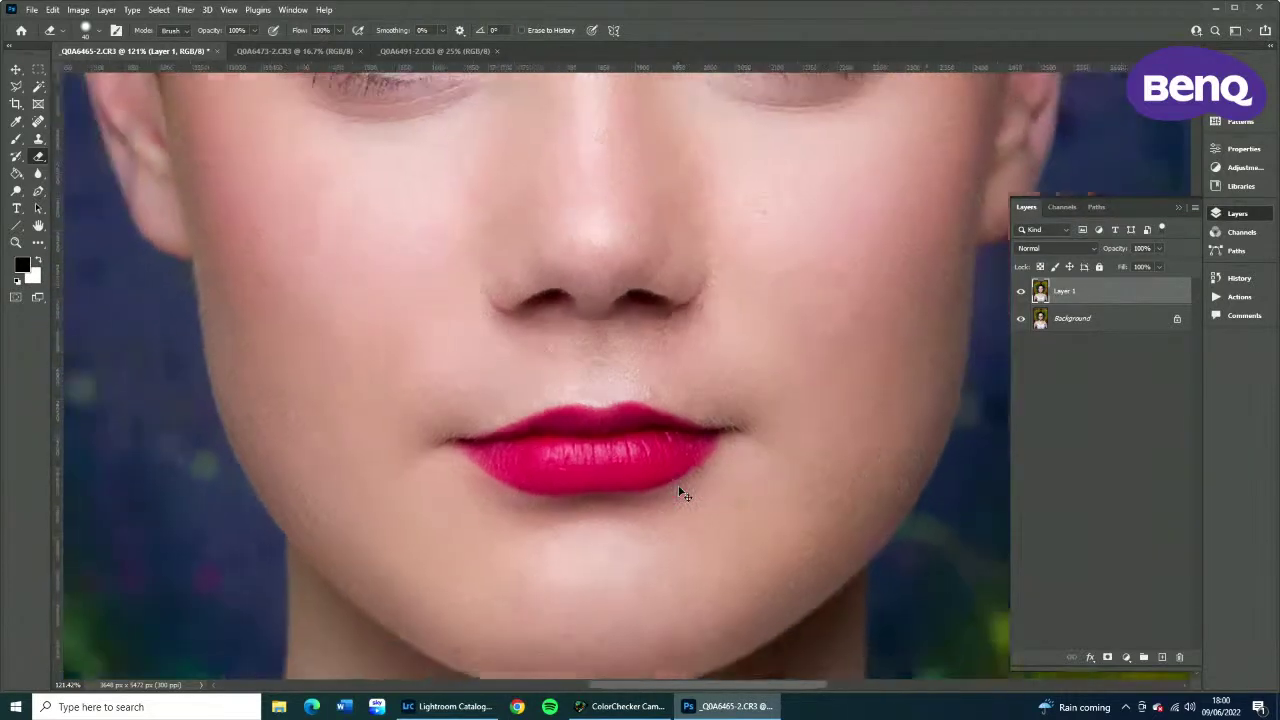
scroll(680, 492, down, 2)
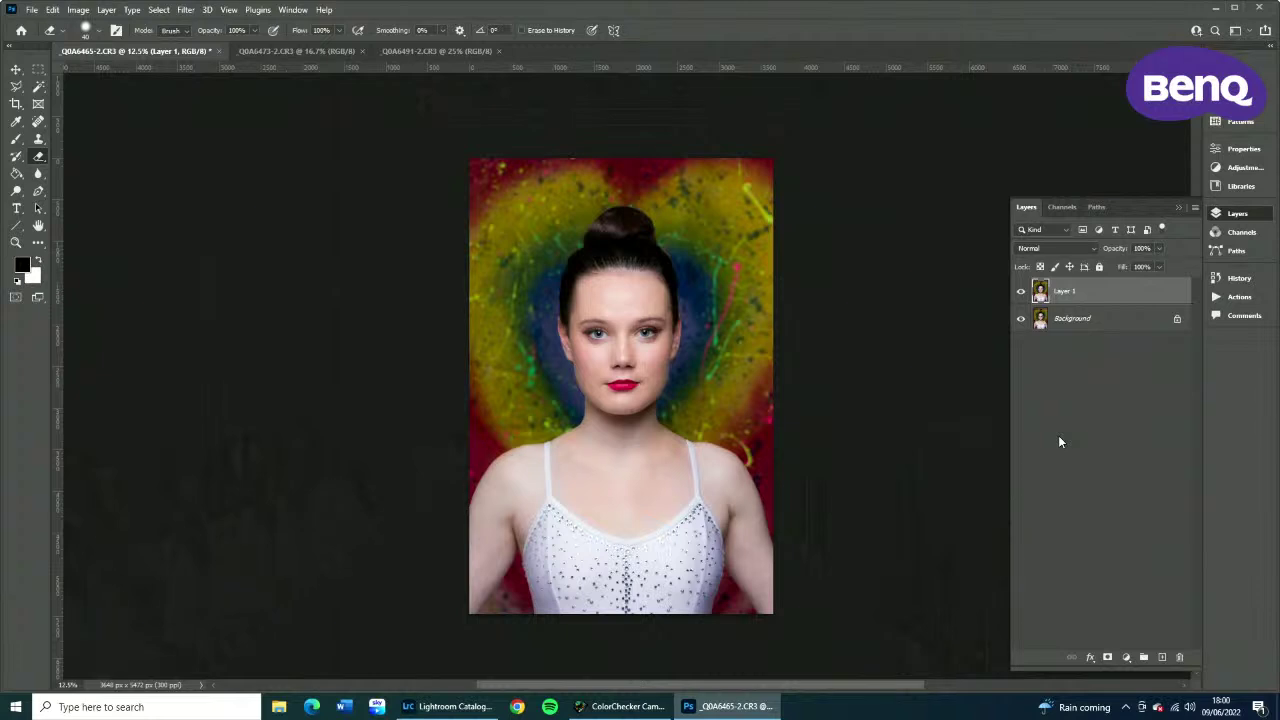
key(ctrl+e)
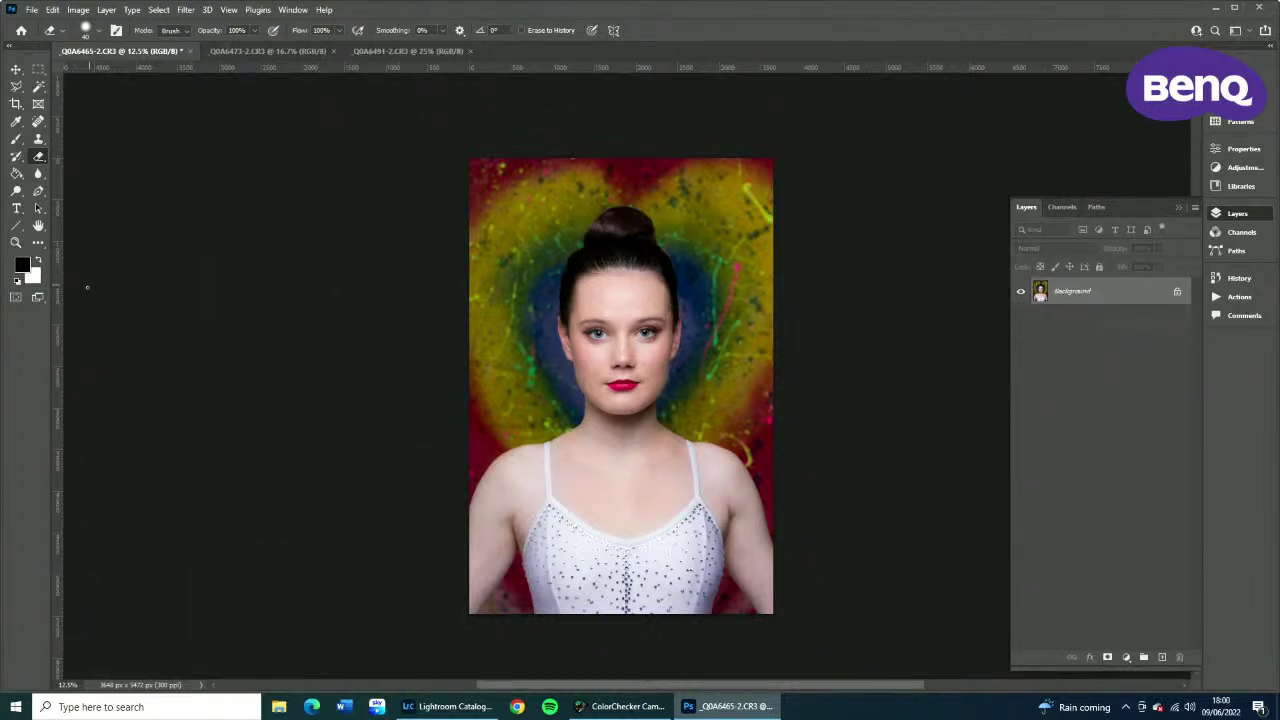
Even out the skin colour along the hairline with the Clone Stamp in Color mode at 17% opacity, sampling clean skin on the upper forehead.
click(16, 242)
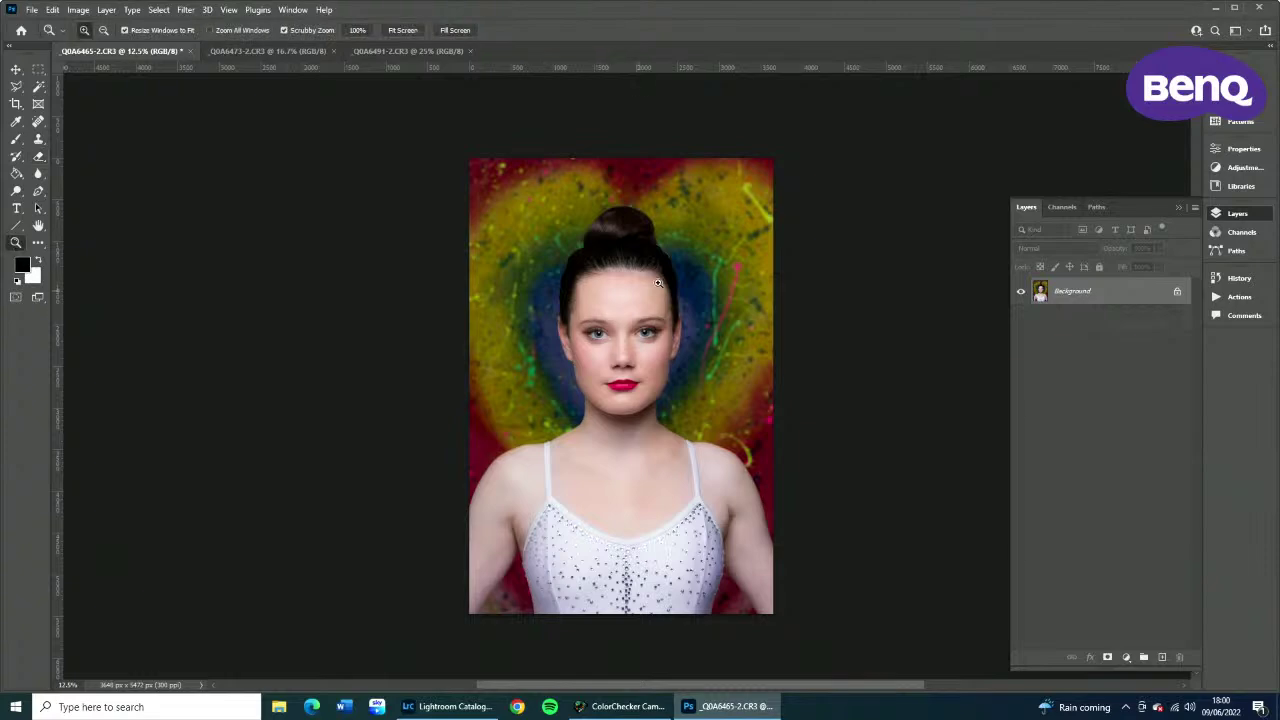
drag(648, 262, 634, 477)
drag(633, 381, 634, 417)
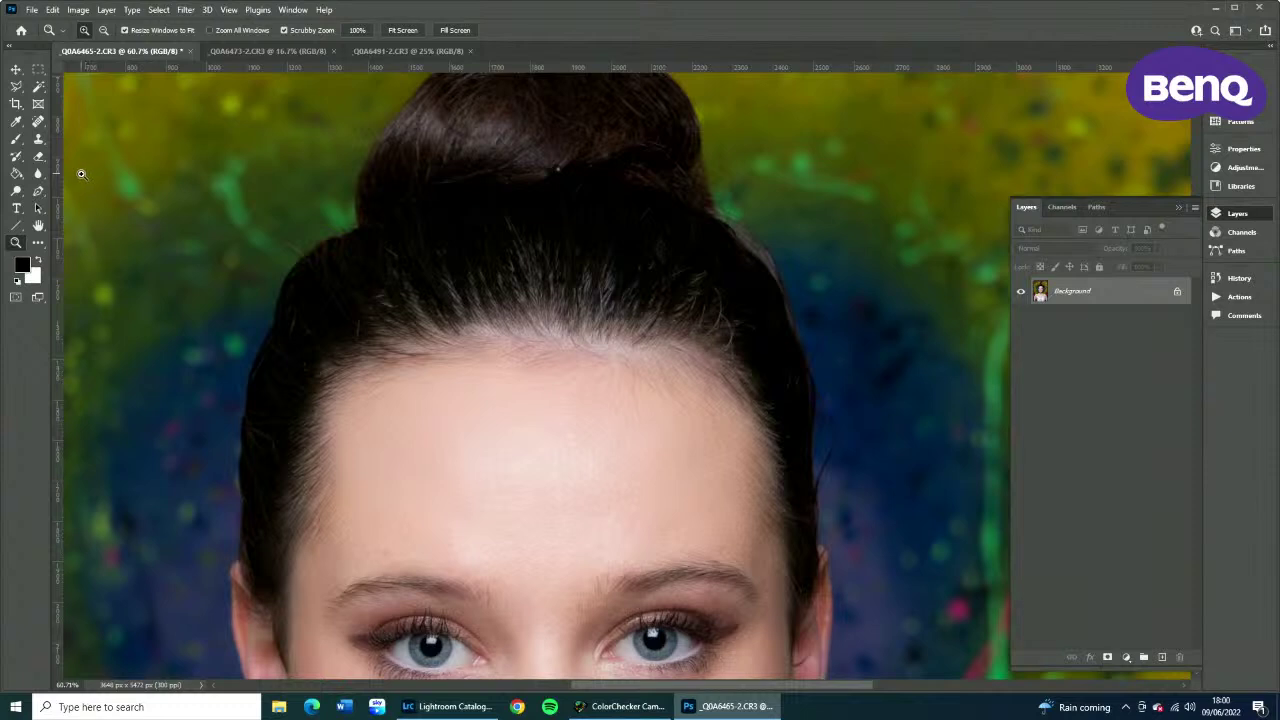
click(39, 140)
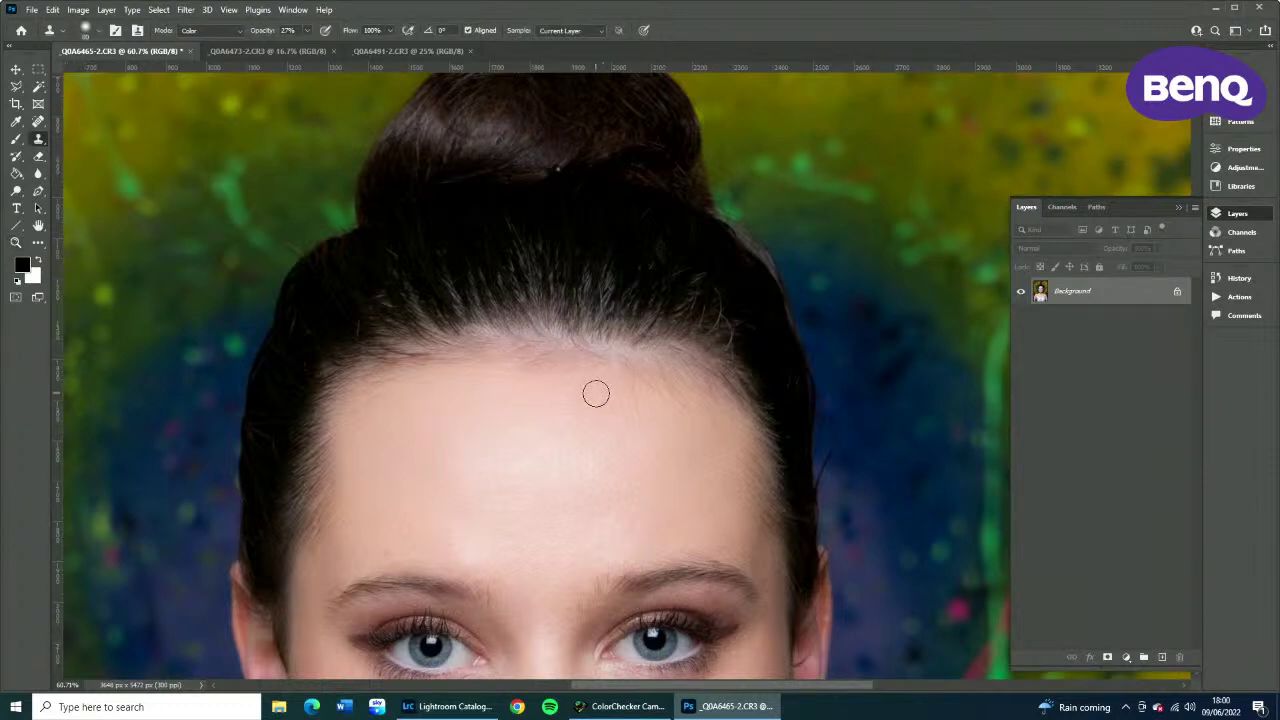
click(236, 30)
click(250, 38)
click(240, 30)
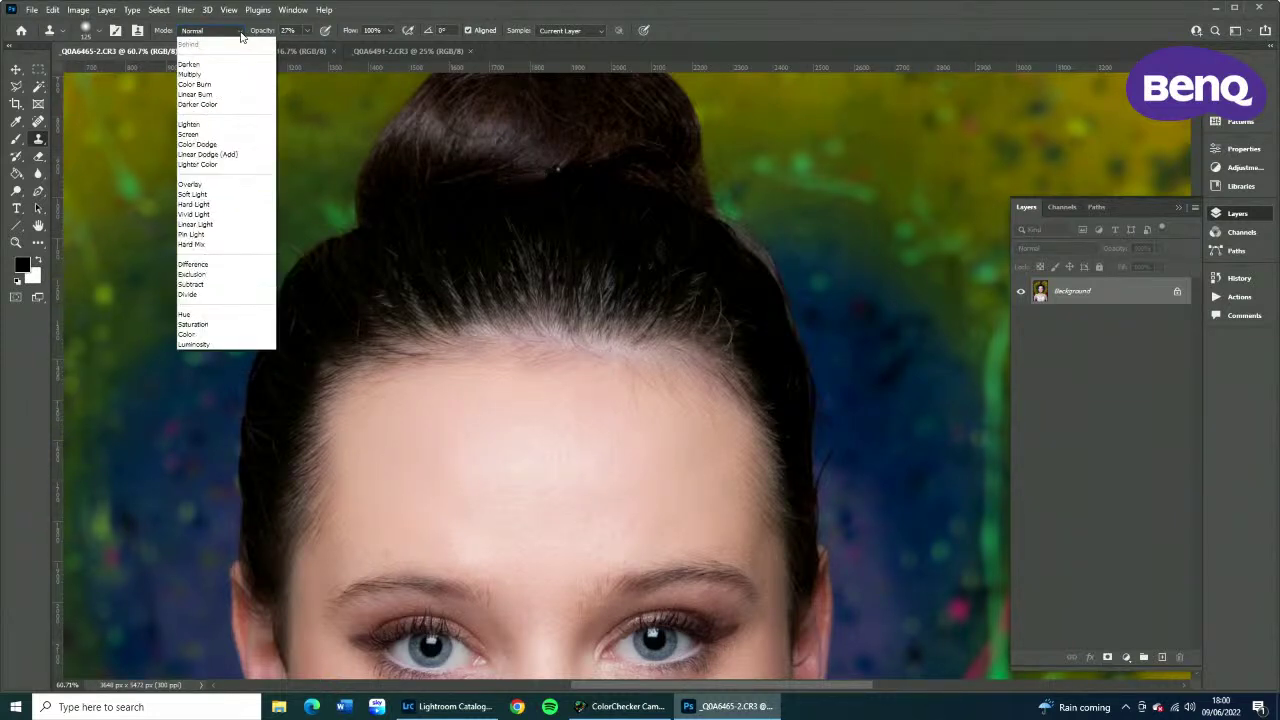
click(205, 352)
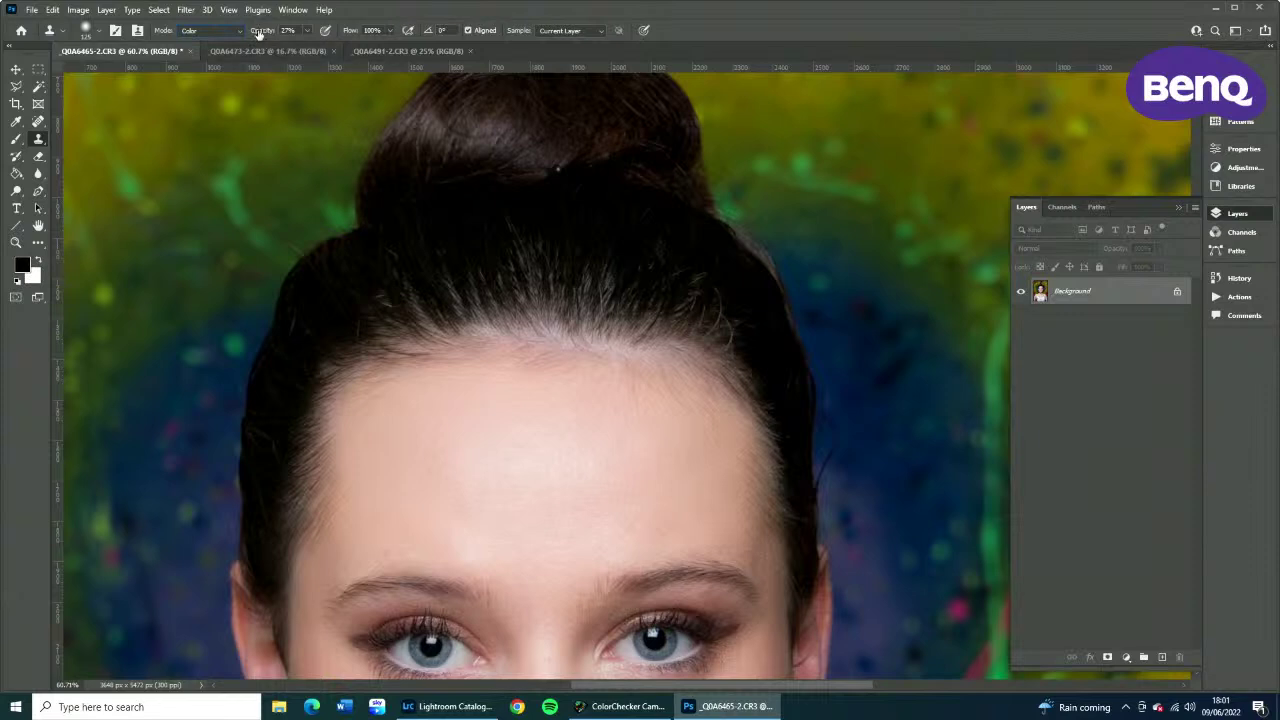
drag(255, 34, 203, 37)
click(100, 34)
click(414, 294)
alt+click(646, 392)
mouse_move(649, 370)
mouse_down()
mouse_move(486, 349)
mouse_move(658, 363)
mouse_move(685, 386)
mouse_move(604, 354)
mouse_move(449, 349)
mouse_move(608, 346)
mouse_move(653, 359)
mouse_move(686, 390)
mouse_move(652, 363)
mouse_move(473, 360)
mouse_up()
Compare the portrait before and after the Clone Stamp strokes through the history states, first in close-up on the hairline and again at 25% zoom.
click(1236, 280)
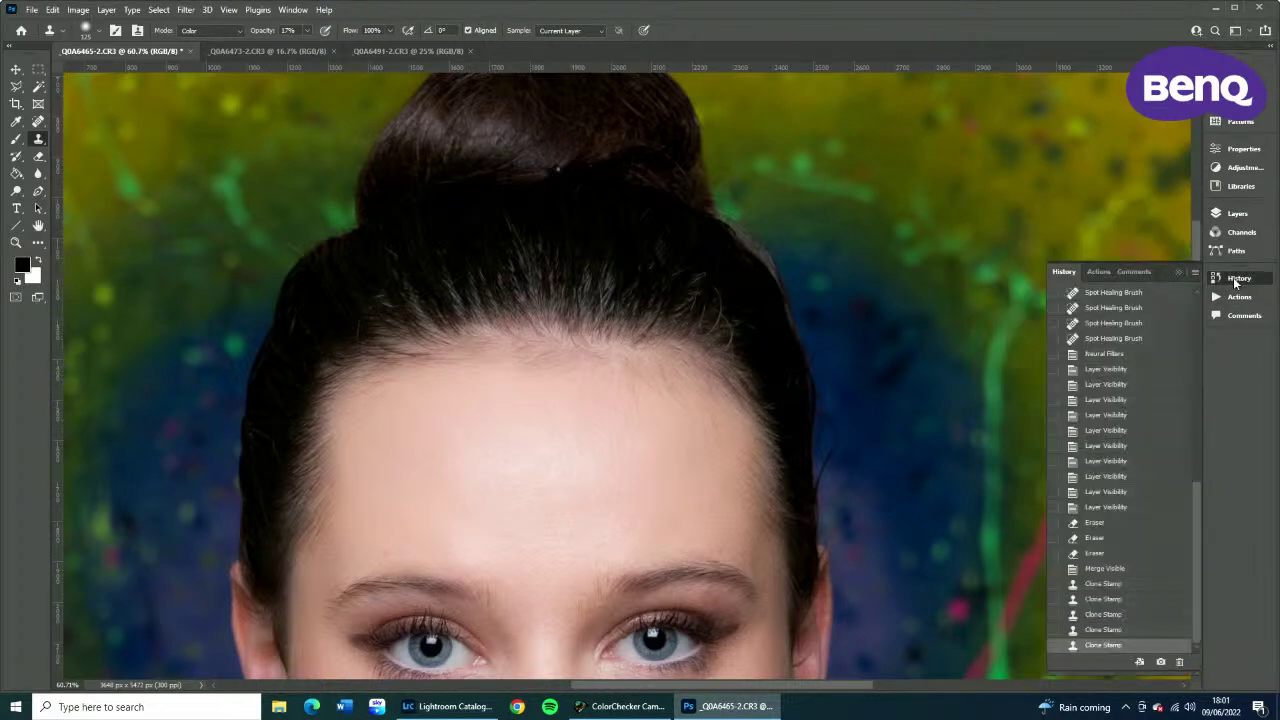
click(1105, 569)
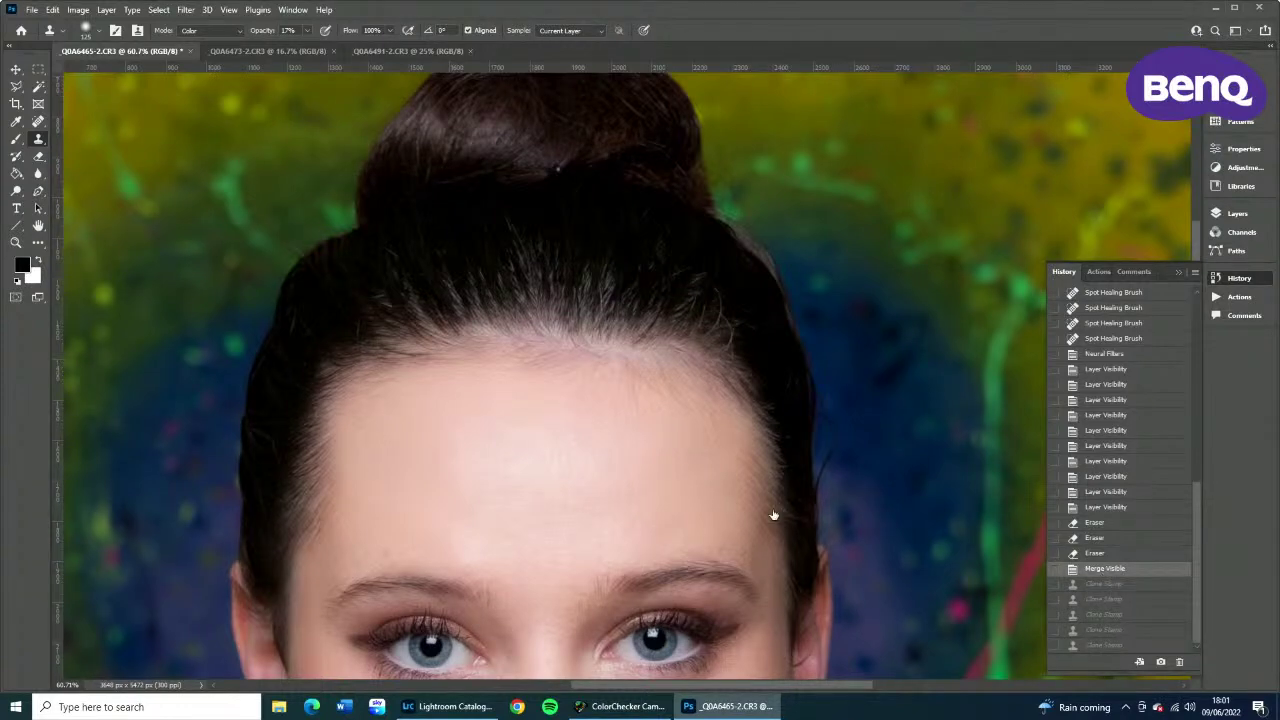
click(16, 242)
click(580, 346)
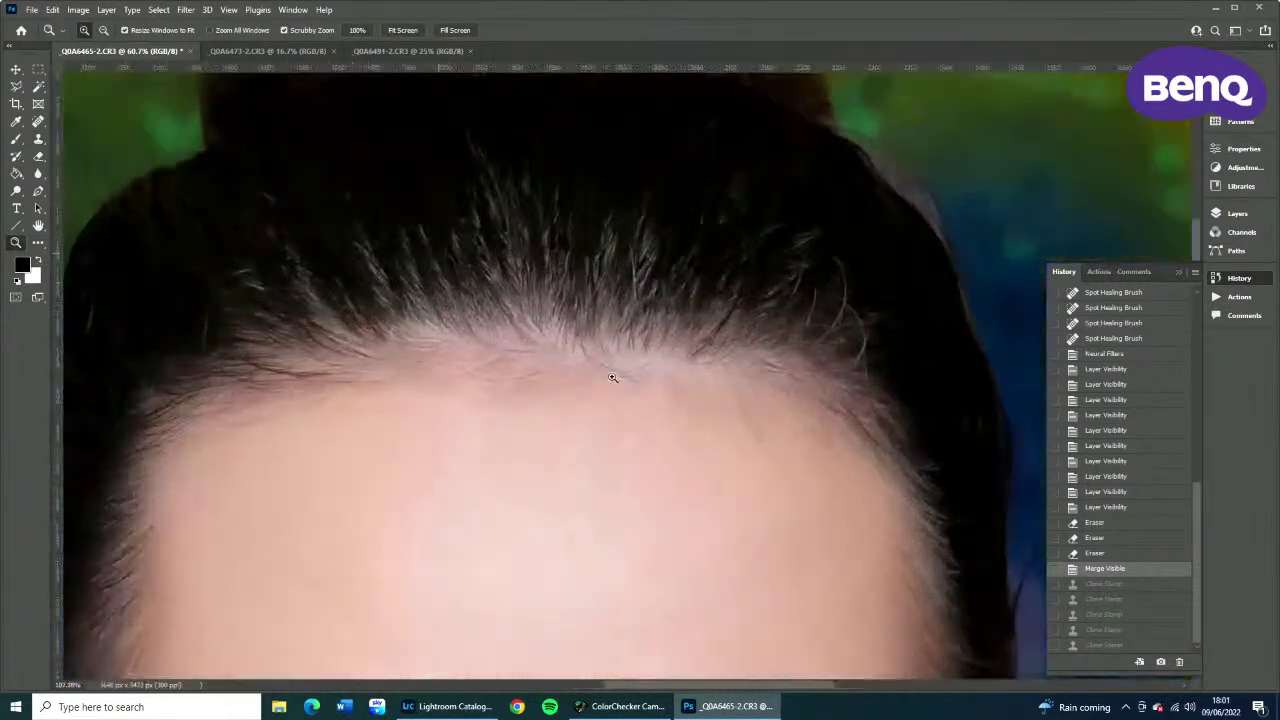
click(1116, 646)
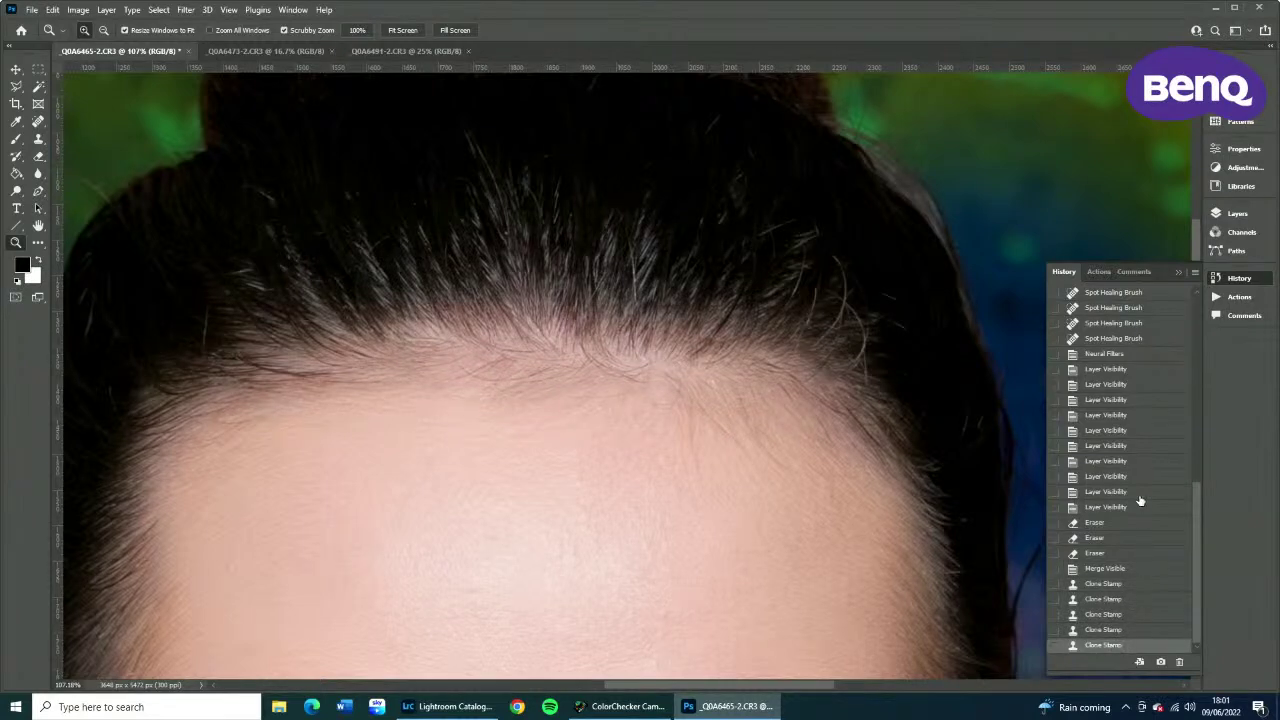
key(ctrl+minus)
key(ctrl+minus)
key(ctrl+minus)
key(ctrl+minus)
key(ctrl+minus)
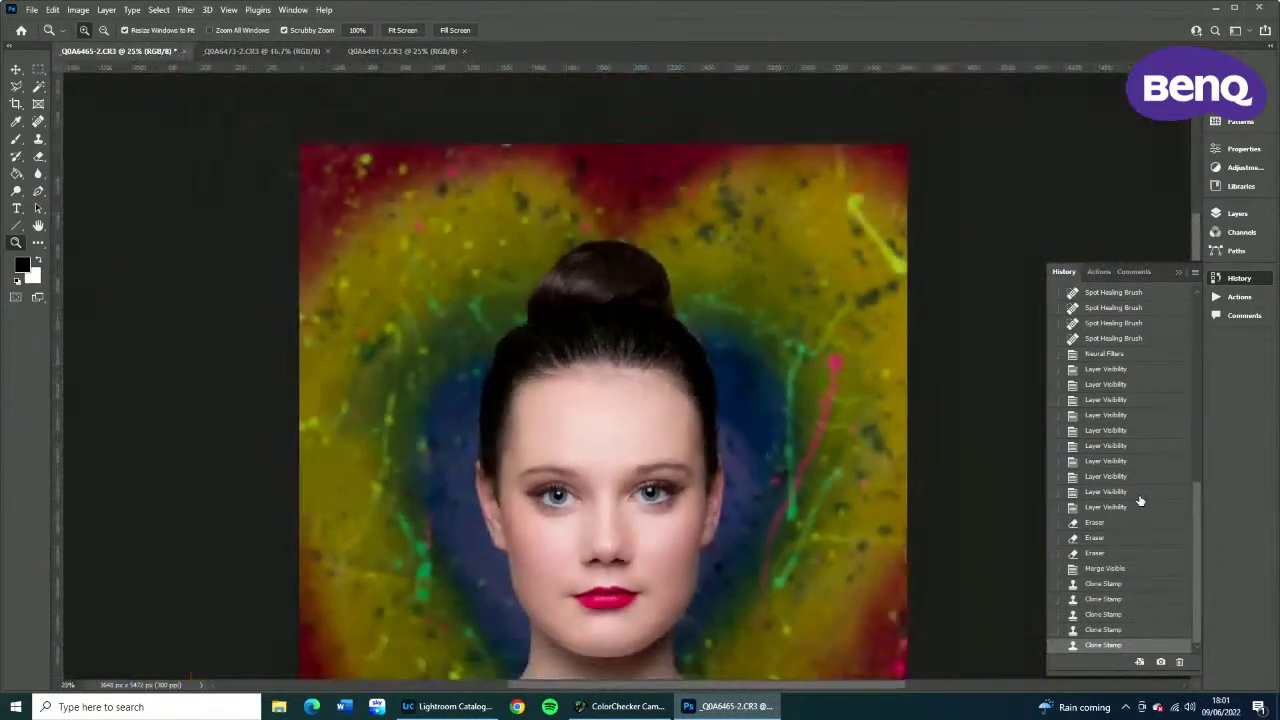
click(1106, 568)
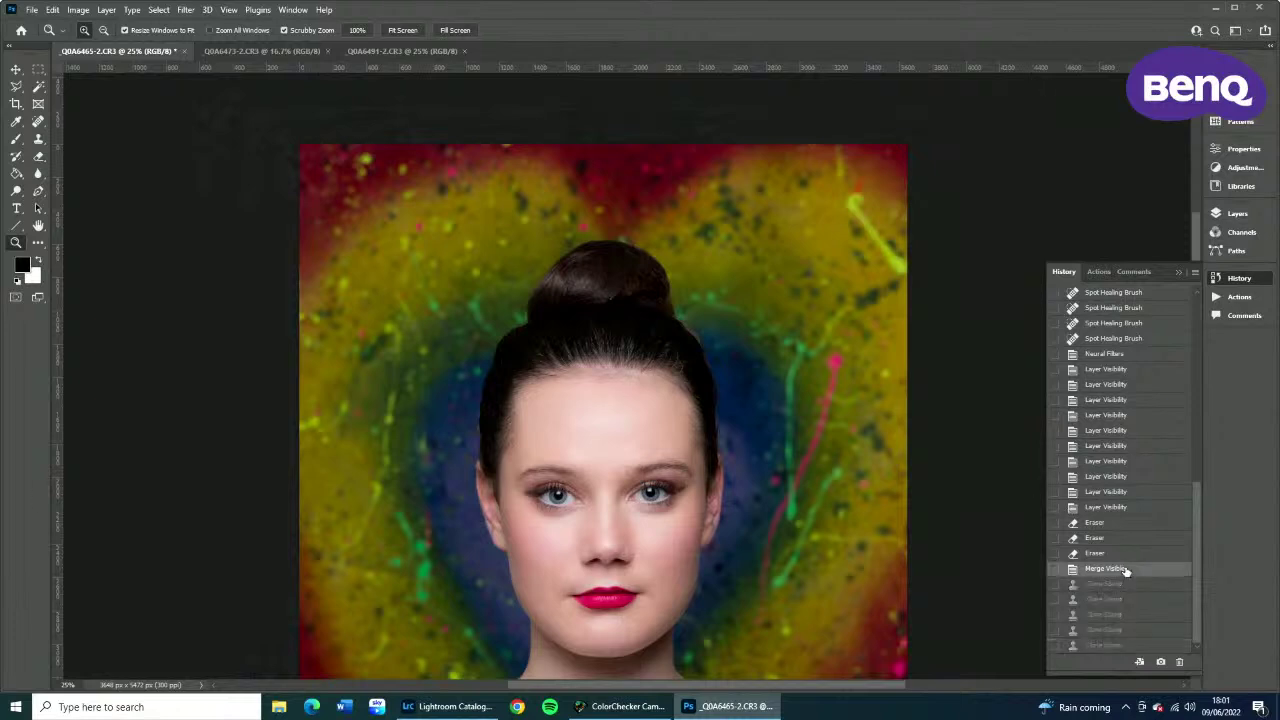
click(1108, 645)
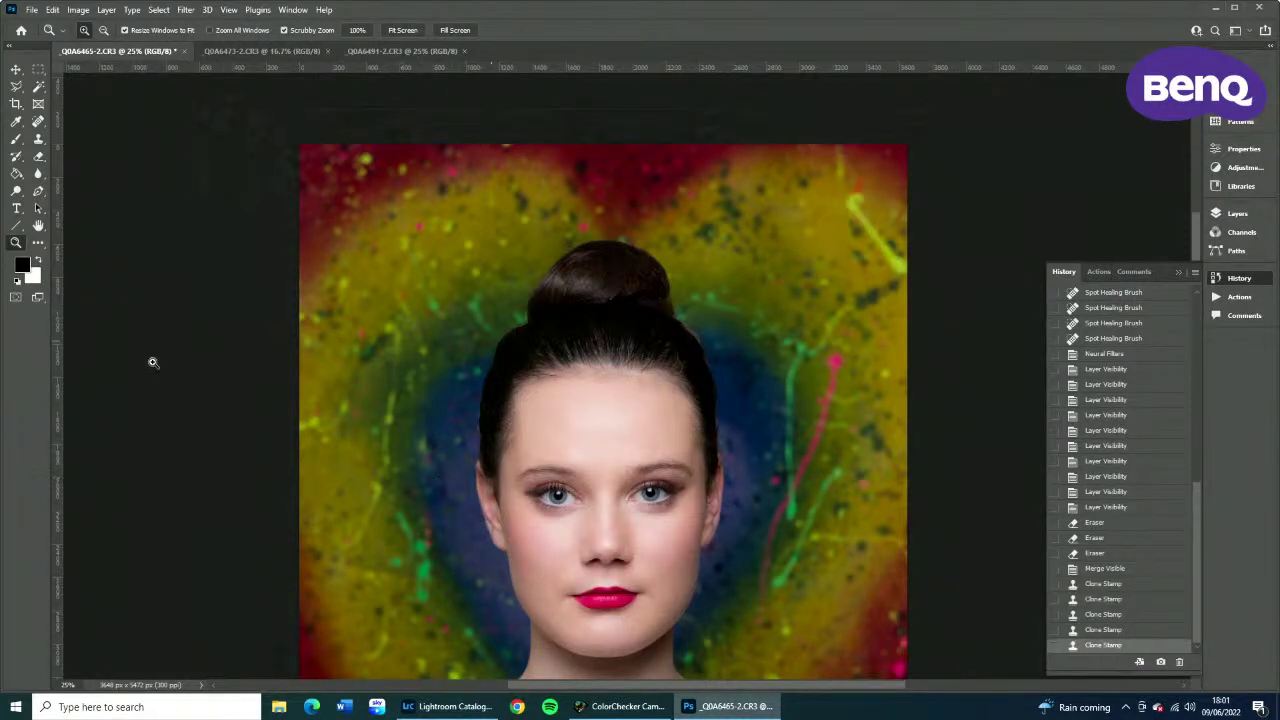
Brighten the iris of the eye on the image's left side using the Dodge tool with Highlights range and 7% exposure.
drag(558, 500, 663, 409)
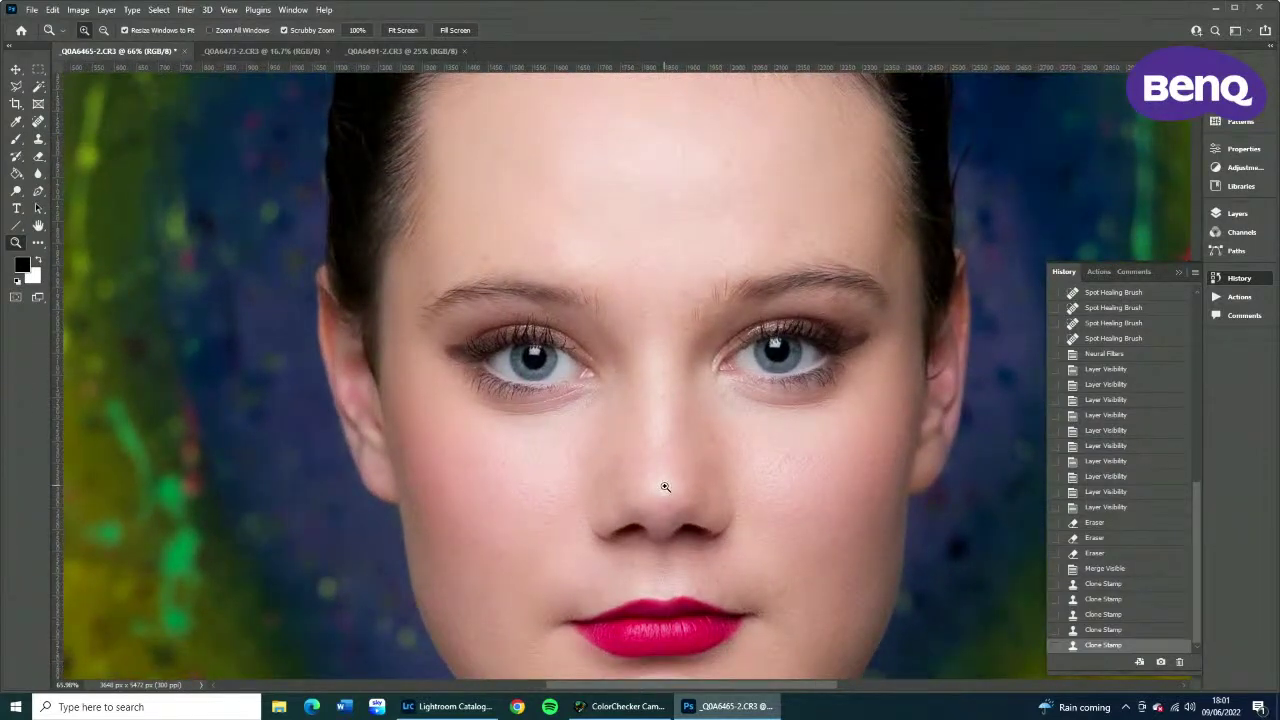
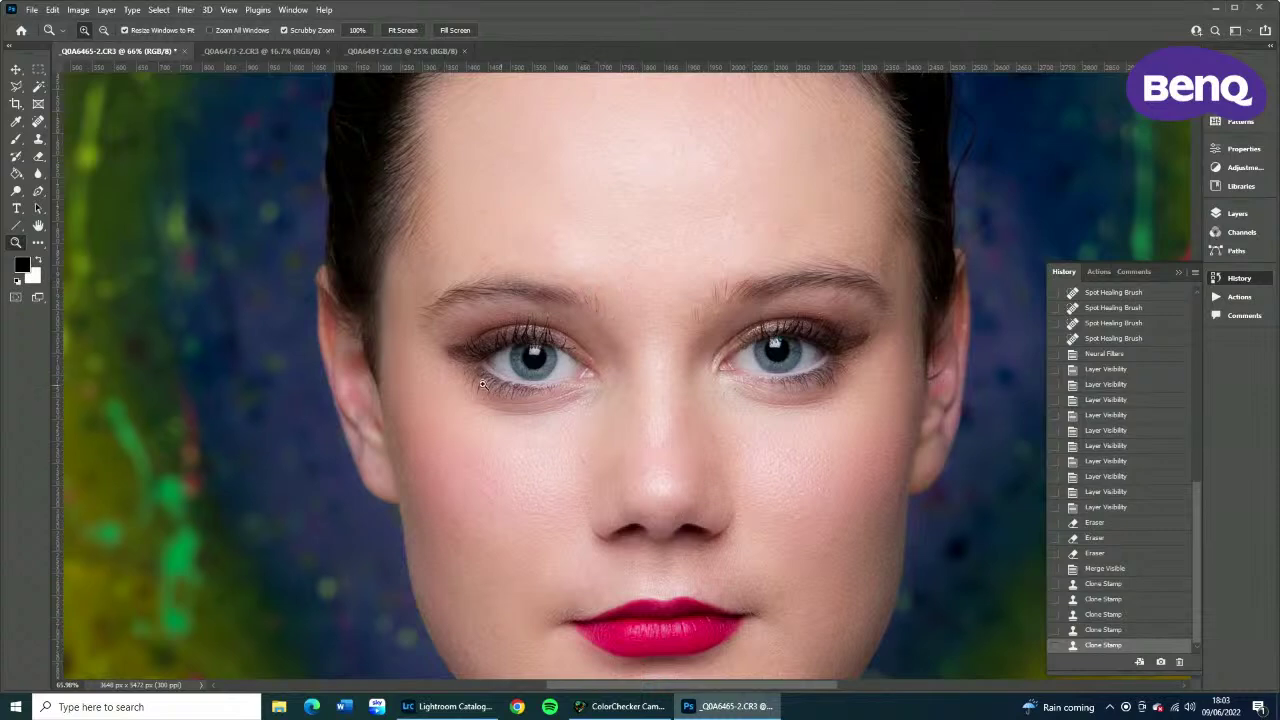
drag(559, 393, 654, 440)
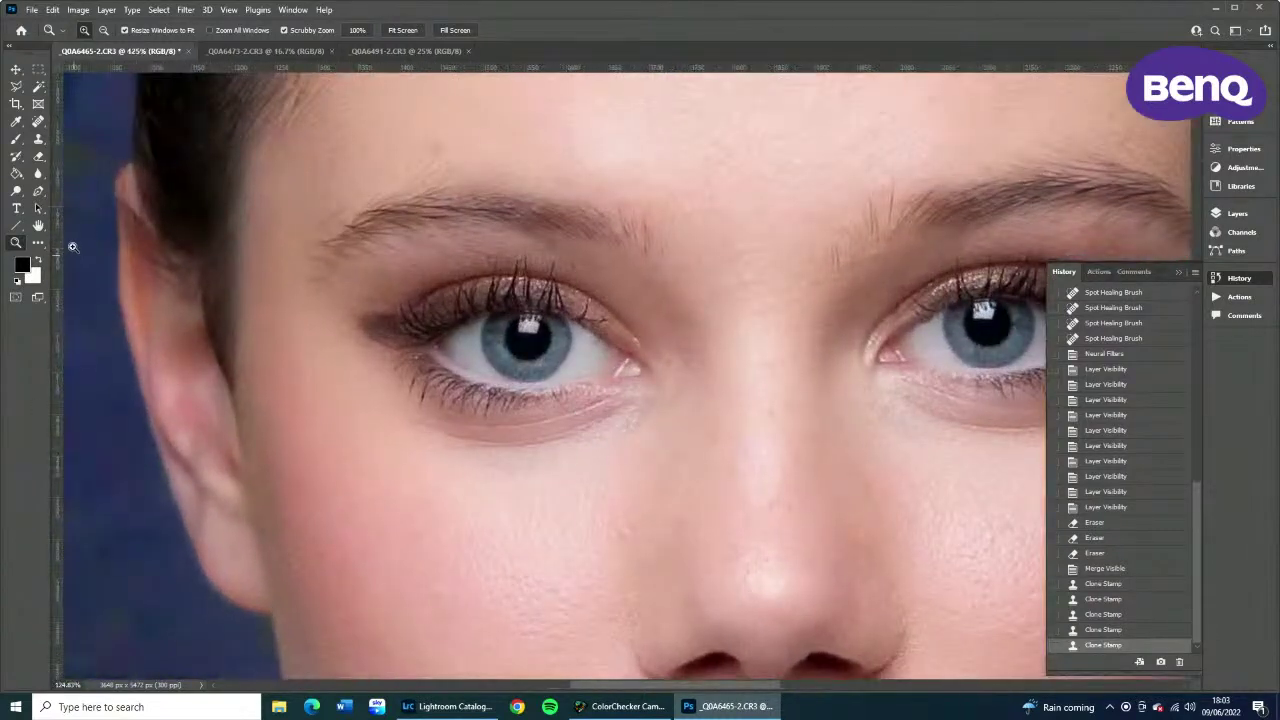
click(16, 190)
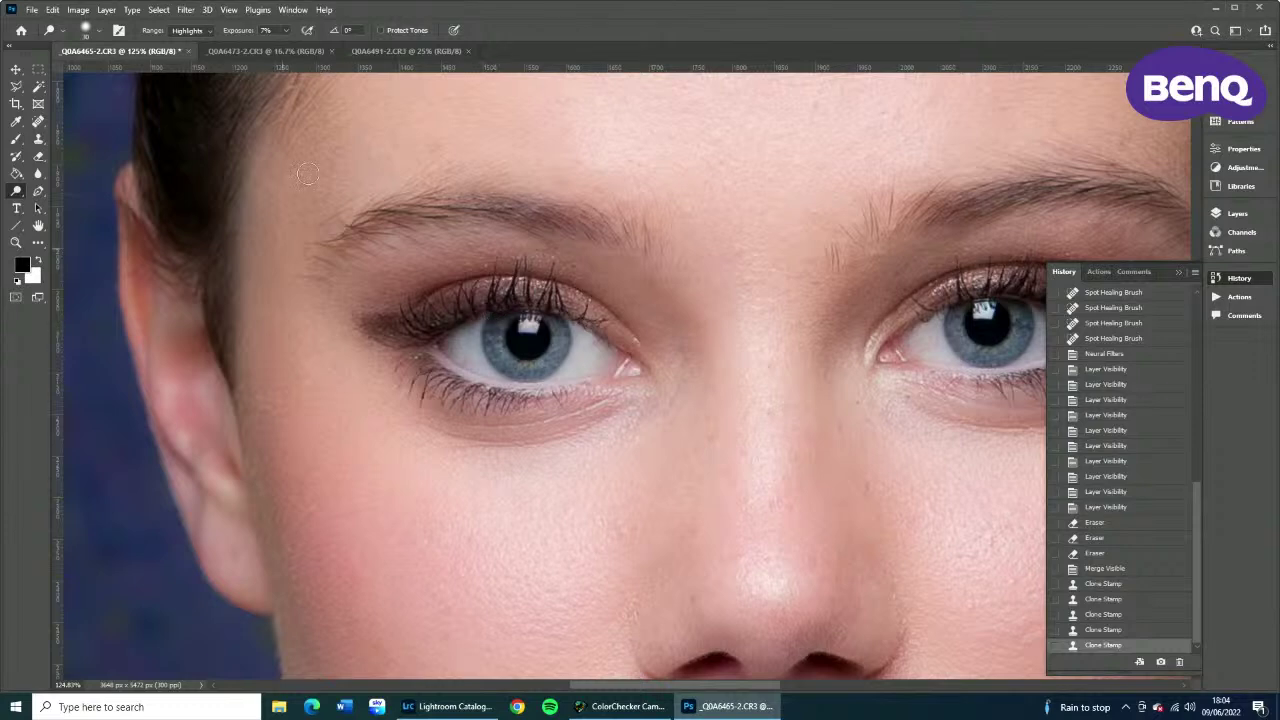
click(188, 30)
click(183, 52)
click(190, 30)
mouse_move(495, 332)
mouse_down()
mouse_move(500, 366)
mouse_move(518, 372)
mouse_move(546, 362)
mouse_move(558, 326)
mouse_up()
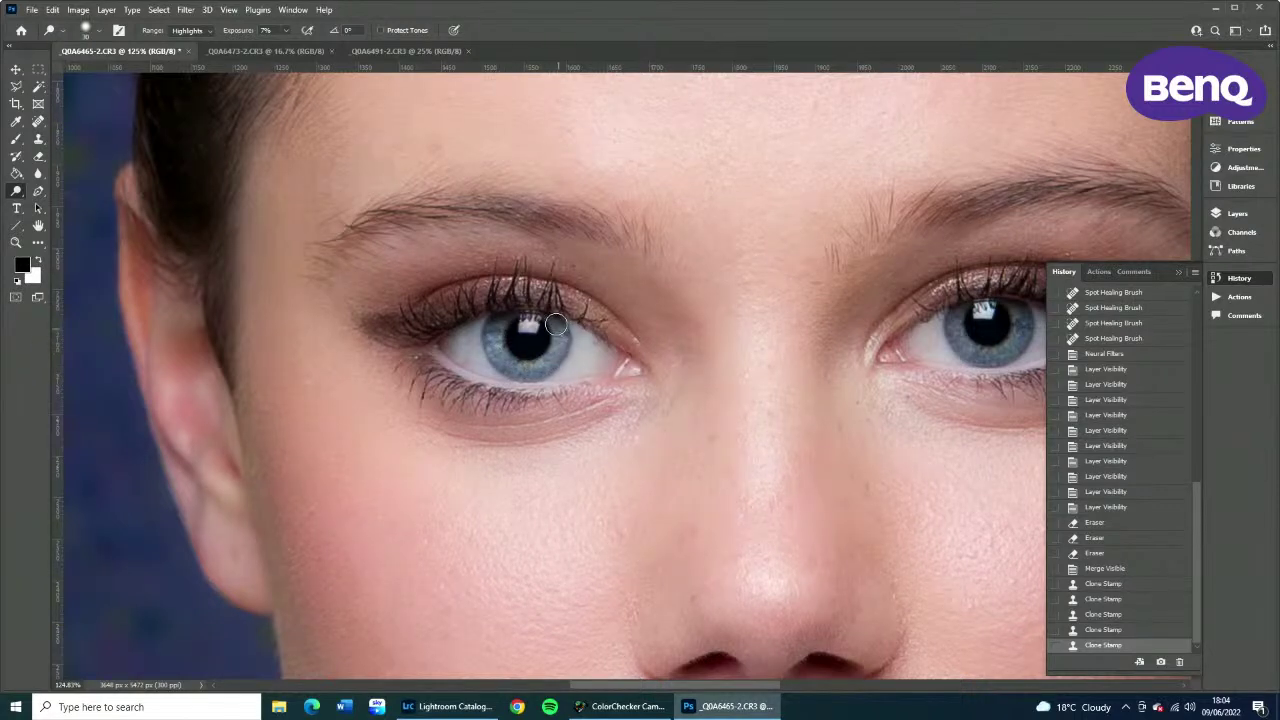
Dodge the iris of the eye on the image's right side with the same Highlights range and 7% exposure.
drag(811, 381, 701, 377)
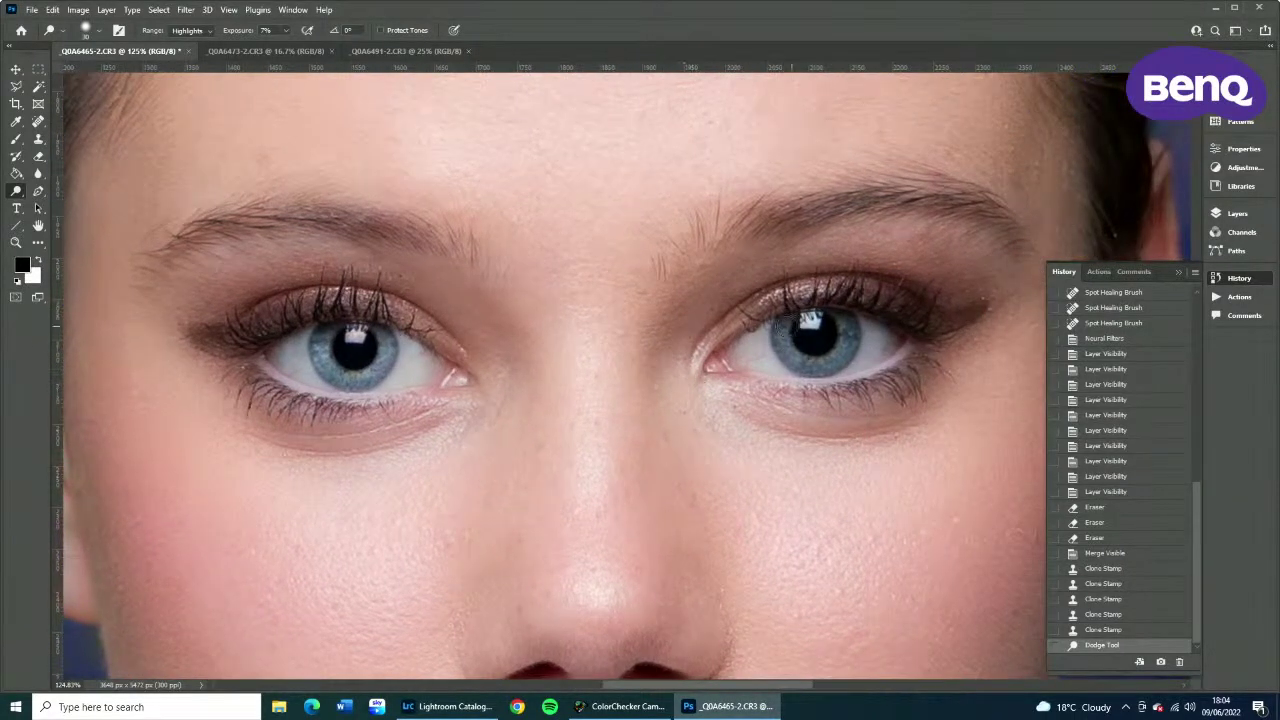
mouse_move(785, 326)
mouse_down()
mouse_move(801, 367)
mouse_move(844, 347)
mouse_move(839, 319)
mouse_up()
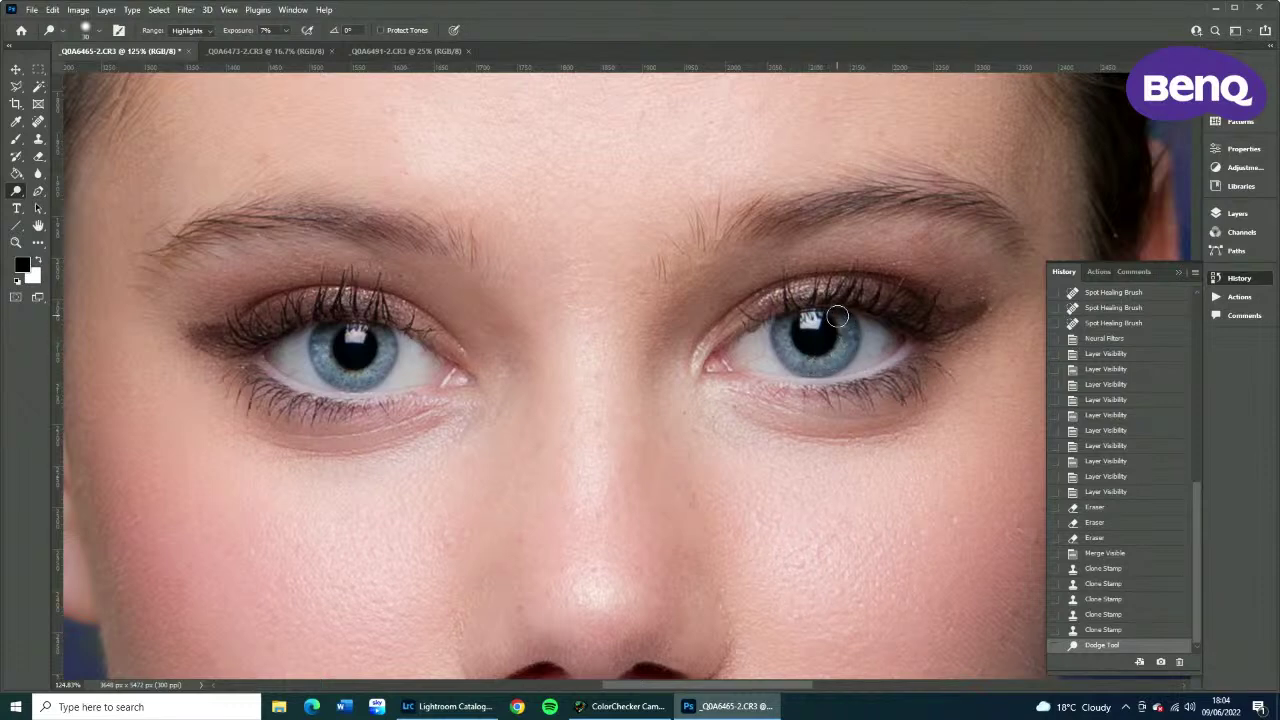
click(782, 338)
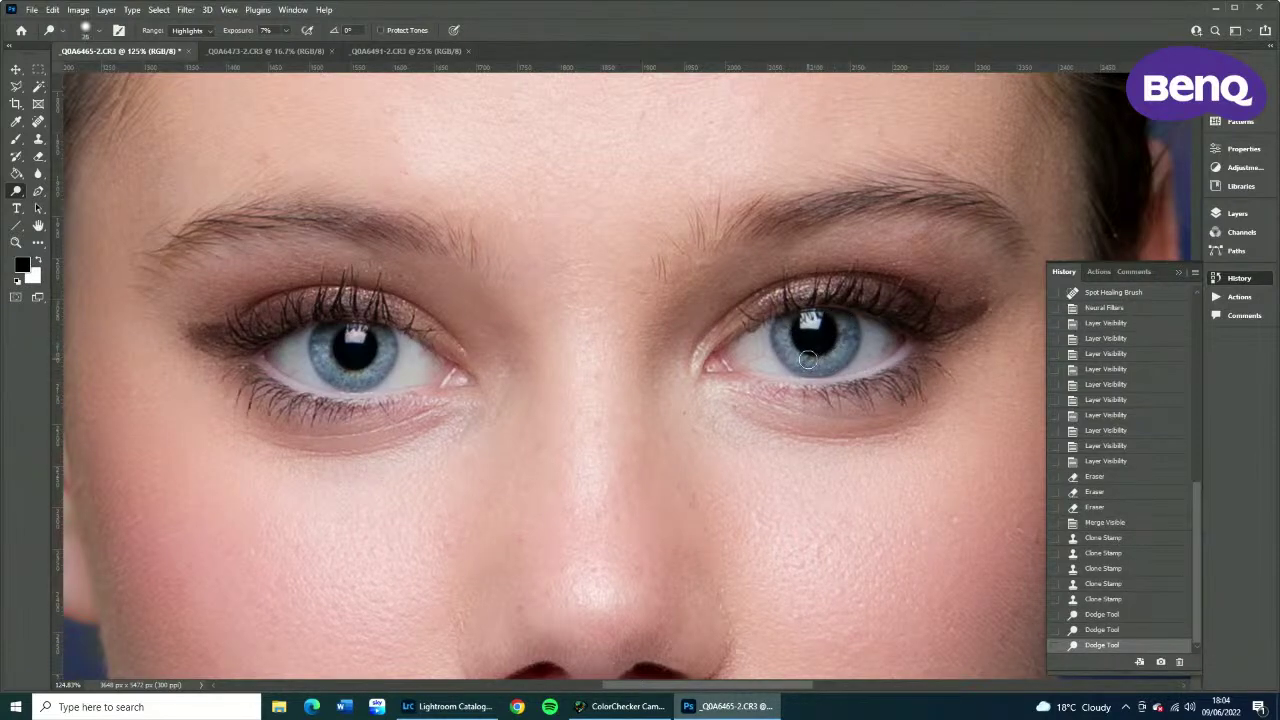
Brighten the catchlights in both pupils with a small Dodge brush, checking the first stroke against its undone state.
drag(810, 320, 812, 319)
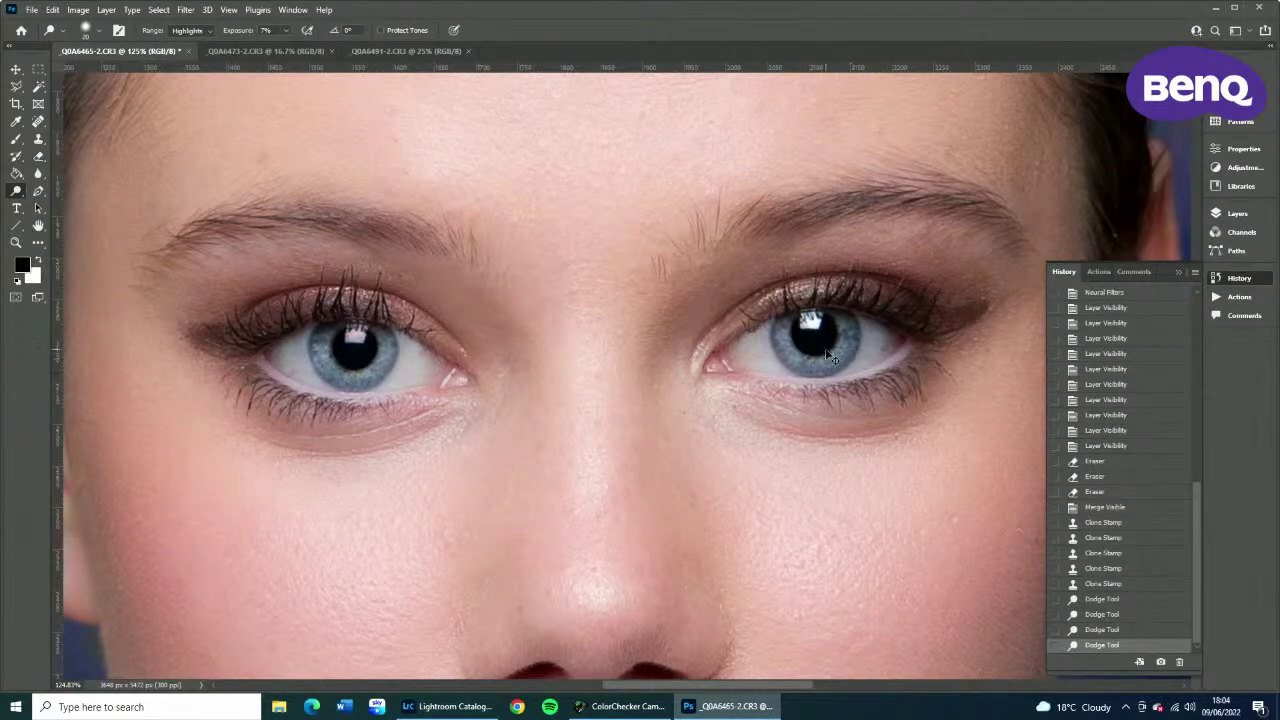
key(ctrl+z)
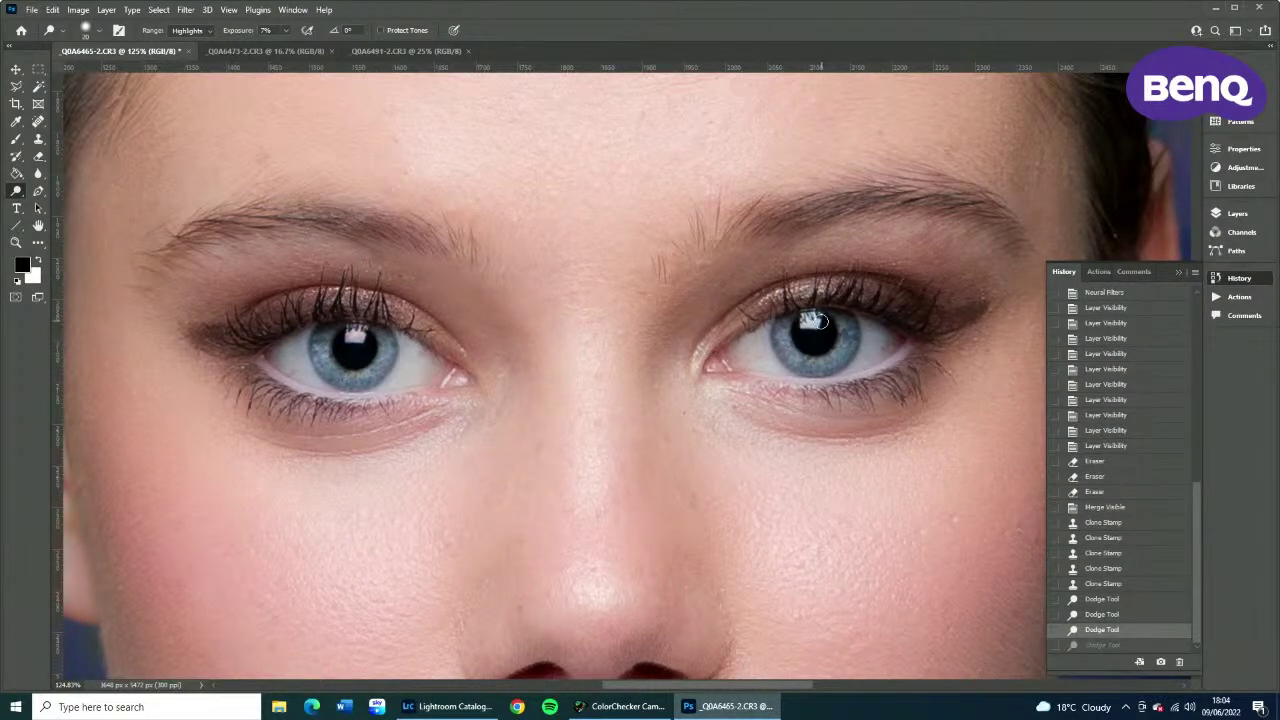
key(ctrl+shift+z)
click(16, 242)
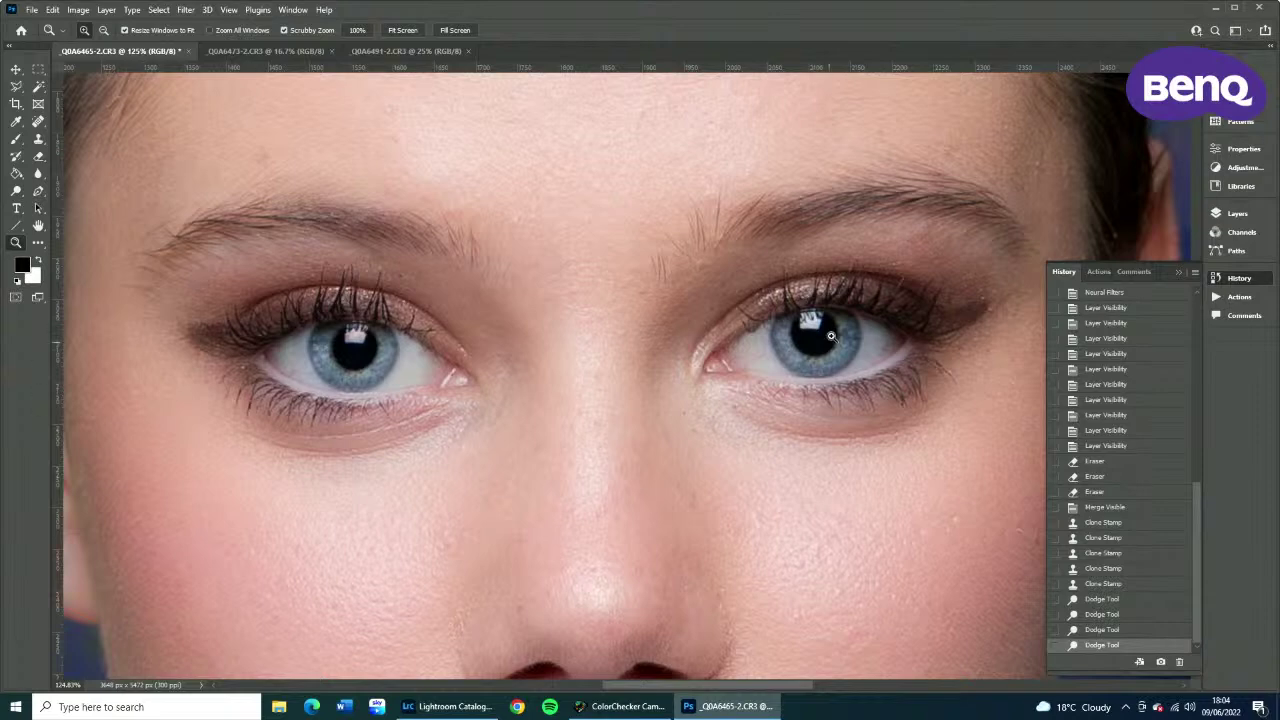
drag(830, 336, 880, 336)
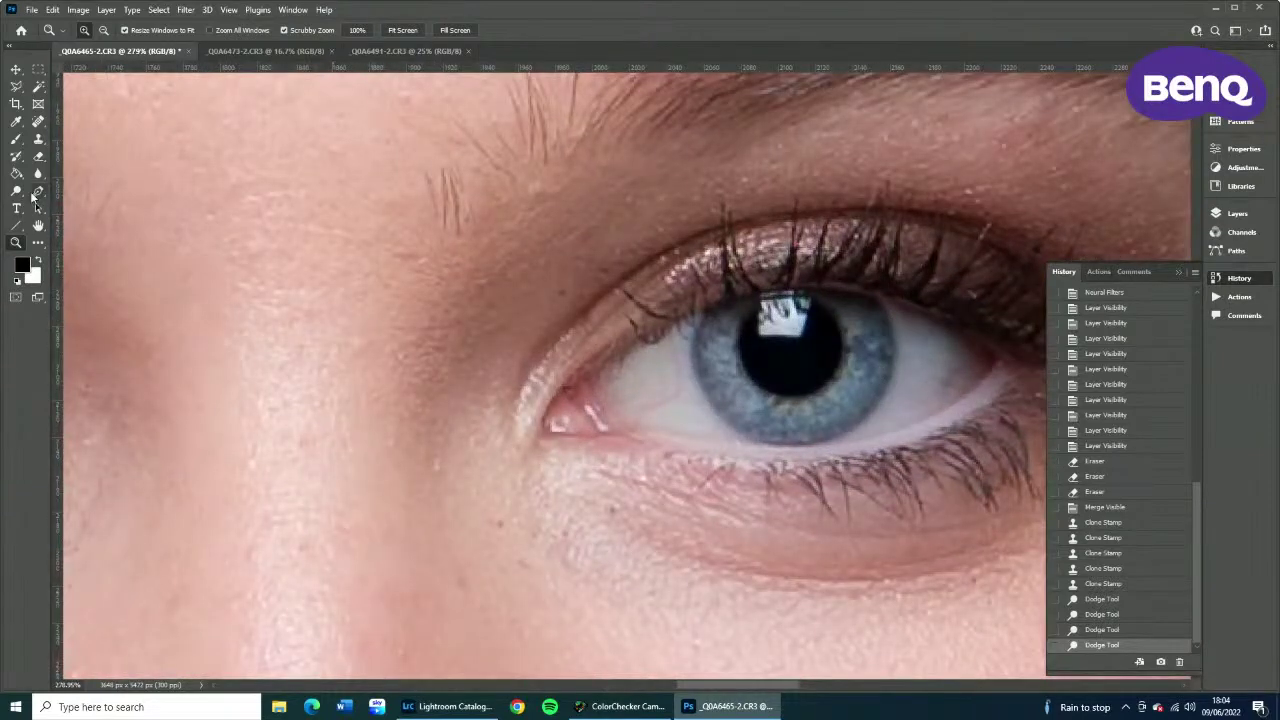
click(16, 191)
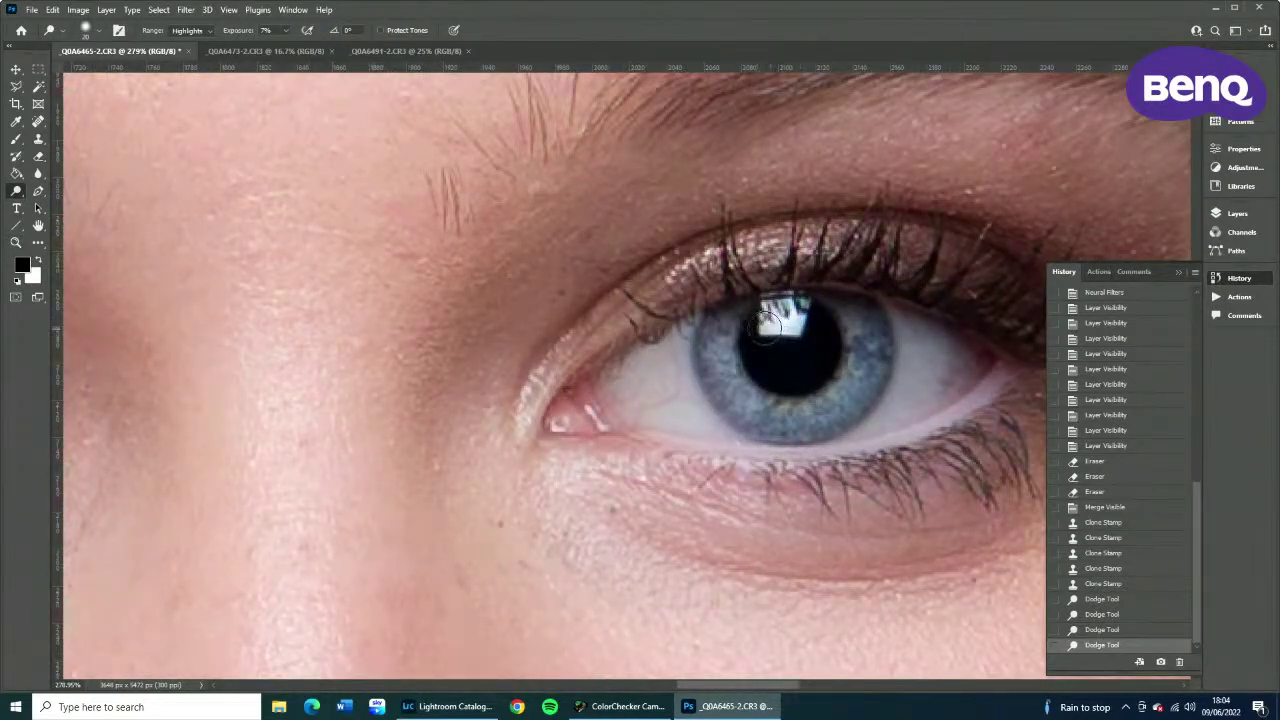
mouse_move(765, 322)
mouse_down()
mouse_move(792, 322)
mouse_move(780, 310)
mouse_up()
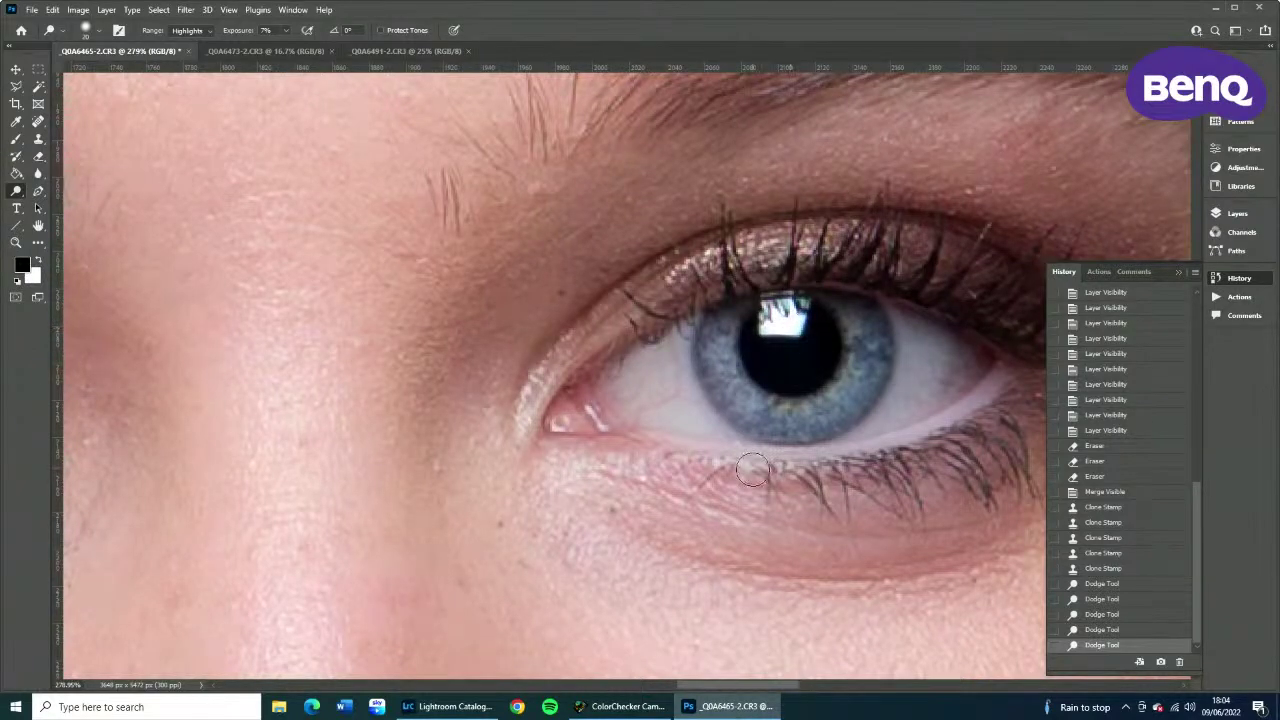
drag(403, 334, 949, 323)
mouse_move(340, 364)
mouse_down()
mouse_move(373, 355)
mouse_move(335, 348)
mouse_move(362, 362)
mouse_move(331, 371)
mouse_up()
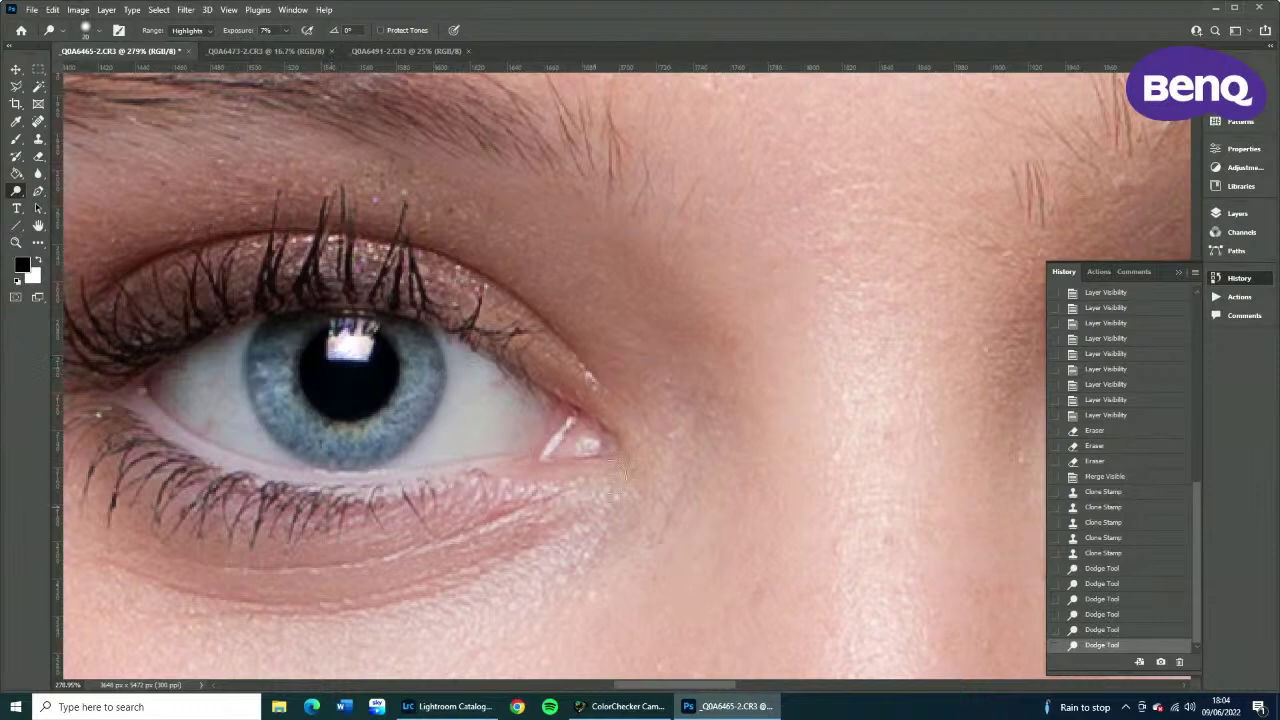
Compare the eyes before and after the Dodge strokes through the history states, from face close-up out to the whole portrait at 16.7% zoom.
scroll(613, 484, down, 5)
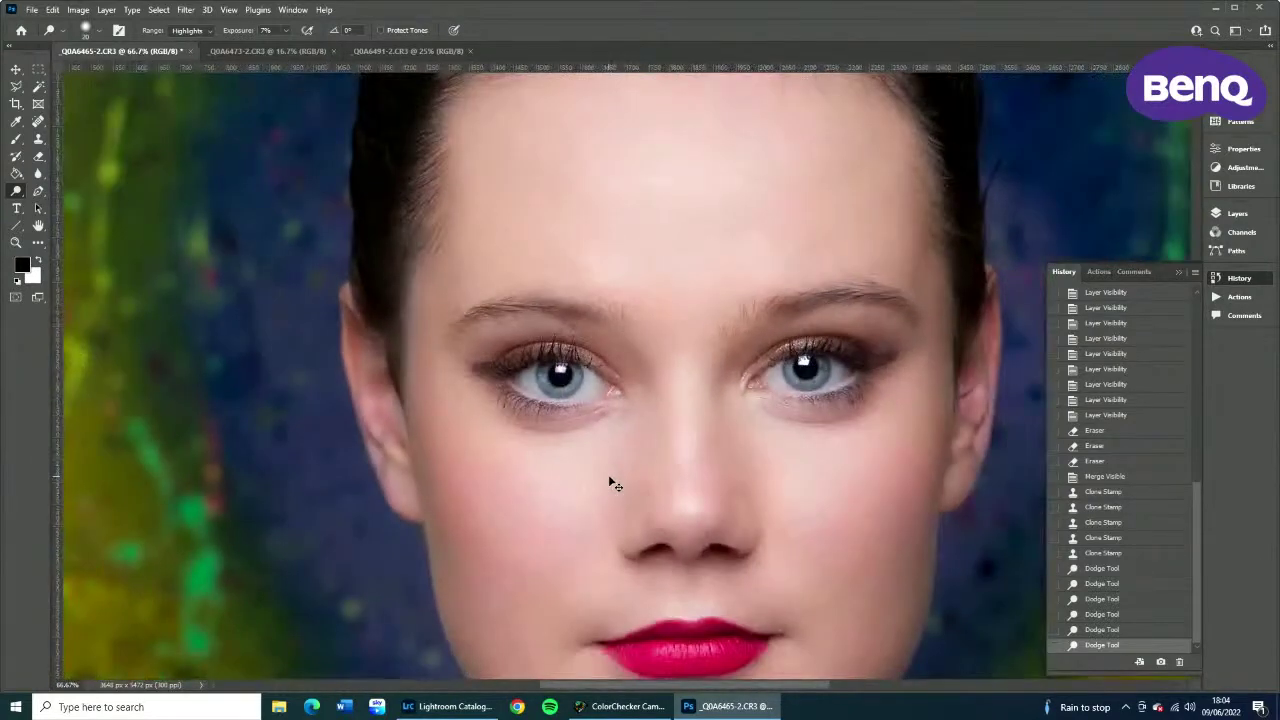
click(1104, 553)
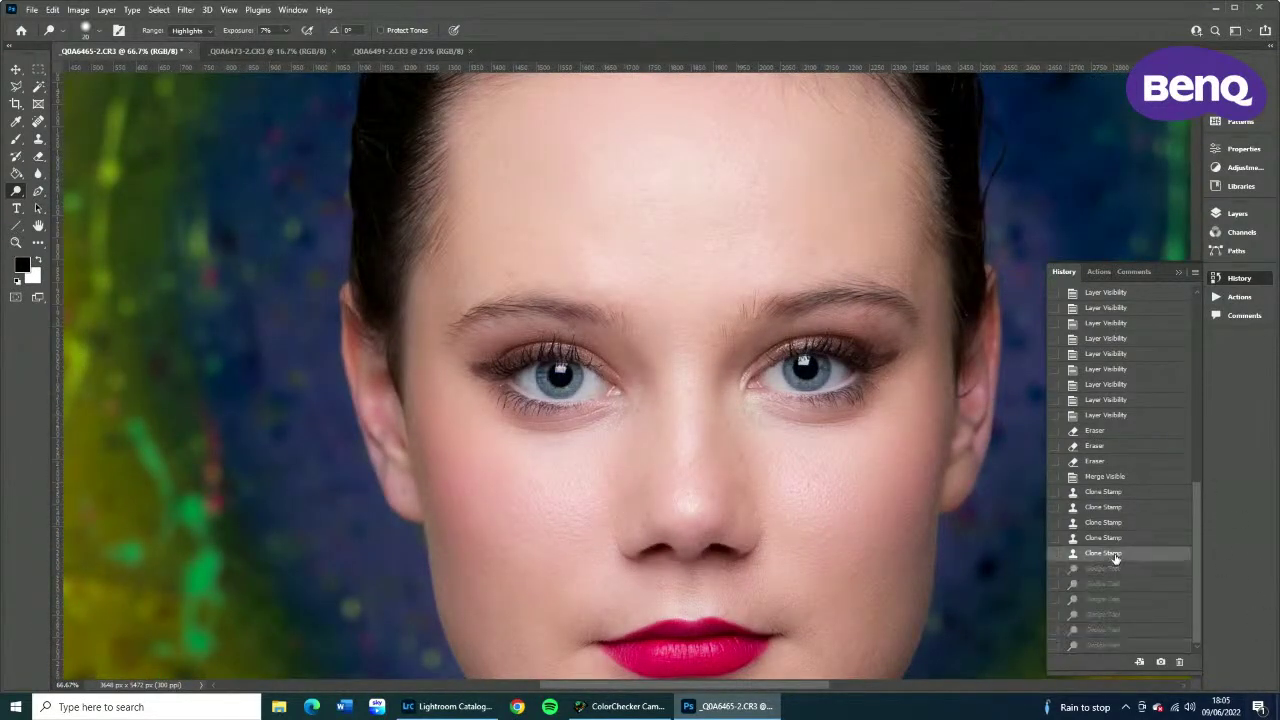
click(1112, 647)
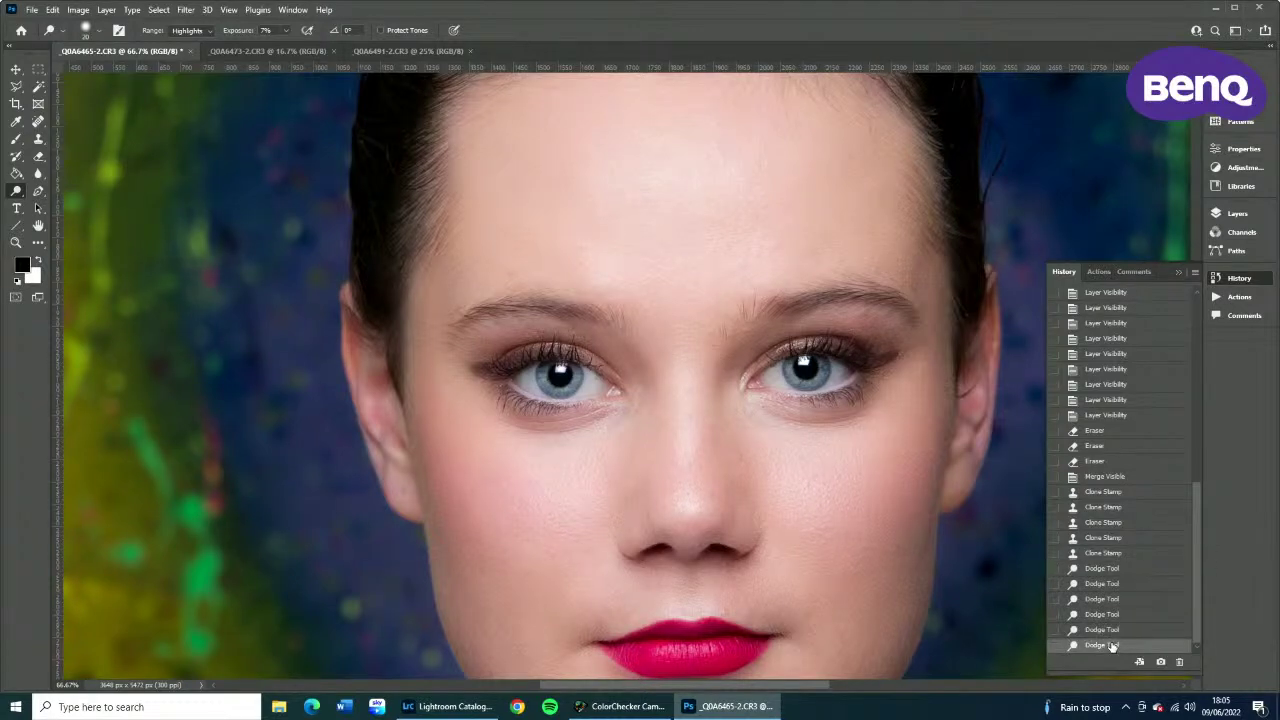
key(ctrl+minus)
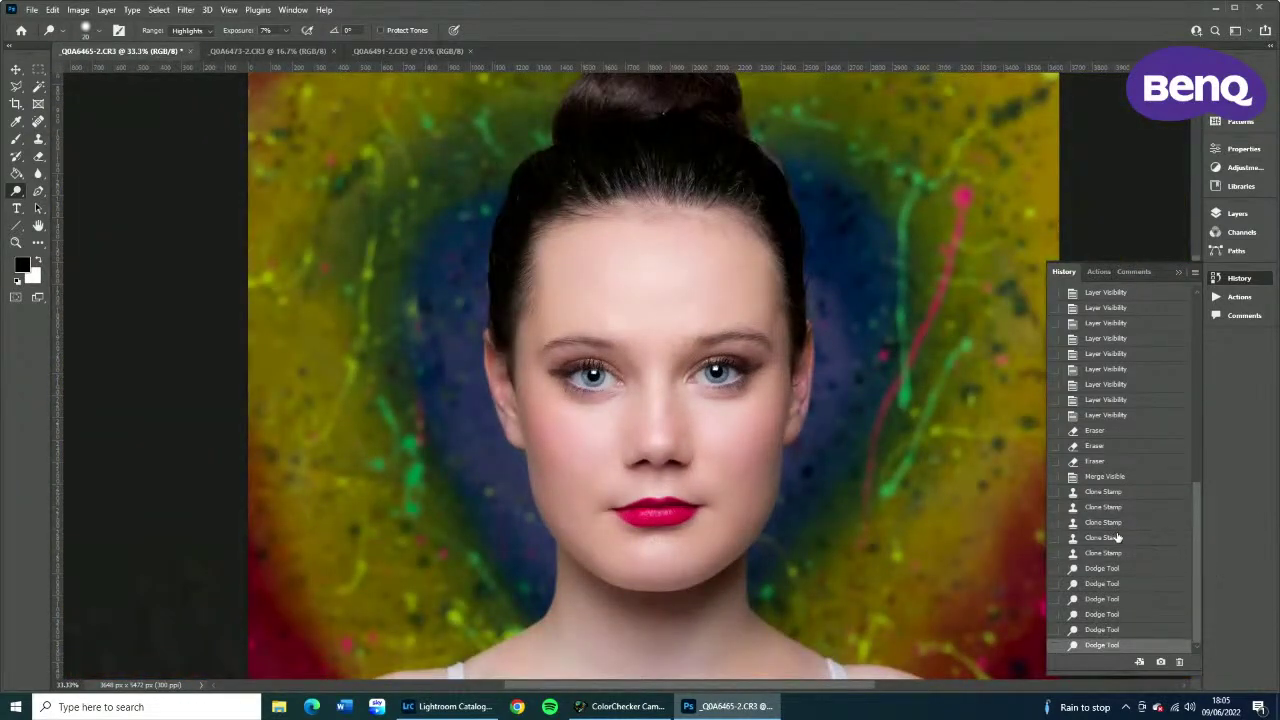
click(1104, 554)
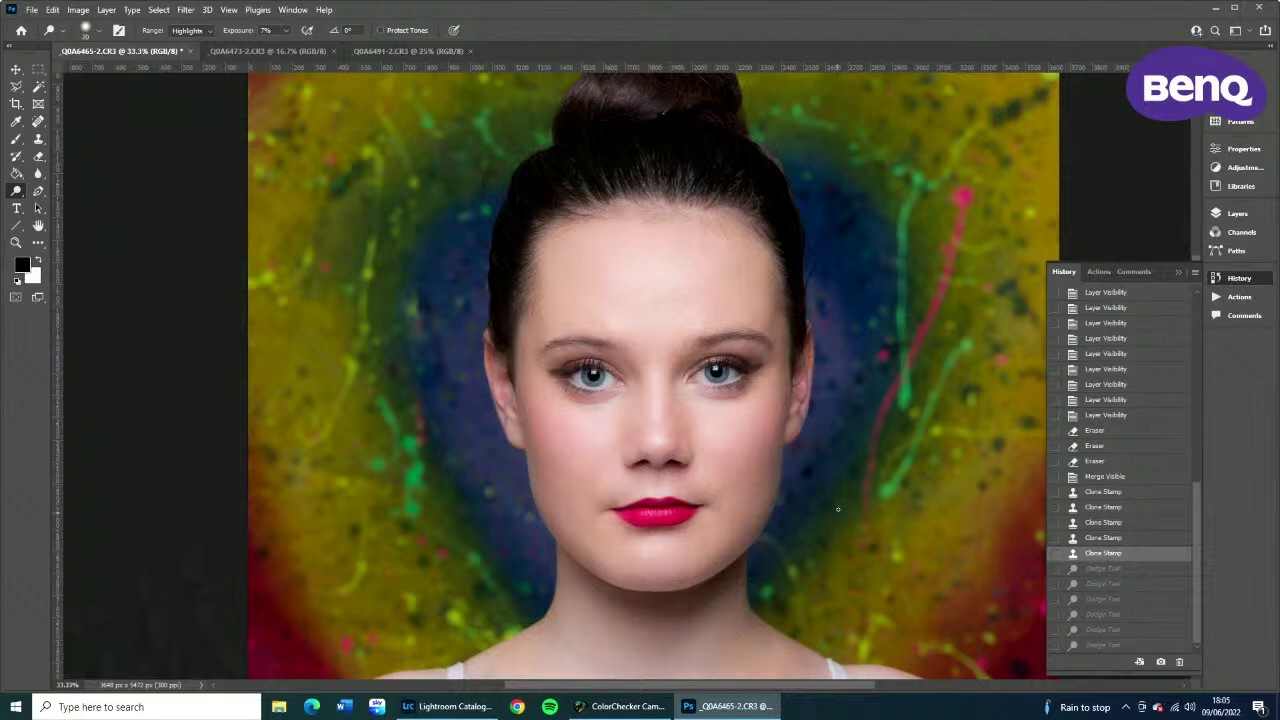
key(ctrl+minus)
key(ctrl+minus)
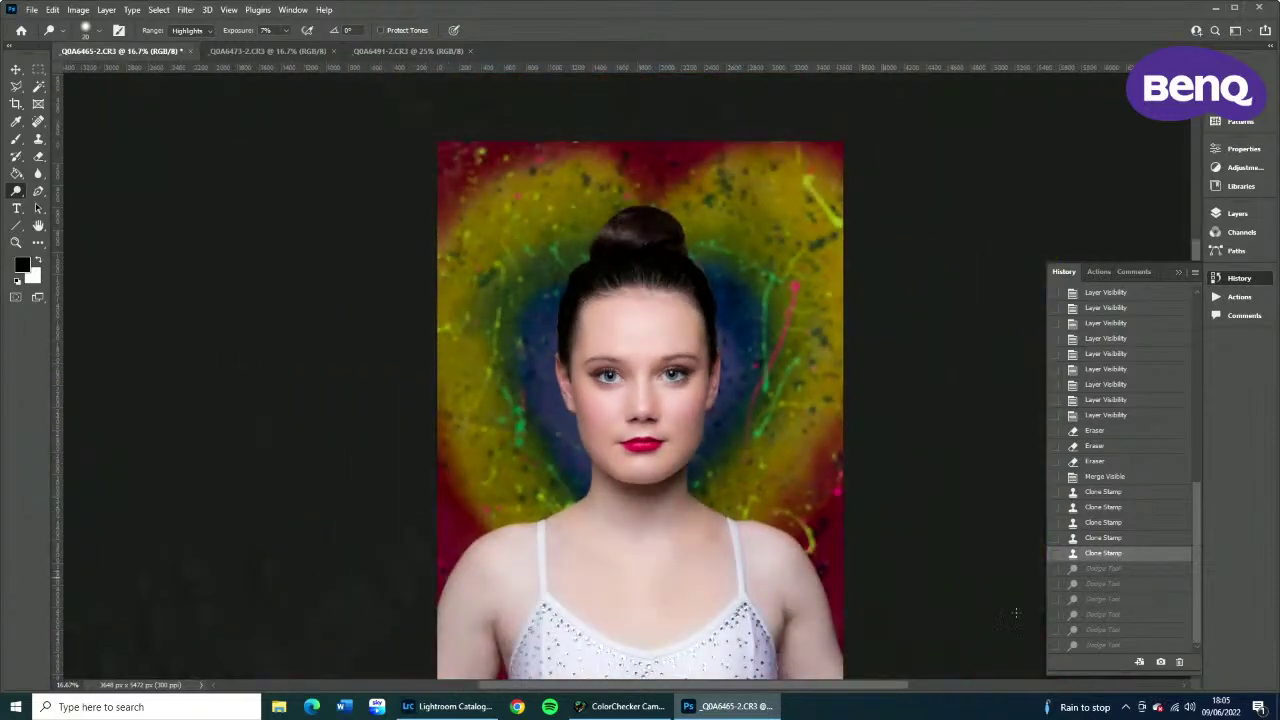
click(1137, 648)
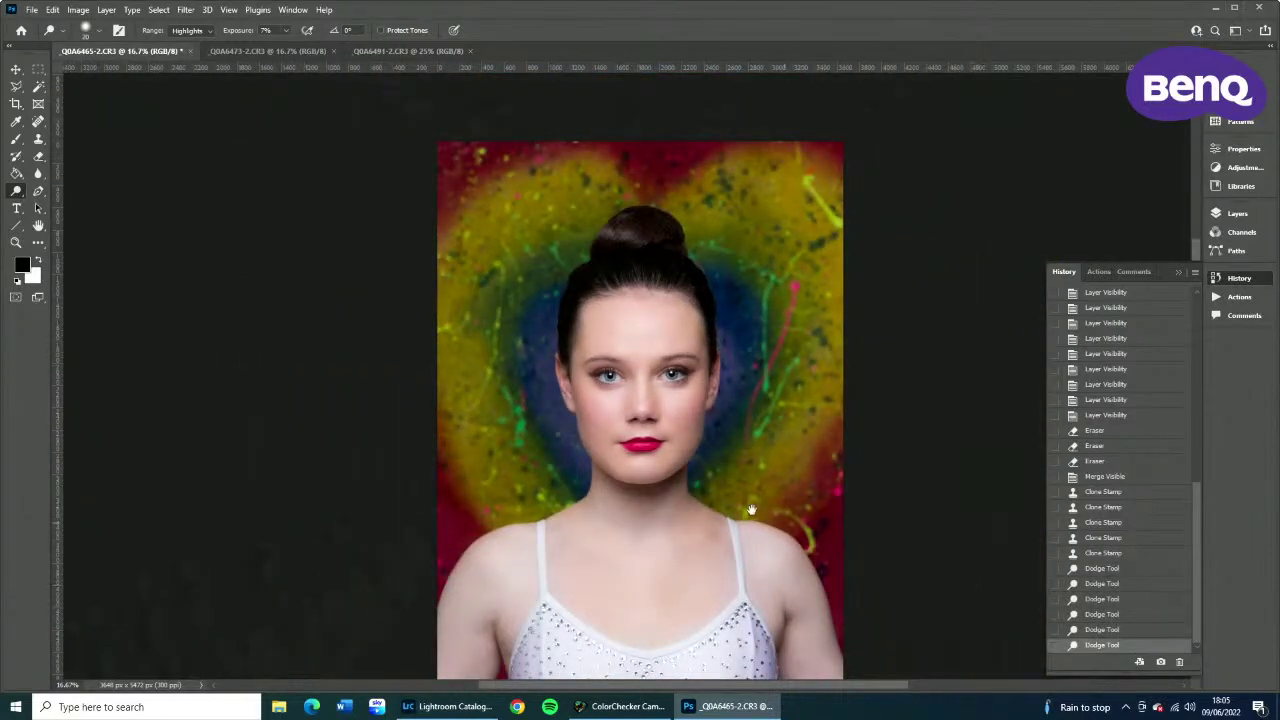
drag(751, 510, 673, 418)
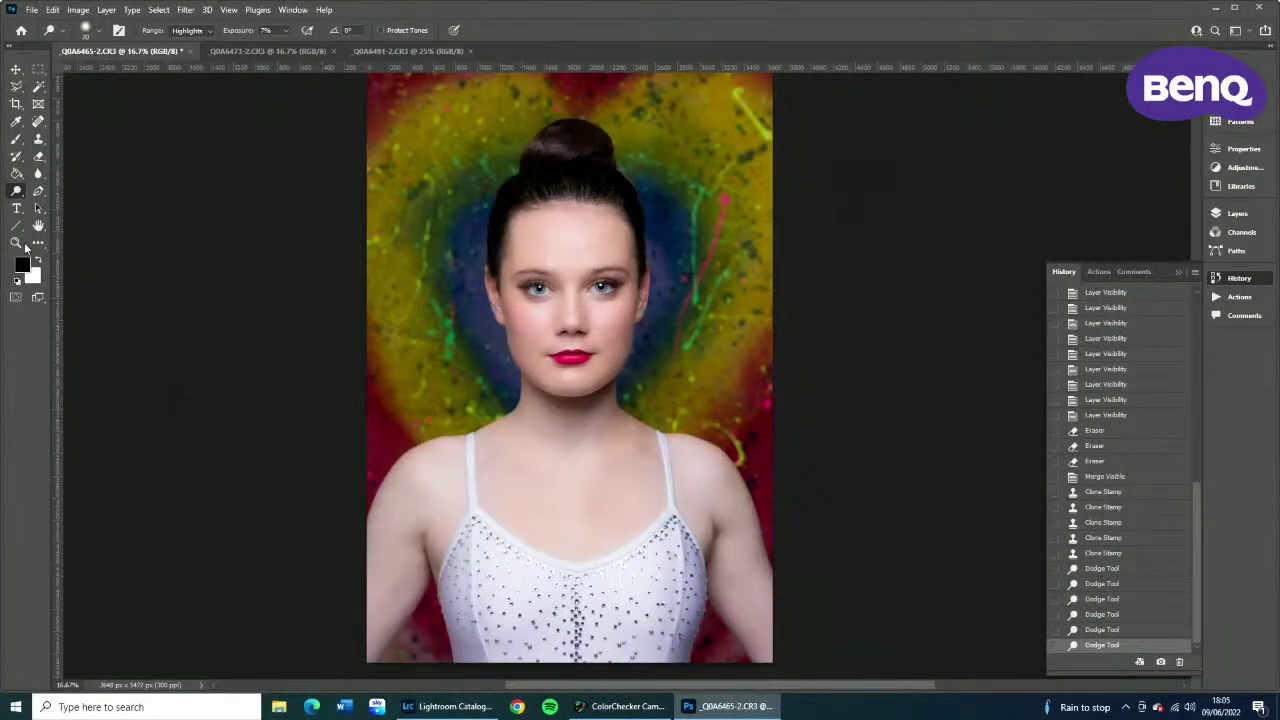
Set the last Clone Stamp history state as the History Brush source and set the brush opacity to 32%.
click(16, 242)
drag(632, 313, 632, 313)
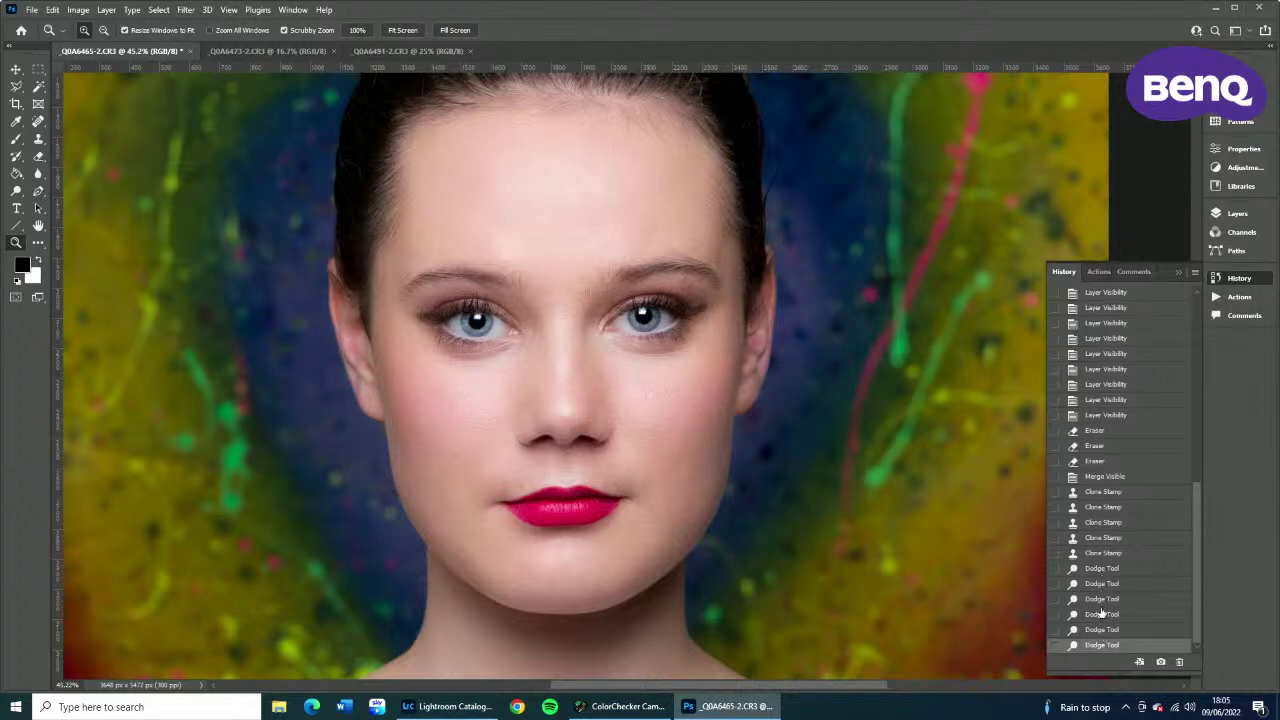
click(1055, 555)
click(17, 158)
drag(241, 33, 233, 35)
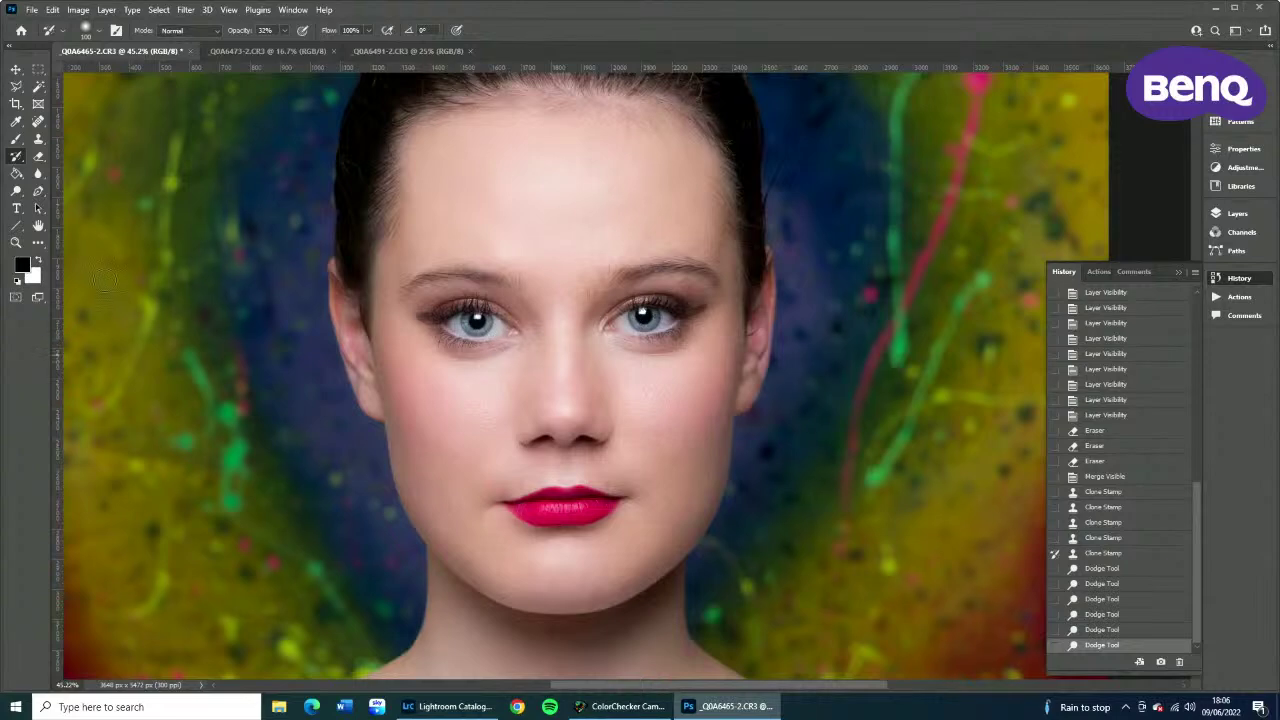
Partly restore the pre-Dodge iris of the eye on the image's left side using the History Brush at 32% opacity.
click(14, 244)
drag(448, 330, 490, 330)
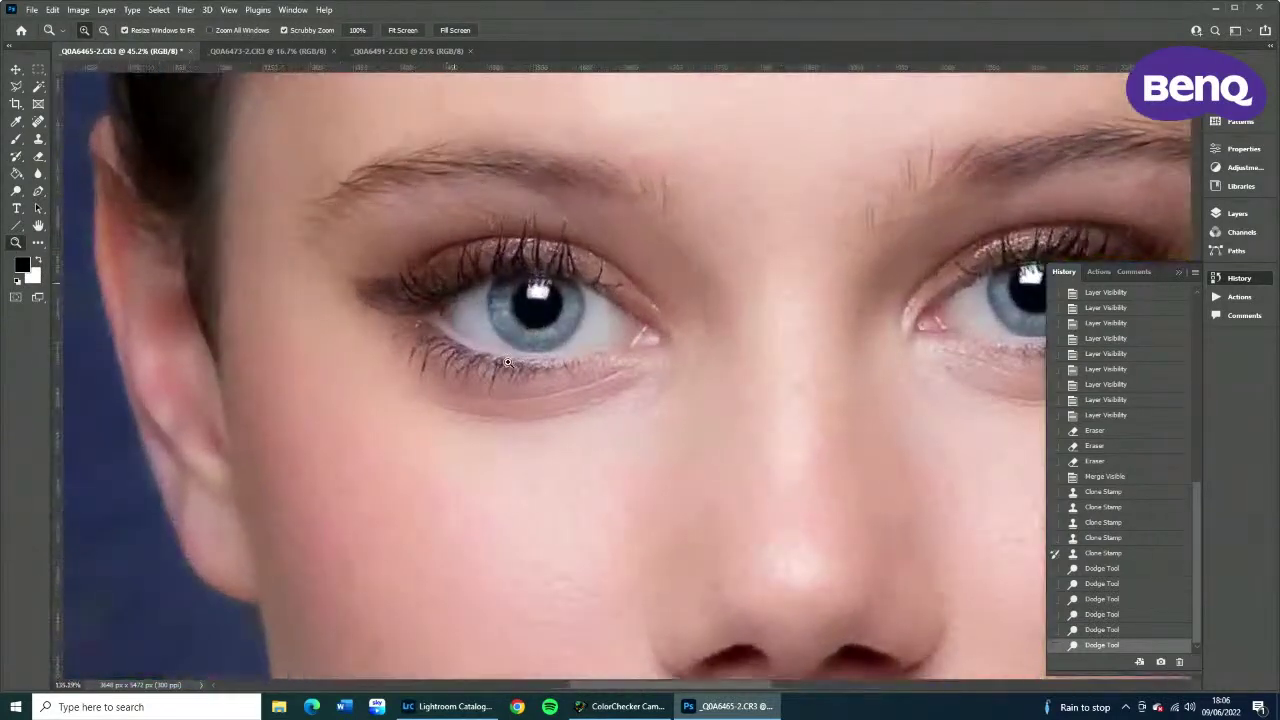
key(b)
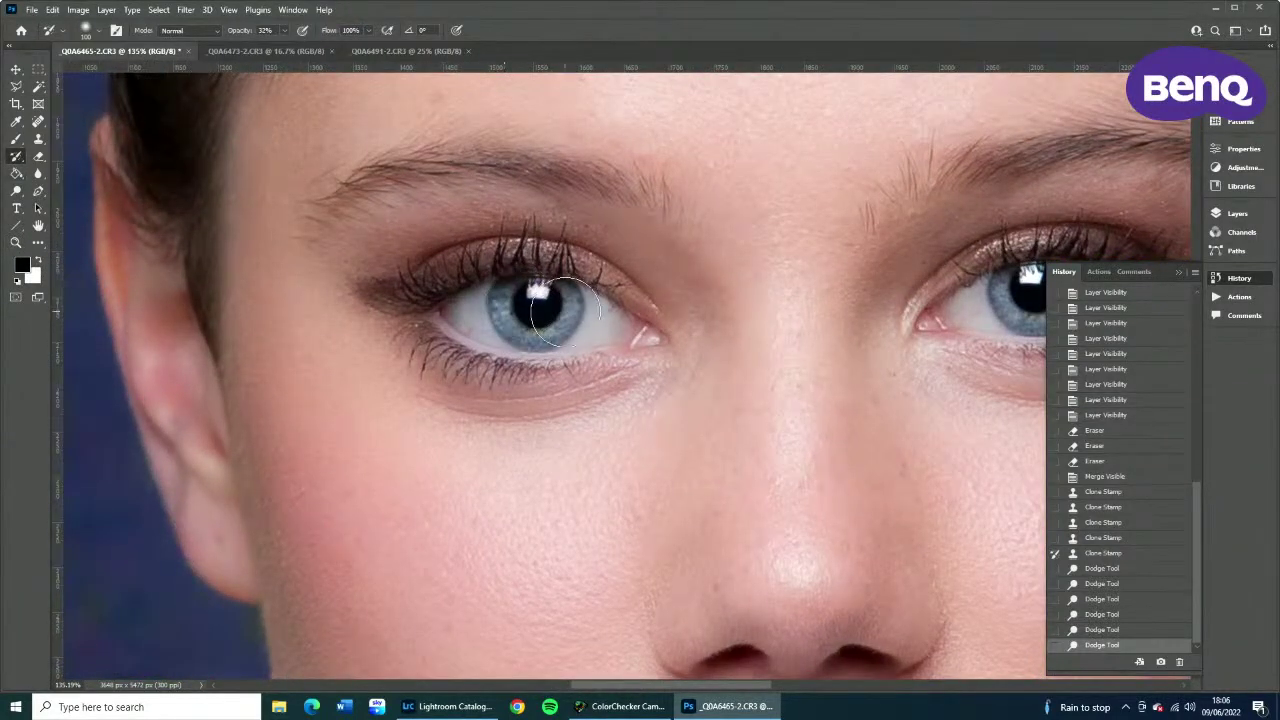
drag(547, 292, 525, 302)
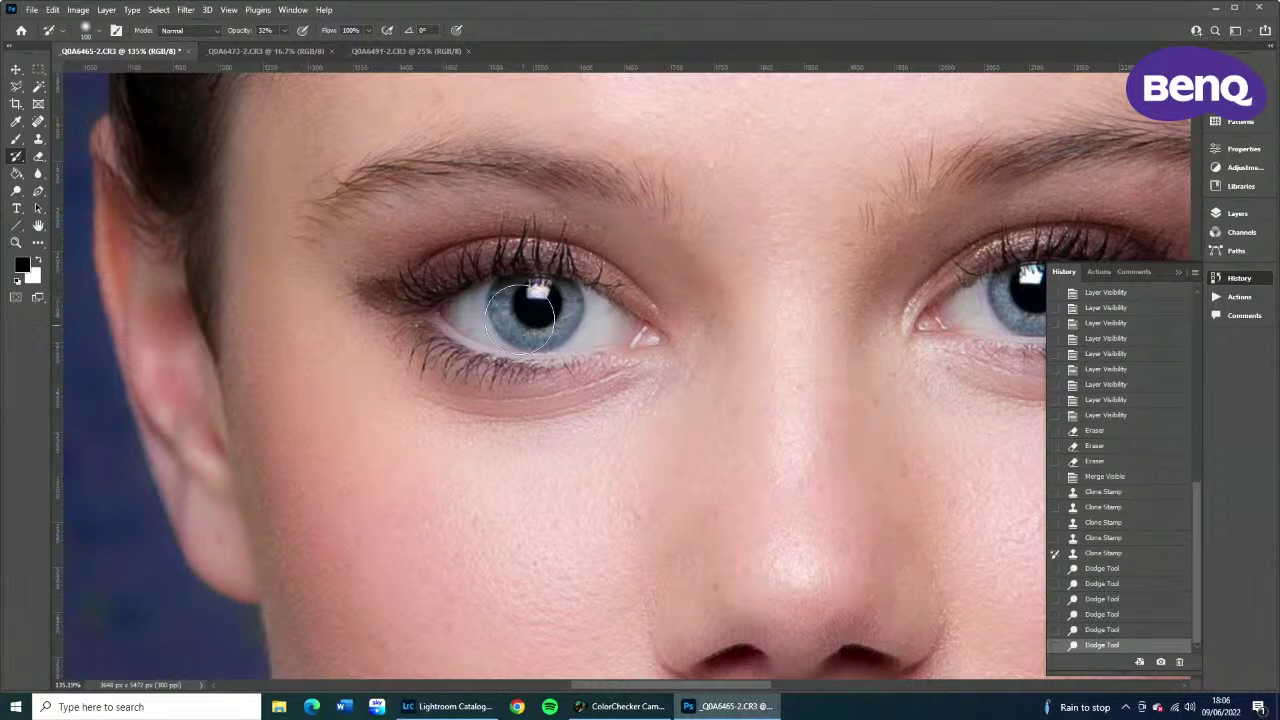
Soften the dodged iris of the eye on the image's right side with the same History Brush at 32% opacity.
drag(1035, 298, 810, 320)
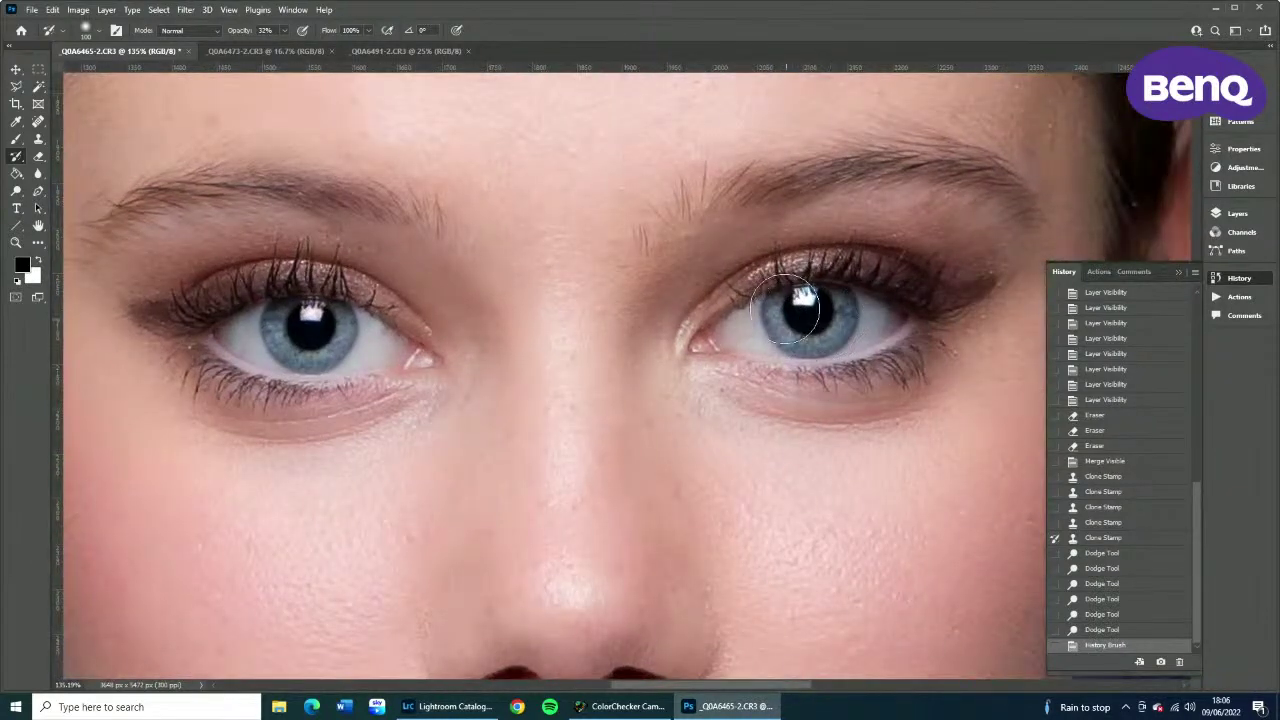
Tone down the brightened pupil of the eye on the image's right side with the History Brush at 32% opacity.
drag(823, 320, 818, 312)
key(ctrl+minus)
key(ctrl+minus)
key(ctrl+minus)
key(ctrl+minus)
key(ctrl+minus)
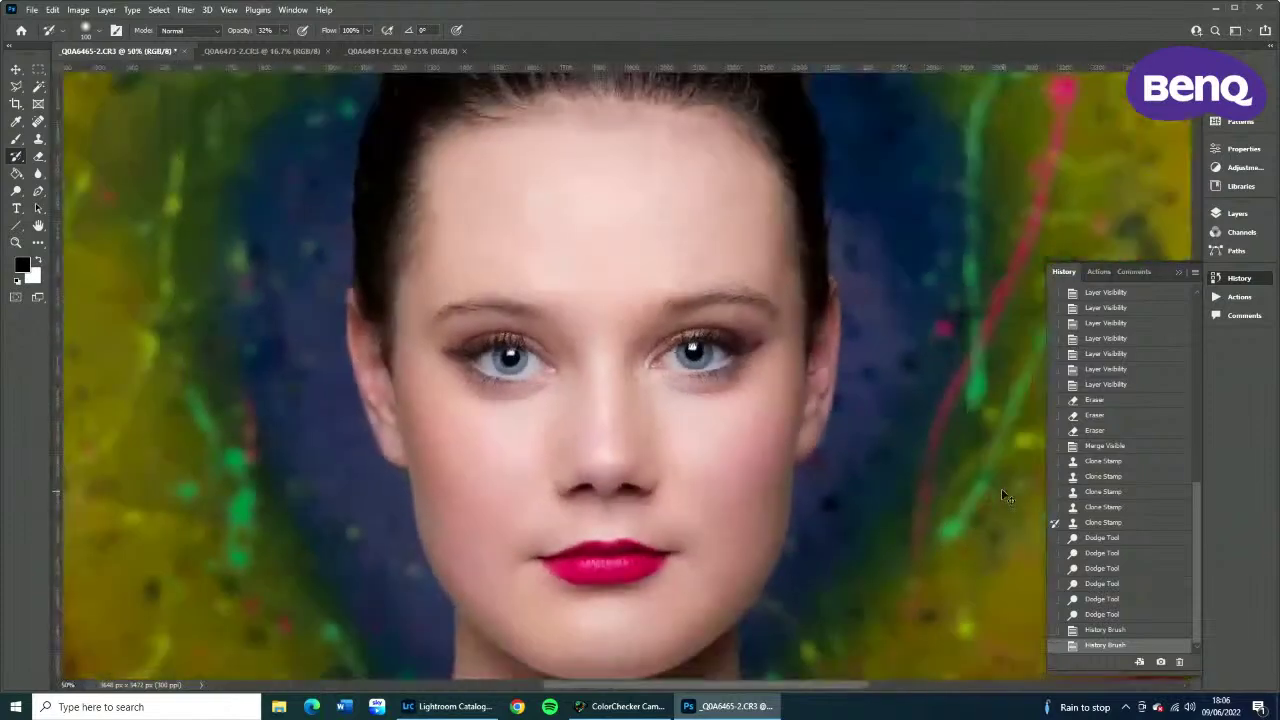
Compare the portrait before and after the two History Brush strokes by stepping between history states.
click(1114, 616)
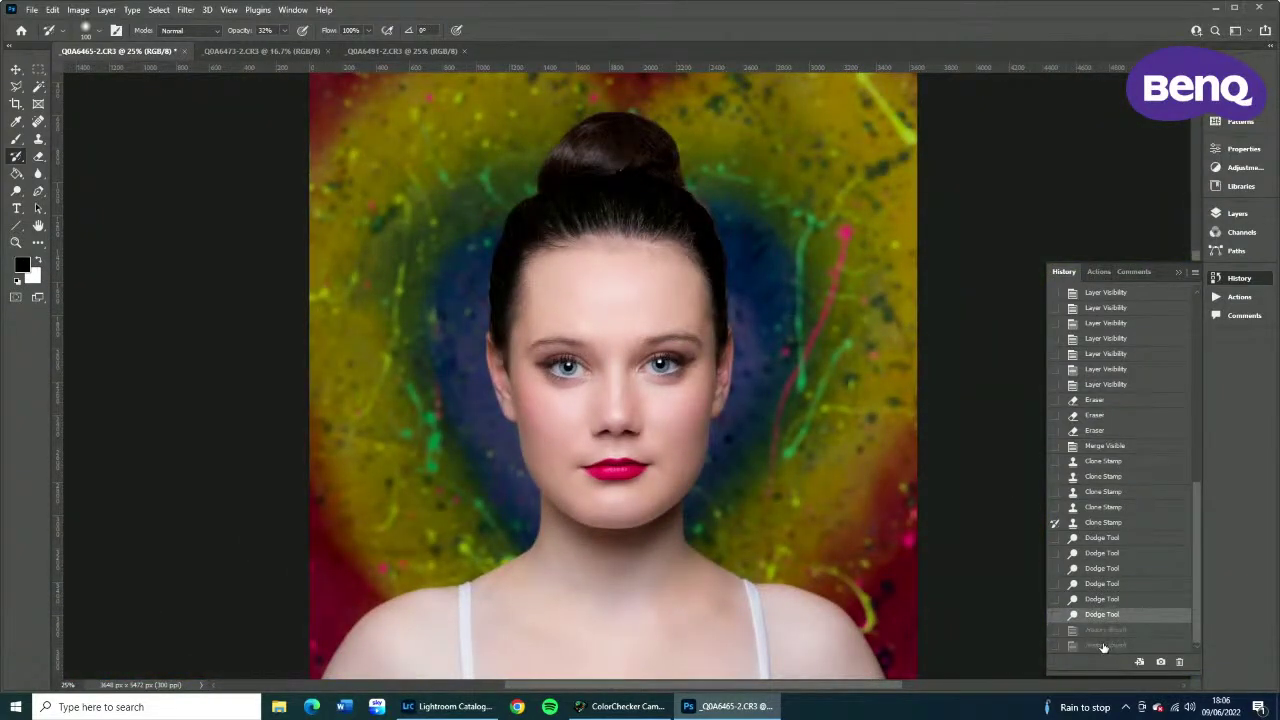
click(1103, 646)
key(ctrl+minus)
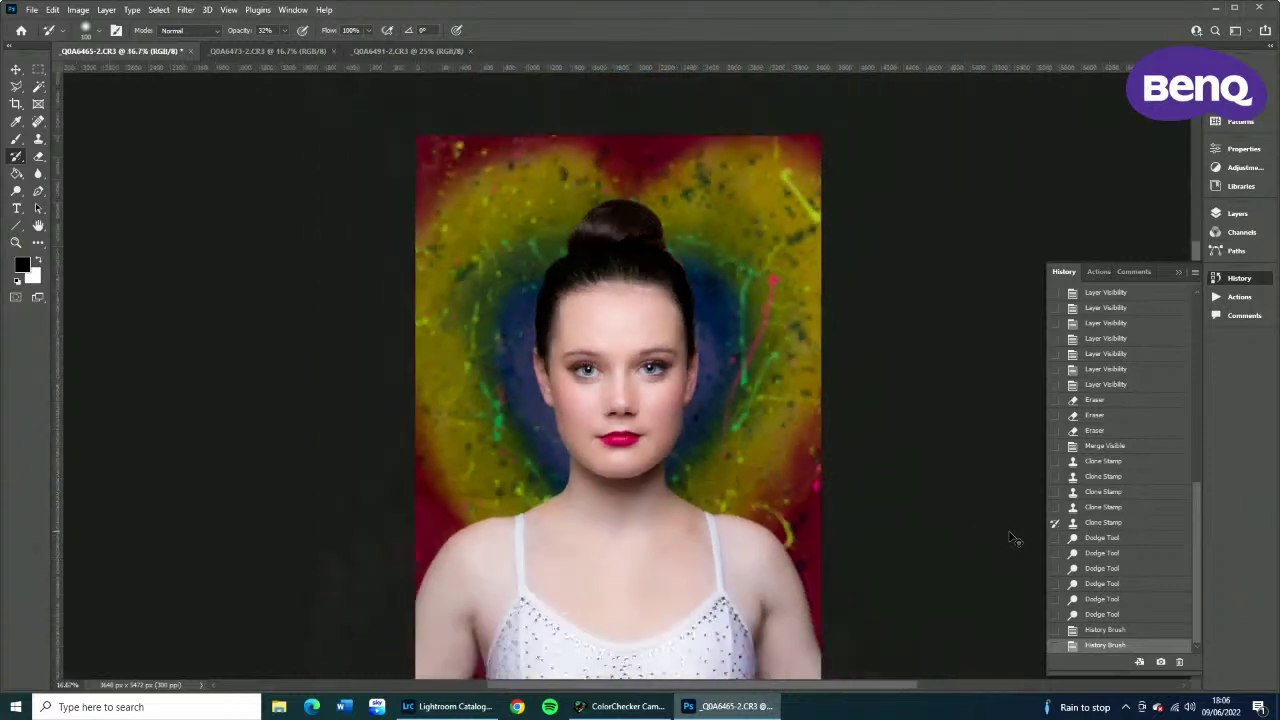
Crop the portrait vertically to 6 x 8 in at 300 px/in, framing the head, shoulders and upper torso.
mouse_move(712, 410)
mouse_down()
mouse_move(706, 363)
mouse_move(692, 400)
mouse_up()
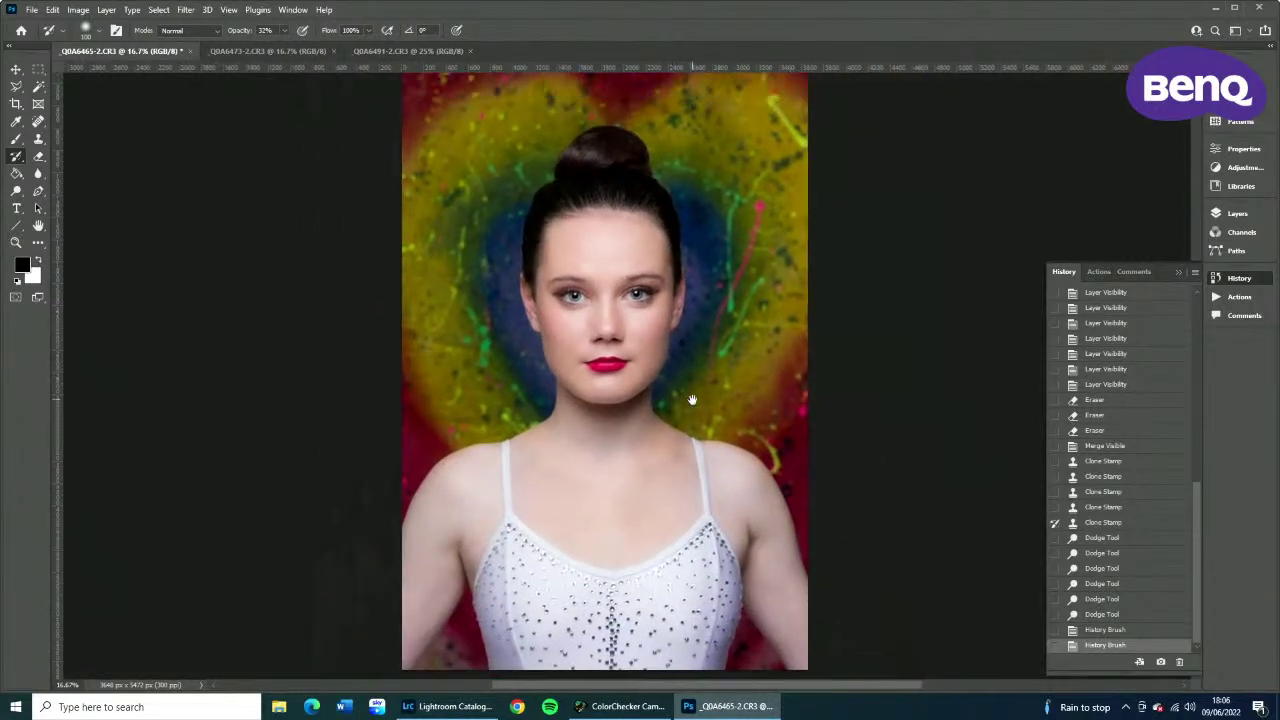
key(c)
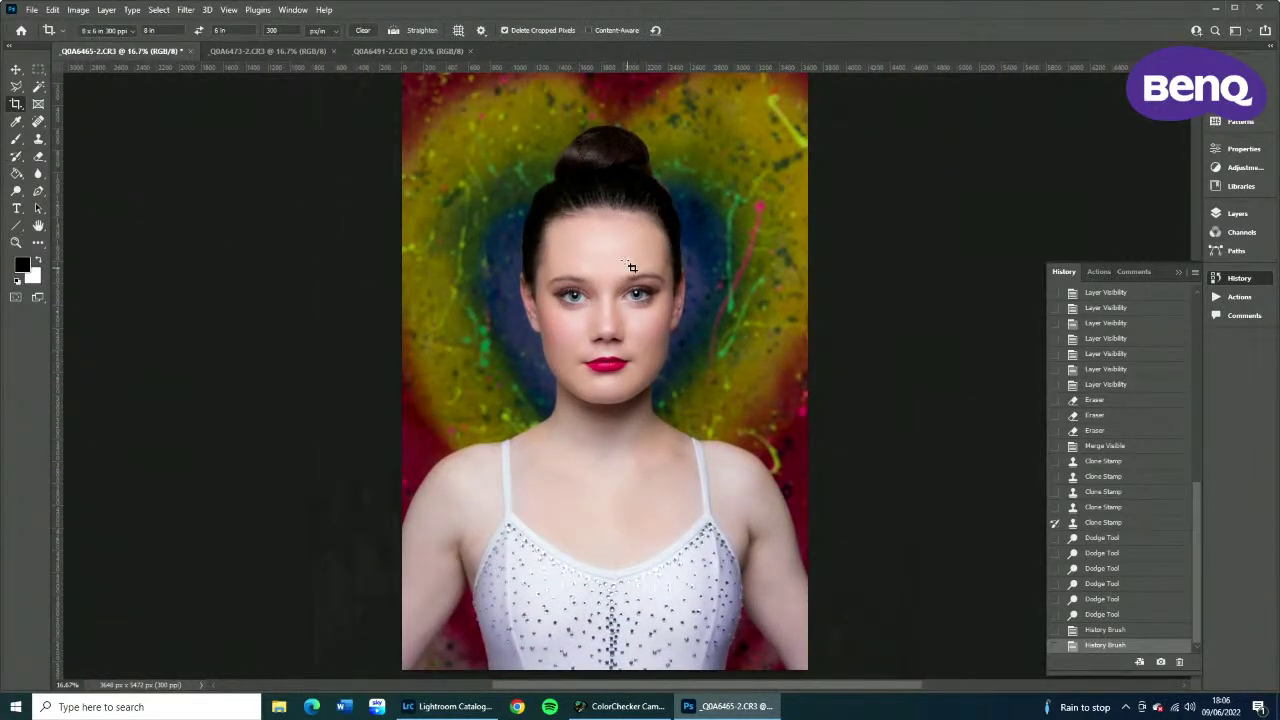
mouse_move(403, 113)
mouse_down()
mouse_move(780, 340)
mouse_move(985, 560)
mouse_up()
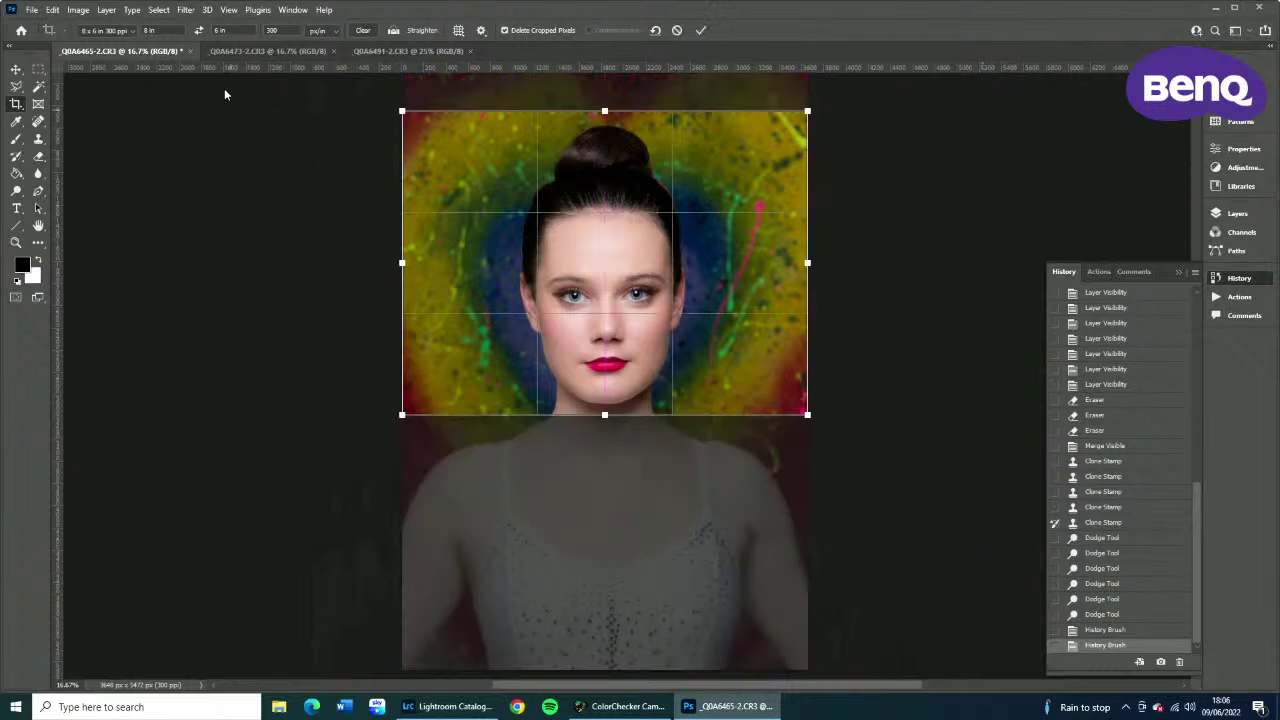
click(199, 30)
drag(752, 419, 684, 450)
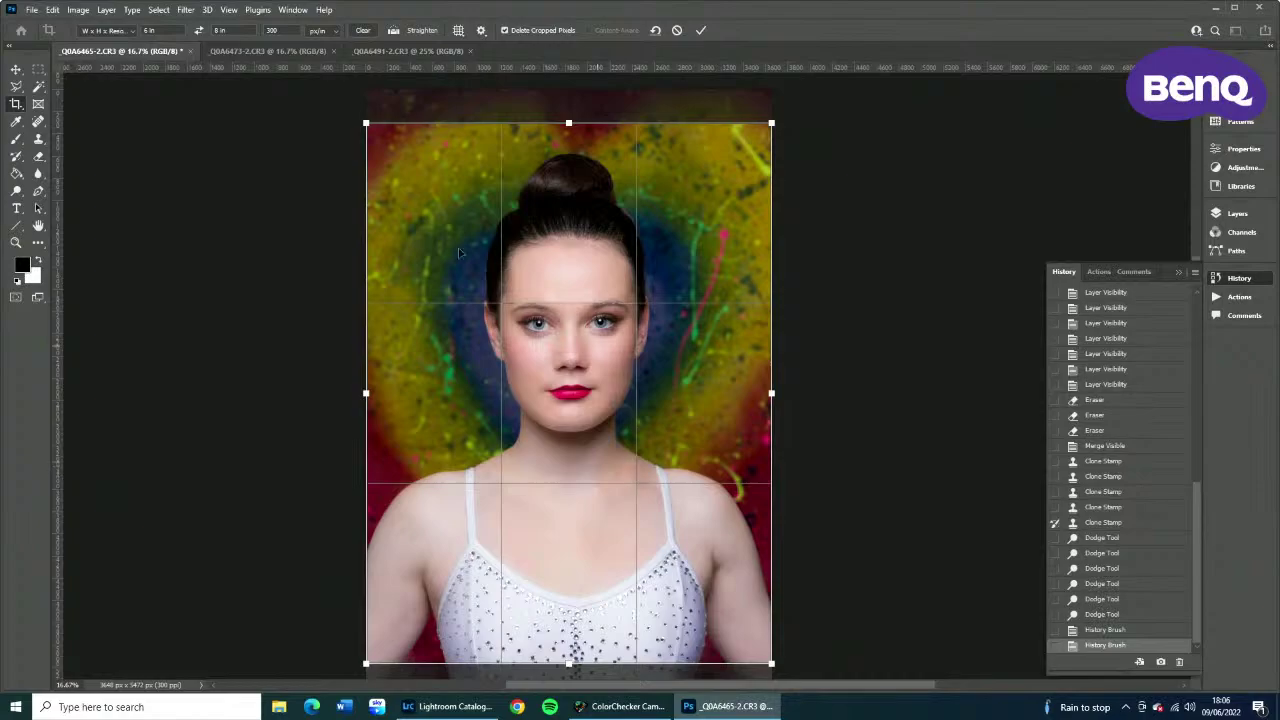
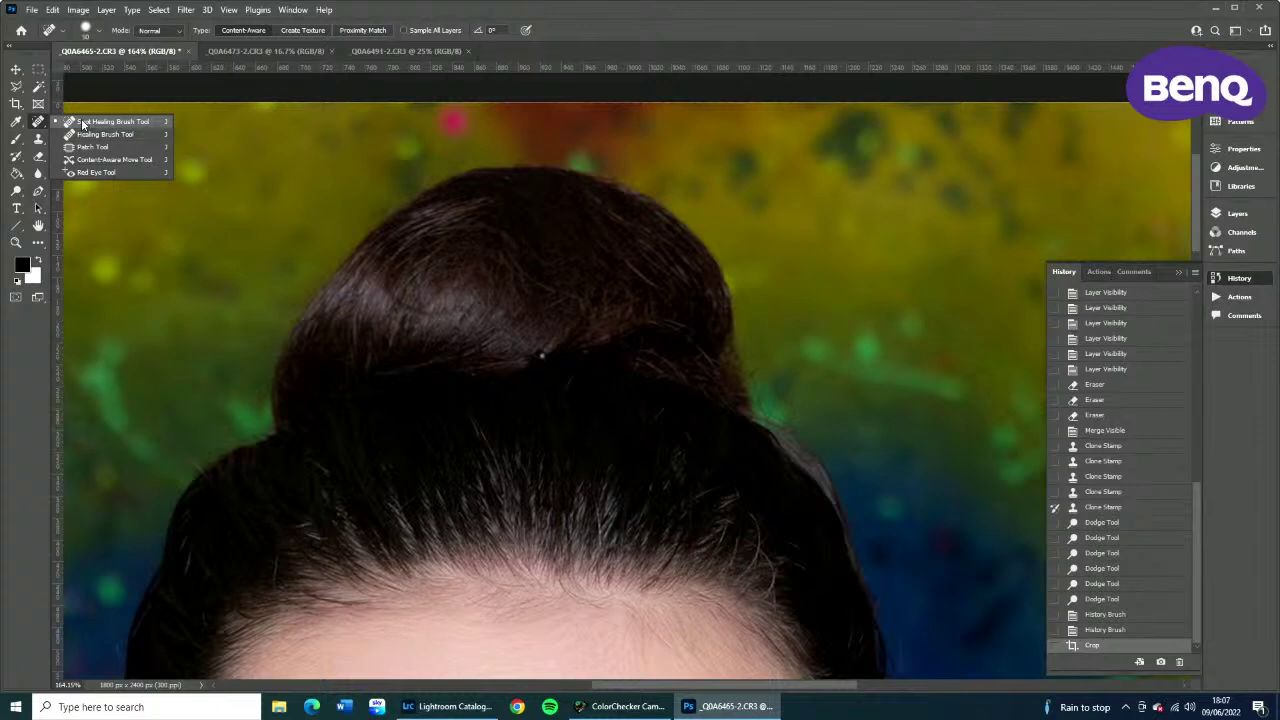
Try to remove the white speck below the hair bun with the Spot Healing Brush and undo it.
click(82, 122)
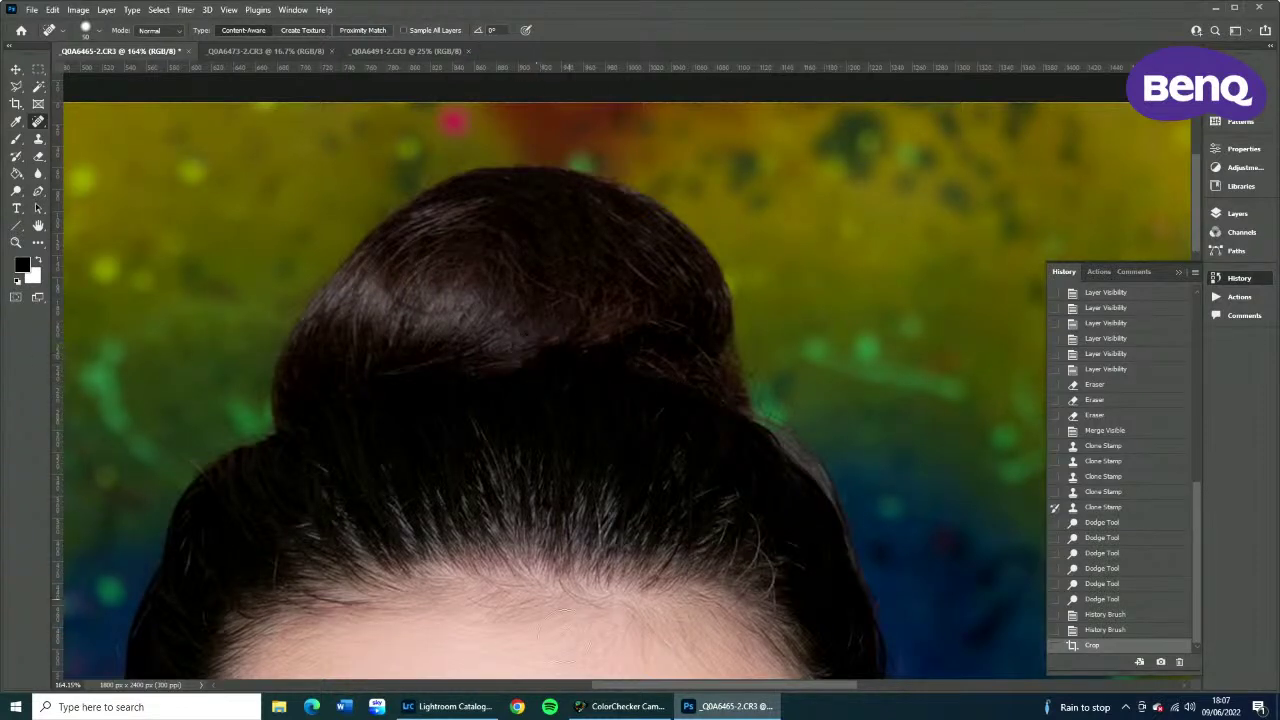
click(541, 352)
key(ctrl+z)
Try to heal the white speck with the Healing Brush, sampling from the nearby hair in the bun.
right_click(38, 122)
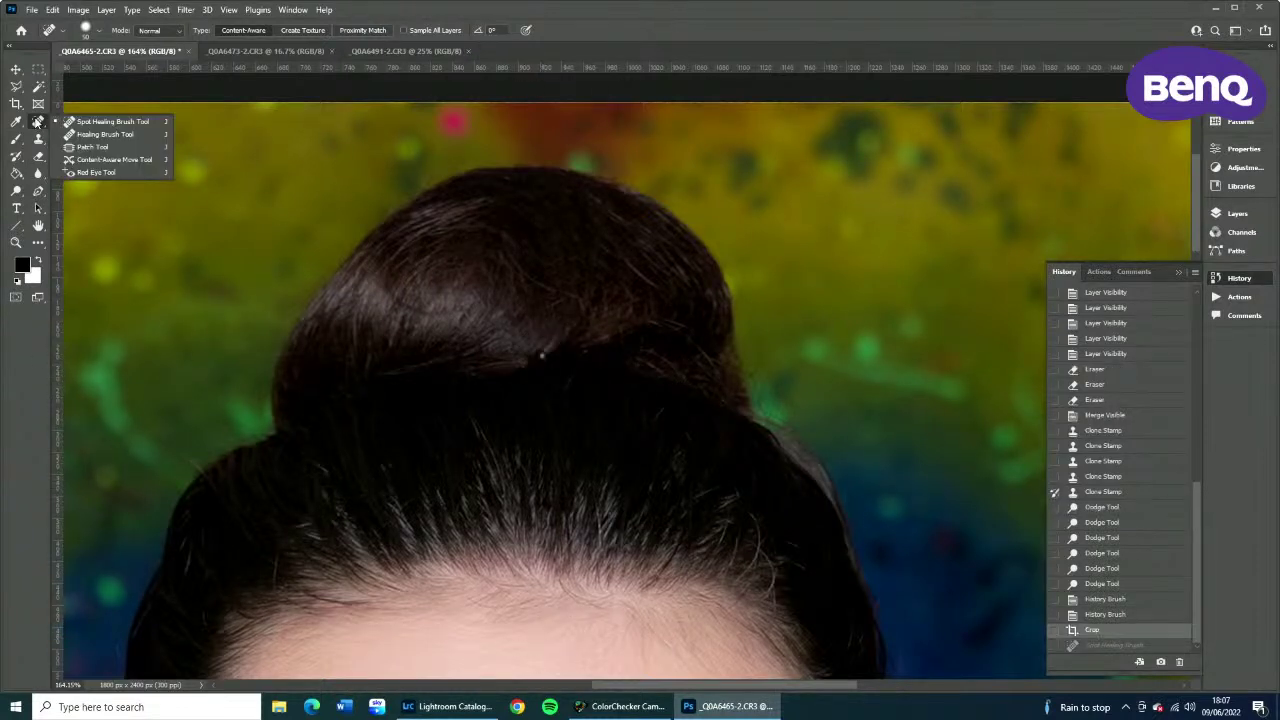
click(100, 134)
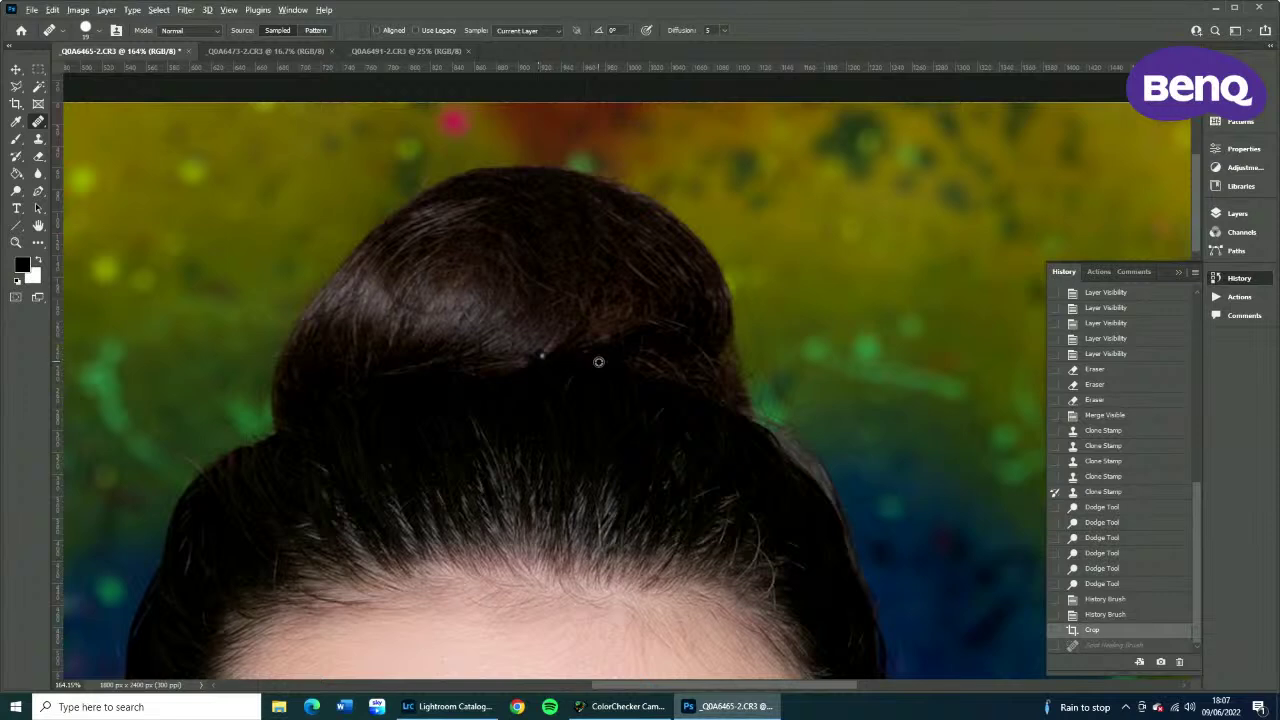
alt+click(564, 325)
click(543, 354)
Try to cover the white speck with a smaller Clone Stamp in Normal mode at 100% opacity and undo it.
right_click(33, 124)
click(36, 140)
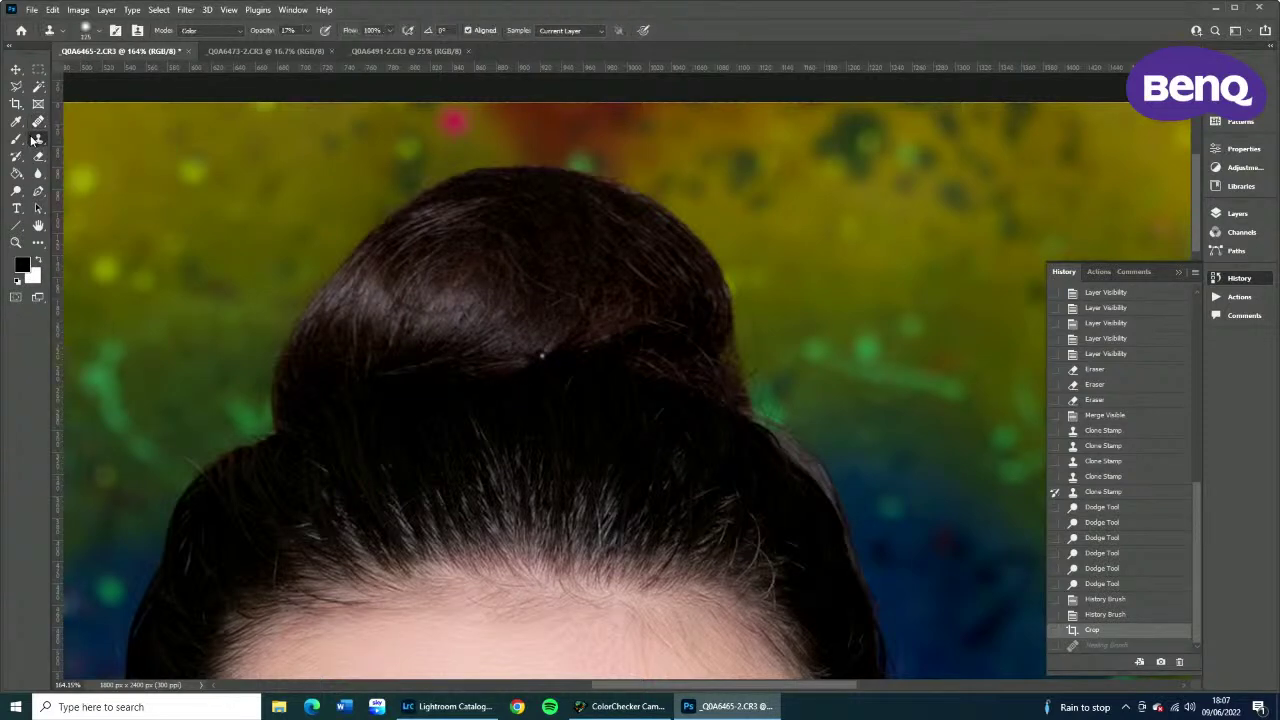
click(196, 30)
click(227, 42)
key(0)
key([)
key([)
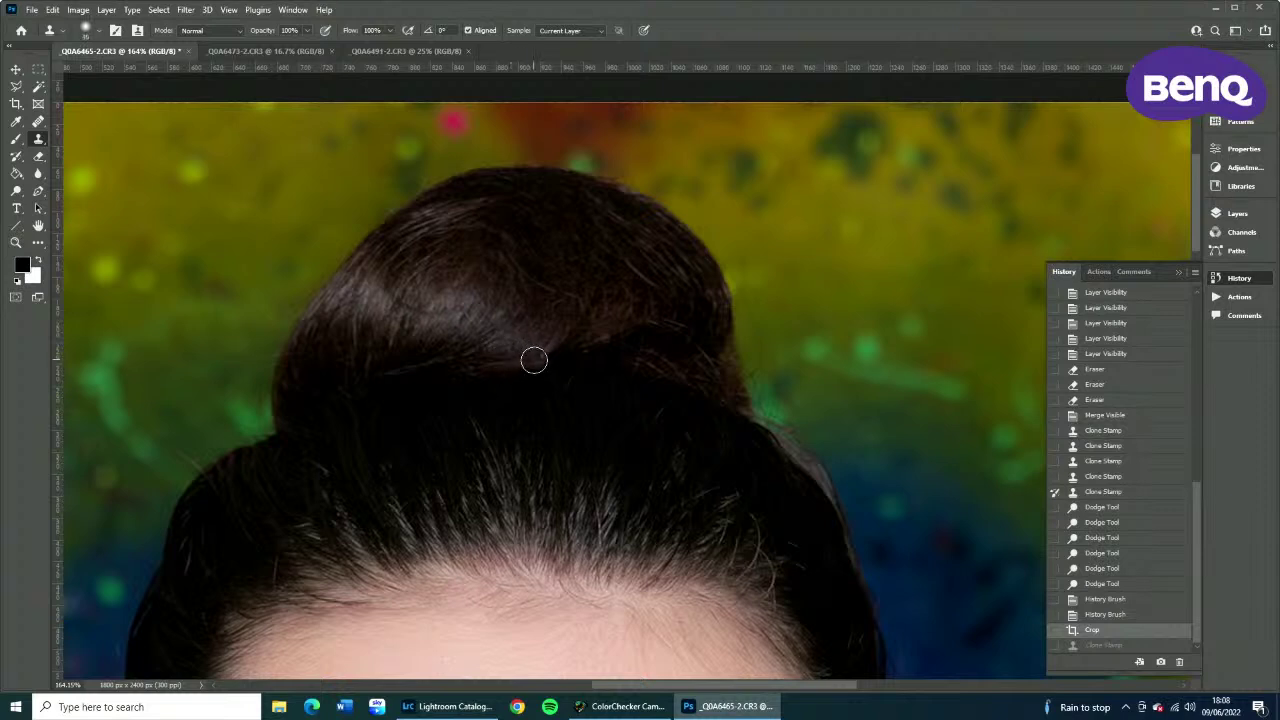
click(543, 357)
key(ctrl+z)
Patch the white speck below the bun with hair from beside it using the Patch tool, and clear the selection.
drag(38, 121, 90, 147)
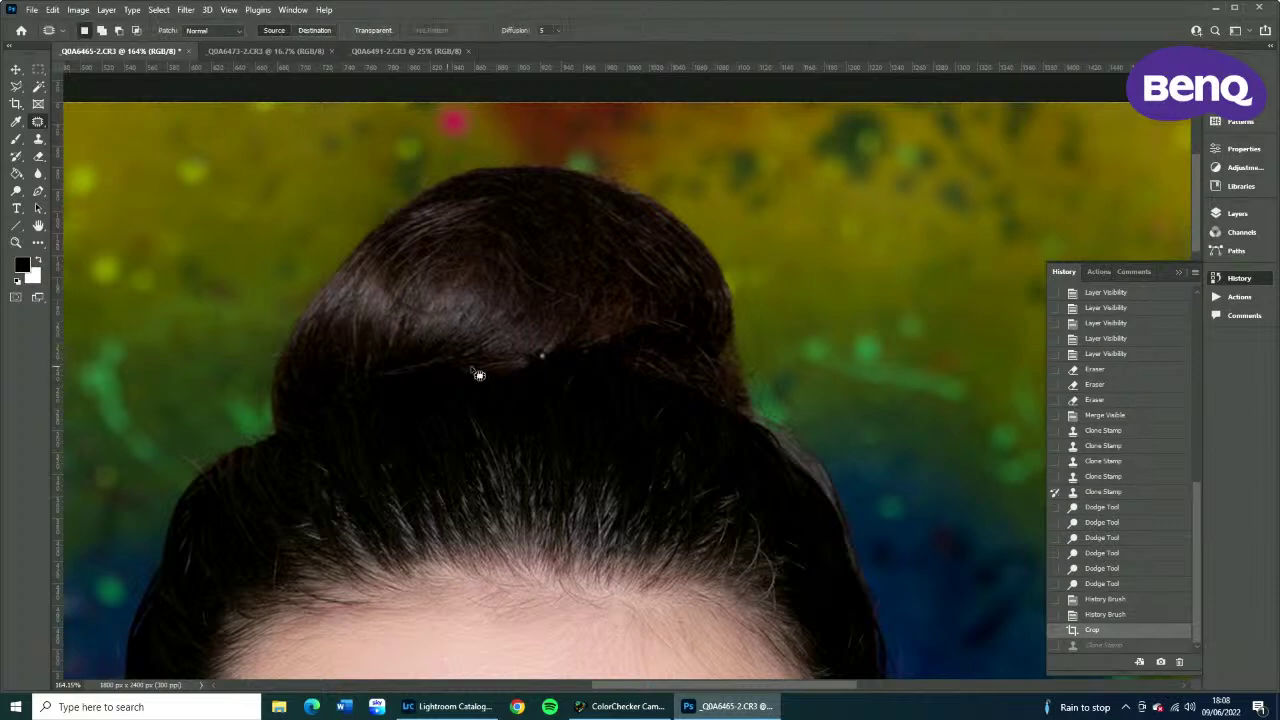
mouse_move(572, 370)
mouse_down()
mouse_move(540, 366)
mouse_move(532, 345)
mouse_move(575, 372)
mouse_move(612, 372)
mouse_move(530, 370)
mouse_up()
key(ctrl+d)
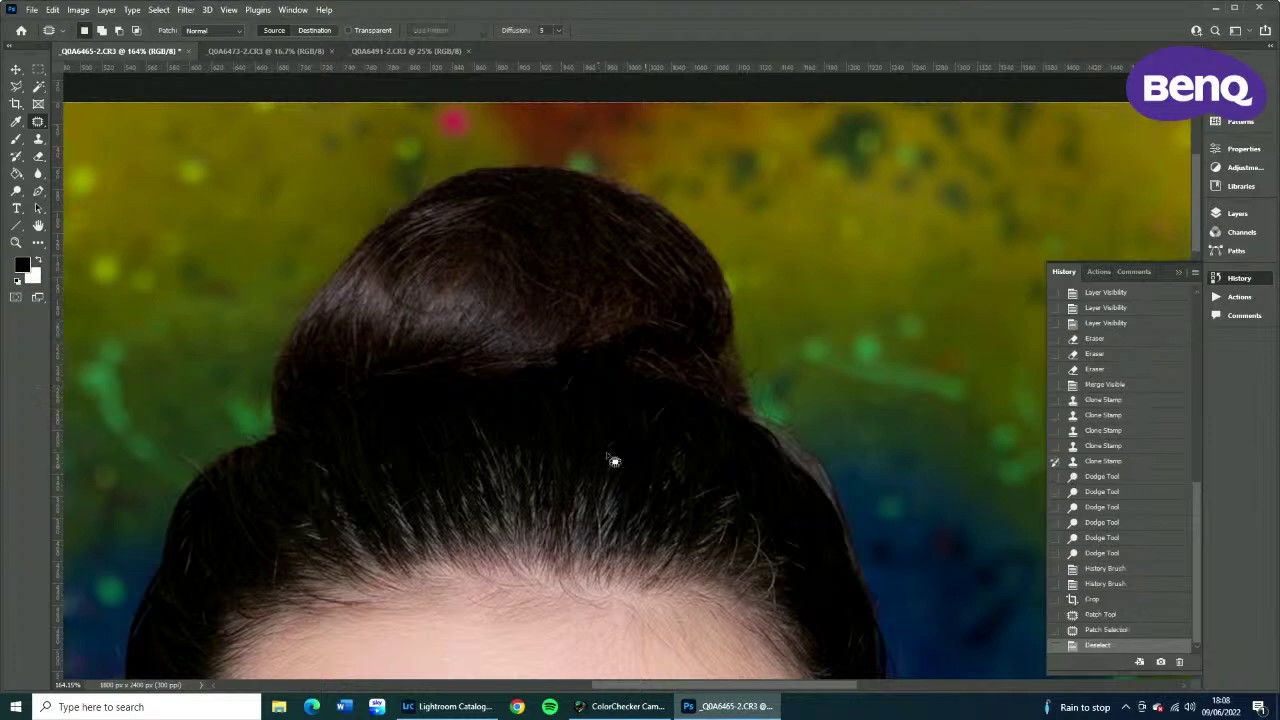
Examine the whole cropped portrait, from the hair and face down to the costume.
key(ctrl+minus)
key(ctrl+minus)
key(ctrl+minus)
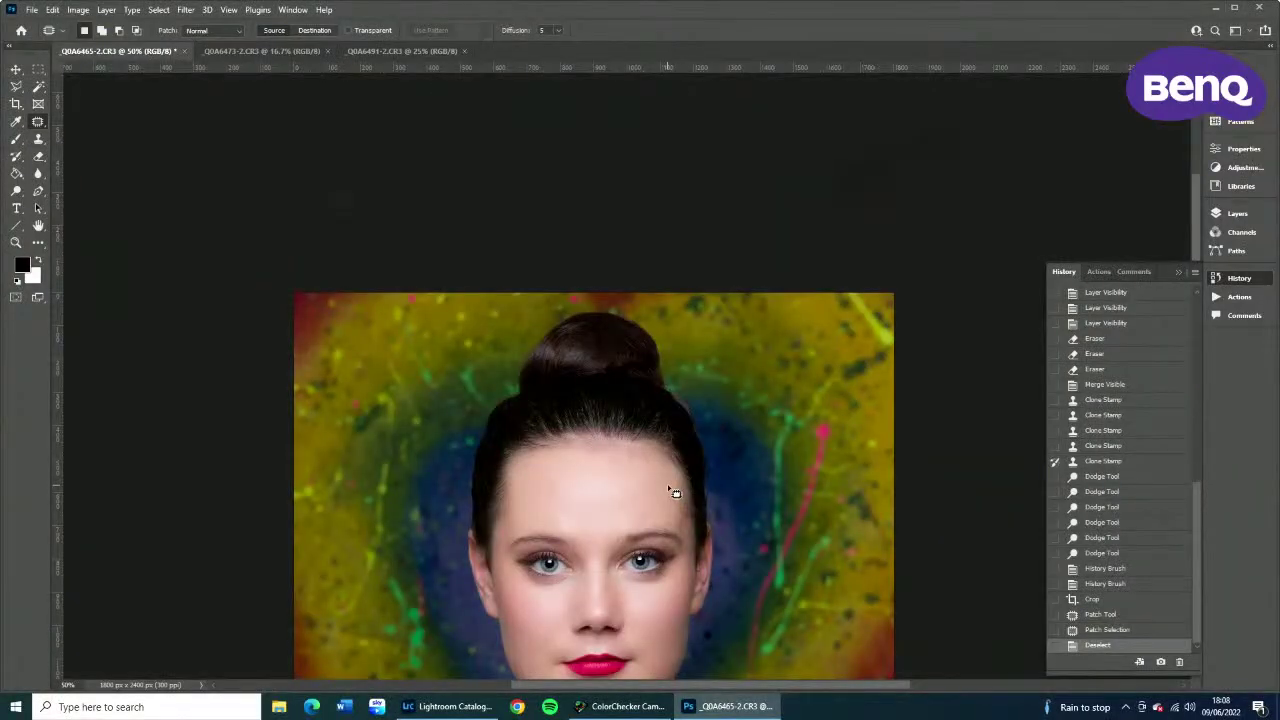
scroll(676, 374, down, 3)
key(ctrl+minus)
key(ctrl+minus)
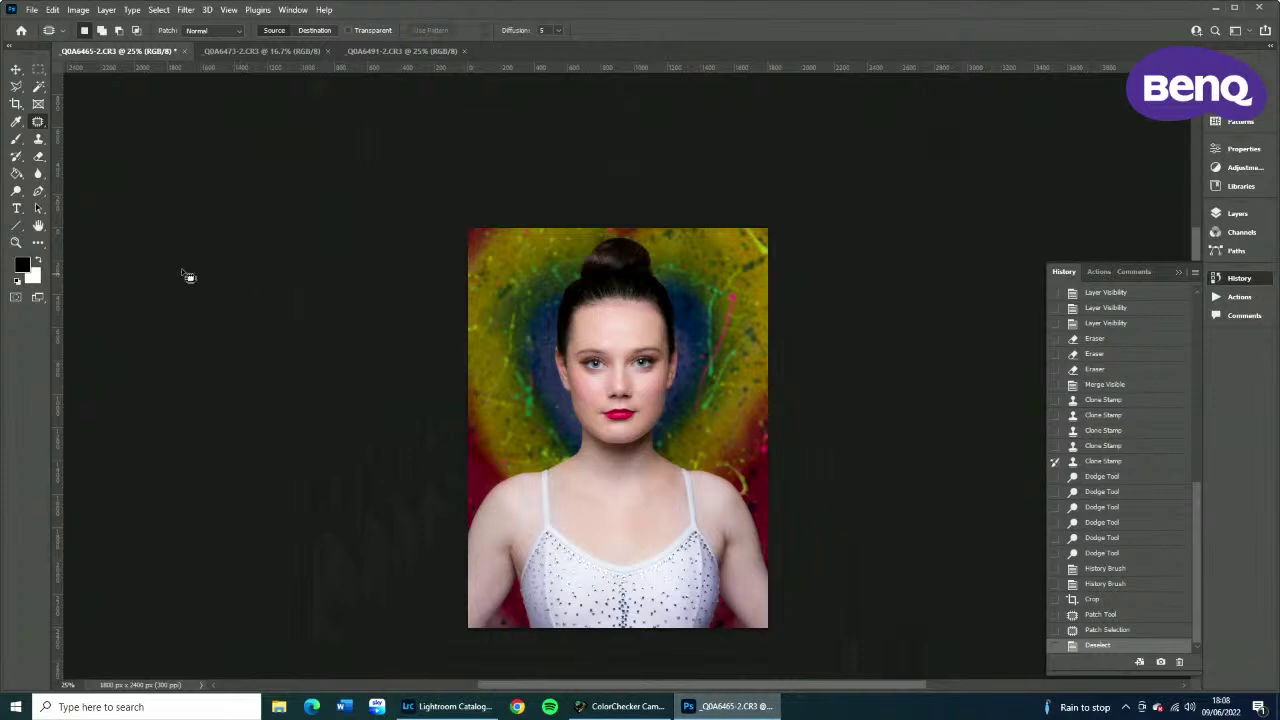
click(16, 242)
click(692, 452)
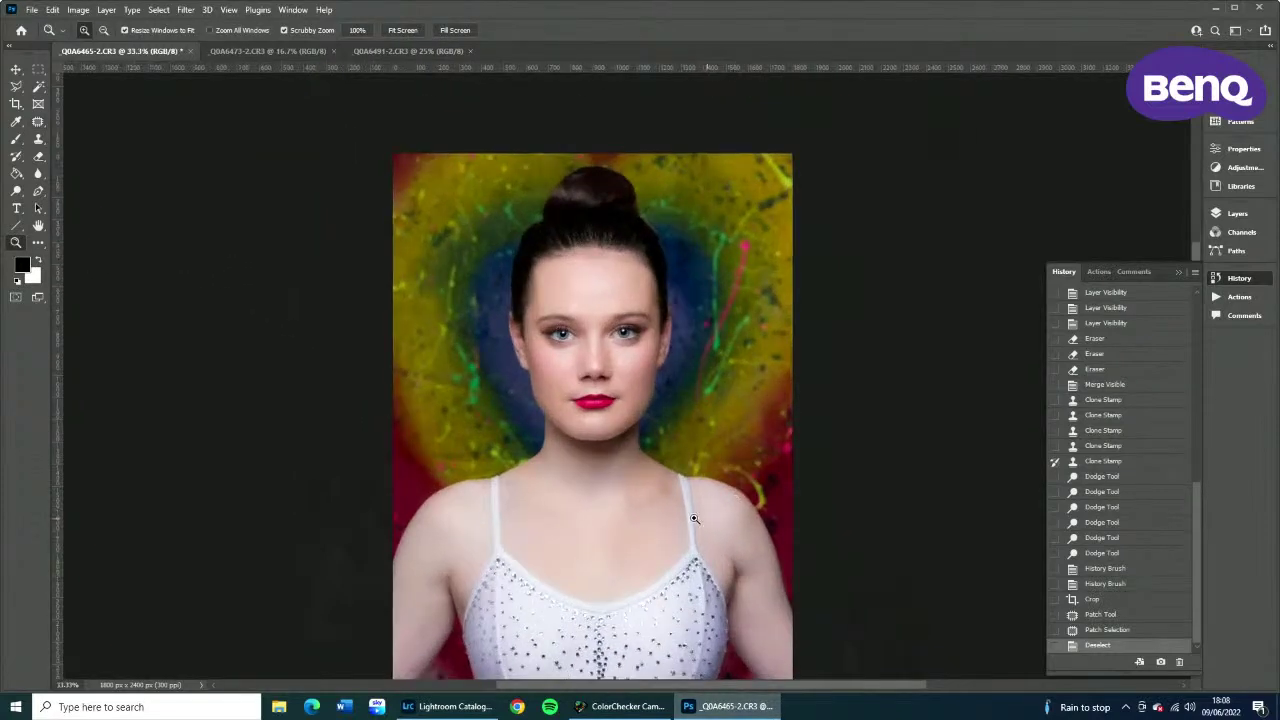
drag(646, 492, 645, 447)
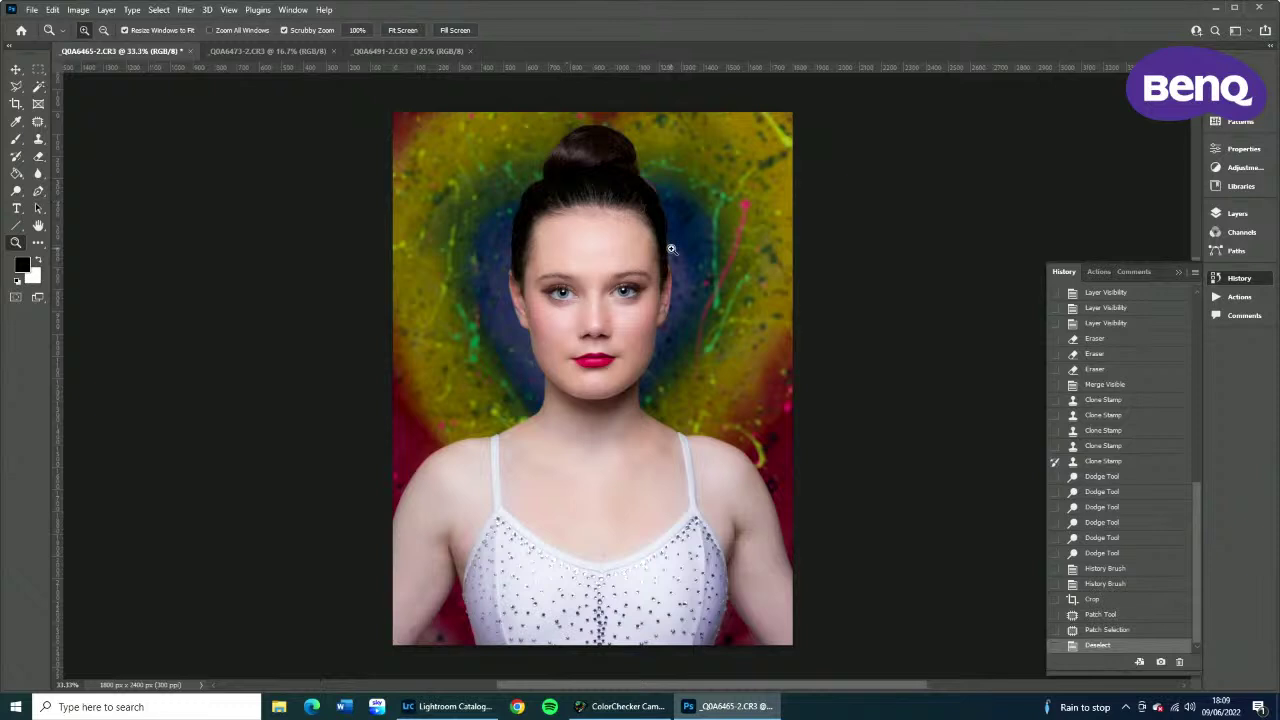
Switch to the _Q0A6473-2.CR3 image and examine the dancer's face and full figure.
click(253, 53)
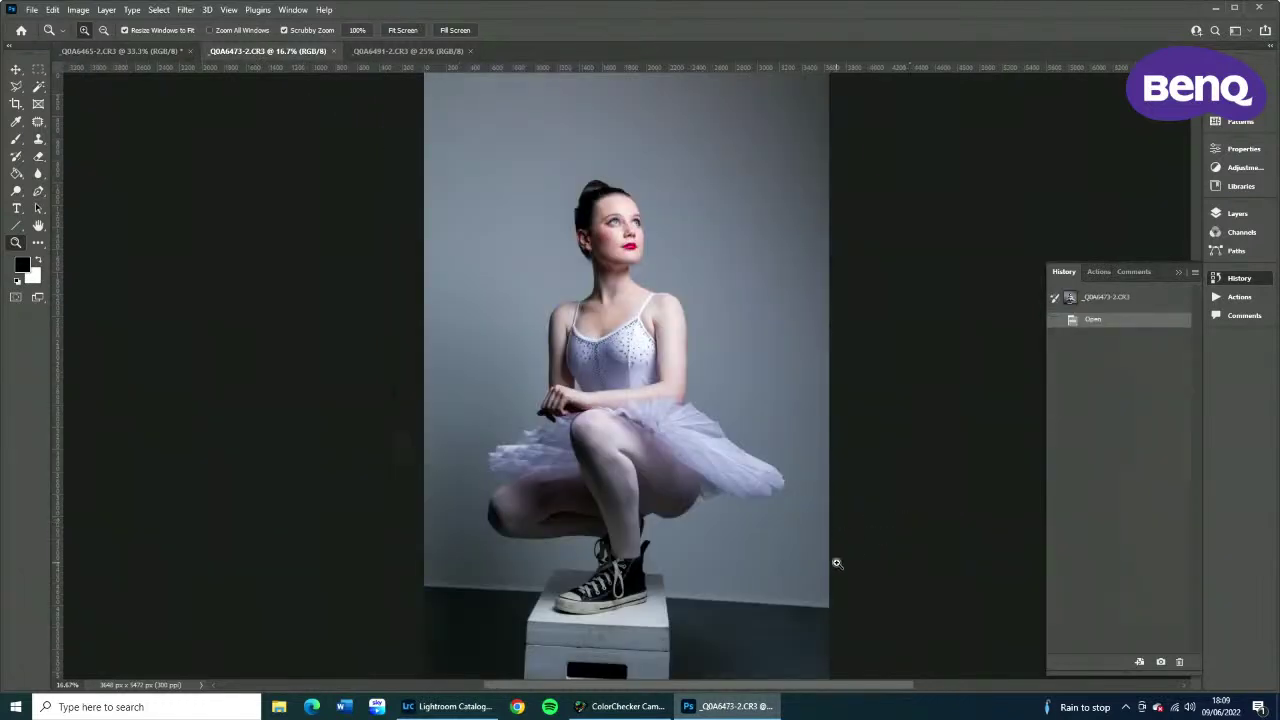
drag(637, 229, 680, 255)
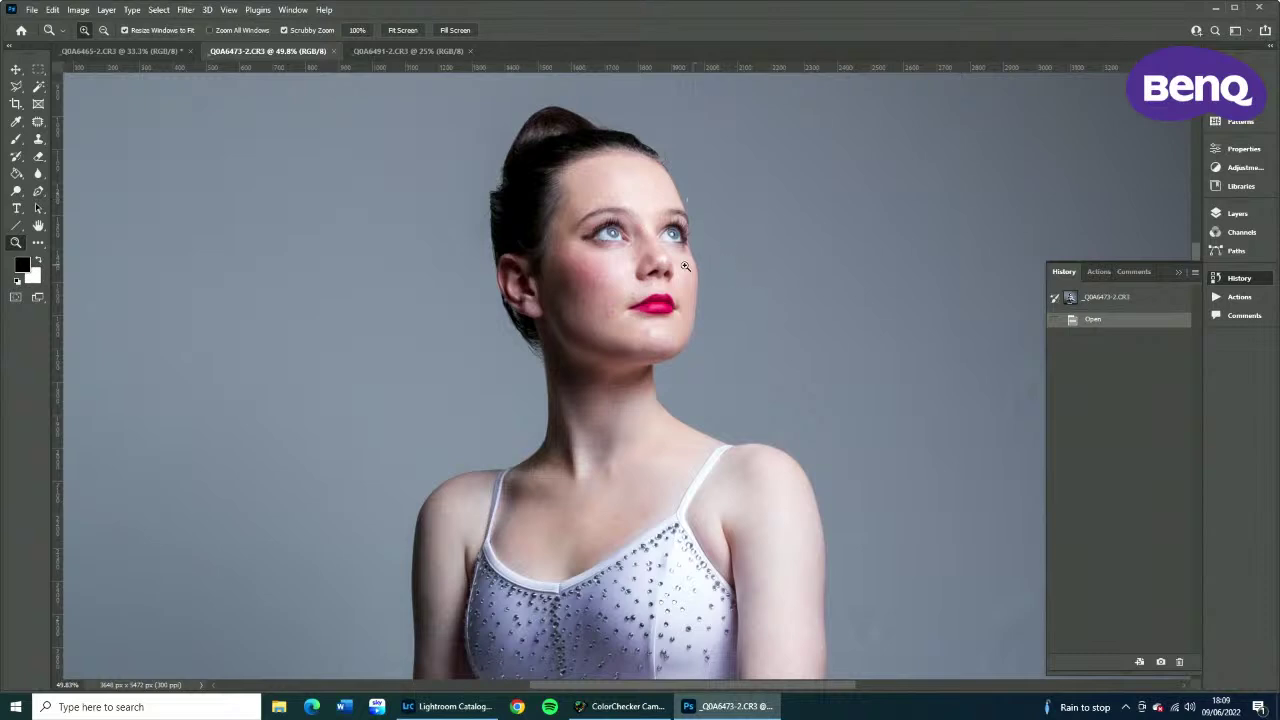
scroll(661, 248, up, 2)
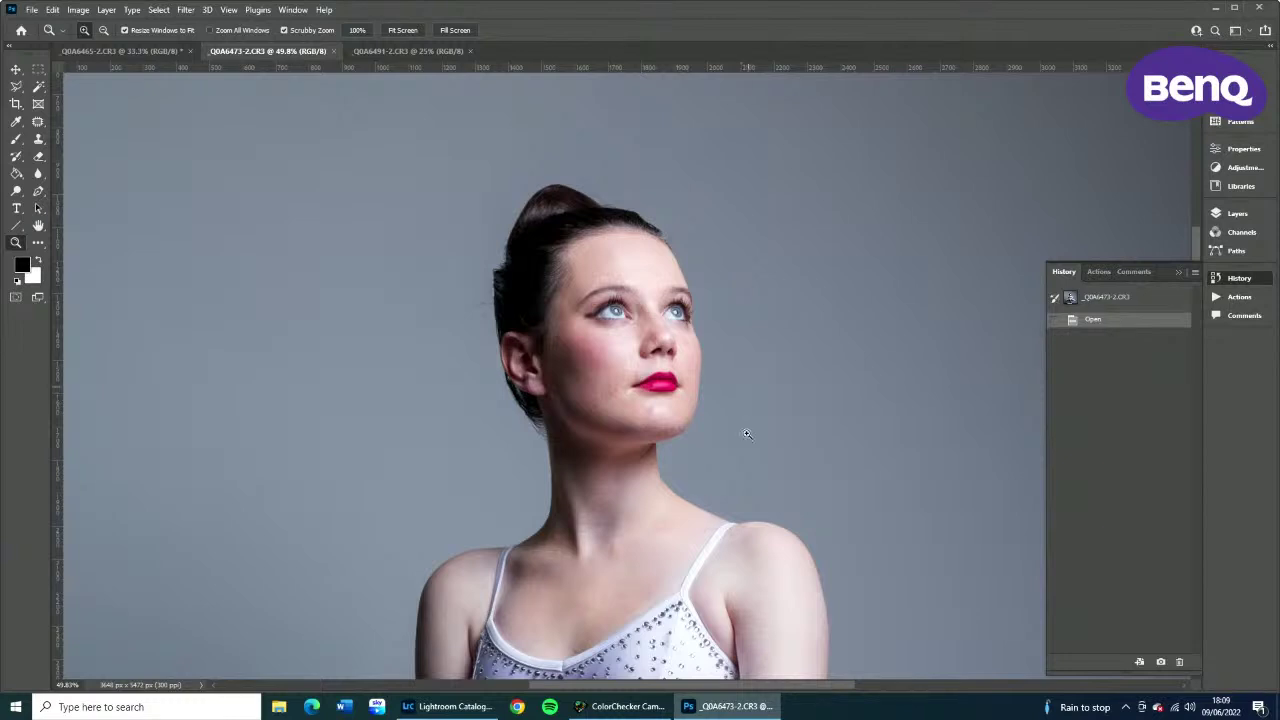
scroll(780, 430, down, 5)
scroll(777, 527, down, 5)
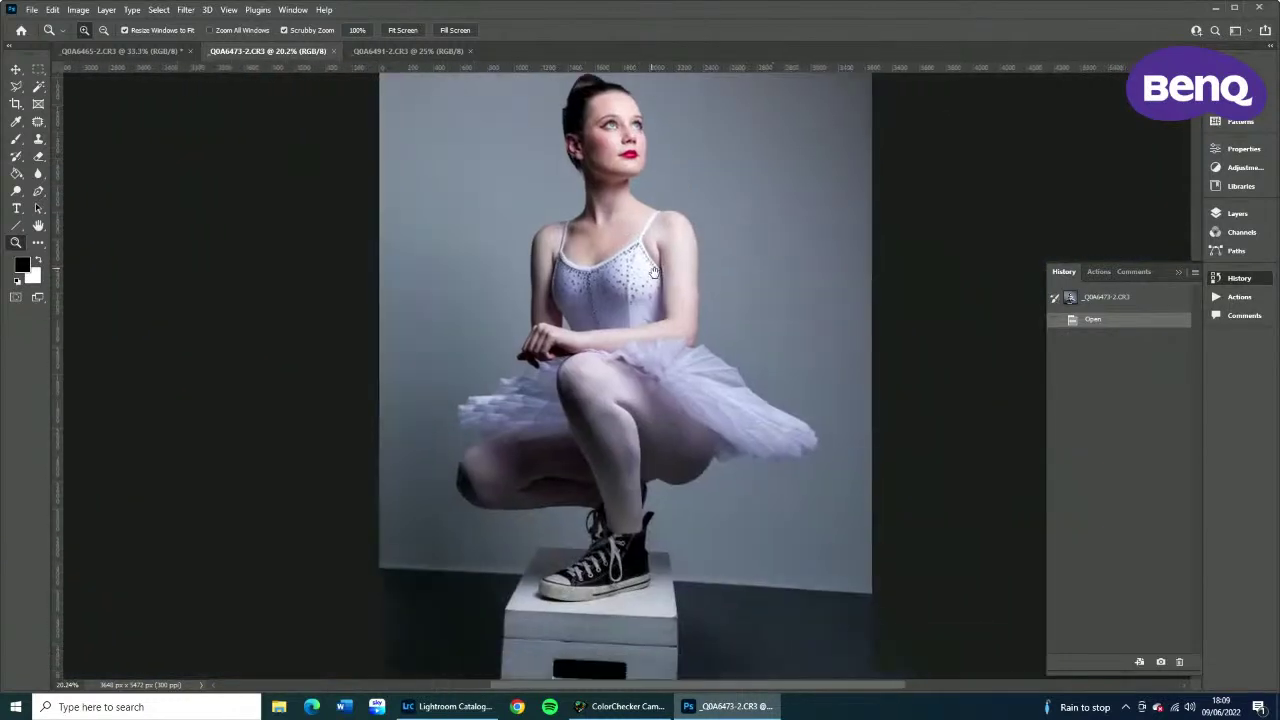
scroll(646, 310, down, 1)
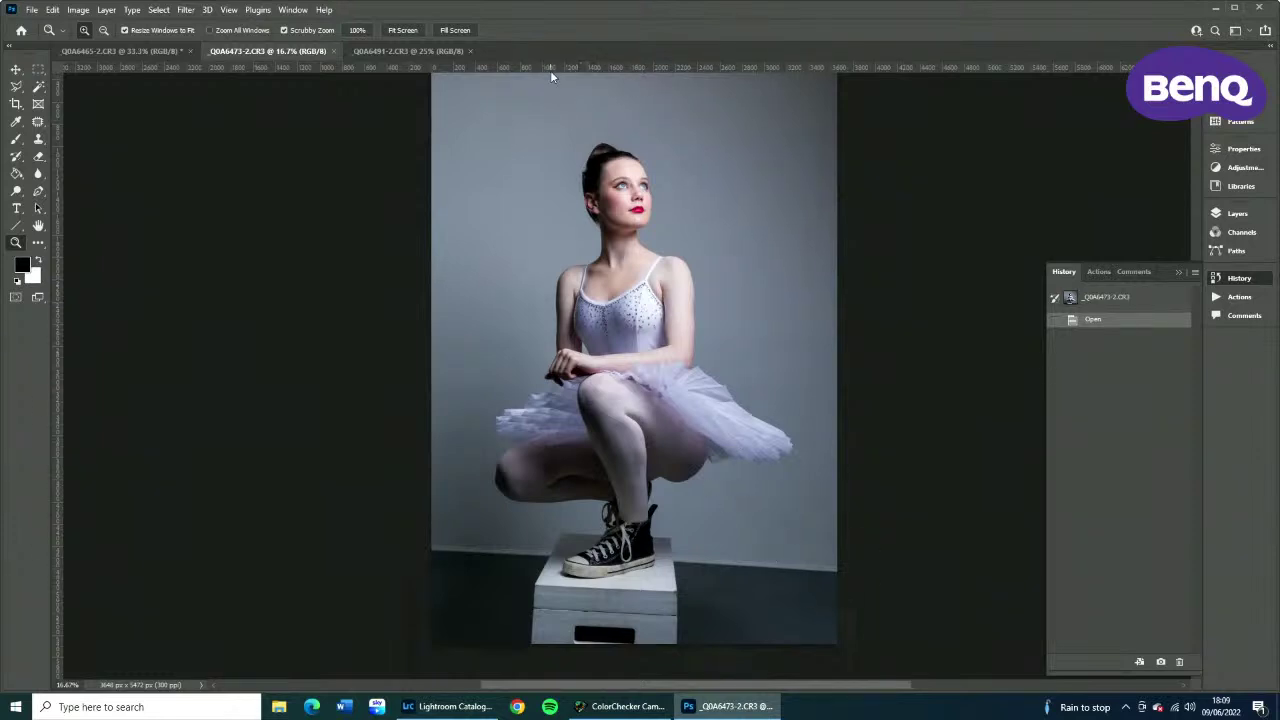
Place two horizontal guides, at the floor line and across the box's top edge, to check the tilt, and hide them.
drag(549, 64, 600, 548)
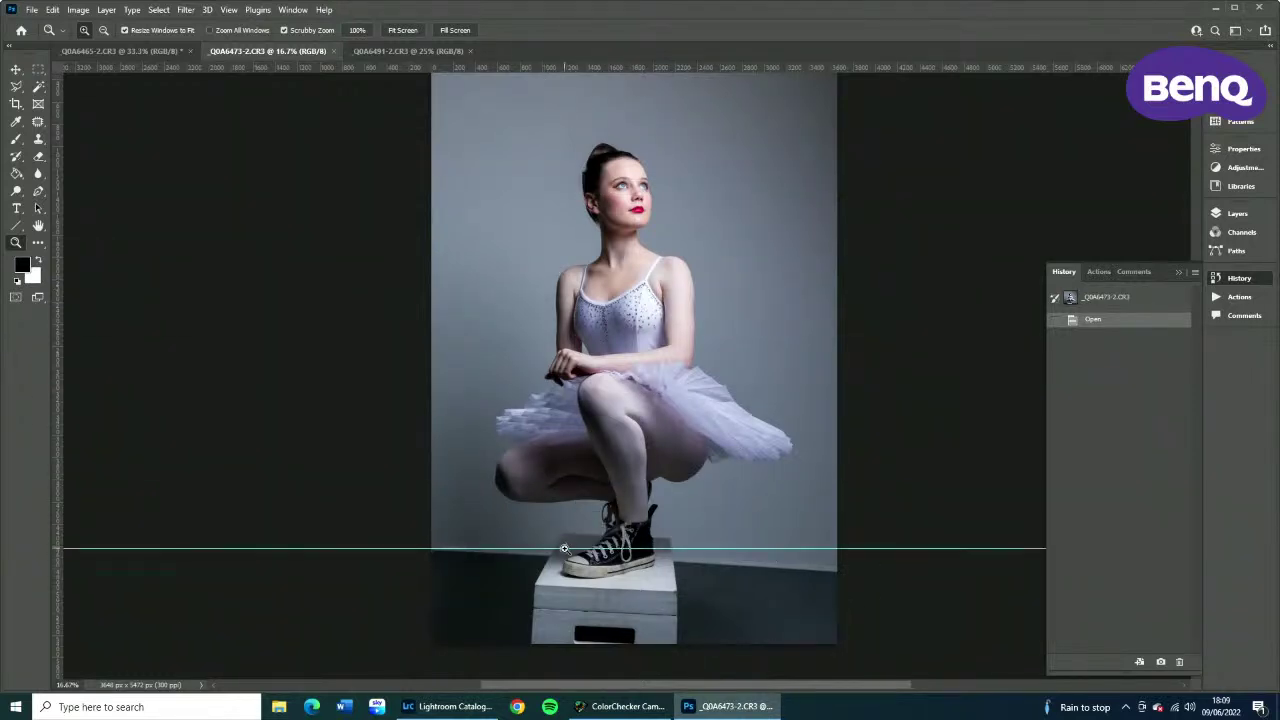
drag(547, 64, 569, 587)
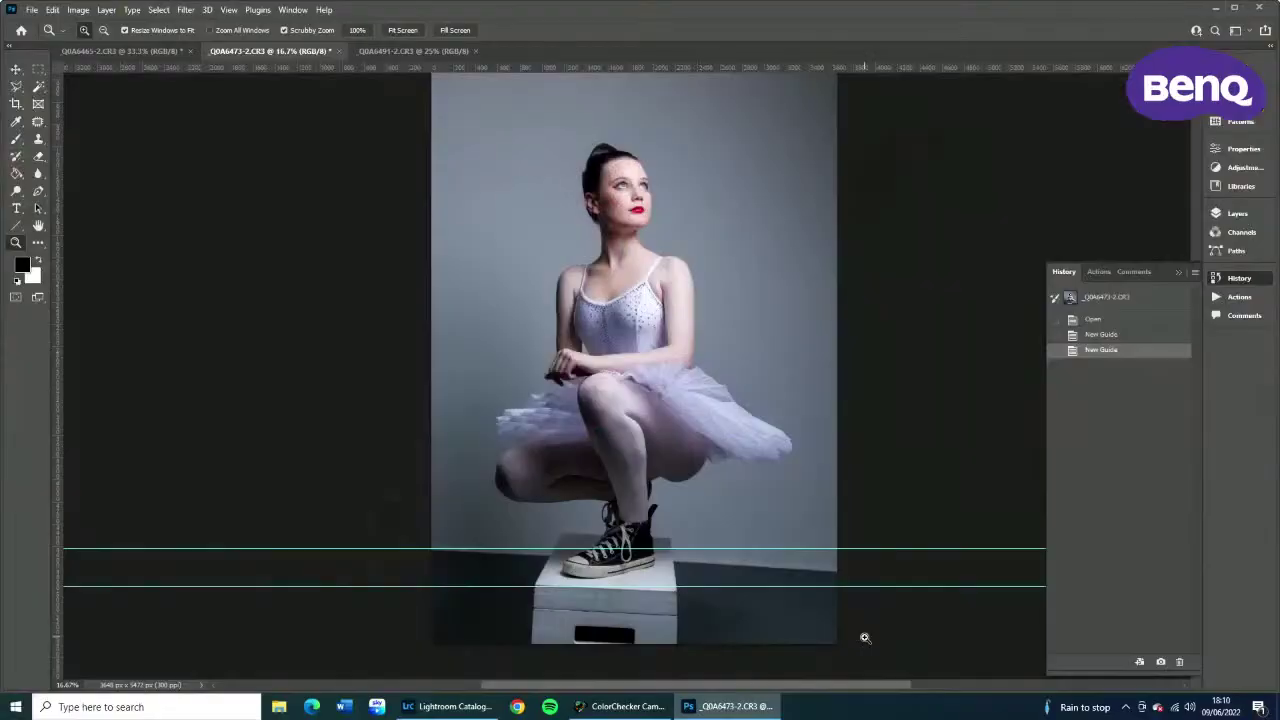
click(16, 104)
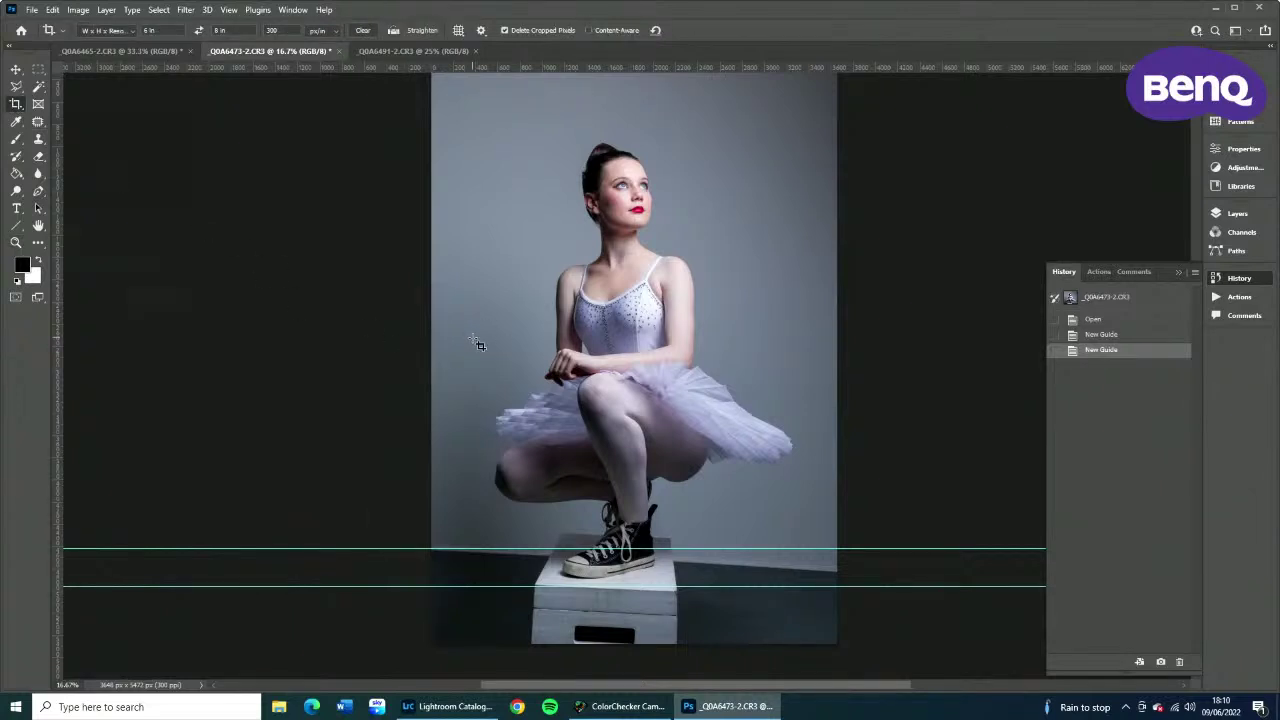
key(ctrl+semicolon)
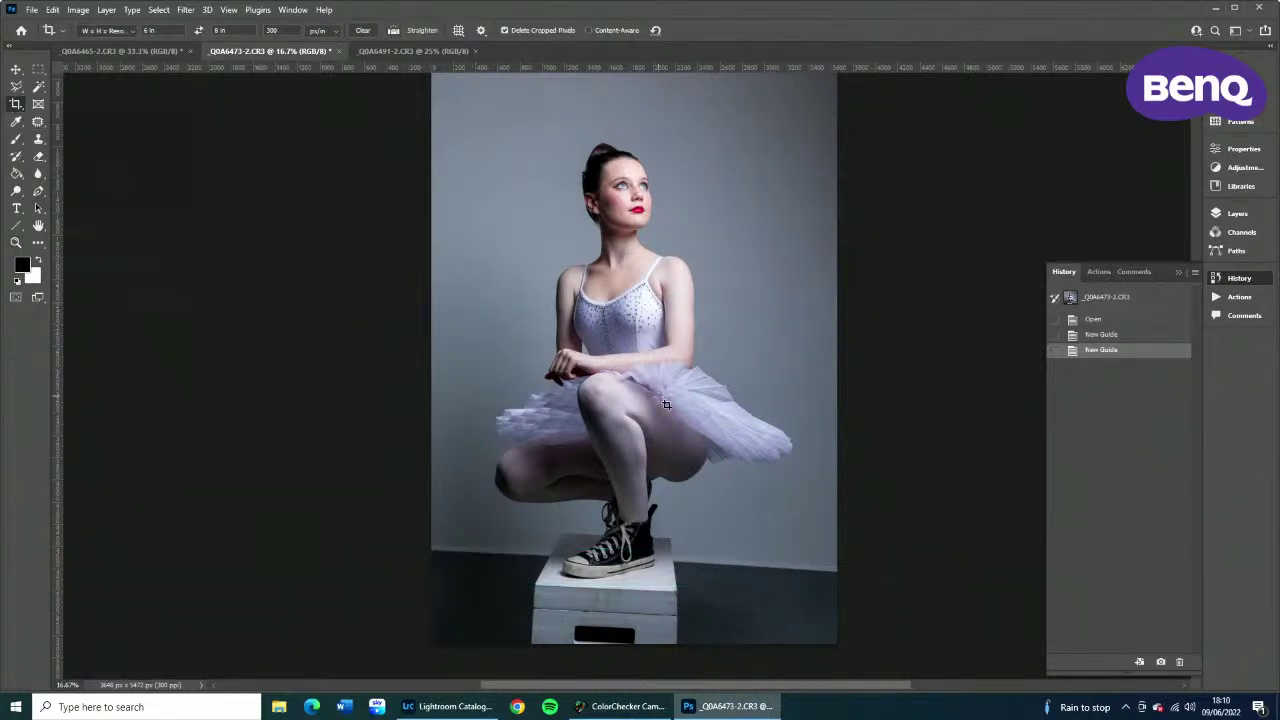
Frame the dancer with a 6 x 8 in, 300 px/in crop and rotate it to align with the sloping floor line.
key(ctrl+minus)
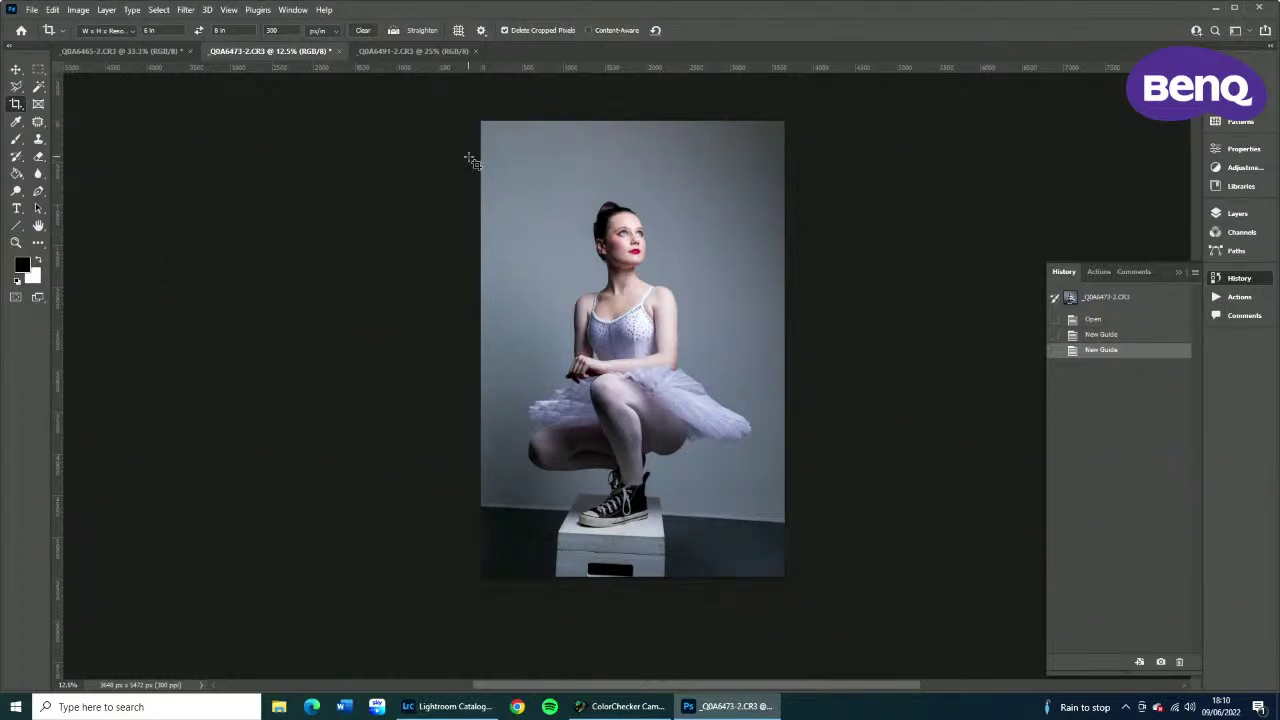
drag(471, 155, 806, 578)
mouse_move(814, 491)
mouse_down()
mouse_move(814, 480)
mouse_move(811, 490)
mouse_up()
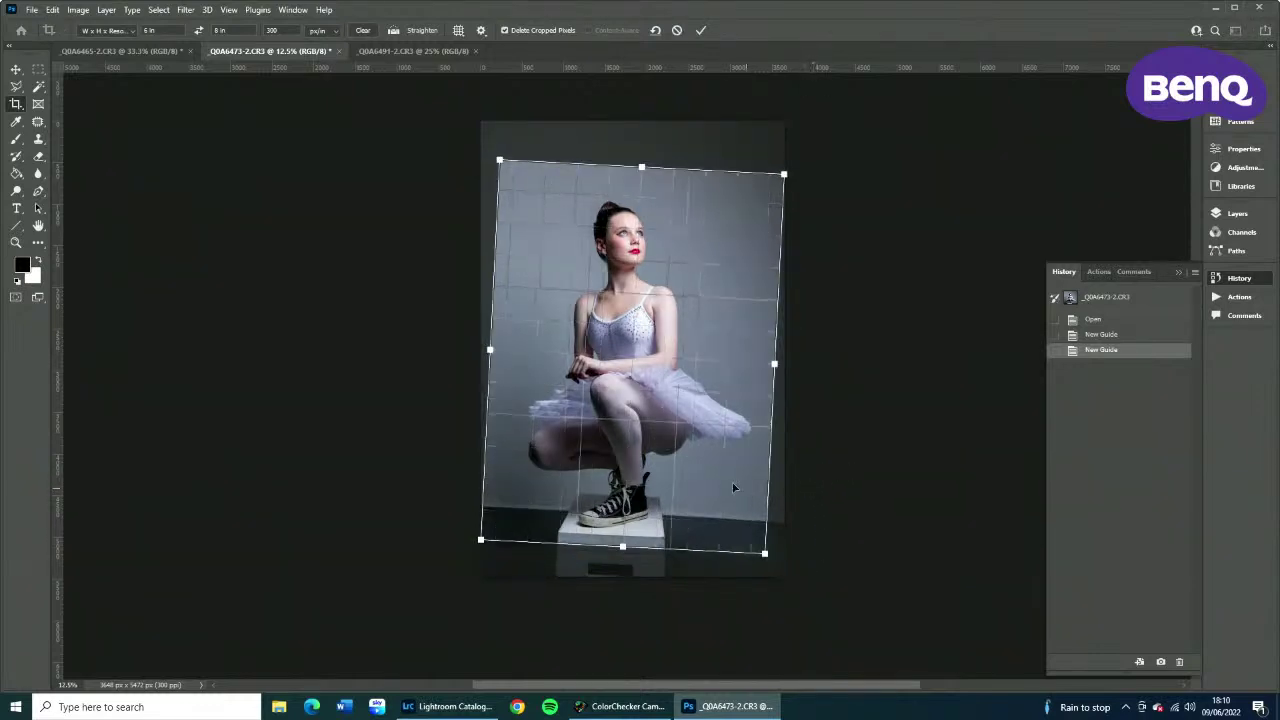
mouse_move(733, 488)
mouse_down()
mouse_move(713, 473)
mouse_move(714, 489)
mouse_up()
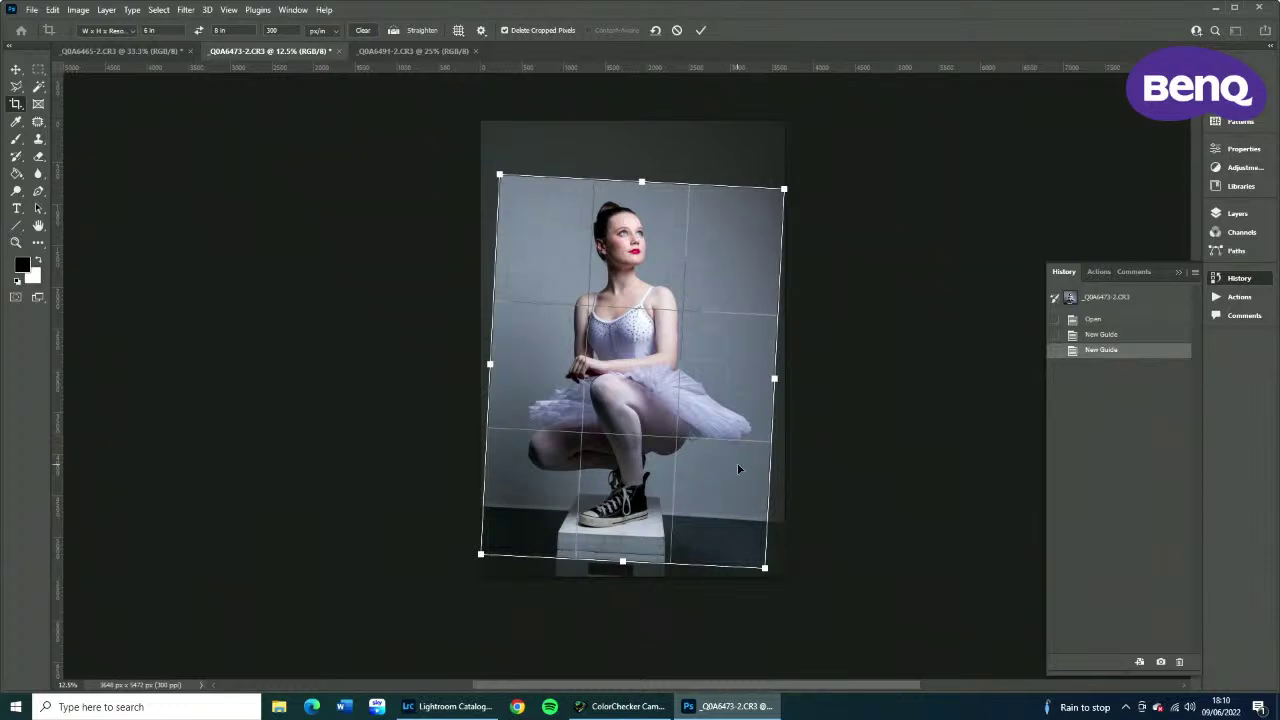
Enlarge the tilted crop frame around the dancer, shift it slightly toward the image's left edge, and apply the crop.
drag(498, 174, 484, 157)
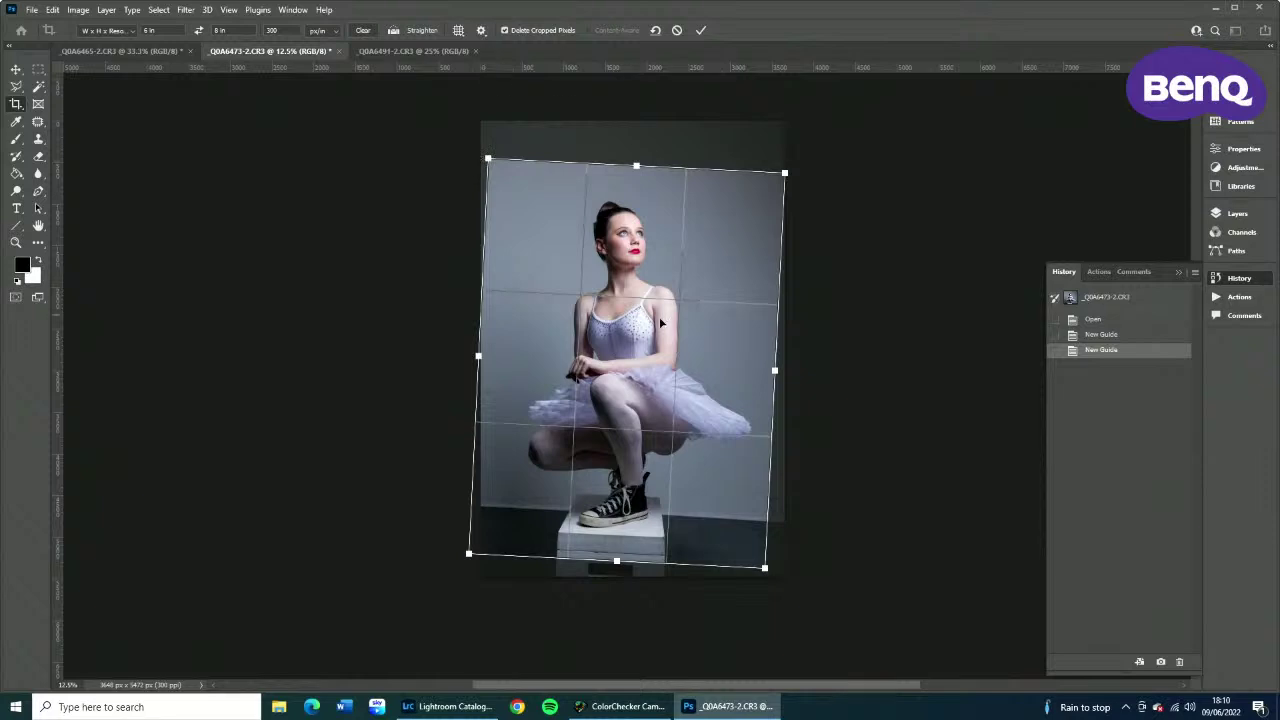
drag(662, 324, 661, 336)
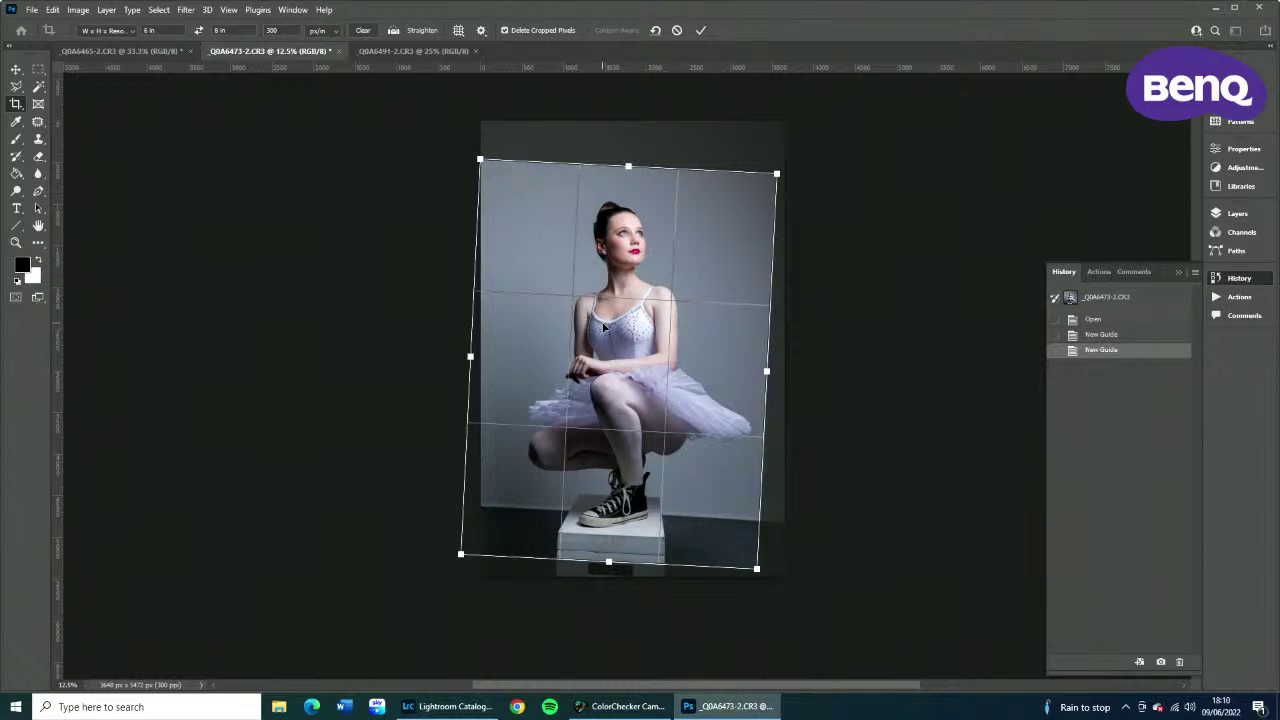
drag(605, 327, 605, 327)
drag(777, 168, 782, 166)
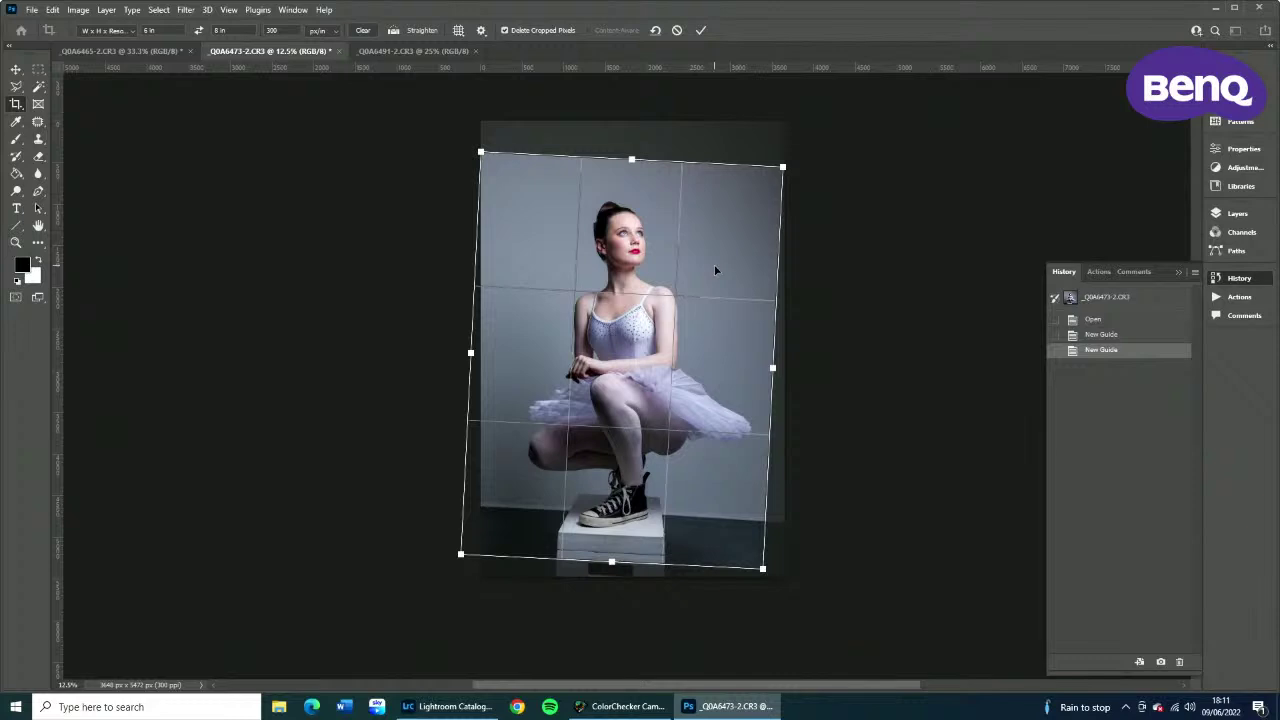
key(Return)
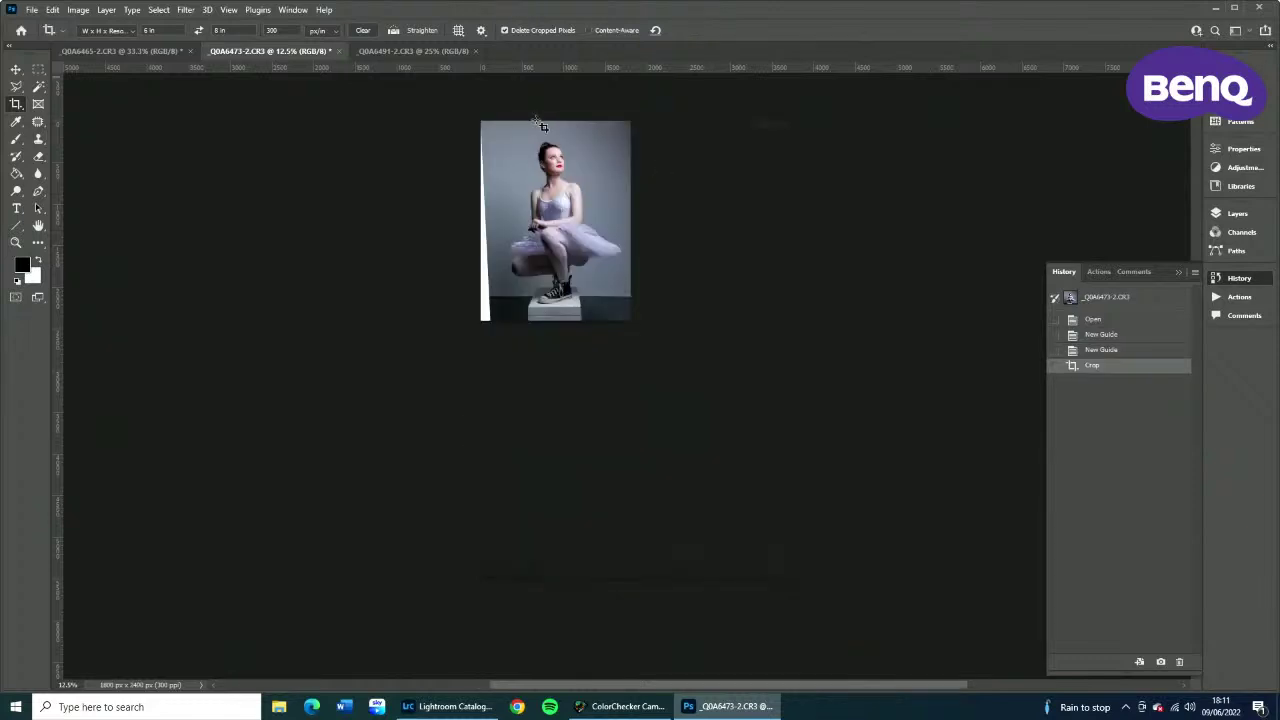
Place a horizontal guide along the cropped image's floor line to check that it is level, and hide the guides.
click(16, 242)
drag(565, 225, 640, 317)
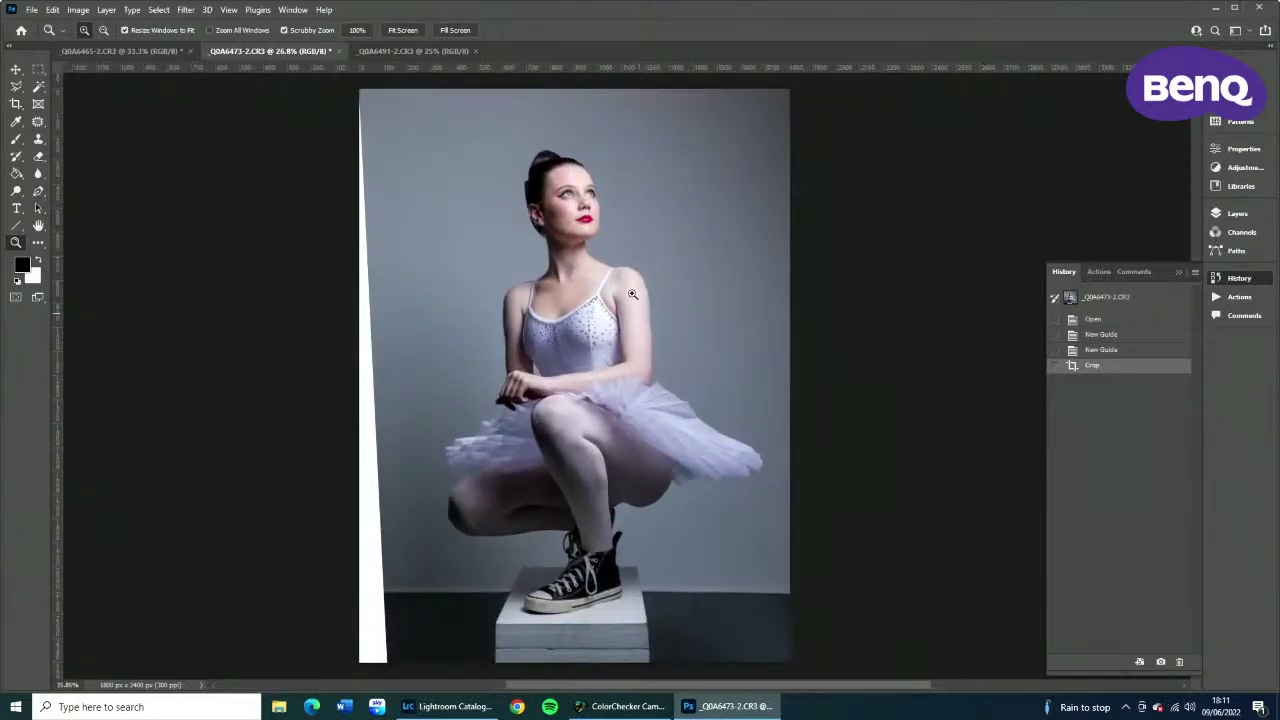
drag(568, 68, 566, 590)
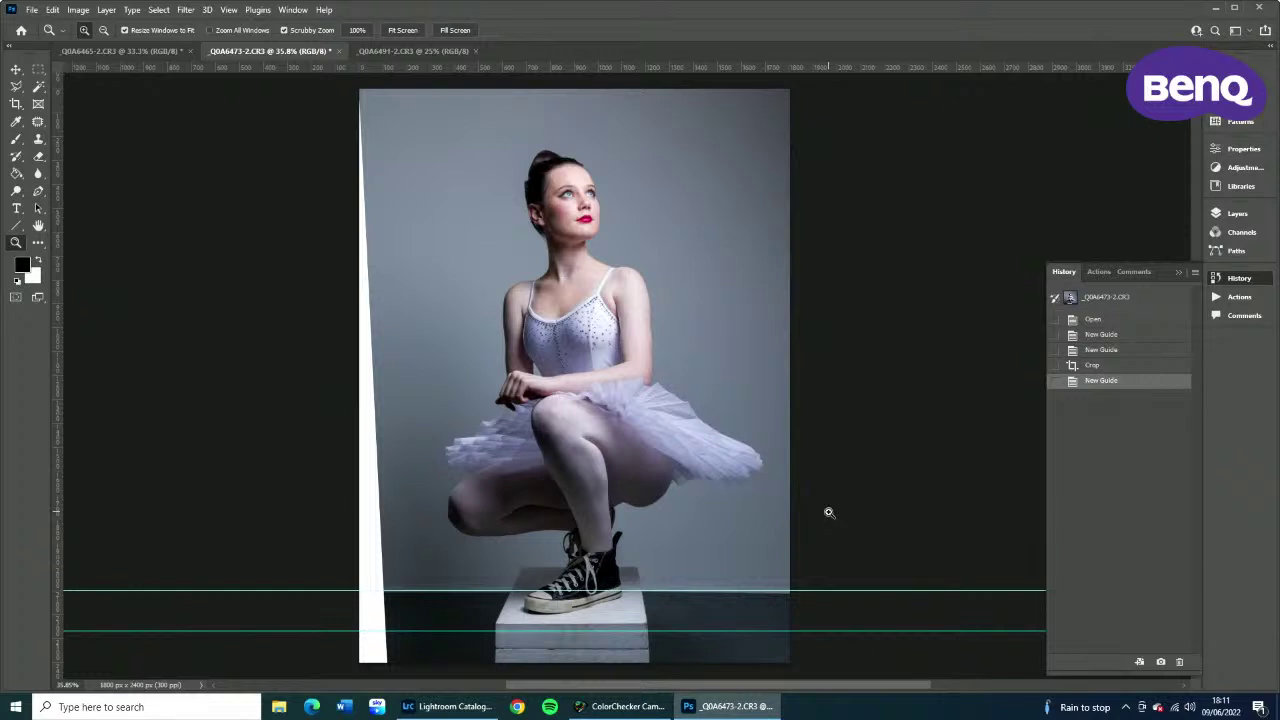
key(ctrl+semicolon)
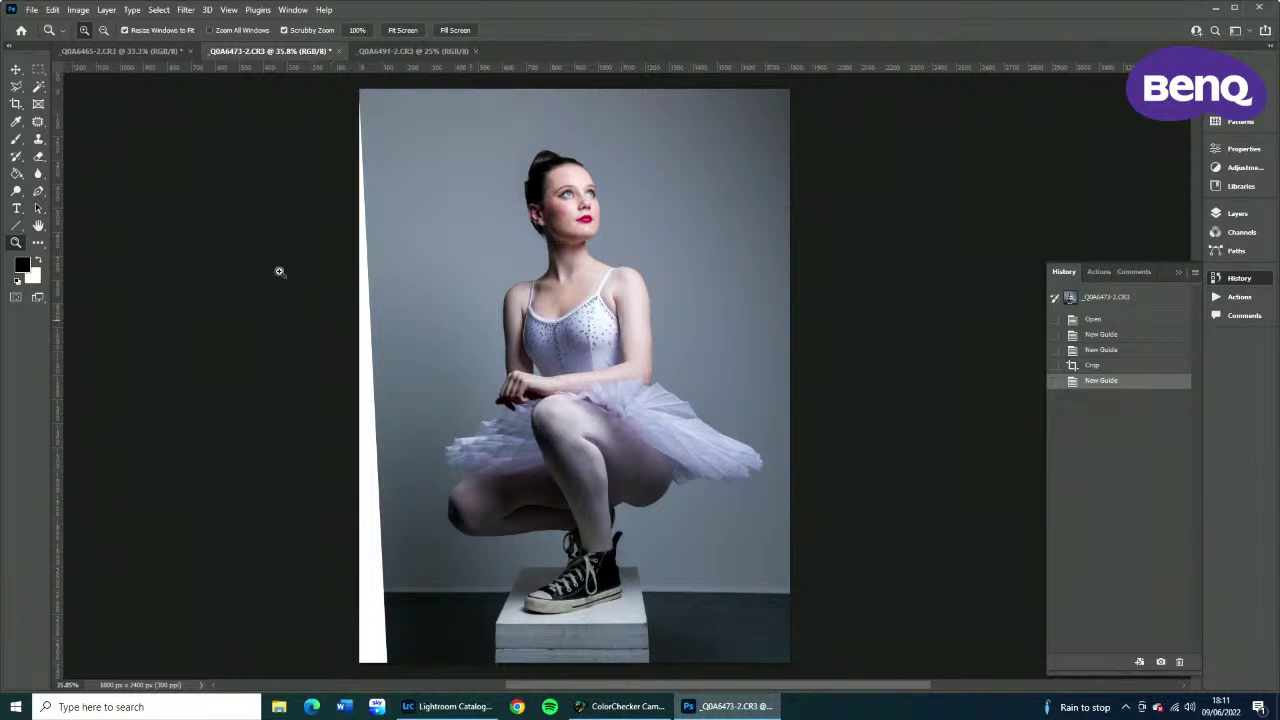
Make a rectangular selection over the image's lower-left background, covering the lower white wedge and stopping before the dancer's knee.
click(36, 72)
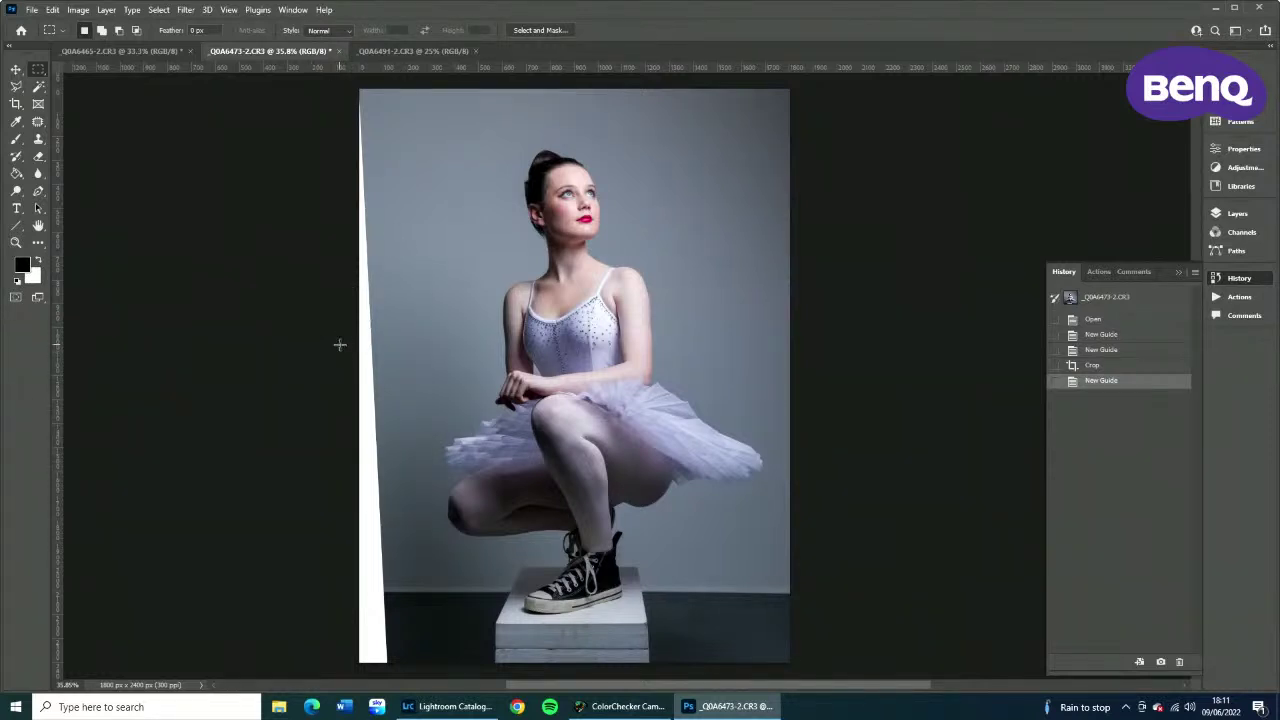
drag(340, 345, 440, 672)
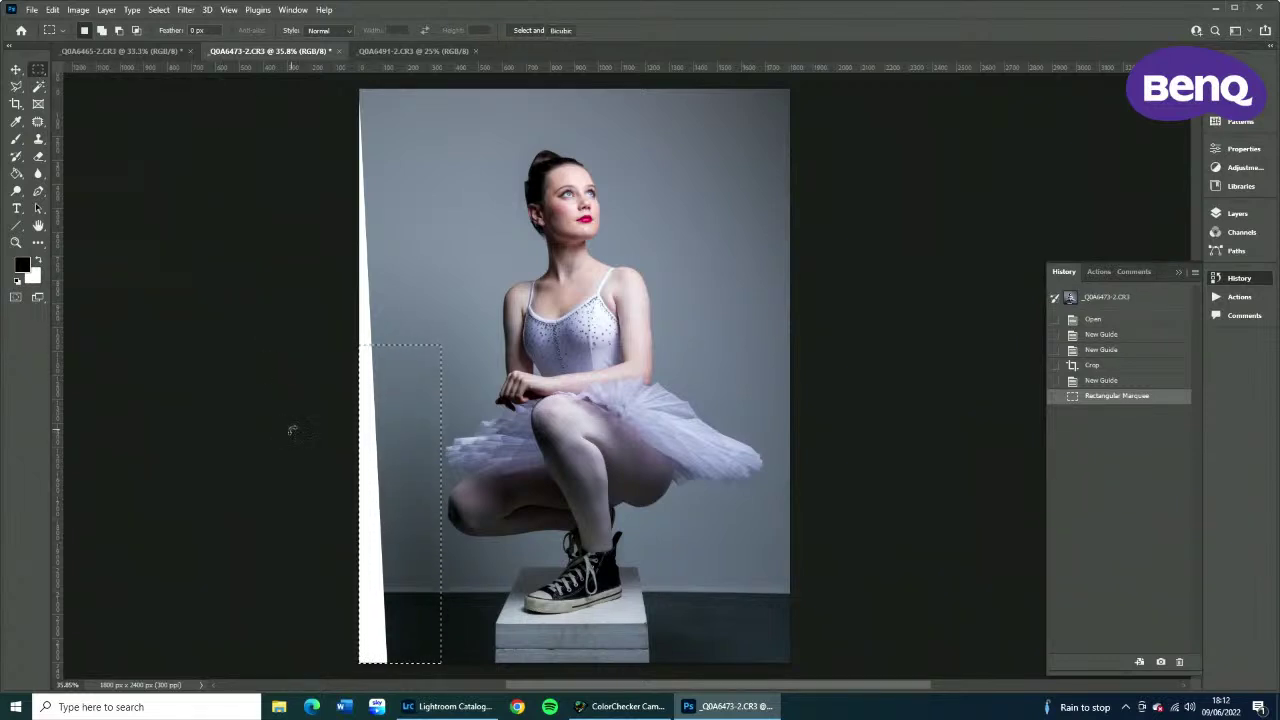
Try to scale the selected background strip proportionally past the image's left edge, and undo the deselection and transform.
key(ctrl+t)
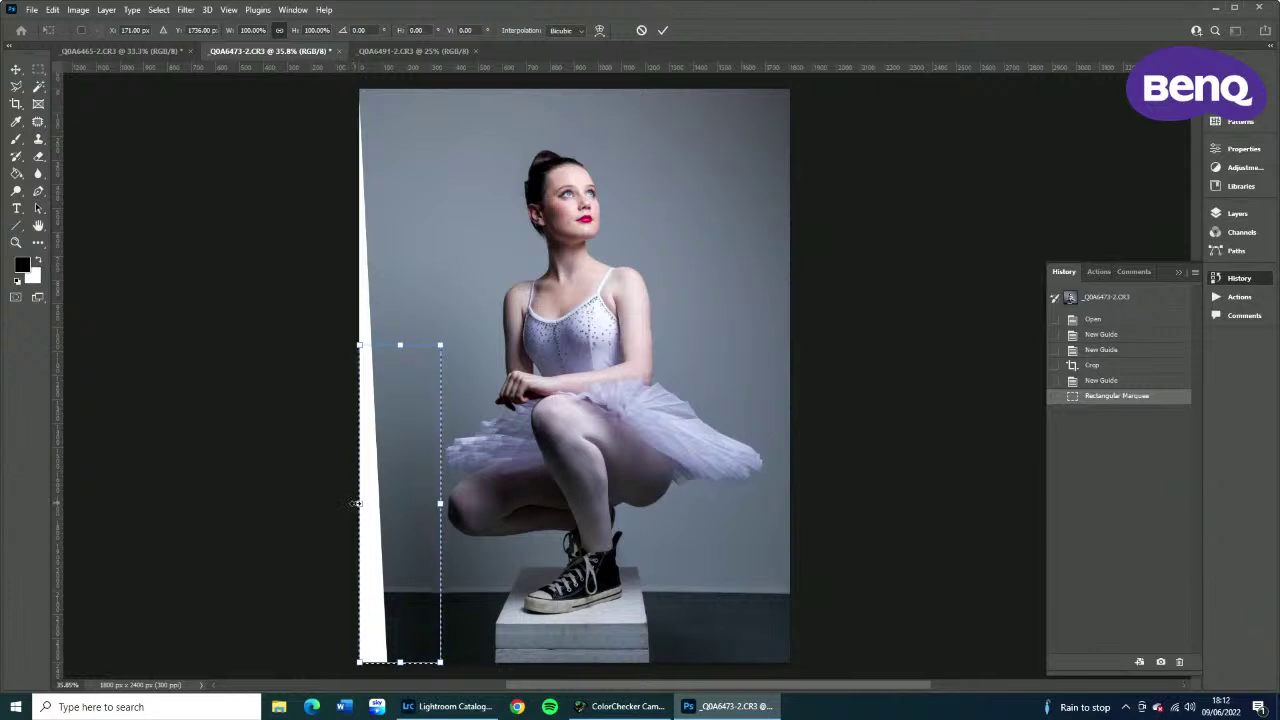
drag(356, 503, 289, 502)
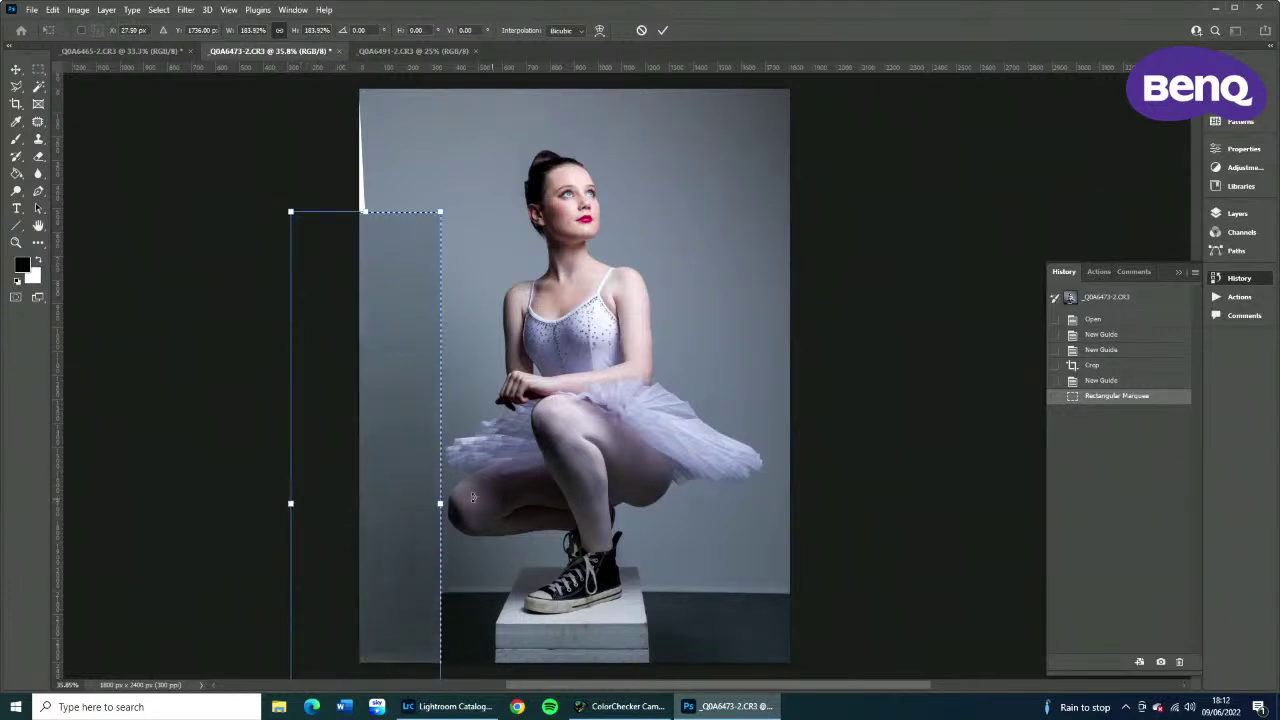
key(Return)
key(ctrl+d)
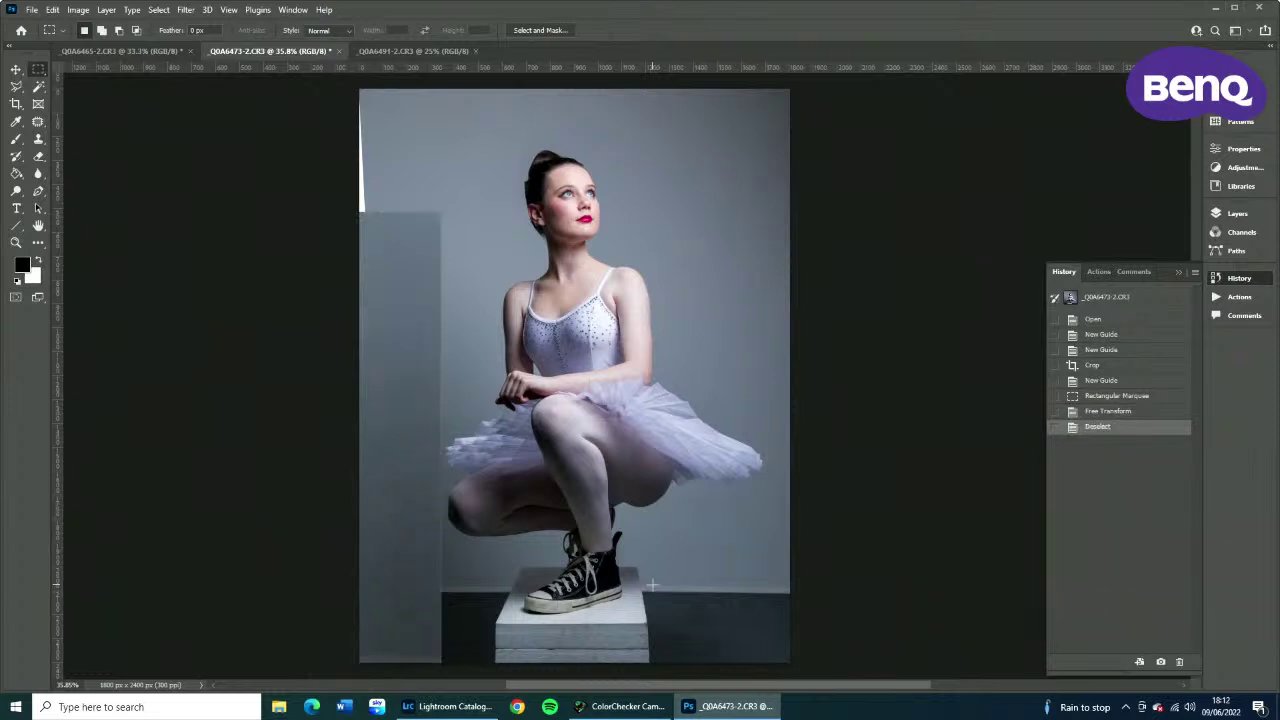
key(ctrl+z)
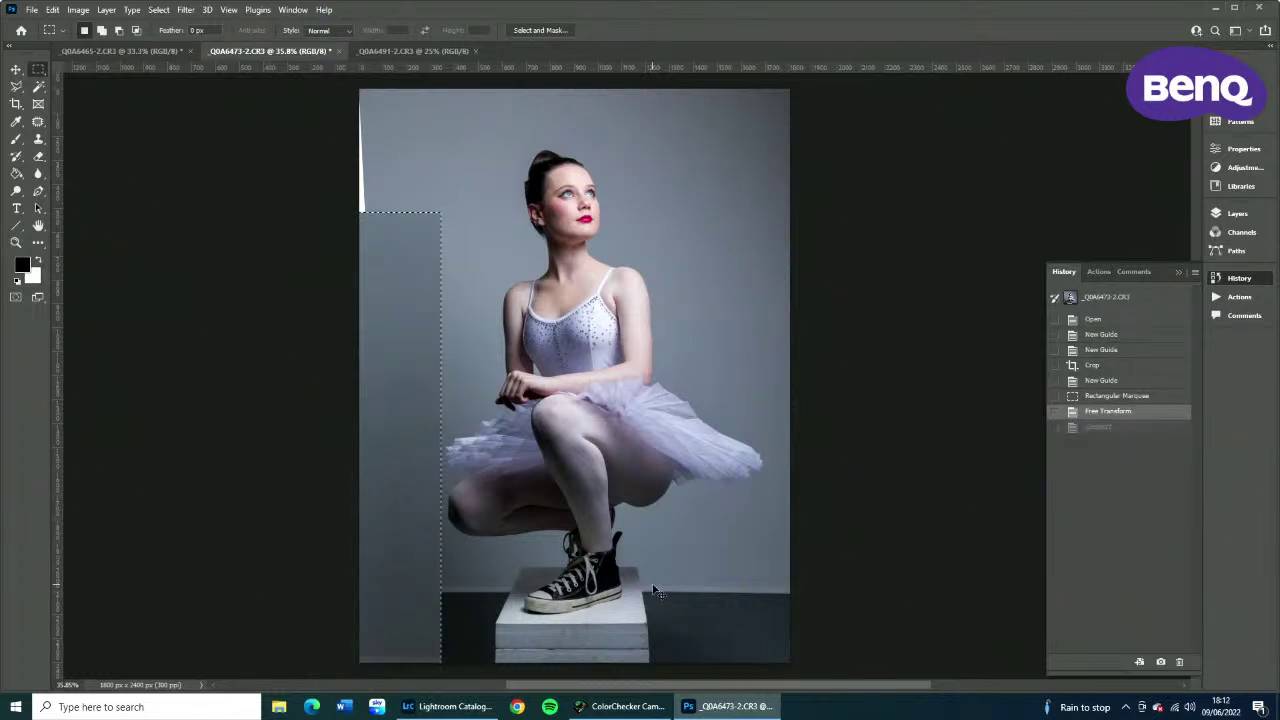
key(ctrl+z)
Stretch only the width of the selected background strip to about 155% past the image's left edge, apply it and deselect.
key(ctrl+t)
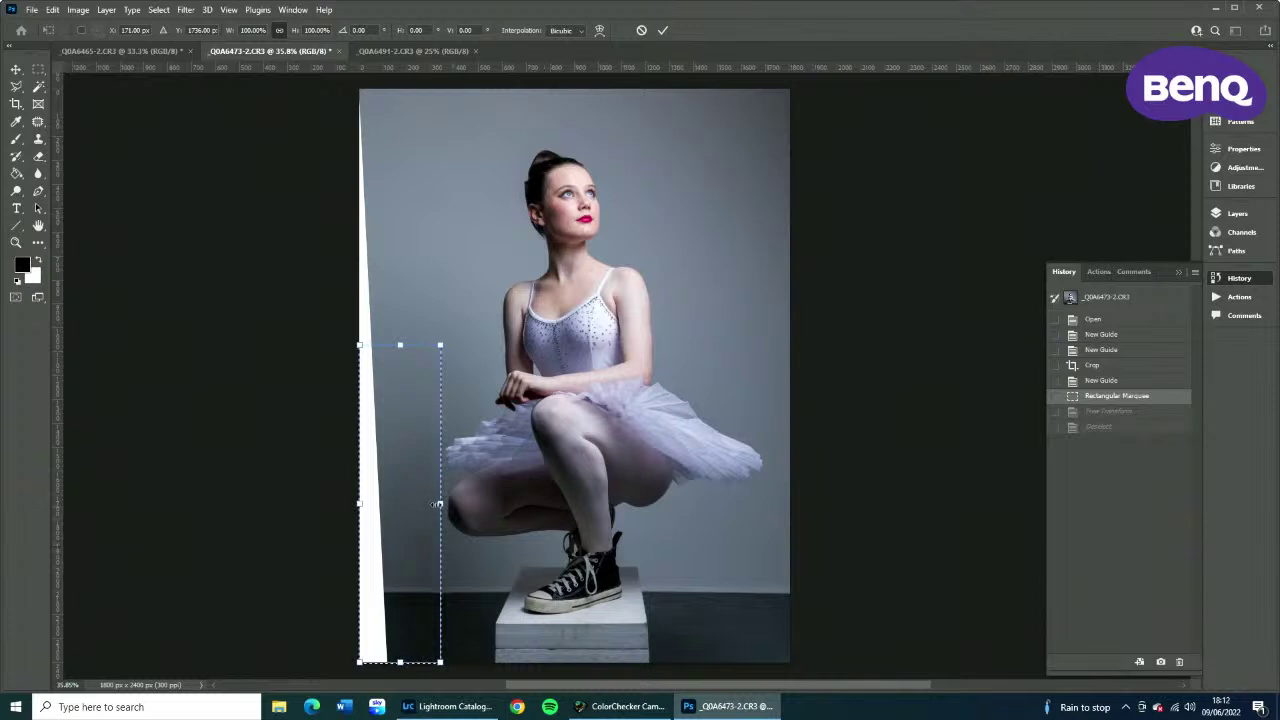
drag(359, 506, 314, 505)
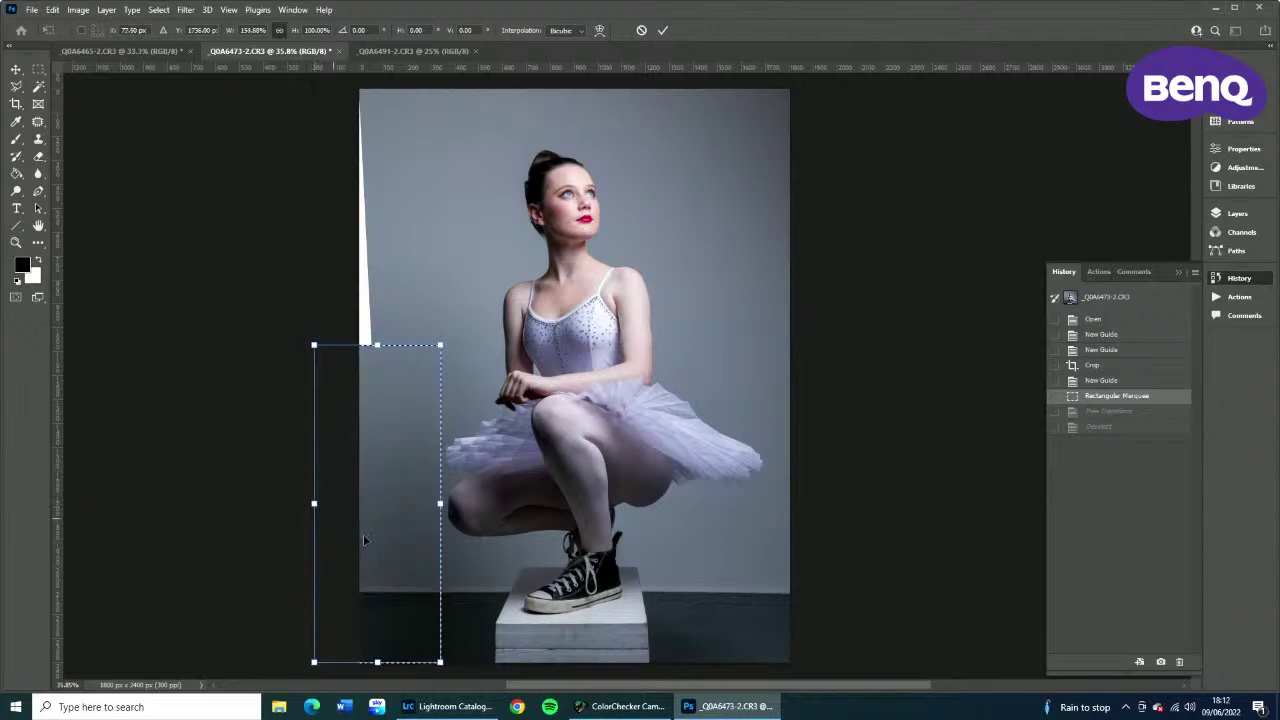
key(Return)
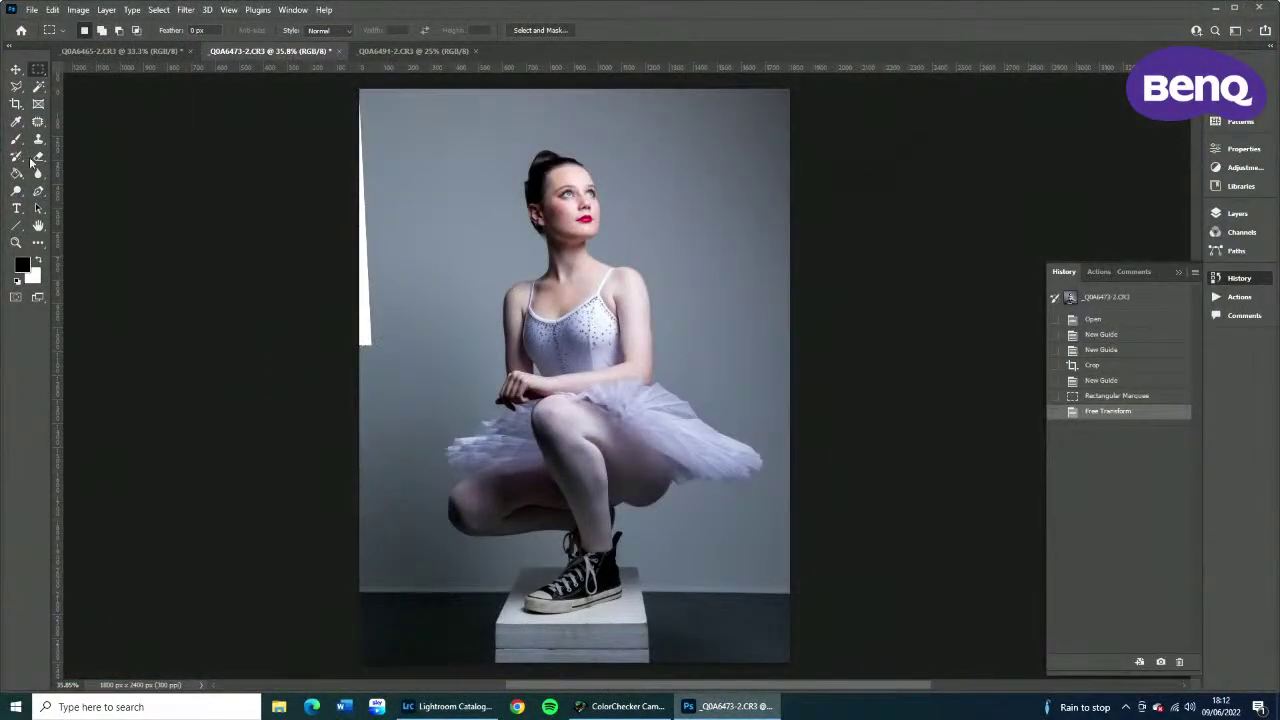
key(ctrl+d)
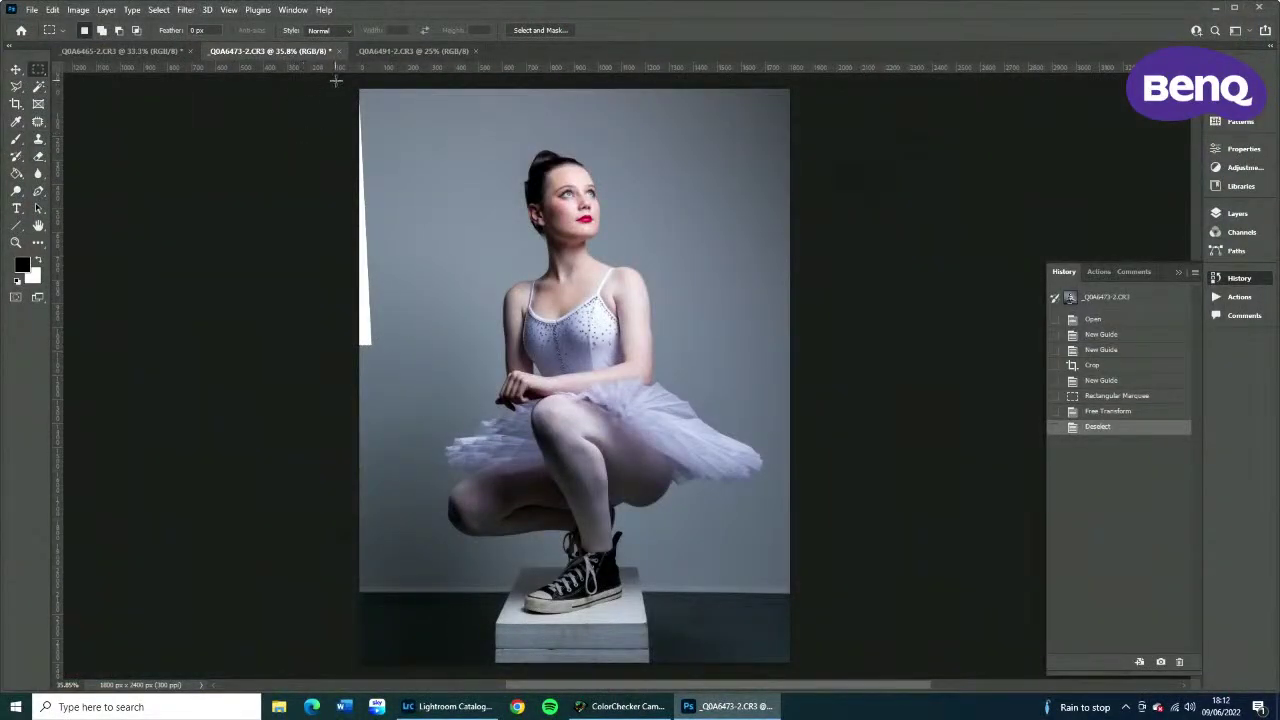
Select the upper-left background with the remaining white wedge, stretch its width to about 112% past the image edge, apply and deselect.
drag(360, 89, 497, 346)
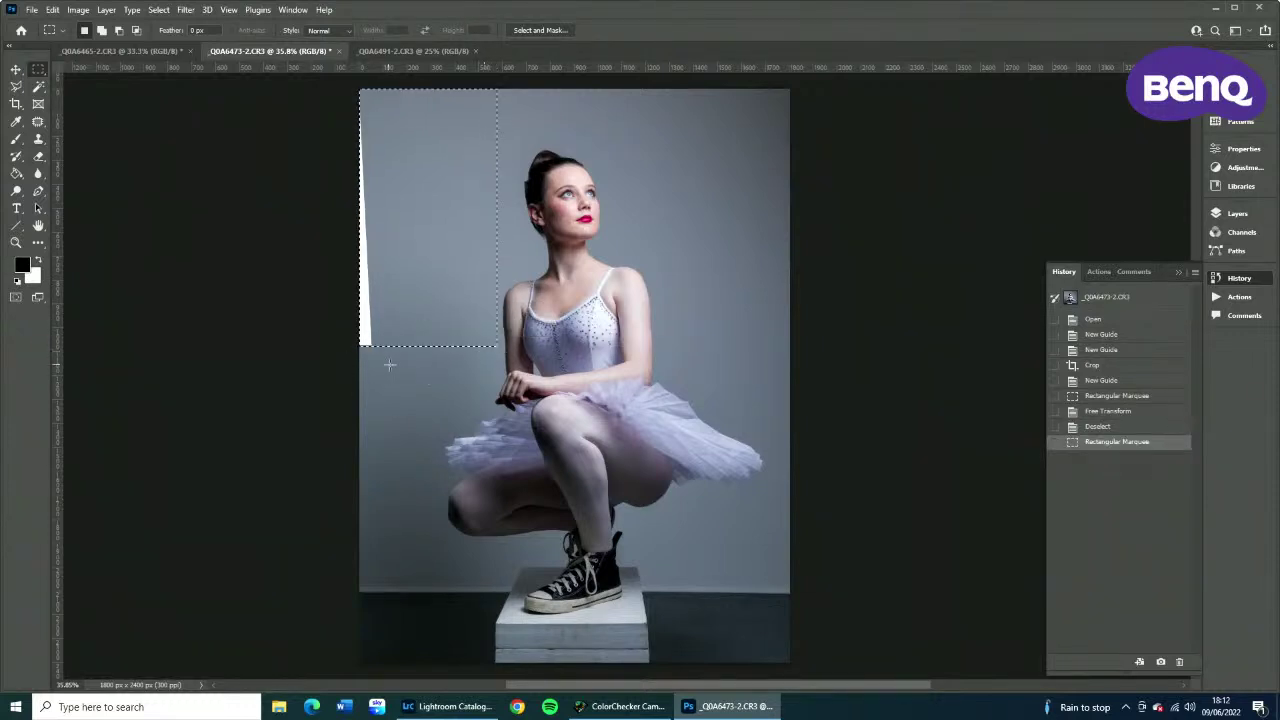
key(ctrl+t)
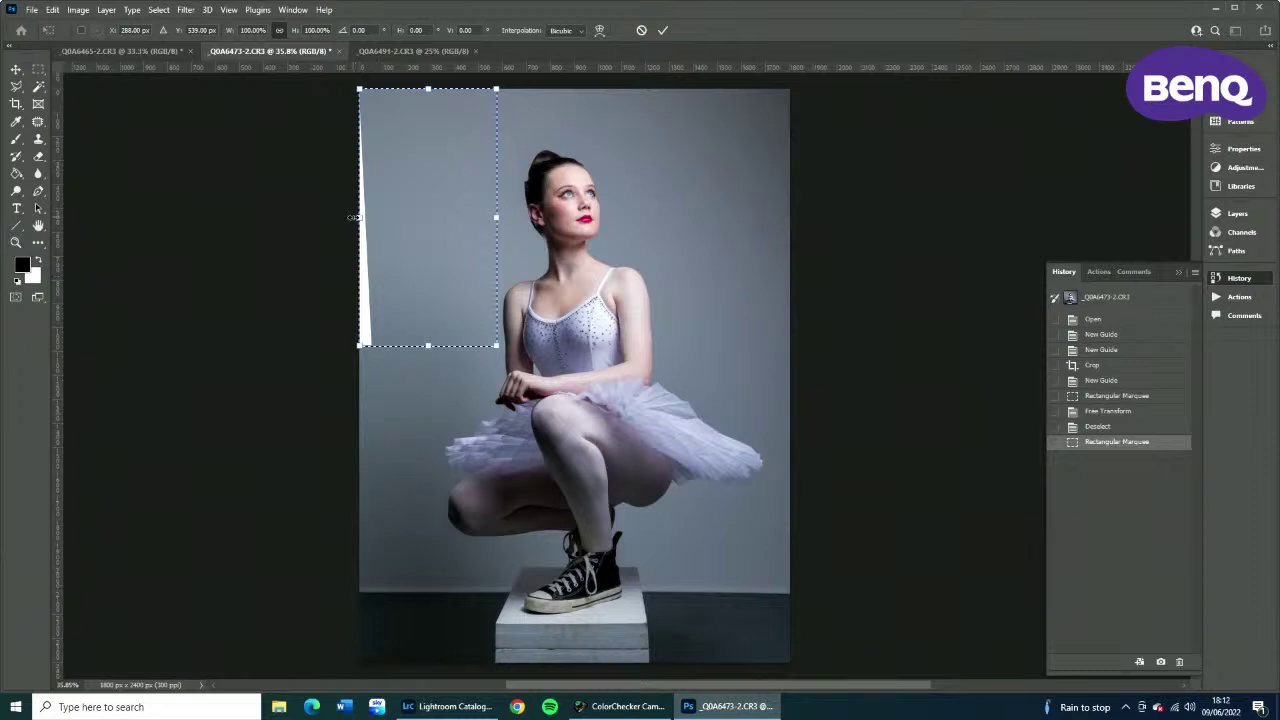
drag(354, 217, 342, 206)
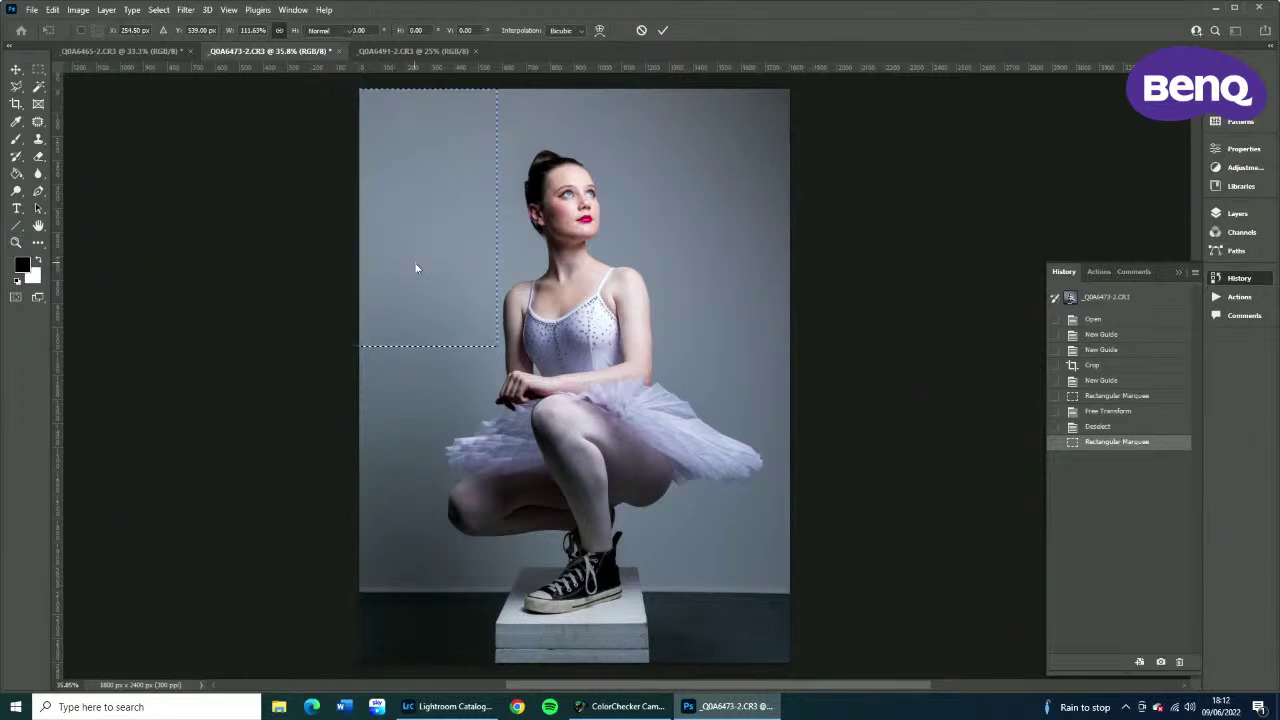
key(Return)
key(ctrl+d)
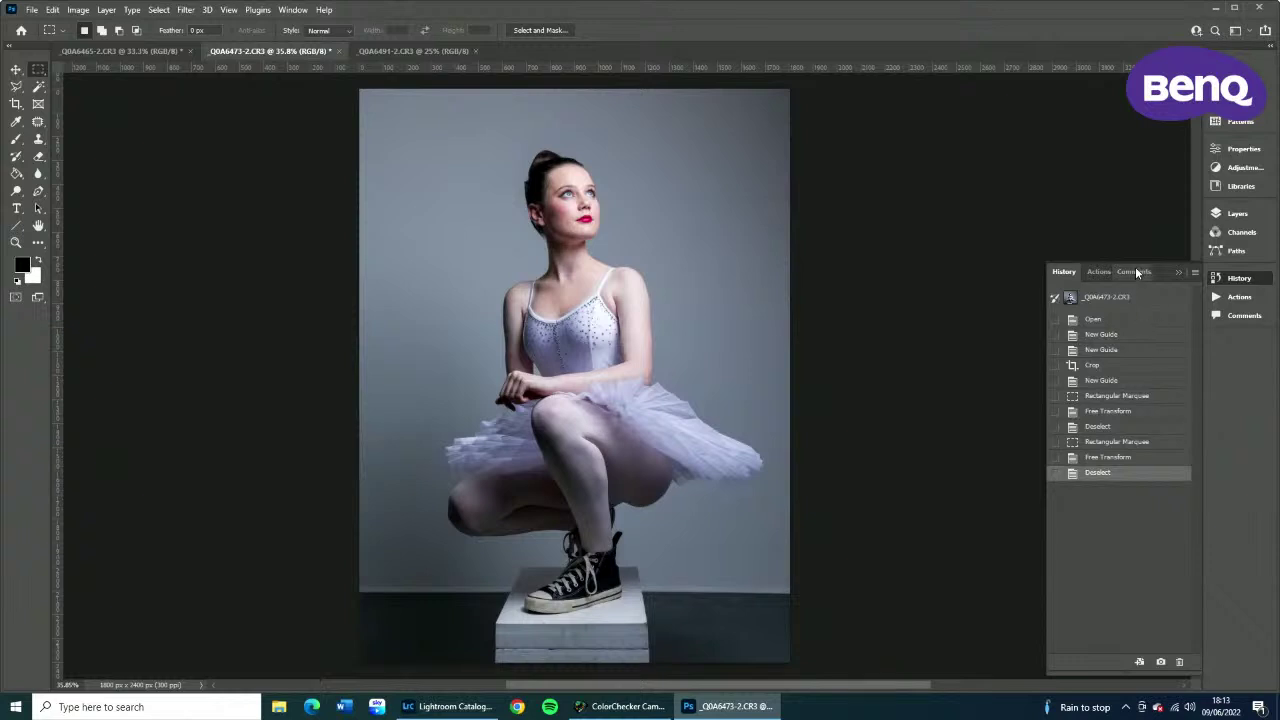
Add a Levels adjustment layer with input levels 97 and 153 to exaggerate contrast and expose background flaws.
click(1233, 168)
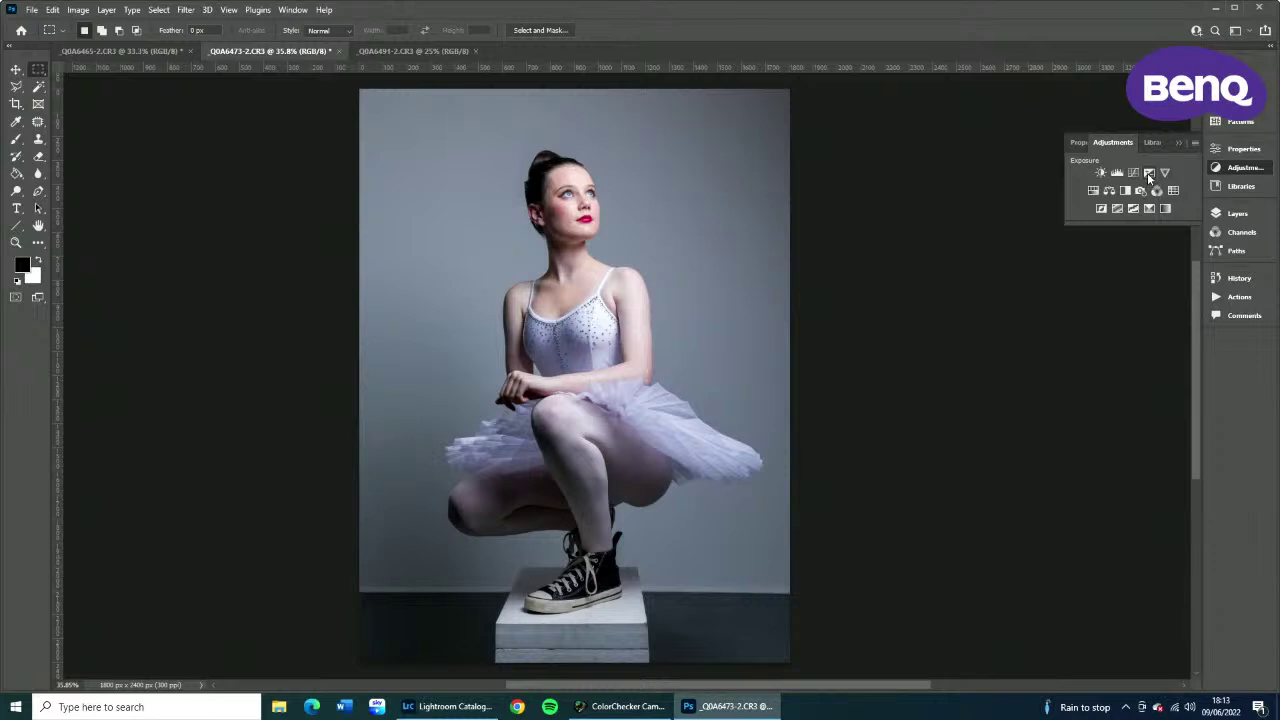
click(1116, 172)
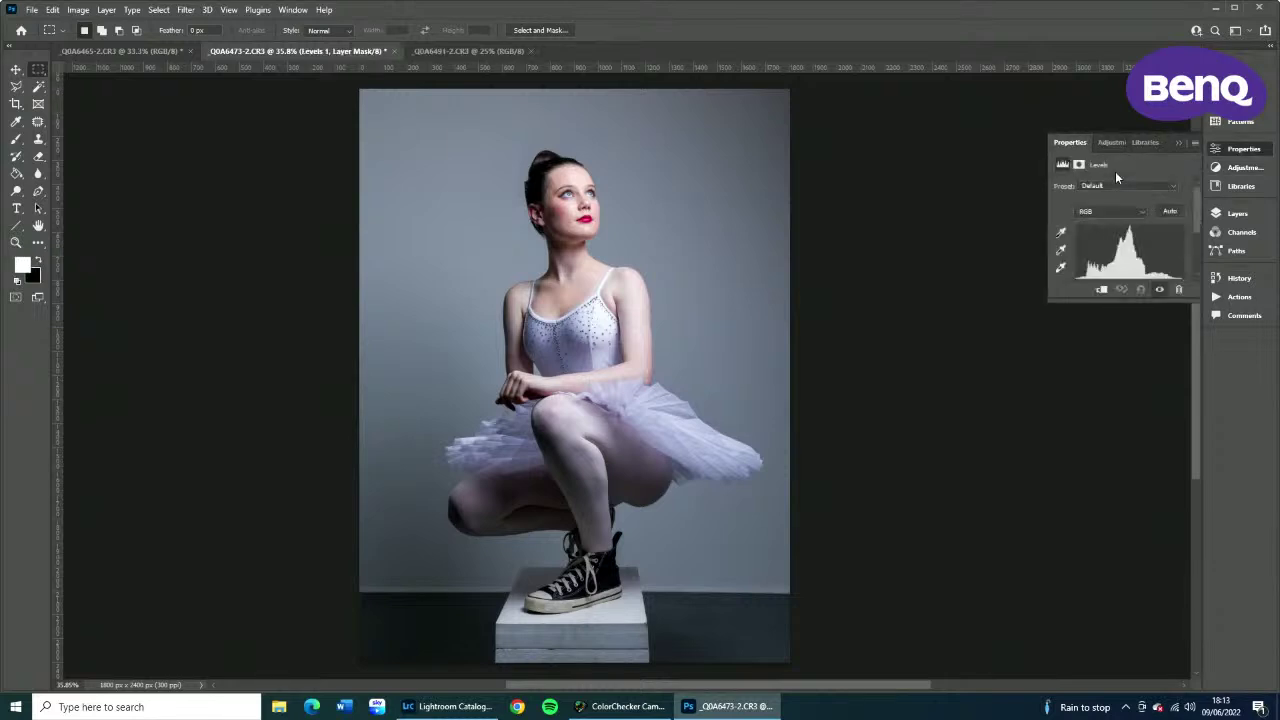
drag(1126, 304, 1124, 412)
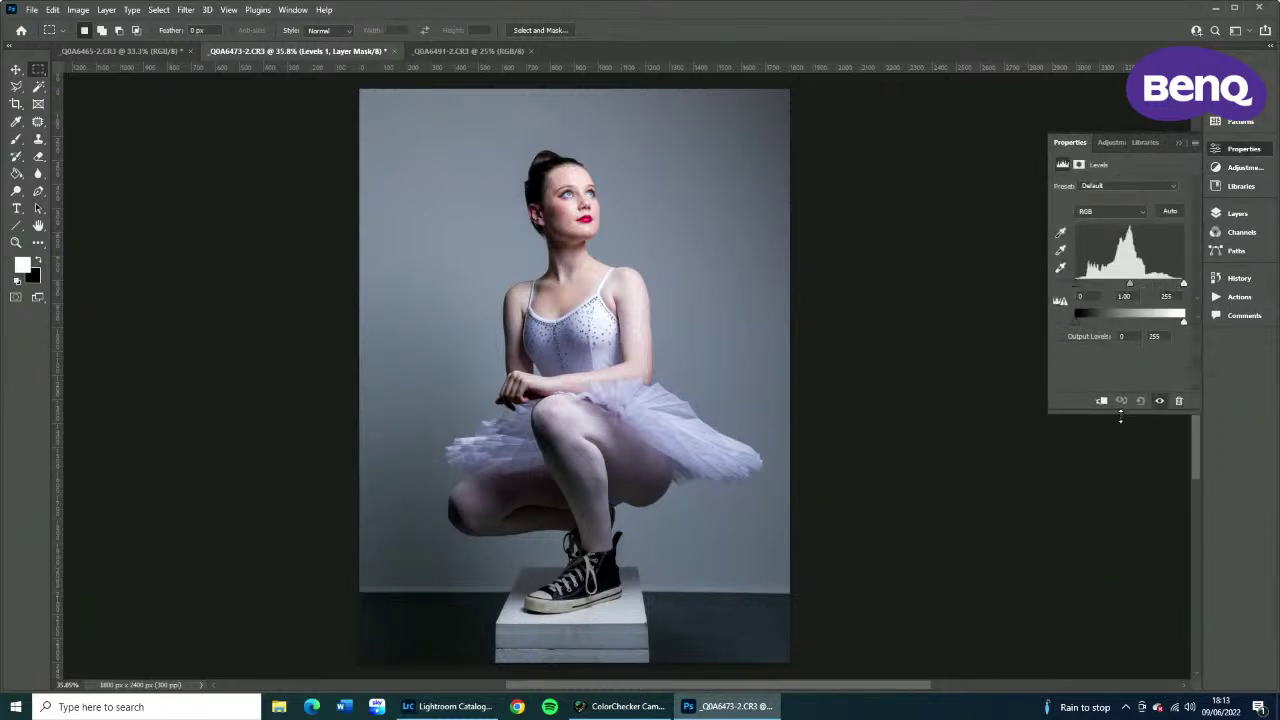
drag(1184, 285, 1142, 286)
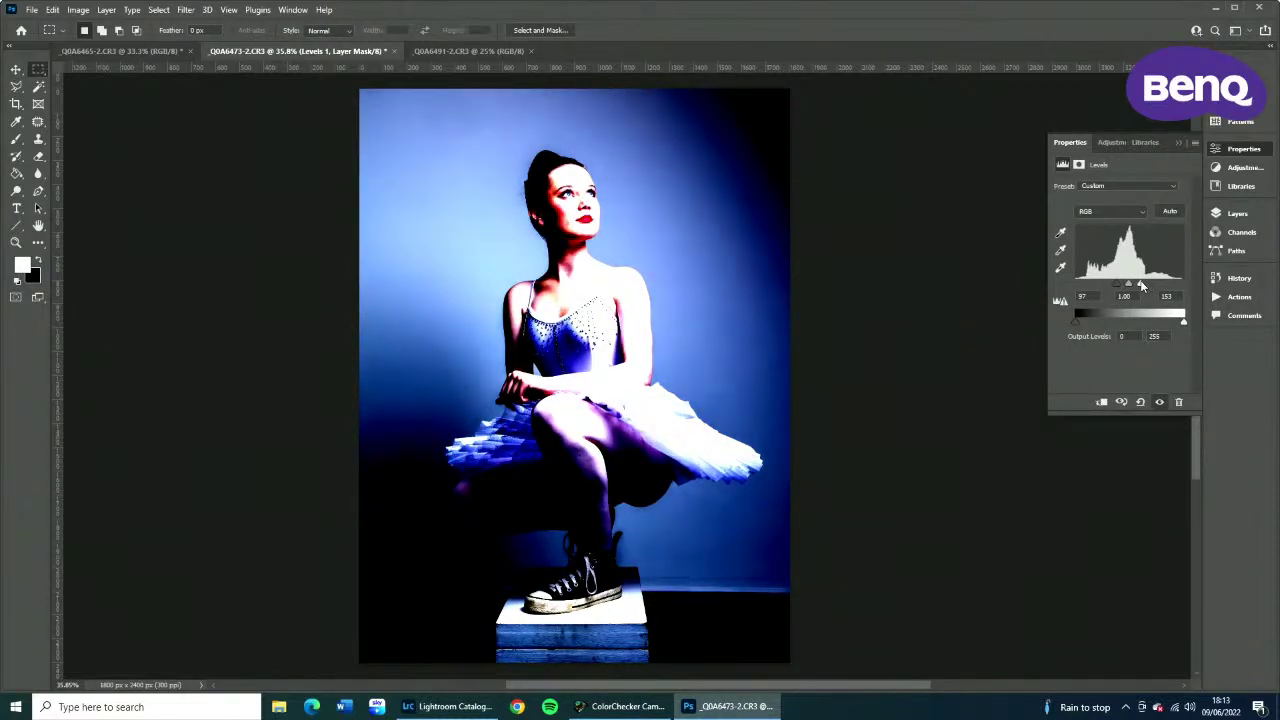
Patch the horizontal seam in the background beside the dancer's arm on the Background layer, and clear the selection.
click(1237, 213)
click(1112, 320)
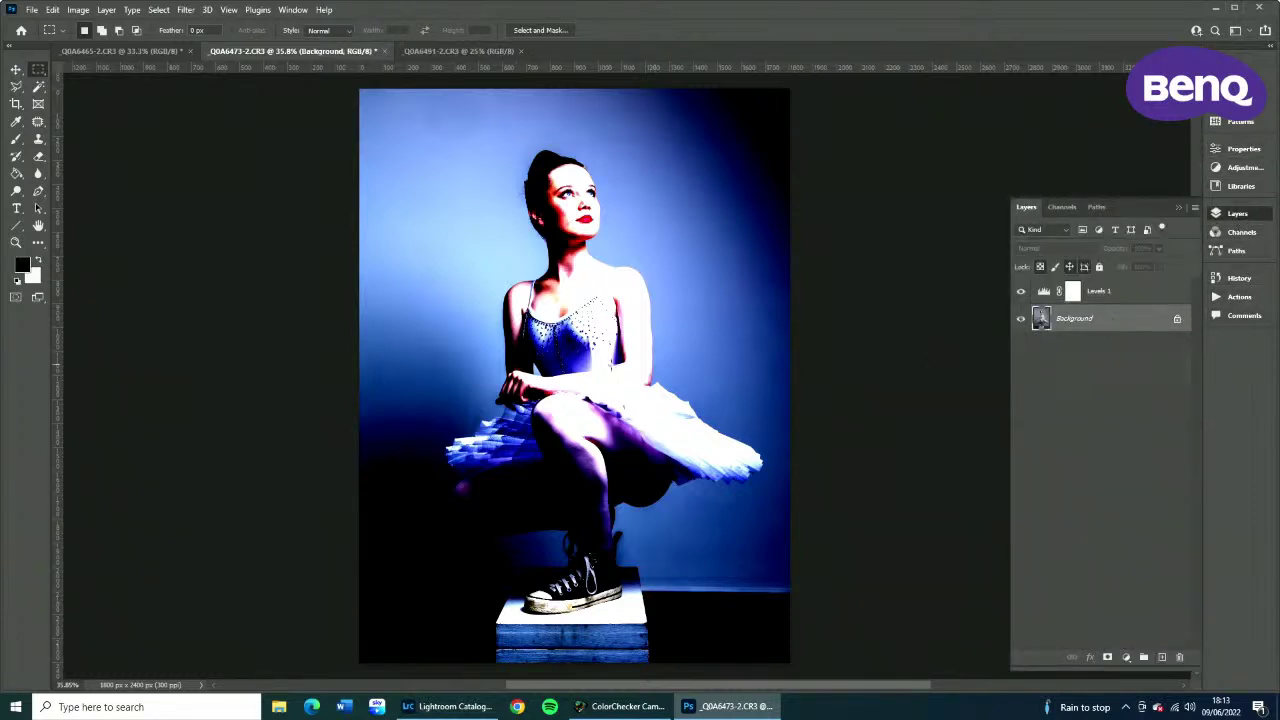
click(16, 242)
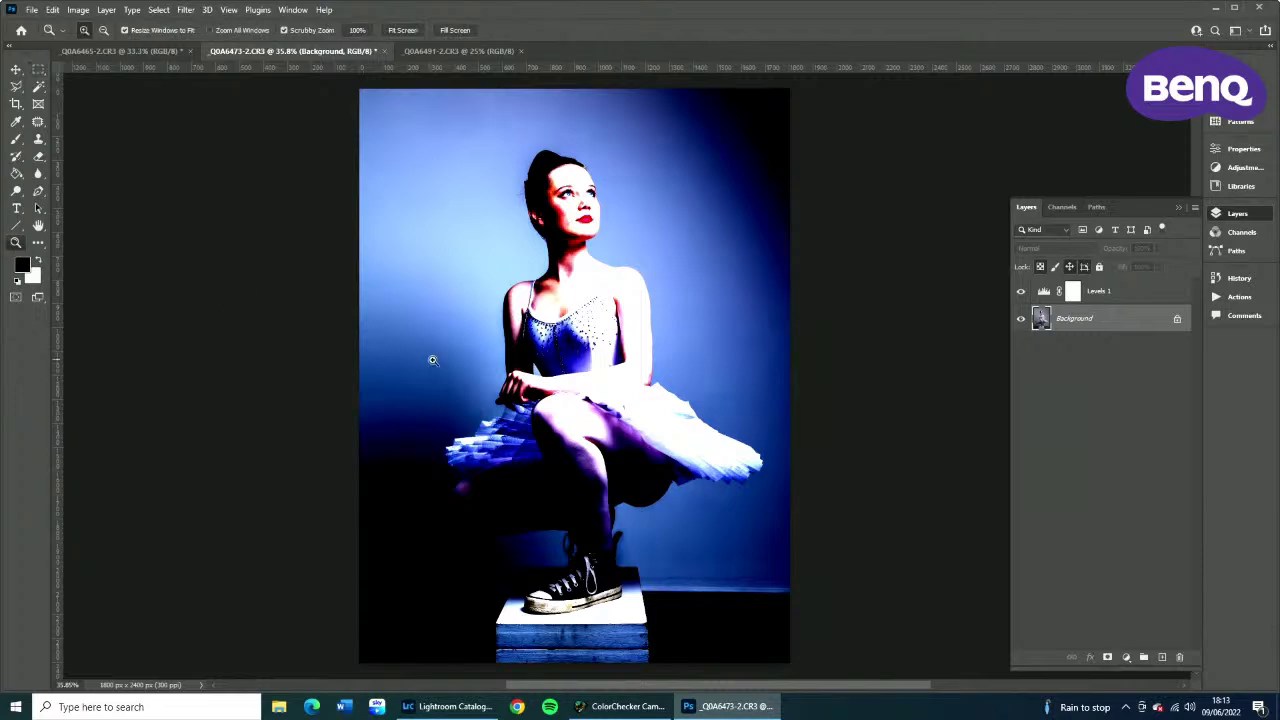
click(434, 380)
drag(434, 380, 505, 344)
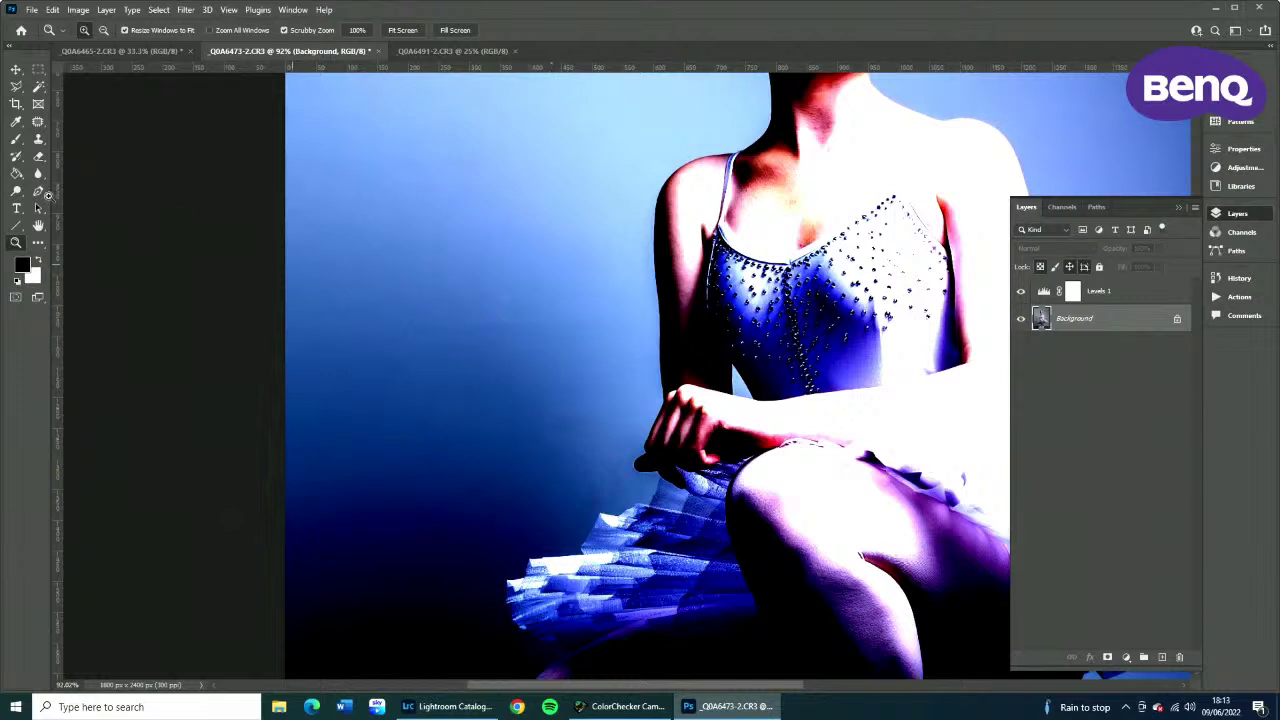
click(38, 138)
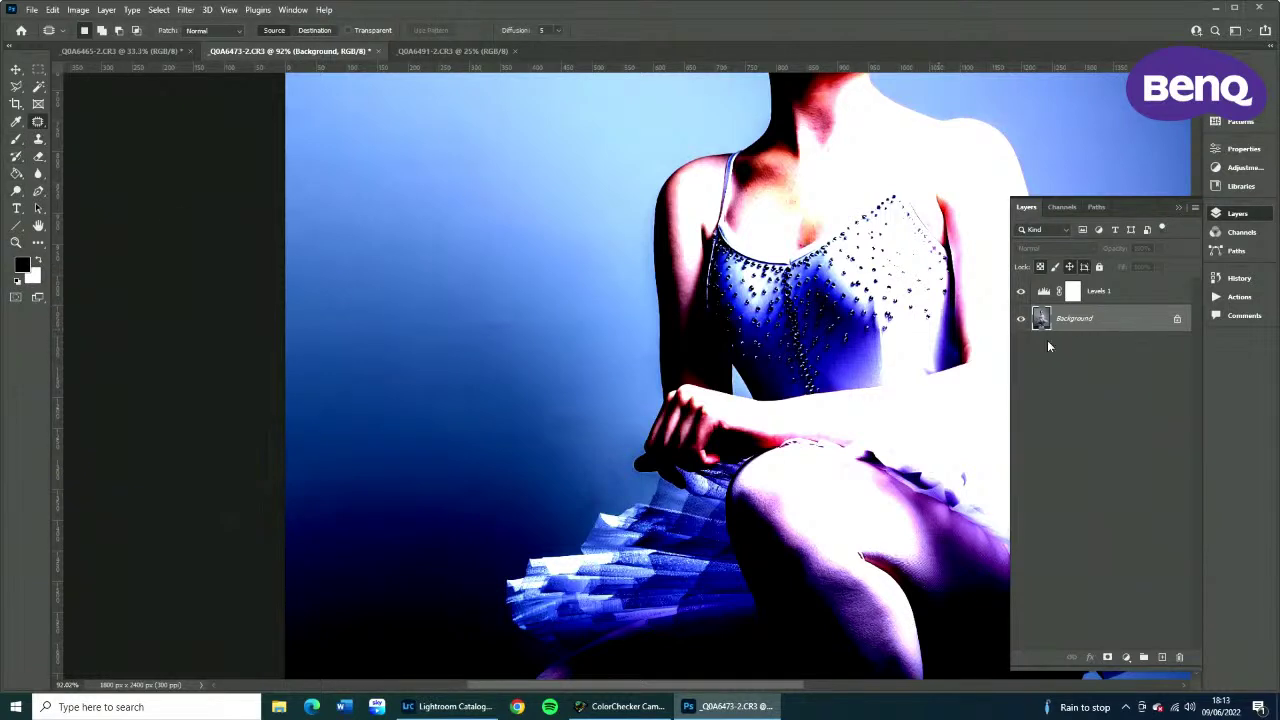
mouse_move(596, 331)
mouse_down()
mouse_move(403, 342)
mouse_move(272, 324)
mouse_move(356, 293)
mouse_move(597, 323)
mouse_up()
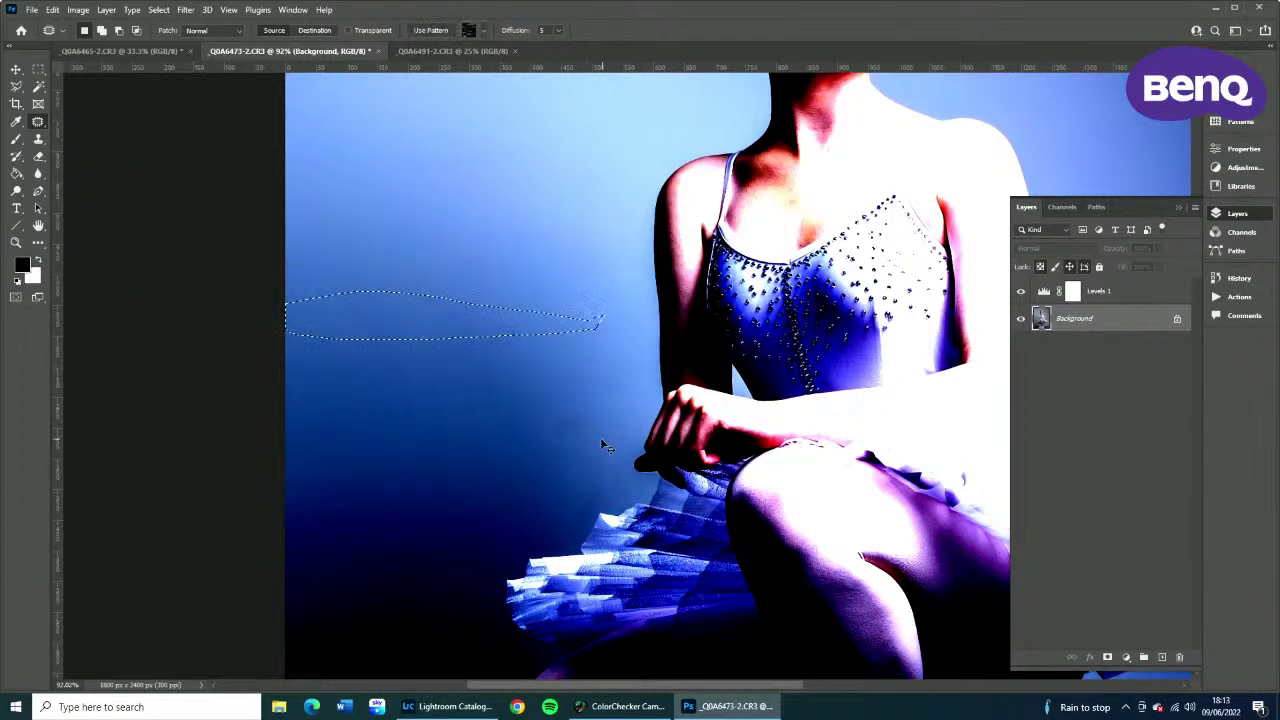
key(ctrl+d)
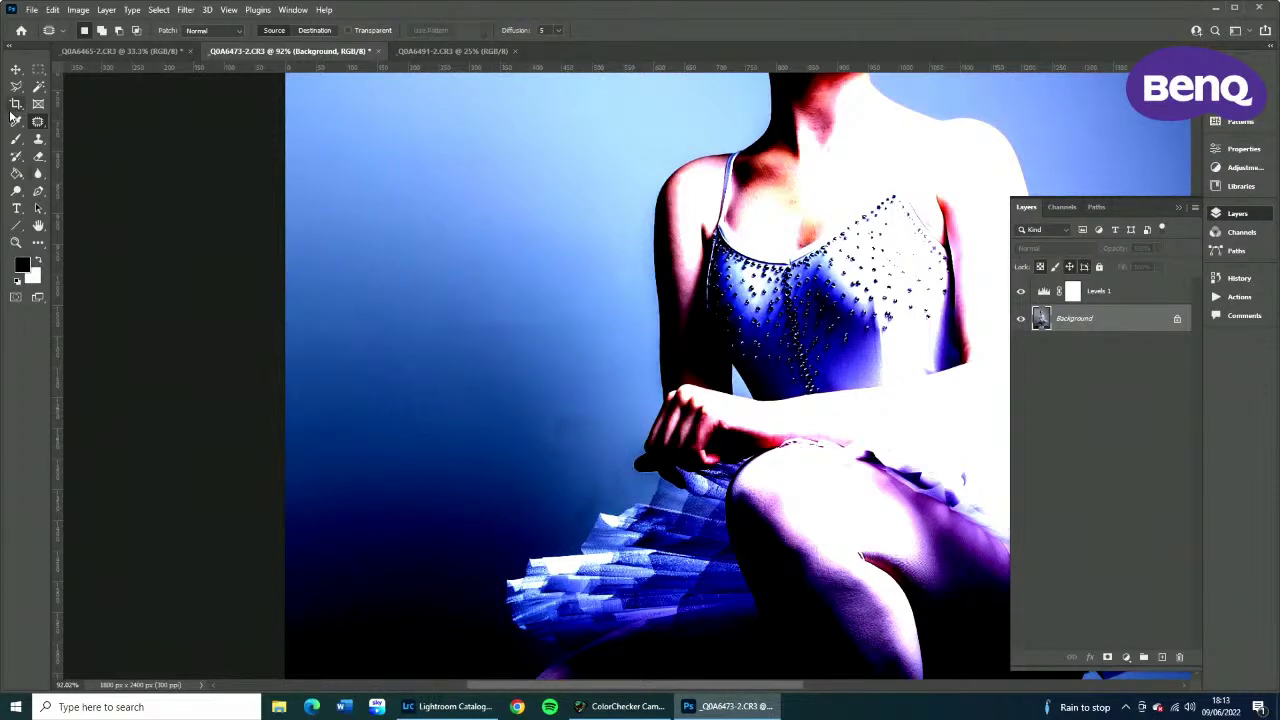
Blend the background around the patched seam with the Mixer Brush, and delete the Levels 1 check layer.
right_click(16, 140)
click(60, 178)
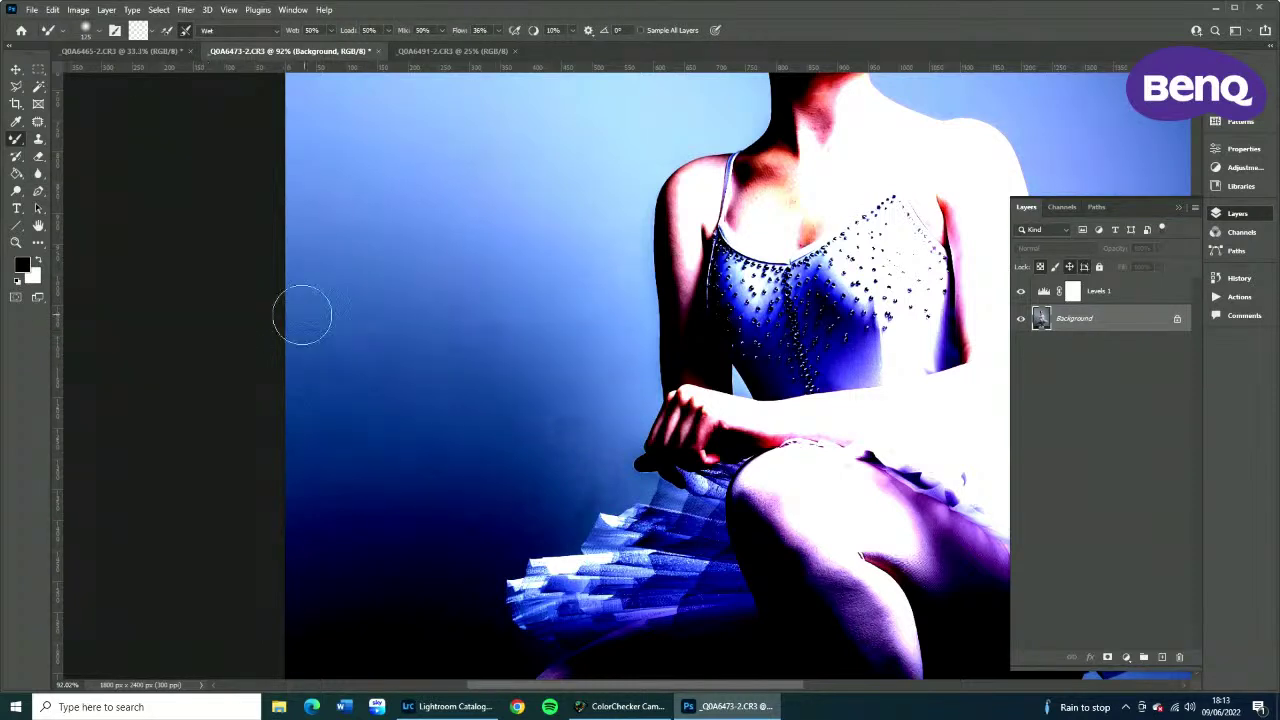
mouse_move(555, 323)
mouse_down()
mouse_move(597, 324)
mouse_move(499, 332)
mouse_move(488, 366)
mouse_move(565, 377)
mouse_move(530, 469)
mouse_move(584, 372)
mouse_move(519, 493)
mouse_move(571, 427)
mouse_move(574, 495)
mouse_move(474, 457)
mouse_move(594, 416)
mouse_move(666, 431)
mouse_move(636, 401)
mouse_move(601, 402)
mouse_move(557, 429)
mouse_up()
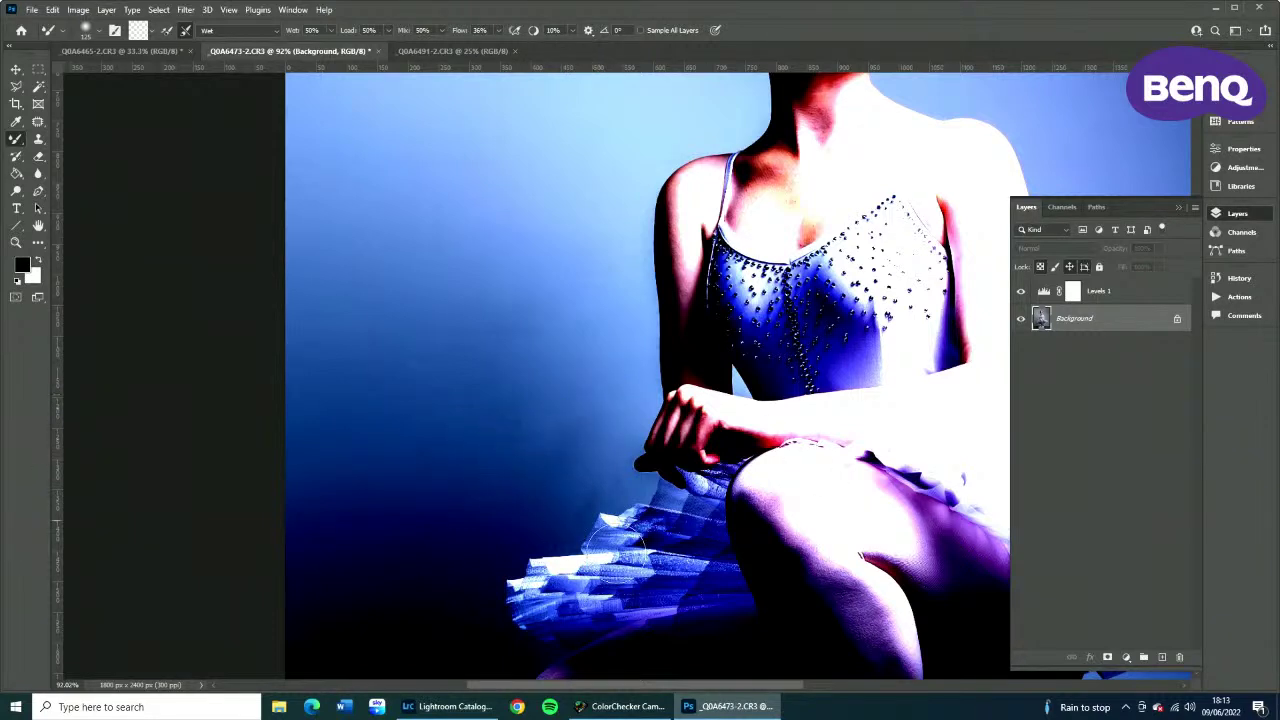
click(1129, 291)
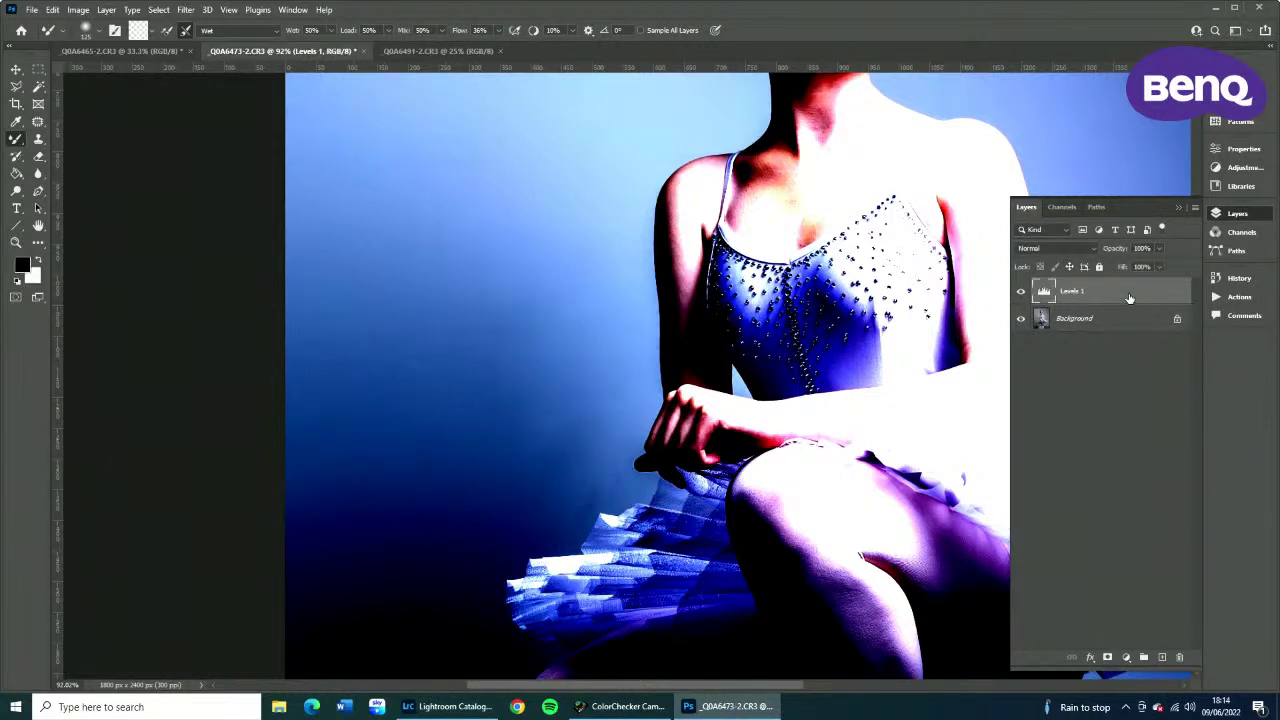
key(Delete)
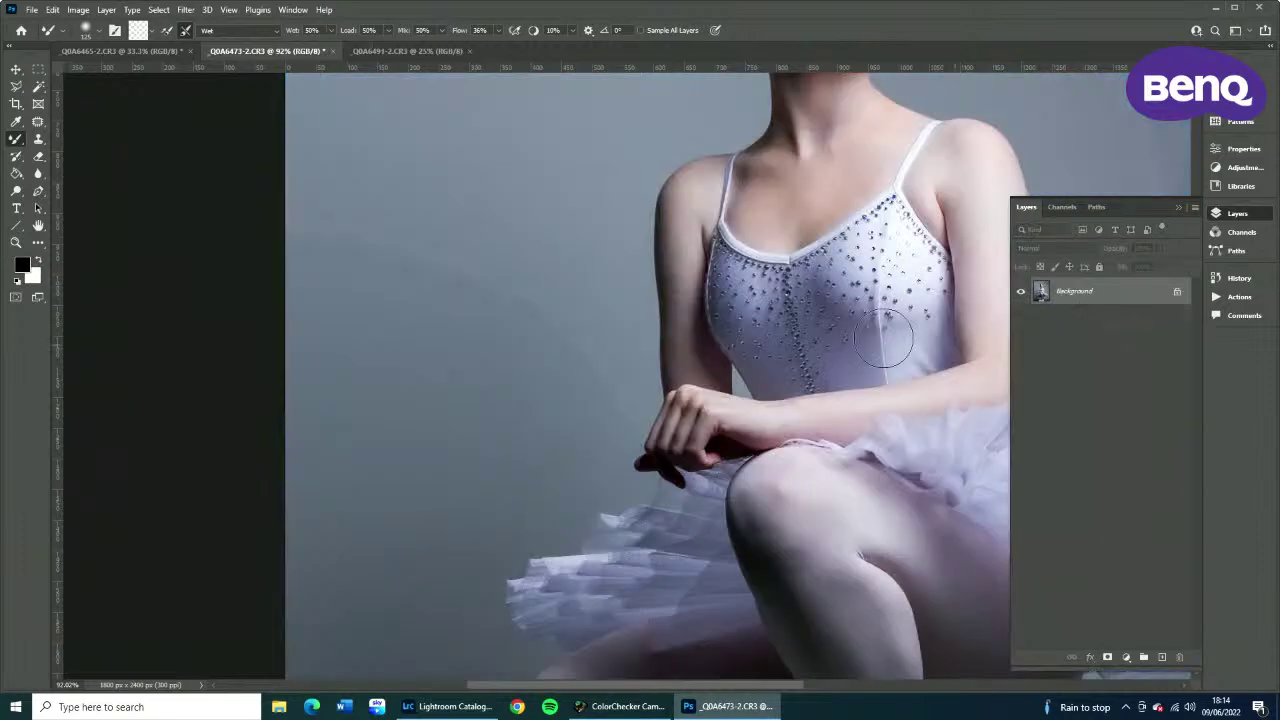
Add a Levels adjustment layer with input levels 38 and 158 to exaggerate contrast and expose the remaining background flaws.
drag(888, 336, 548, 596)
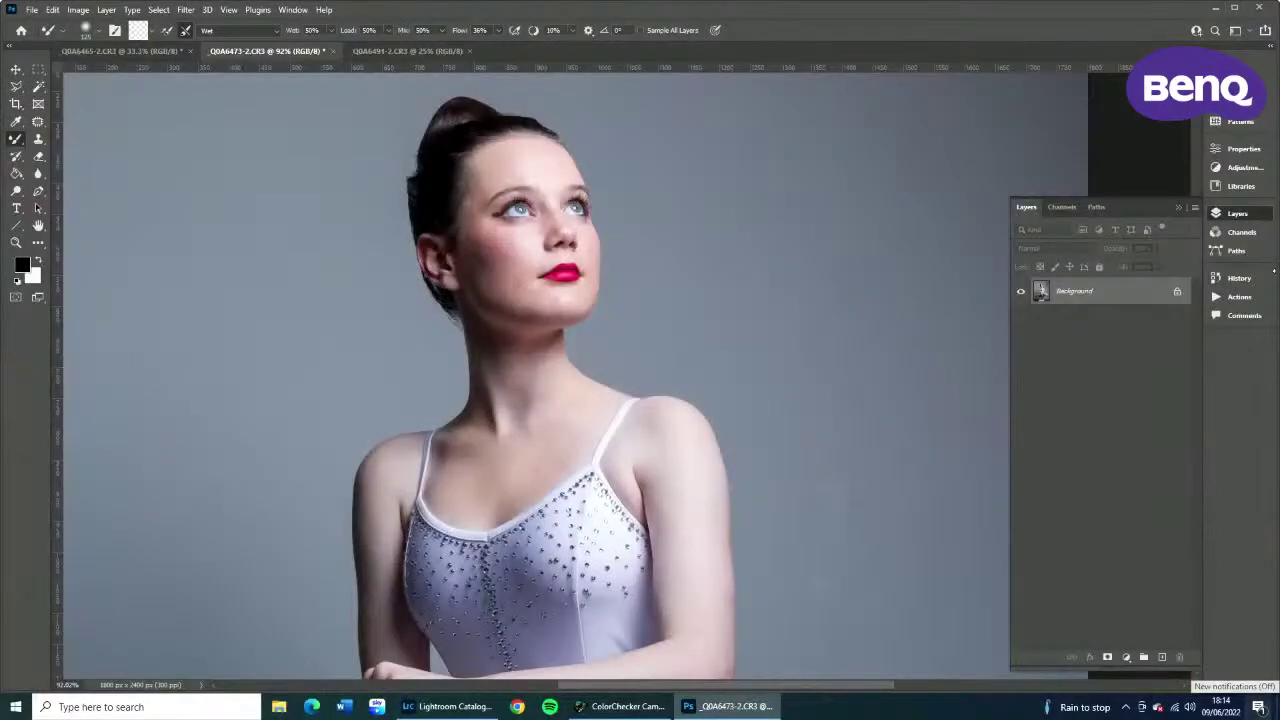
click(1243, 170)
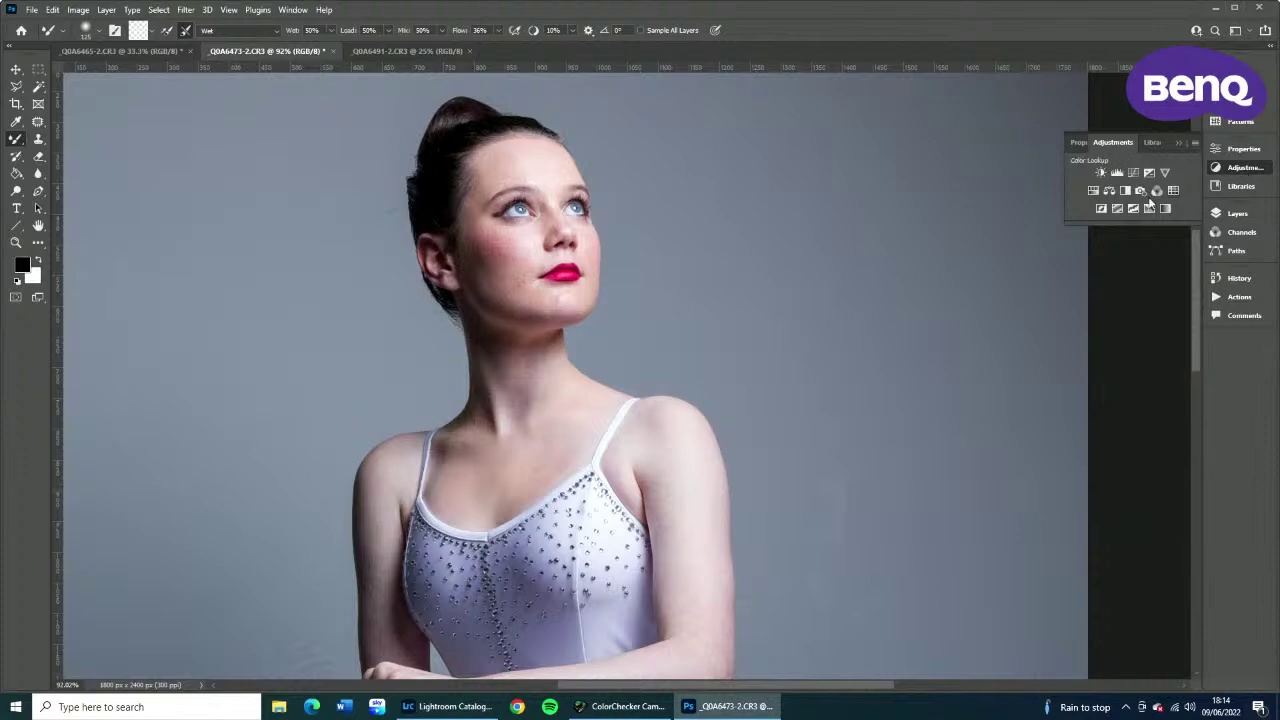
click(1121, 174)
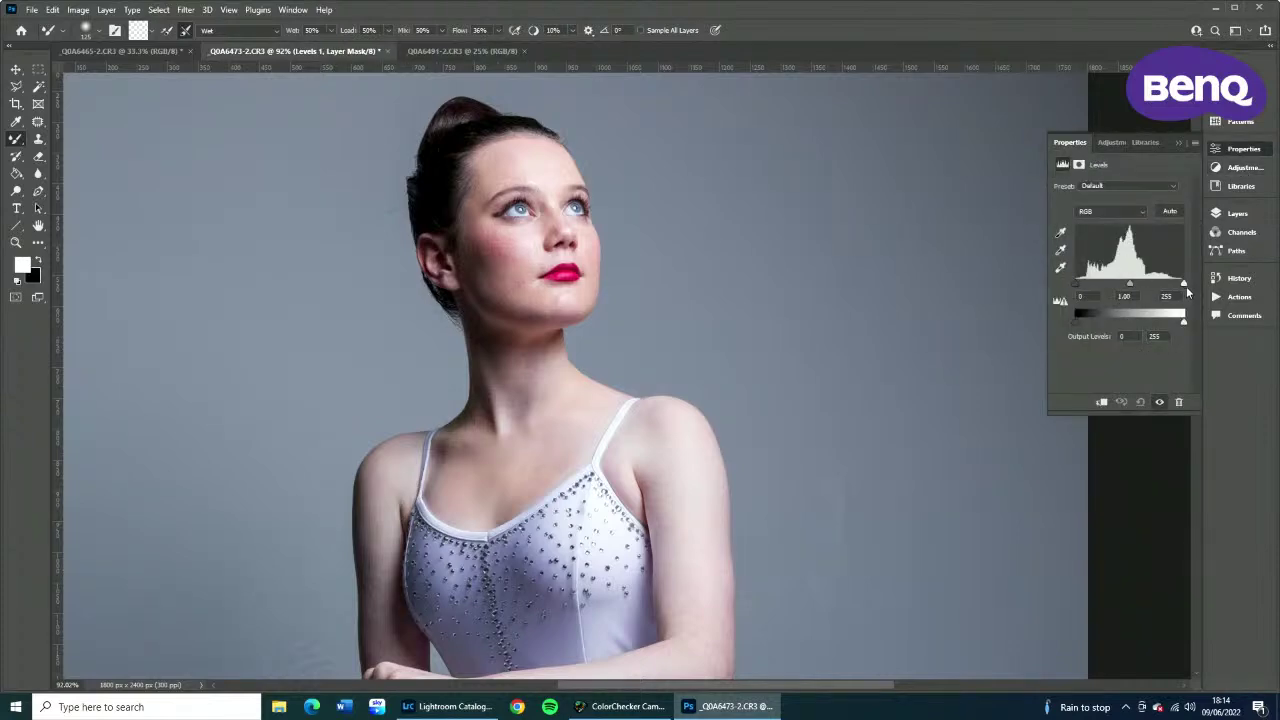
drag(1184, 286, 1148, 289)
drag(1077, 285, 1093, 285)
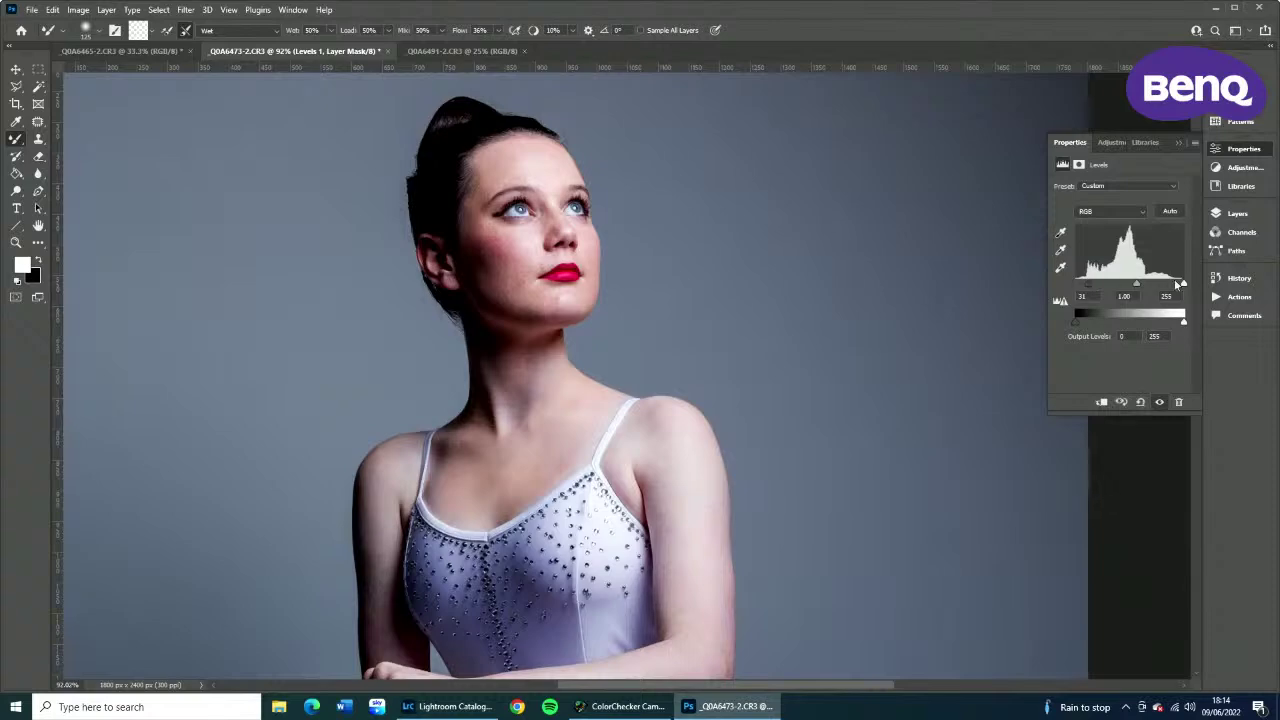
mouse_move(1184, 289)
mouse_down()
mouse_move(1116, 287)
mouse_move(1178, 287)
mouse_up()
mouse_move(1082, 284)
mouse_down()
mouse_move(1106, 285)
mouse_move(1090, 286)
mouse_up()
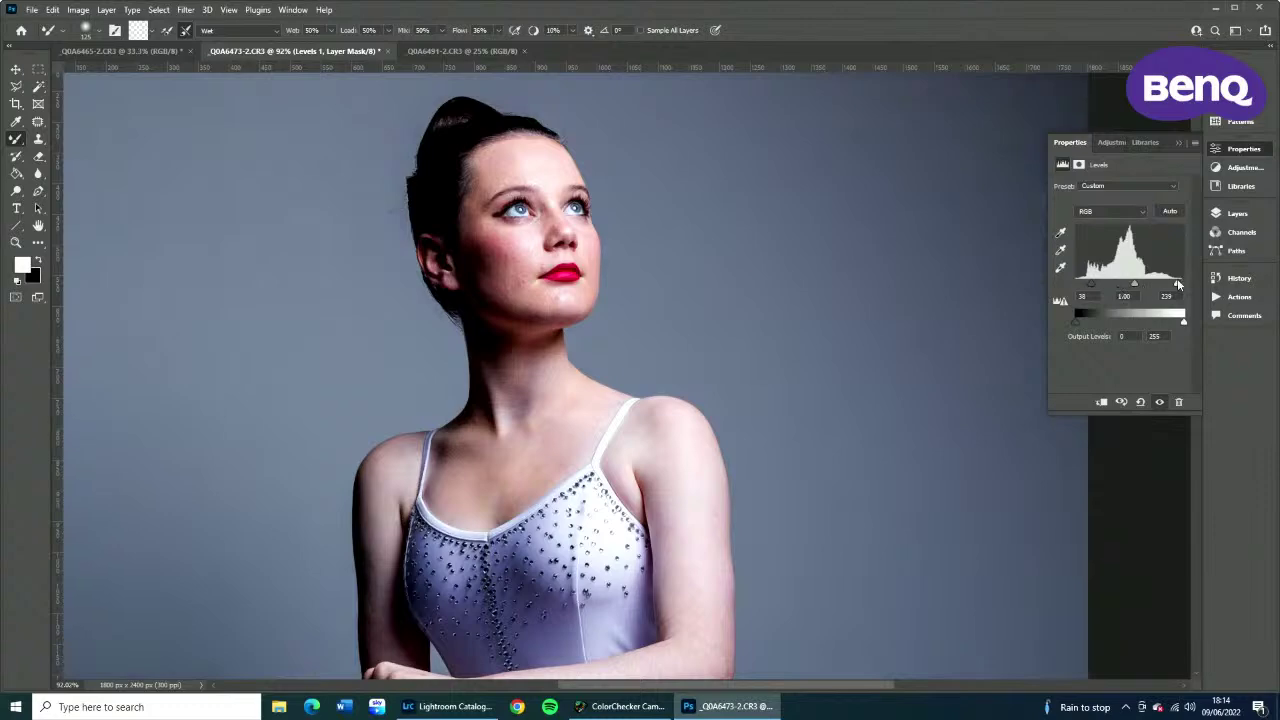
drag(1178, 287, 1144, 286)
drag(837, 309, 800, 171)
drag(955, 307, 681, 286)
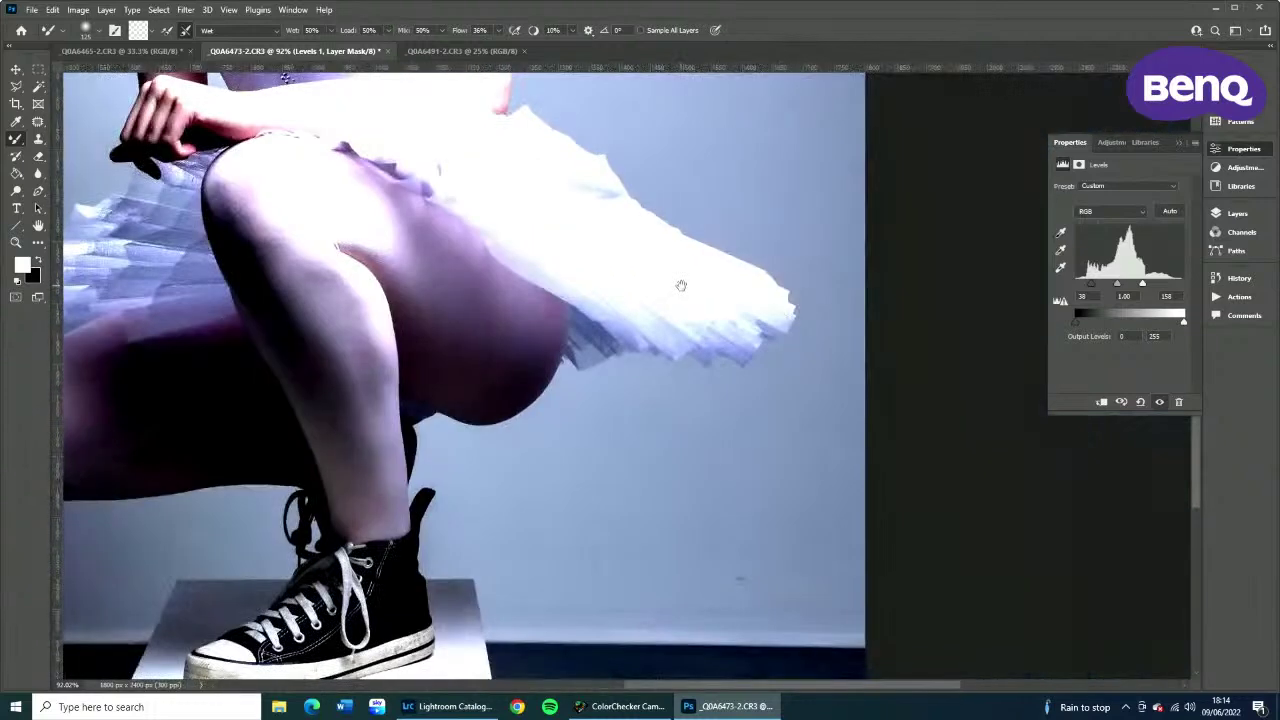
Spot-heal the marks on the lower-right backdrop on the Background layer, and delete the Levels 1 check layer.
click(38, 138)
right_click(38, 121)
click(95, 126)
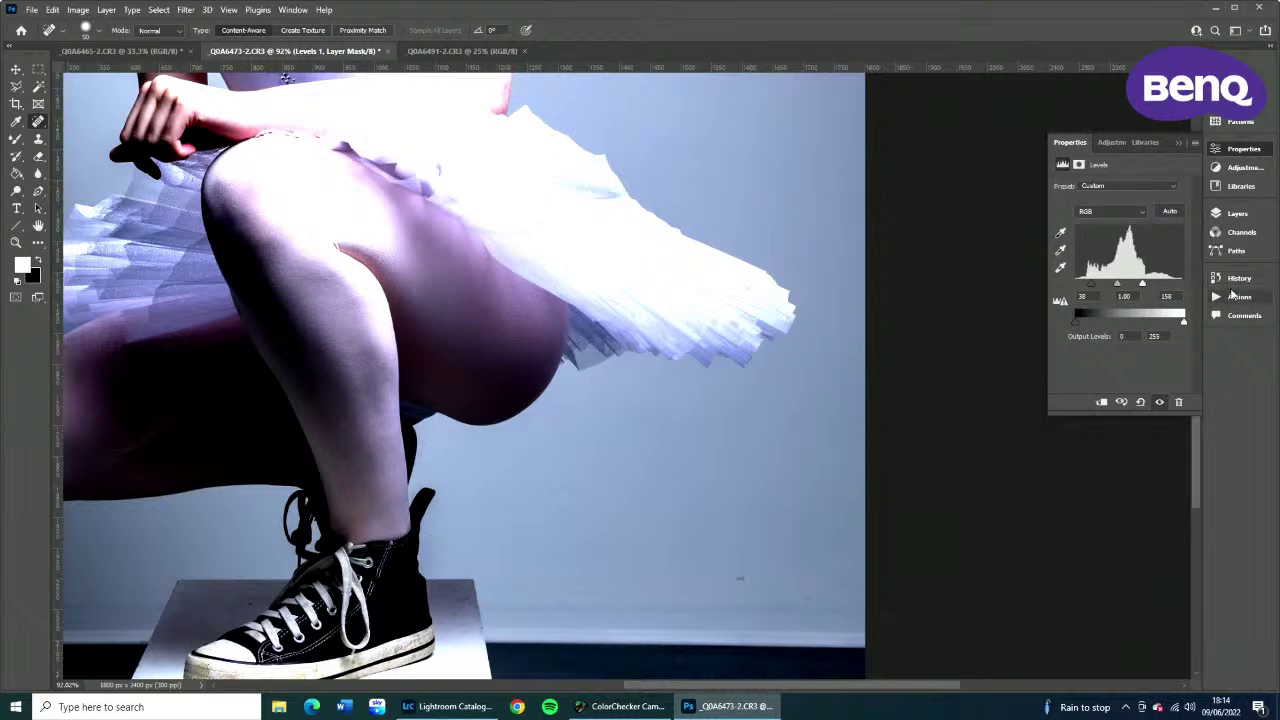
click(1238, 214)
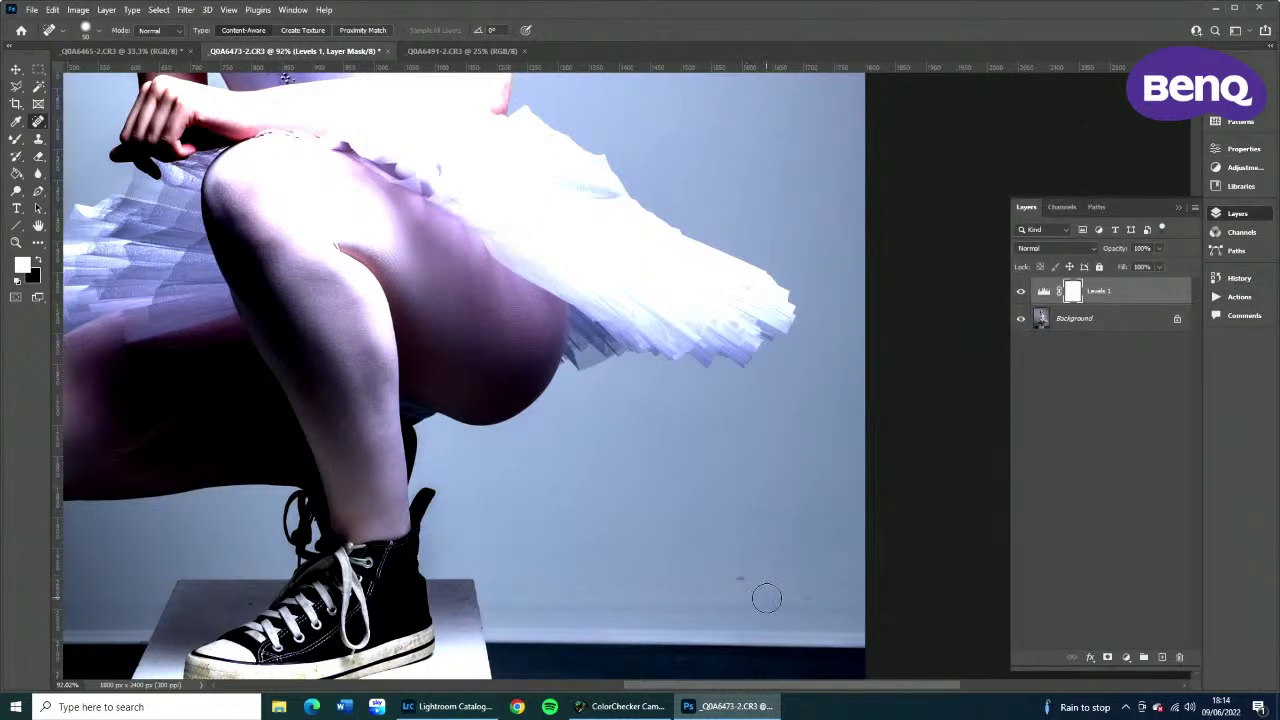
click(1075, 320)
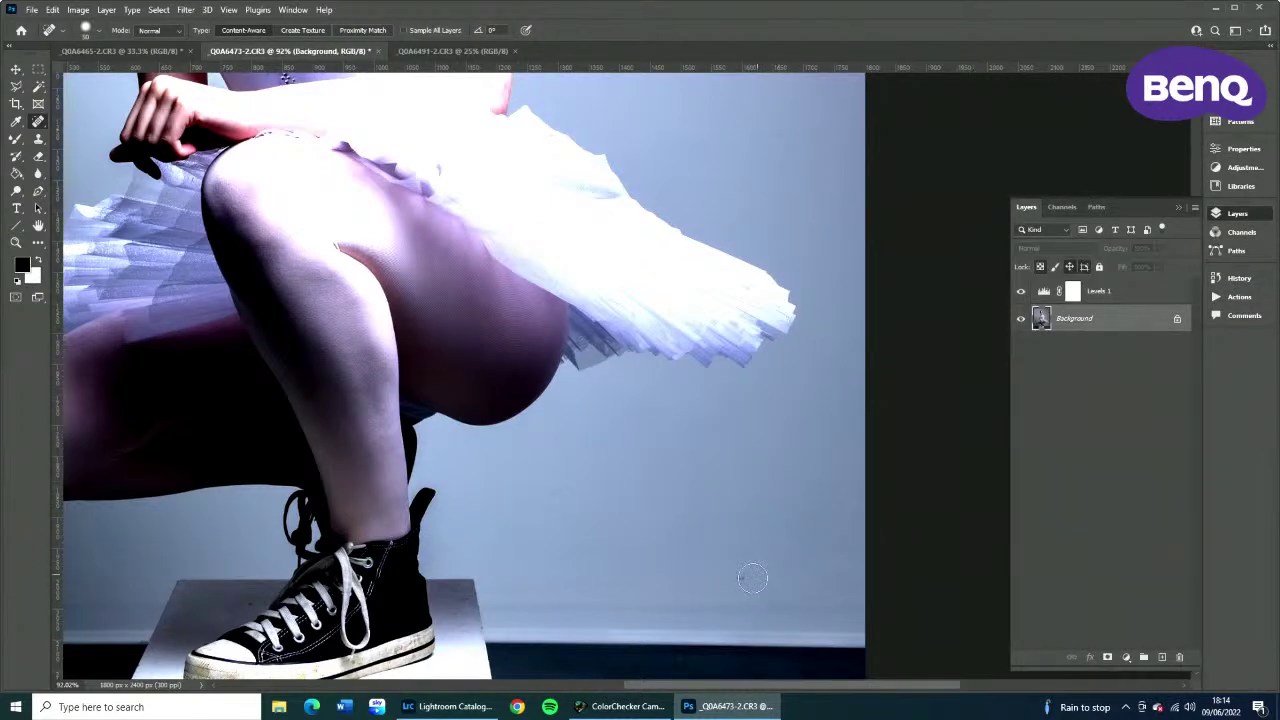
click(809, 599)
click(550, 491)
click(1155, 296)
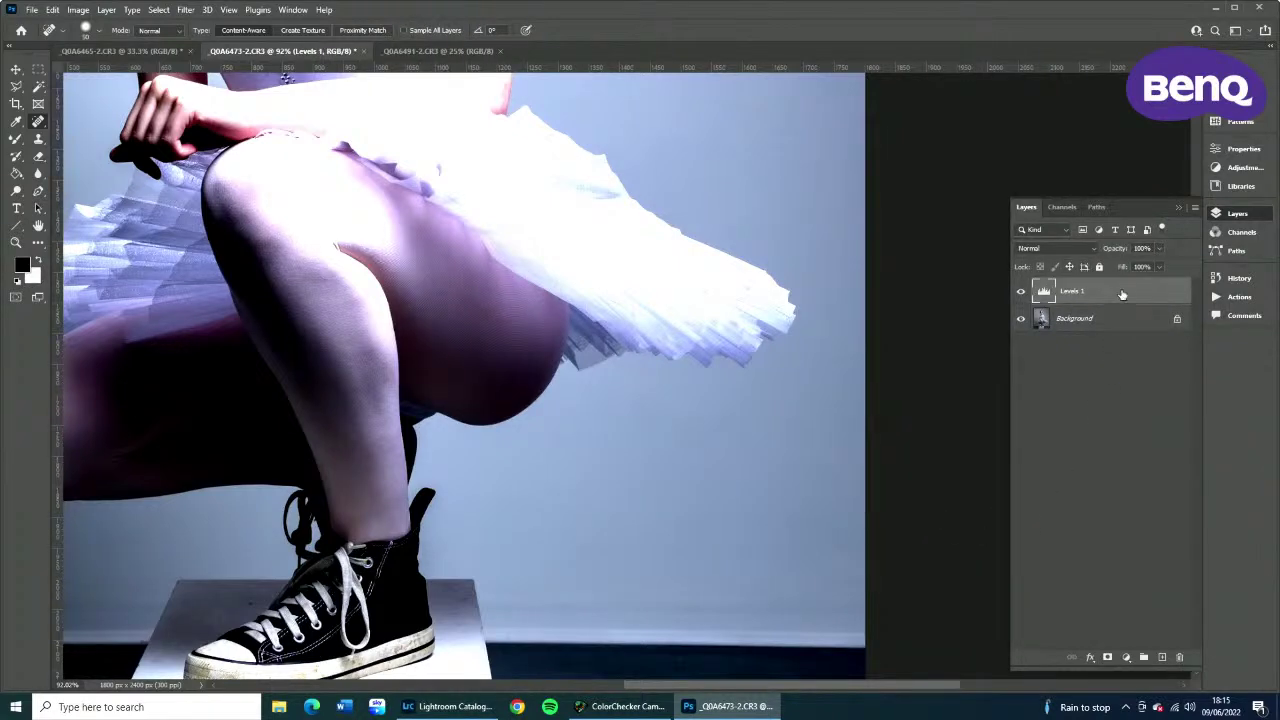
key(Delete)
Remove the light specks from the dark floor to the right of the white plinth with the Spot Healing Brush.
drag(363, 188, 355, 352)
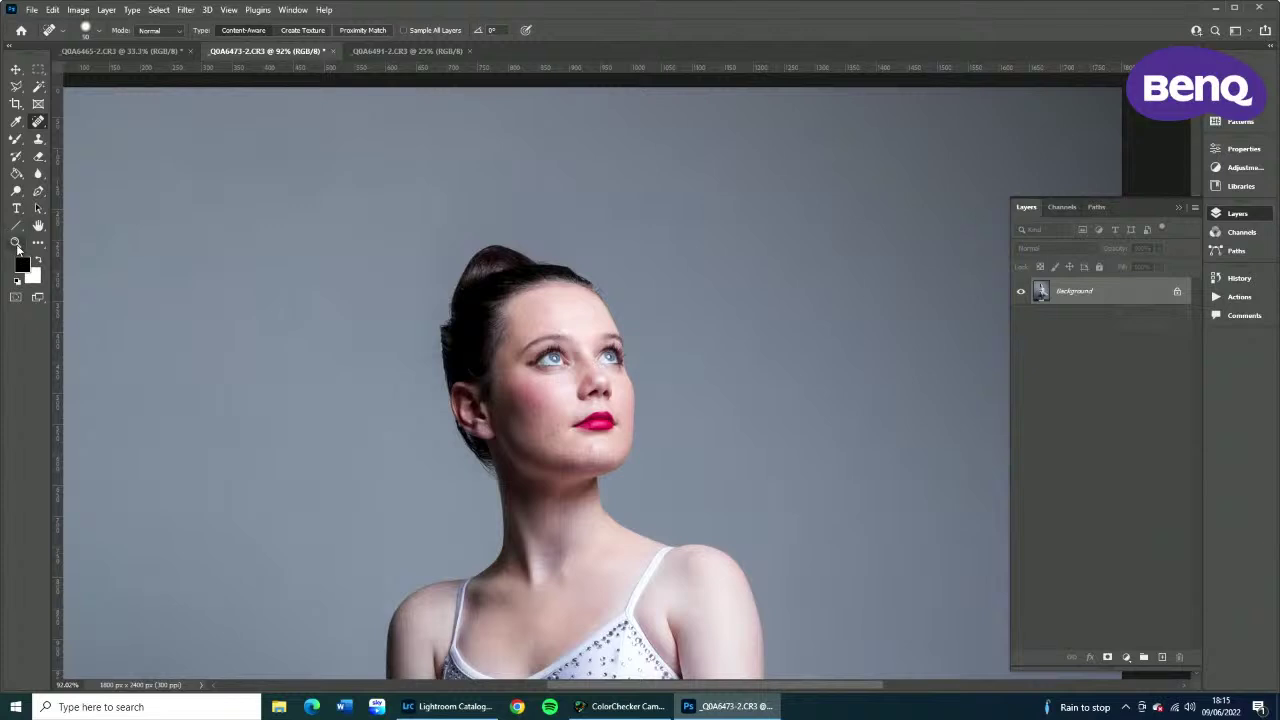
click(16, 242)
alt+click(424, 466)
alt+click(424, 464)
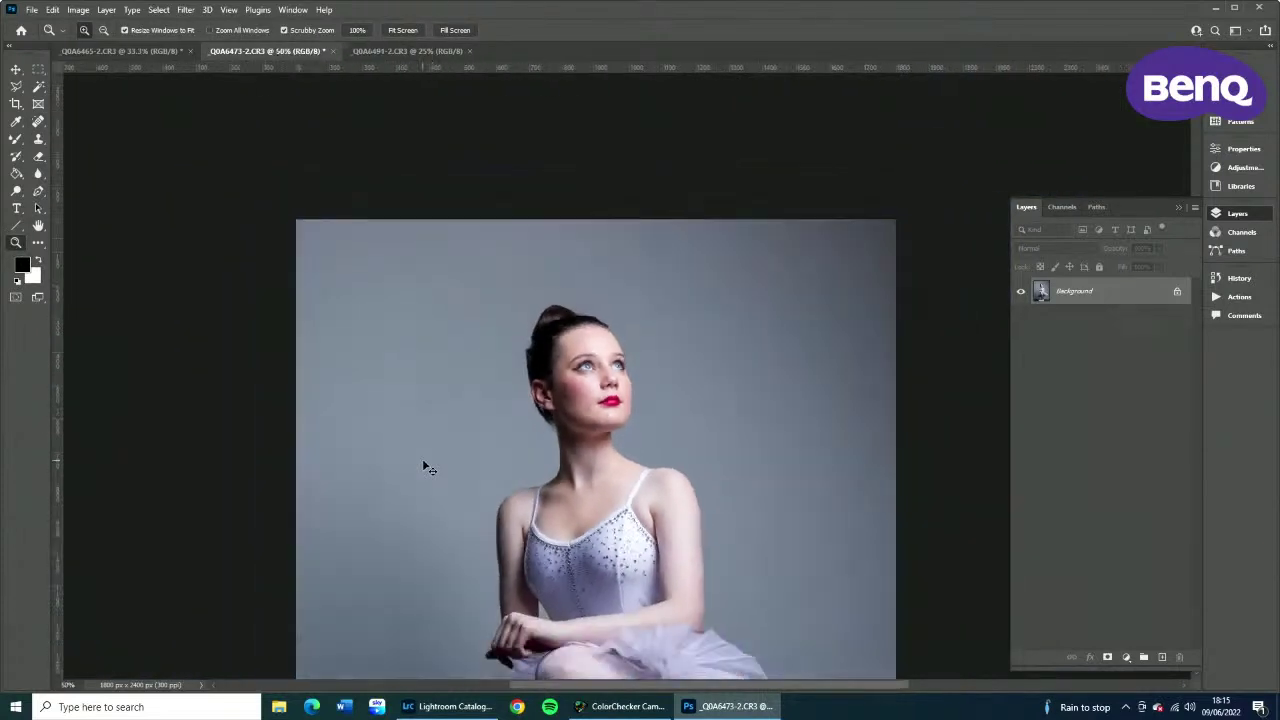
alt+click(424, 461)
drag(678, 564, 658, 304)
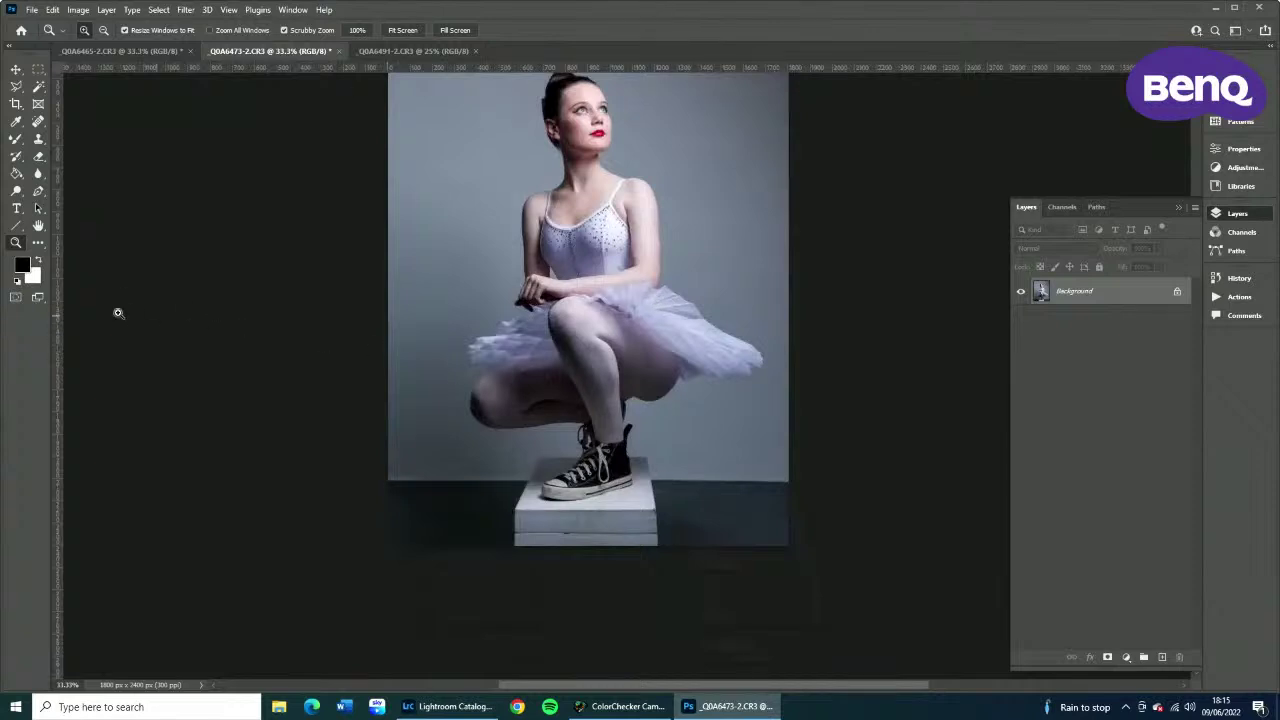
mouse_move(803, 564)
mouse_down()
mouse_move(766, 557)
mouse_move(826, 586)
mouse_move(803, 574)
mouse_up()
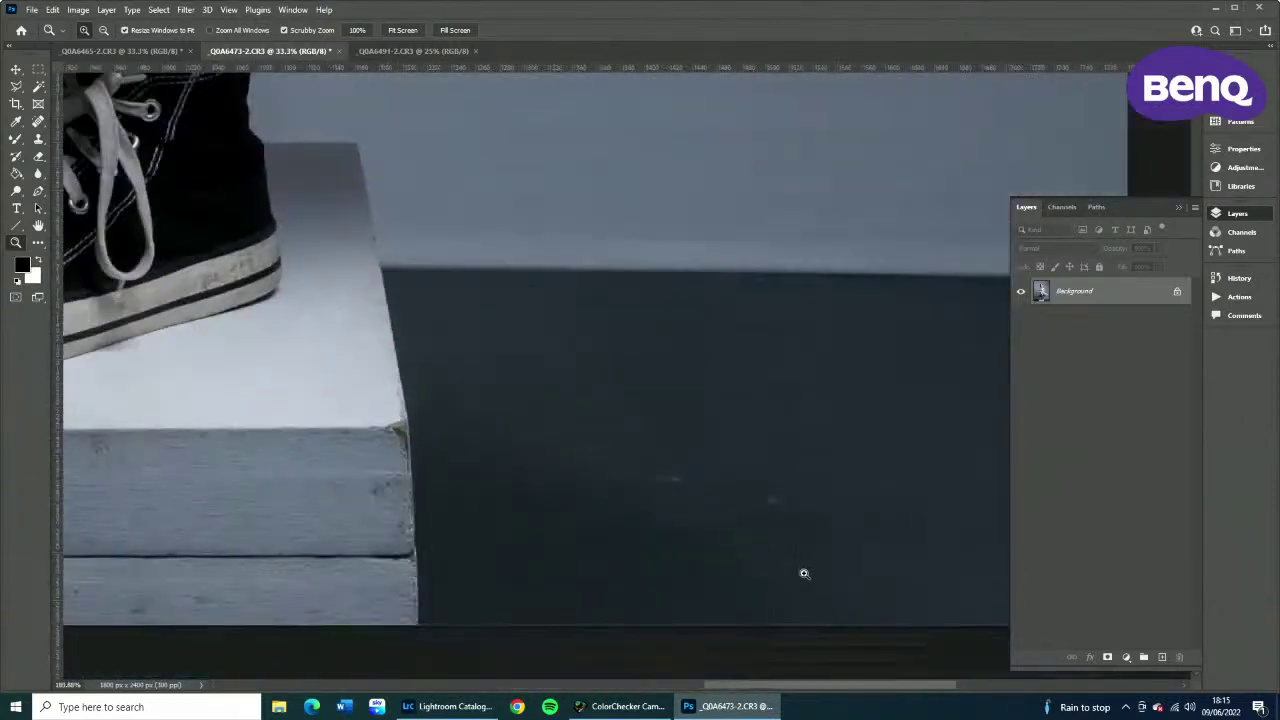
click(39, 122)
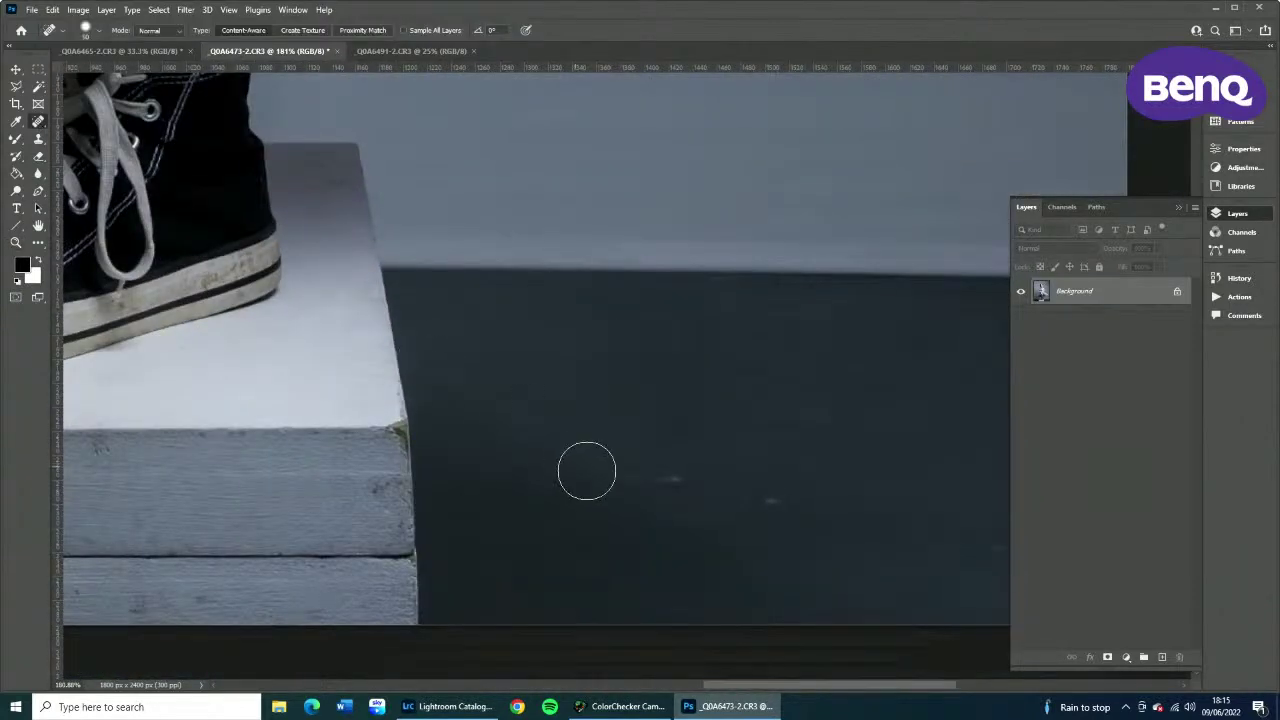
click(670, 477)
drag(880, 500, 549, 377)
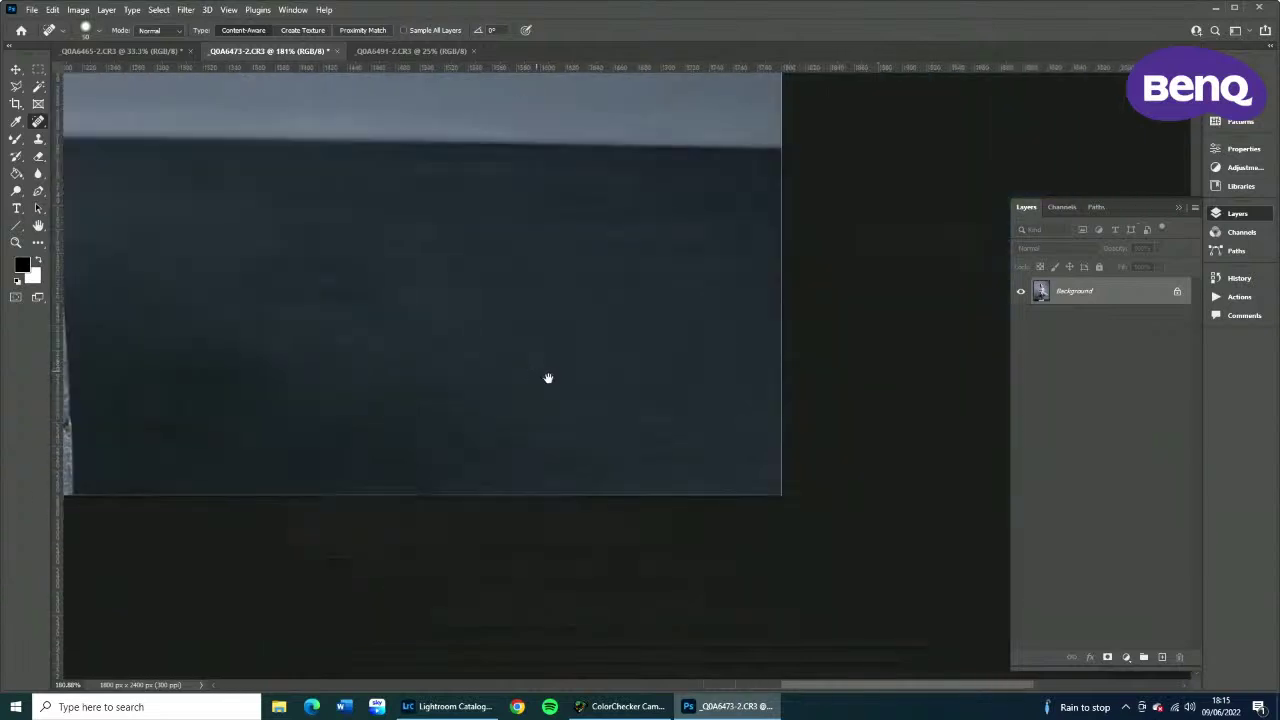
click(651, 411)
click(451, 432)
click(630, 340)
click(712, 310)
Spot-heal the marks on the dark floor to the left of the plinth.
drag(249, 331, 823, 368)
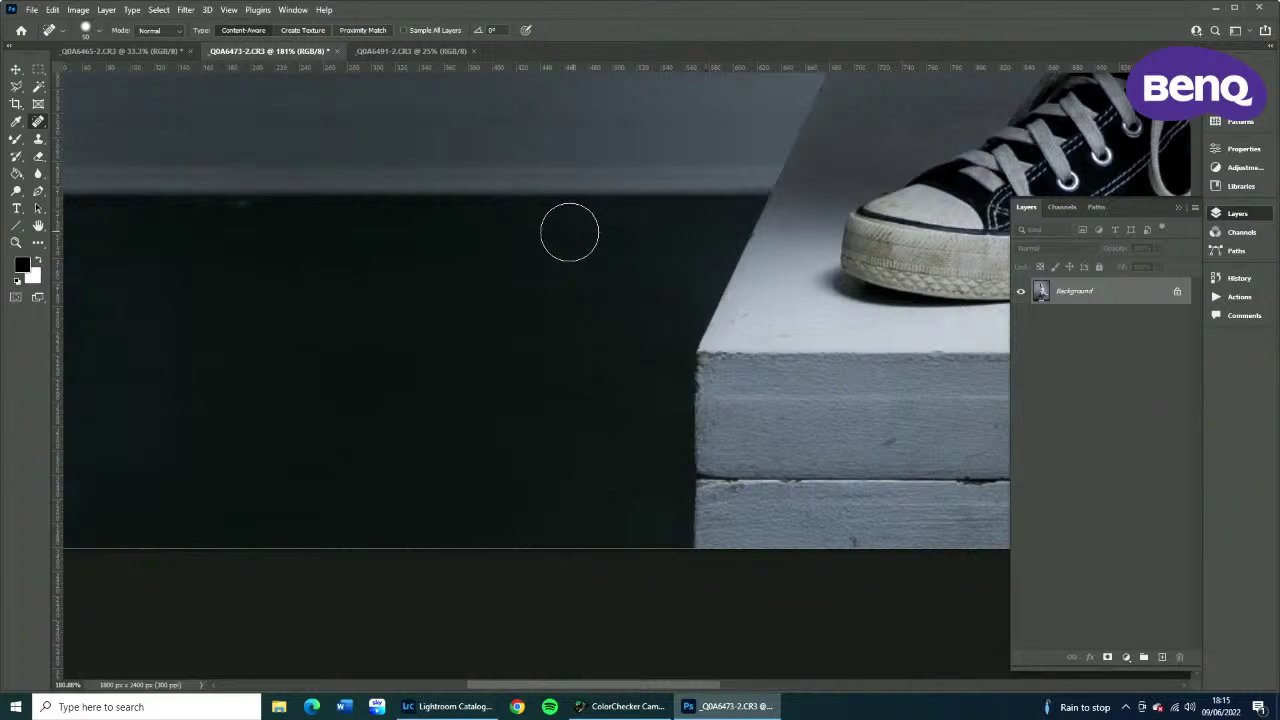
click(265, 405)
scroll(405, 508, down, 3)
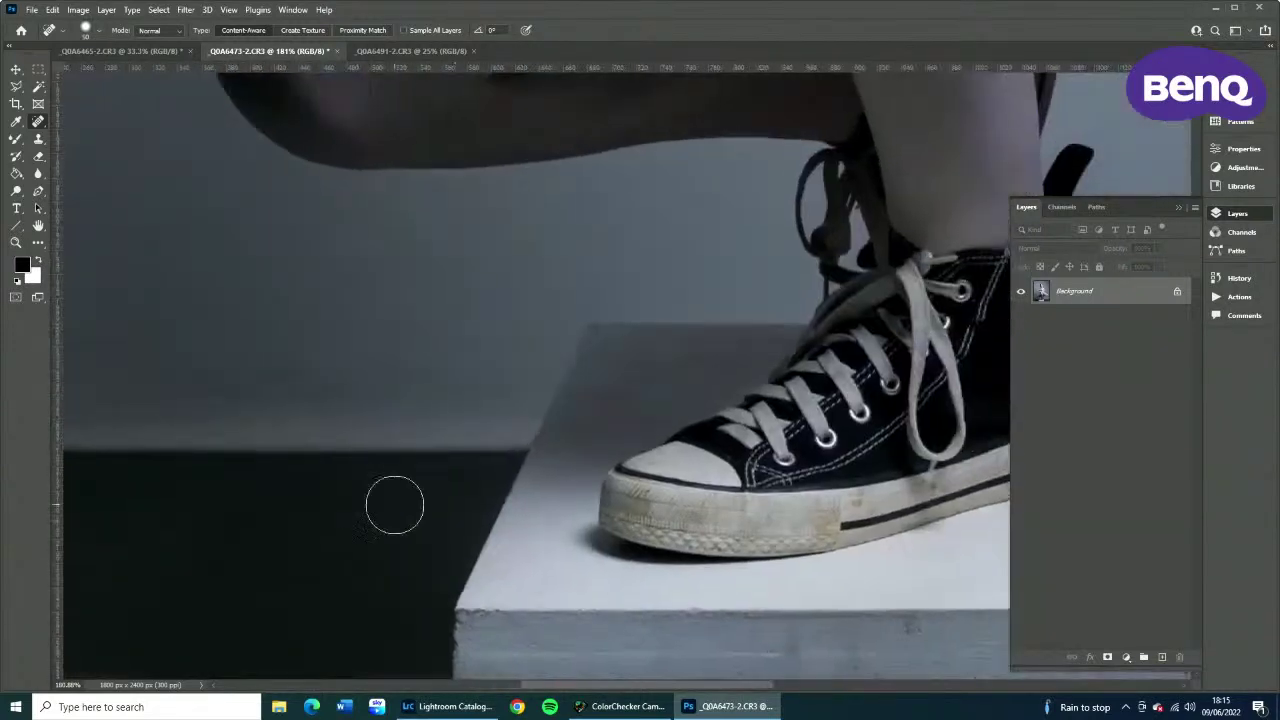
scroll(400, 511, down, 2)
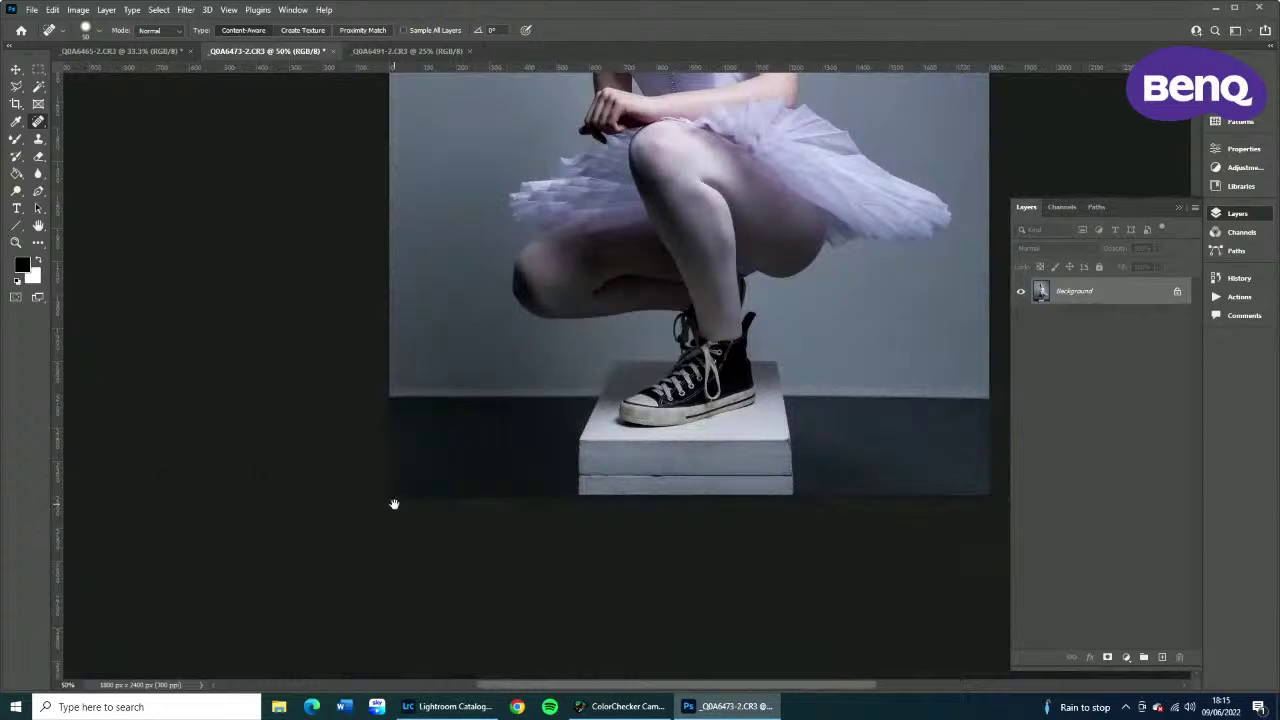
Spot-heal the blemishes beside the lips, on the cheek, around the eye and on the forehead with a smaller brush.
drag(700, 198, 651, 545)
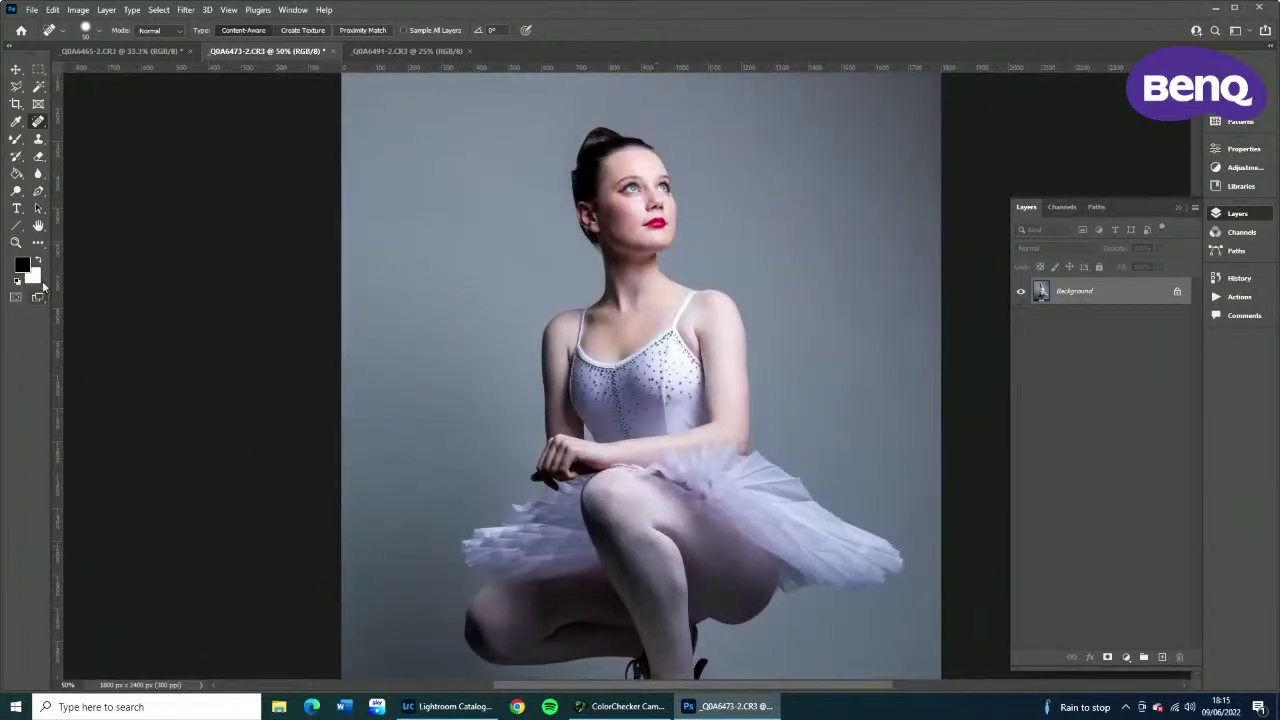
click(16, 242)
click(631, 158)
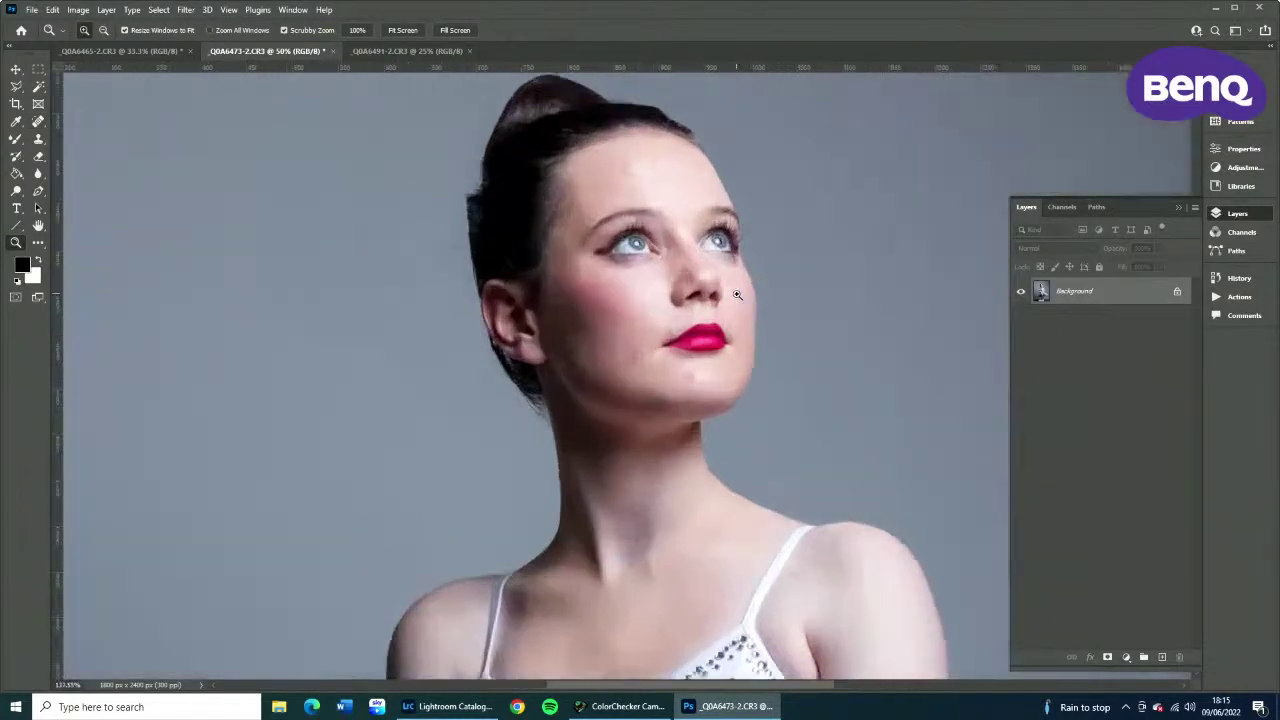
click(38, 121)
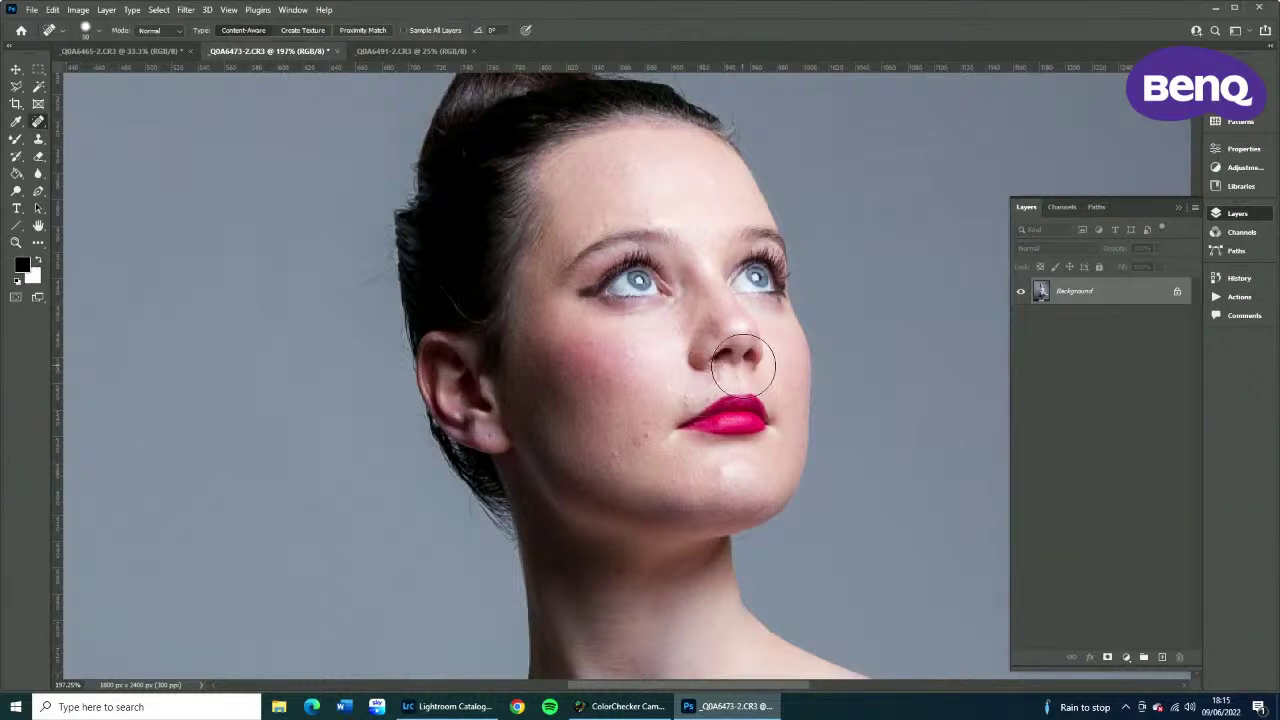
key(bracketleft)
key(bracketleft)
key(bracketleft)
key(bracketleft)
click(684, 397)
drag(633, 414, 603, 504)
drag(570, 320, 620, 309)
mouse_move(582, 305)
mouse_down()
mouse_move(562, 300)
mouse_move(545, 261)
mouse_up()
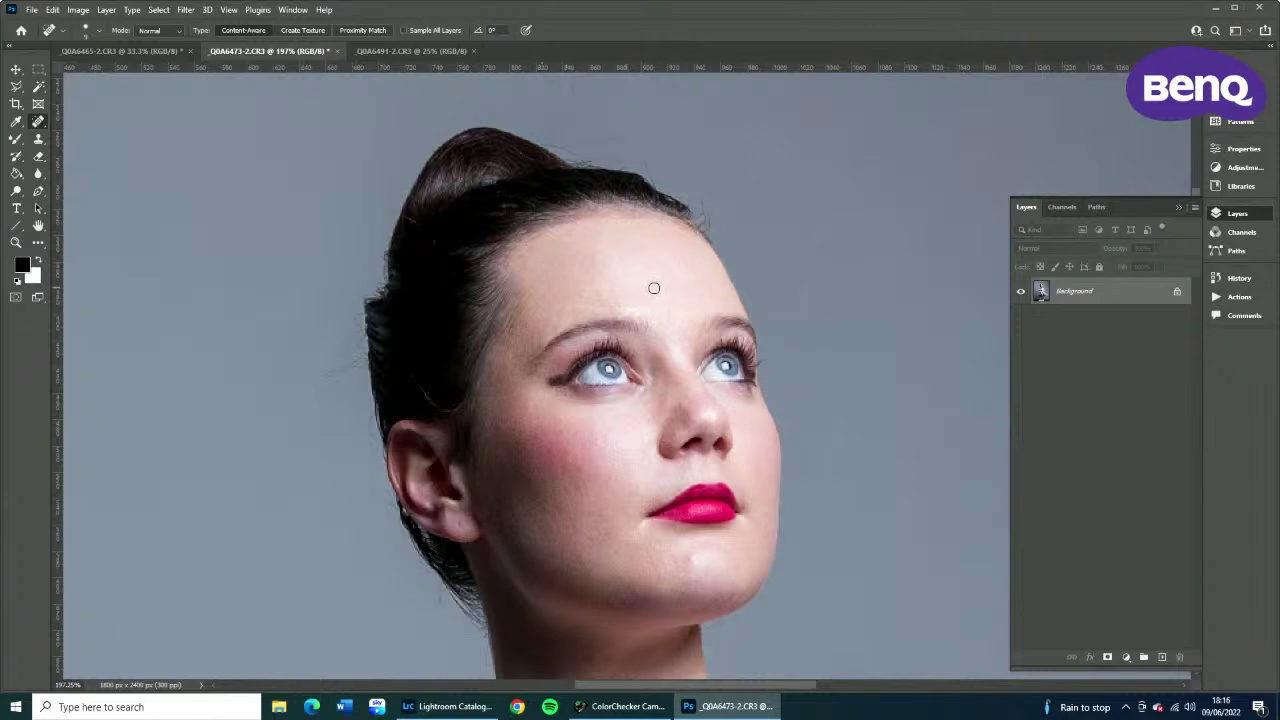
drag(684, 276, 684, 276)
Apply the Skin Smoothing neural filter to the face with blur 50 and smoothness 0, output to a new layer.
click(184, 10)
click(220, 65)
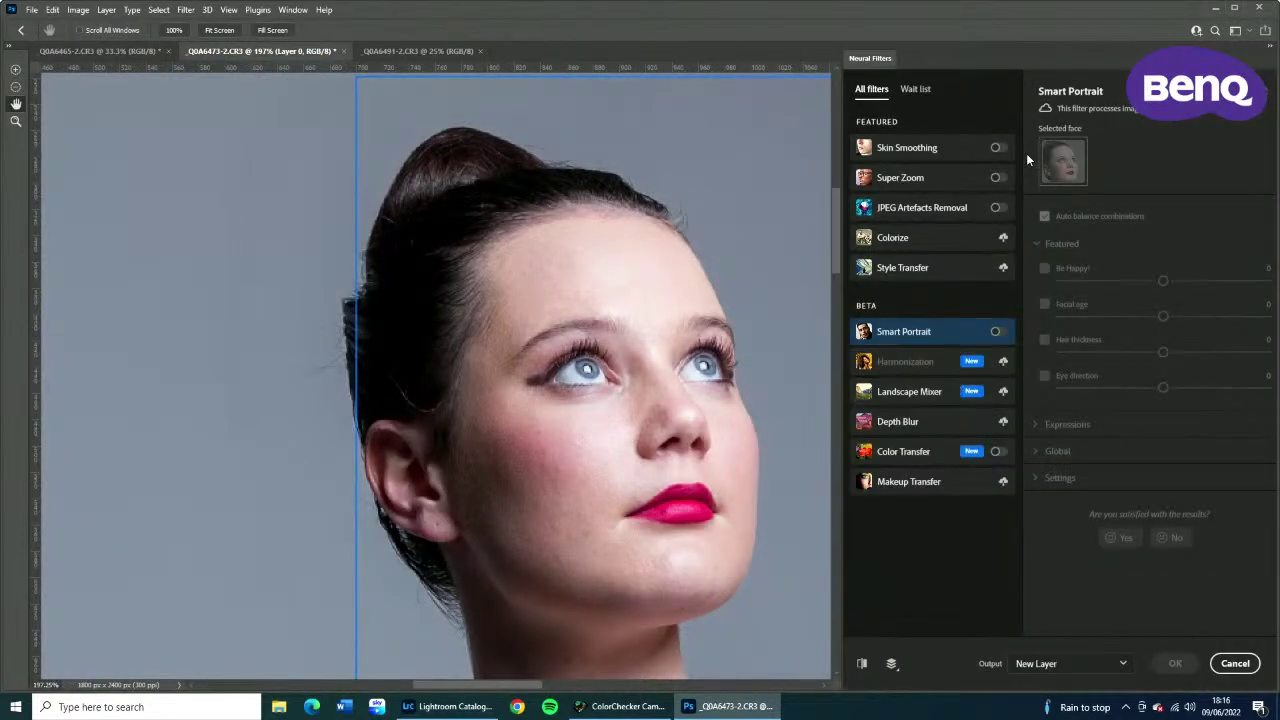
click(999, 147)
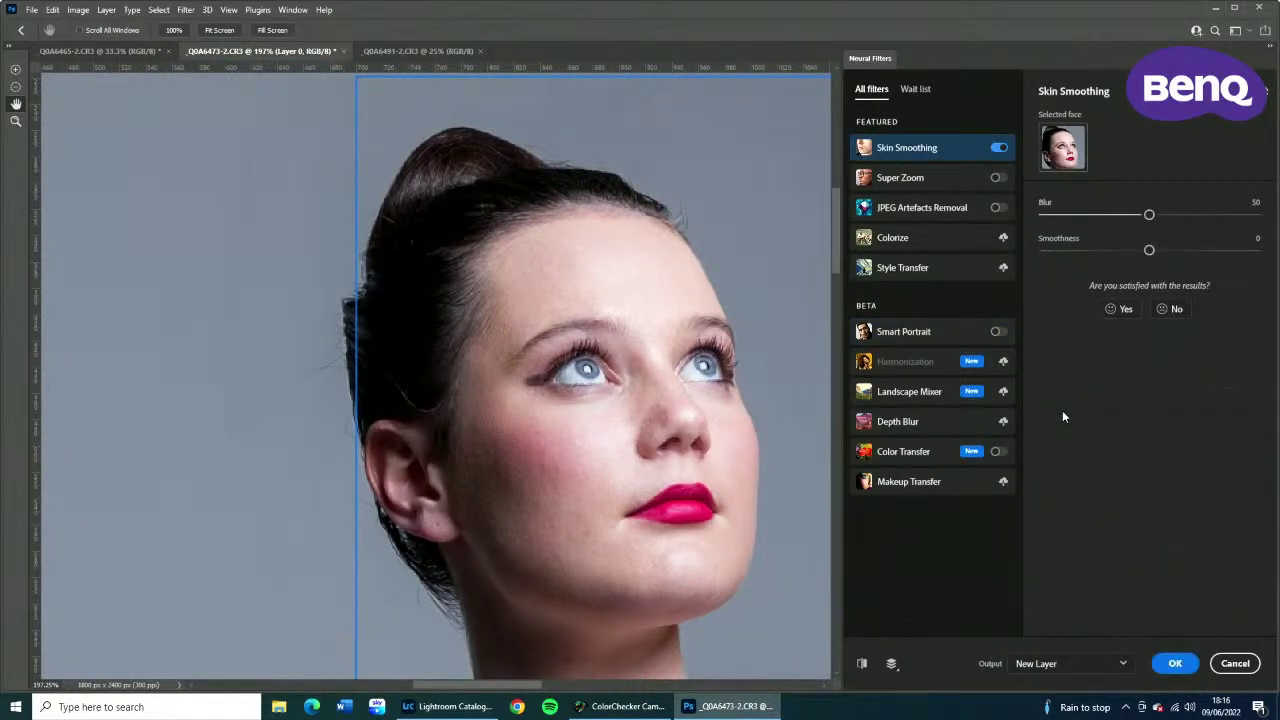
click(1175, 663)
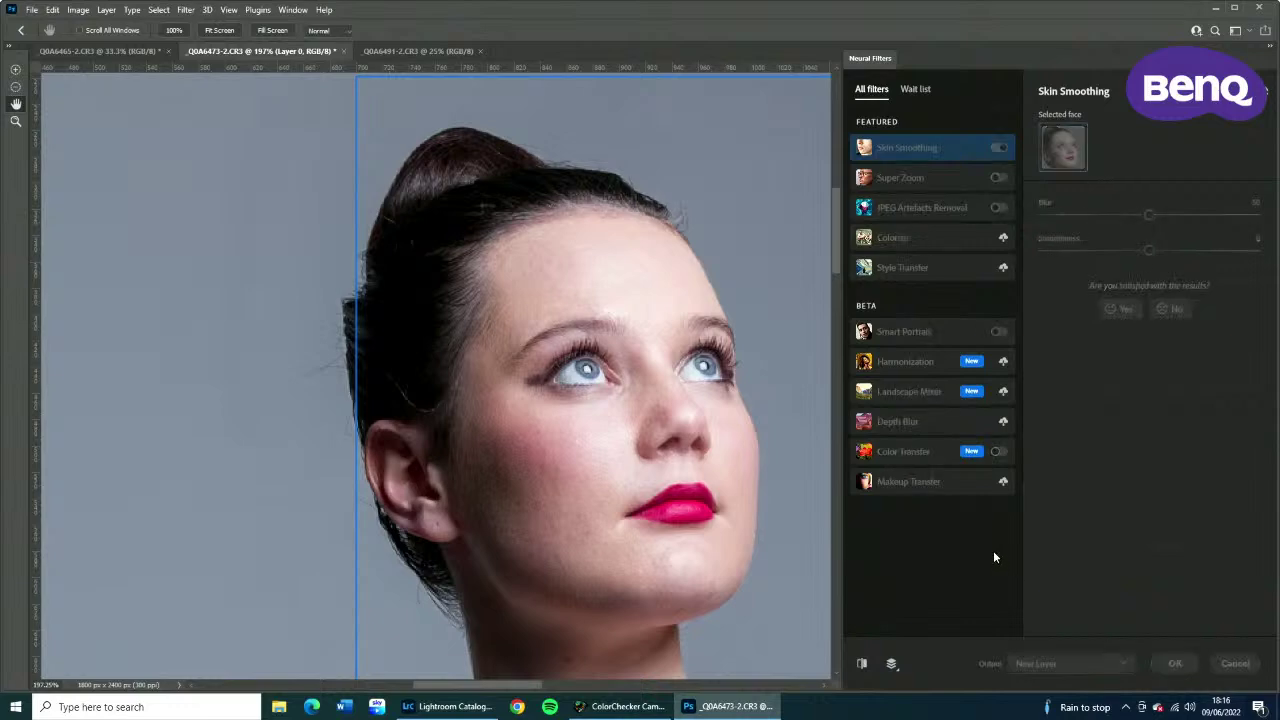
Erase the skin smoothing around the eyes on Layer 1, and merge the layer down into the Background.
key(j)
click(37, 157)
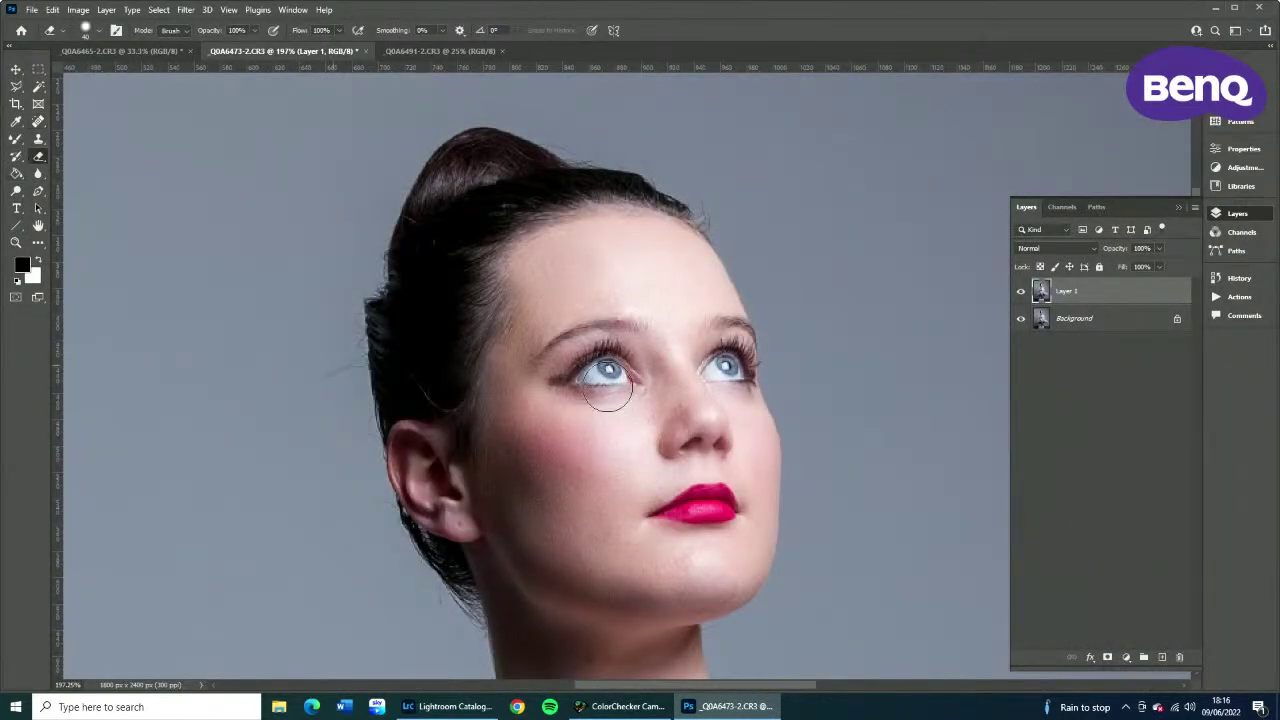
key(bracketleft)
key(ctrl+e)
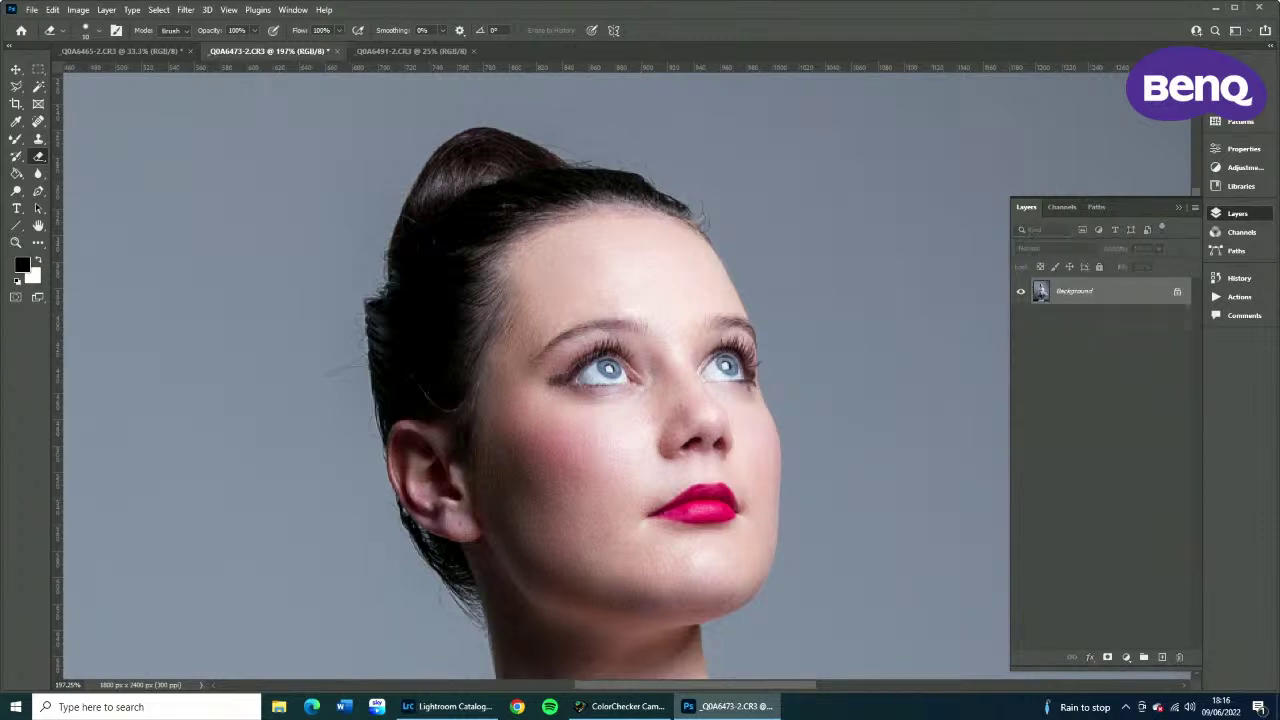
Remove the stray hairs sticking out behind the dancer's head with the Spot Healing Brush.
drag(698, 581, 613, 321)
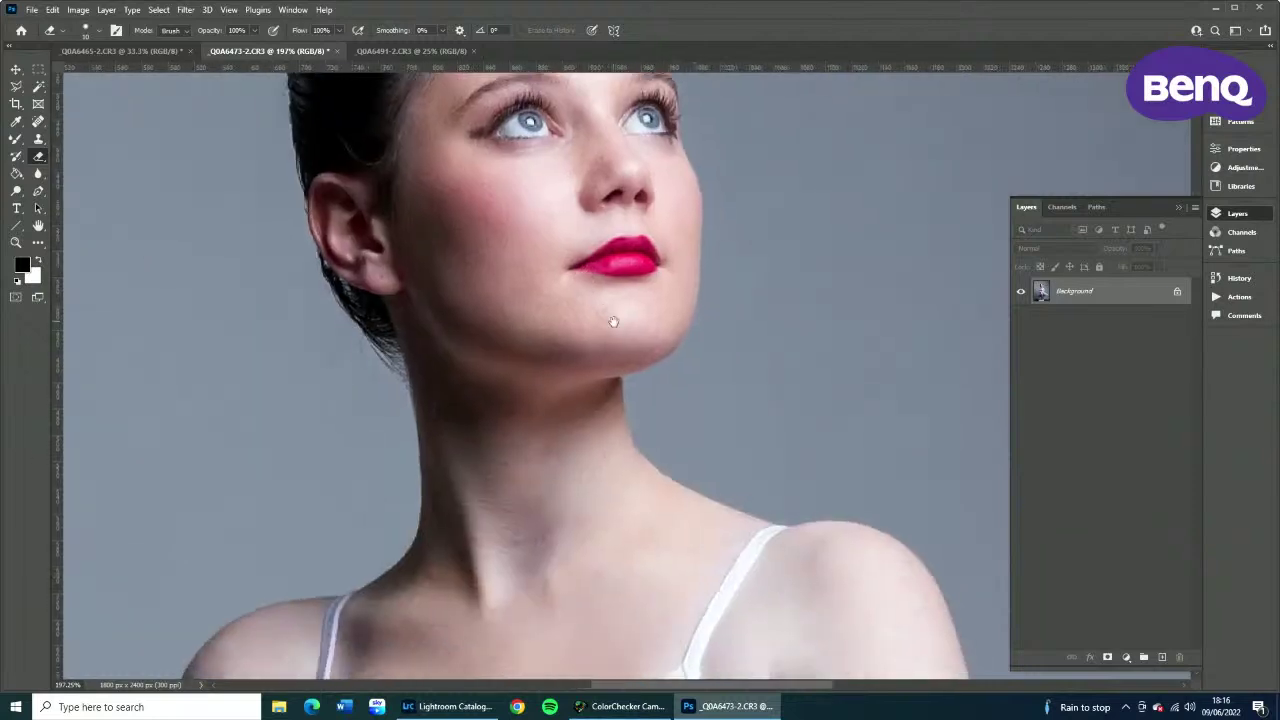
click(16, 242)
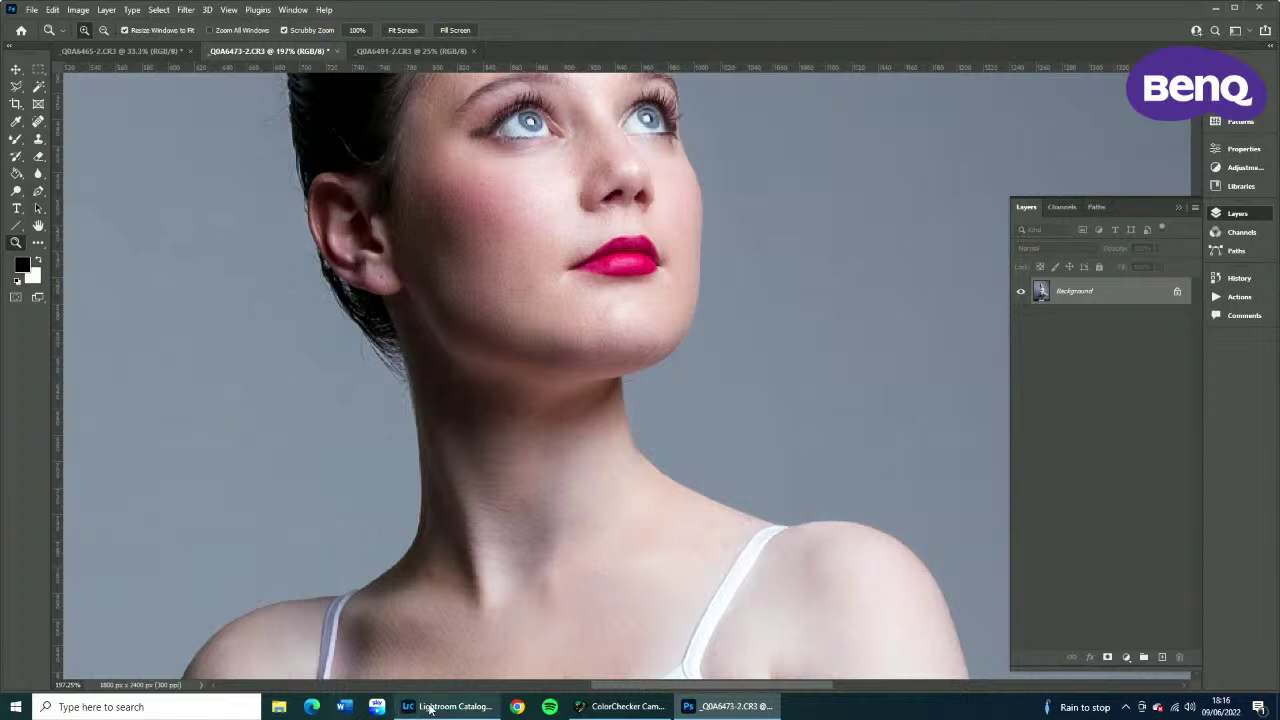
mouse_move(645, 376)
mouse_down()
mouse_move(661, 391)
mouse_move(628, 385)
mouse_up()
click(38, 121)
mouse_move(494, 454)
mouse_down()
mouse_move(629, 642)
mouse_move(624, 559)
mouse_up()
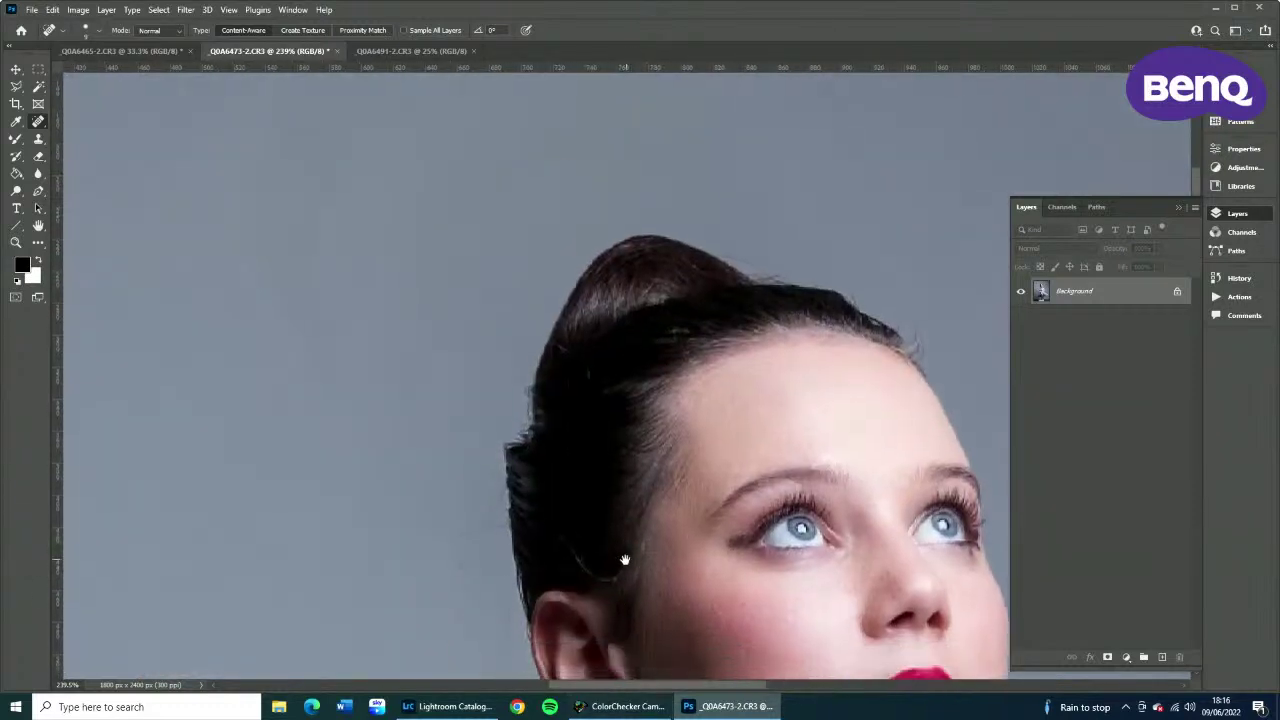
mouse_move(443, 531)
mouse_down()
mouse_move(480, 532)
mouse_move(494, 512)
mouse_up()
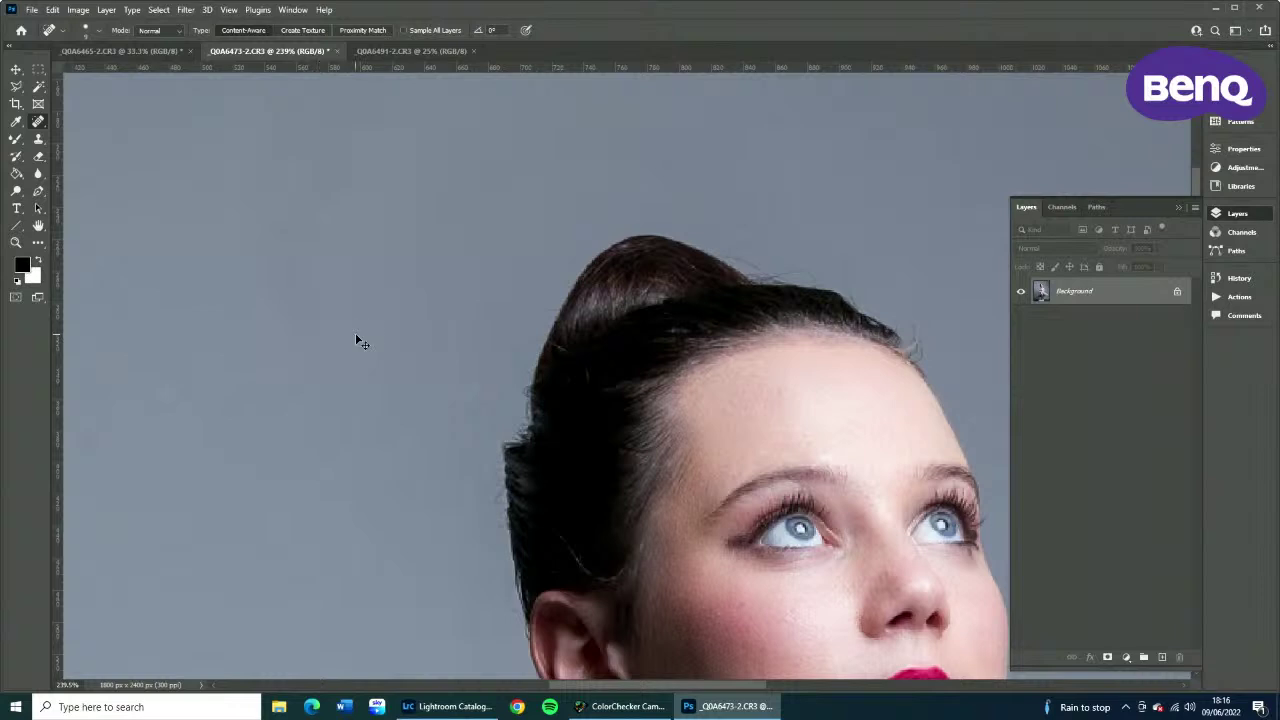
Select the back of the dancer's head with a rectangular marquee and open the area in the Liquify filter.
key(ctrl+minus)
key(ctrl+minus)
key(ctrl+minus)
key(ctrl+minus)
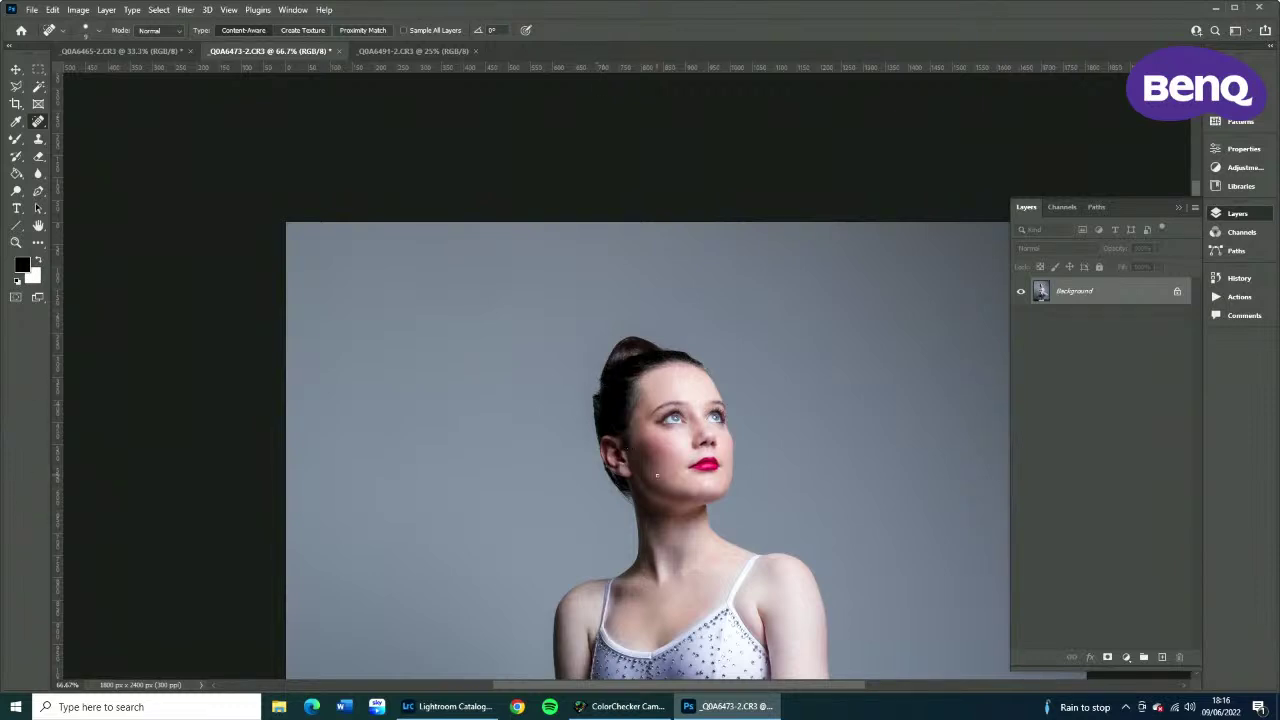
click(38, 69)
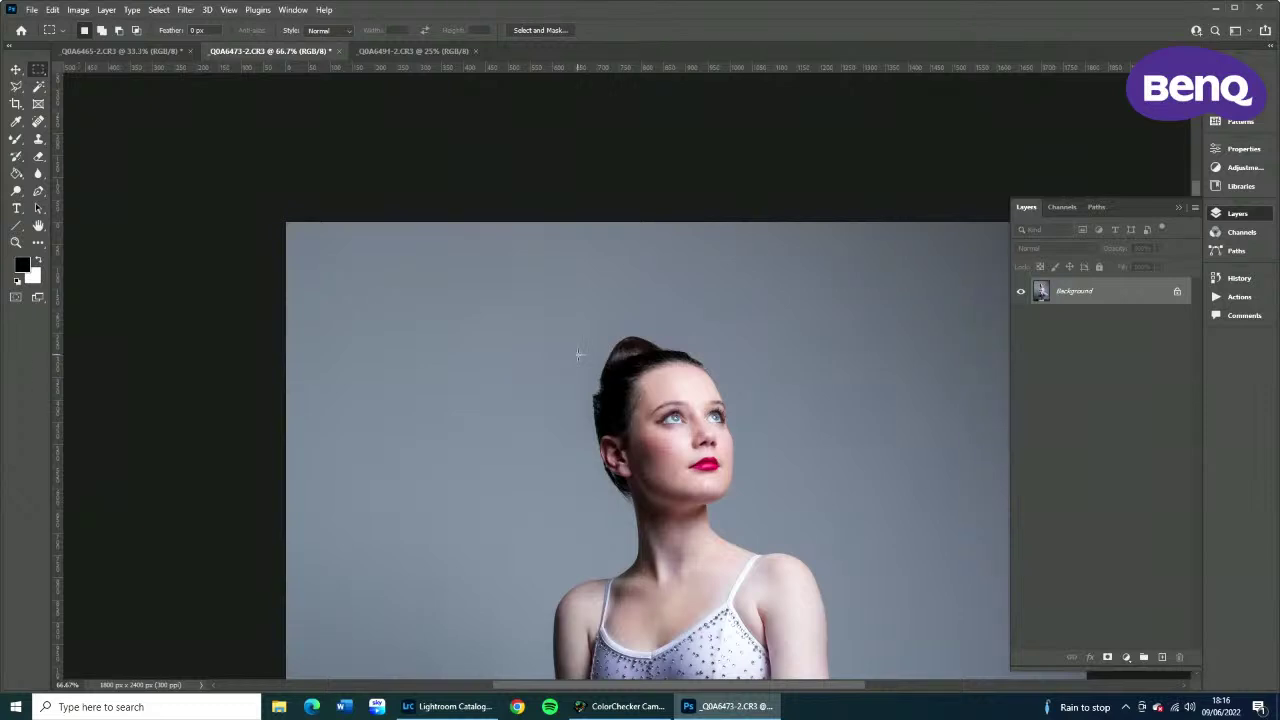
drag(556, 349, 666, 497)
click(185, 10)
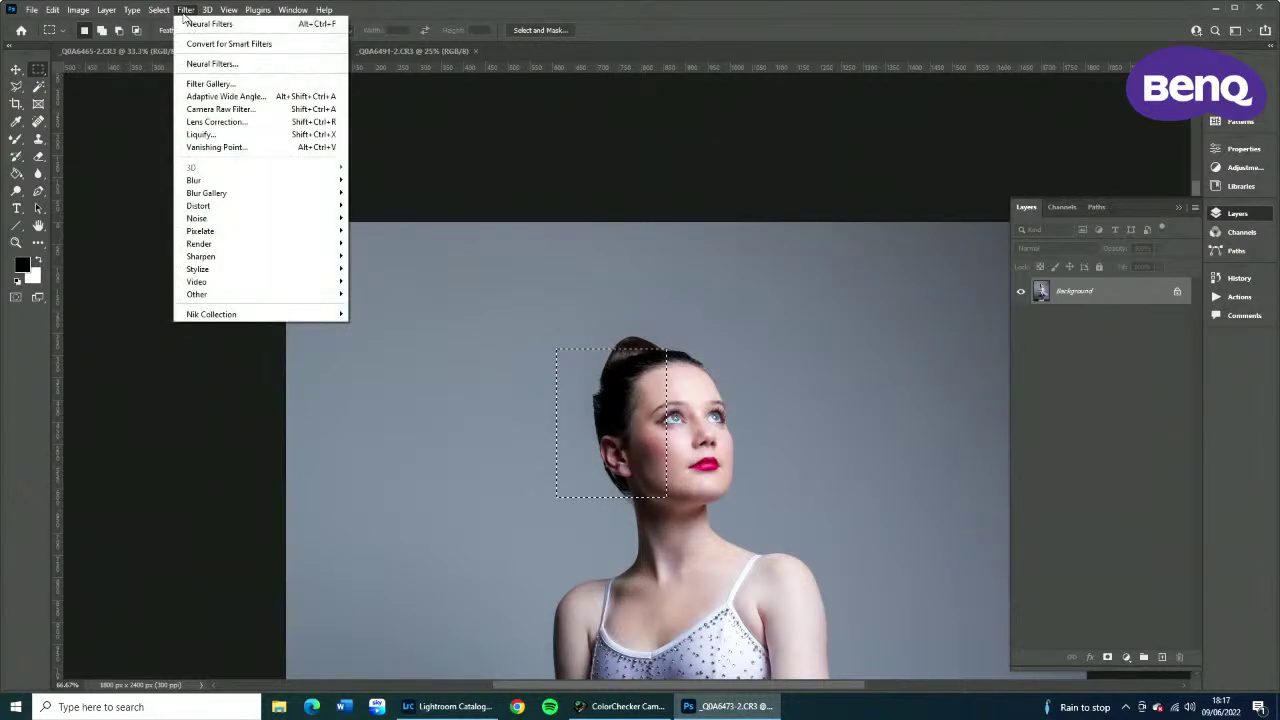
click(216, 137)
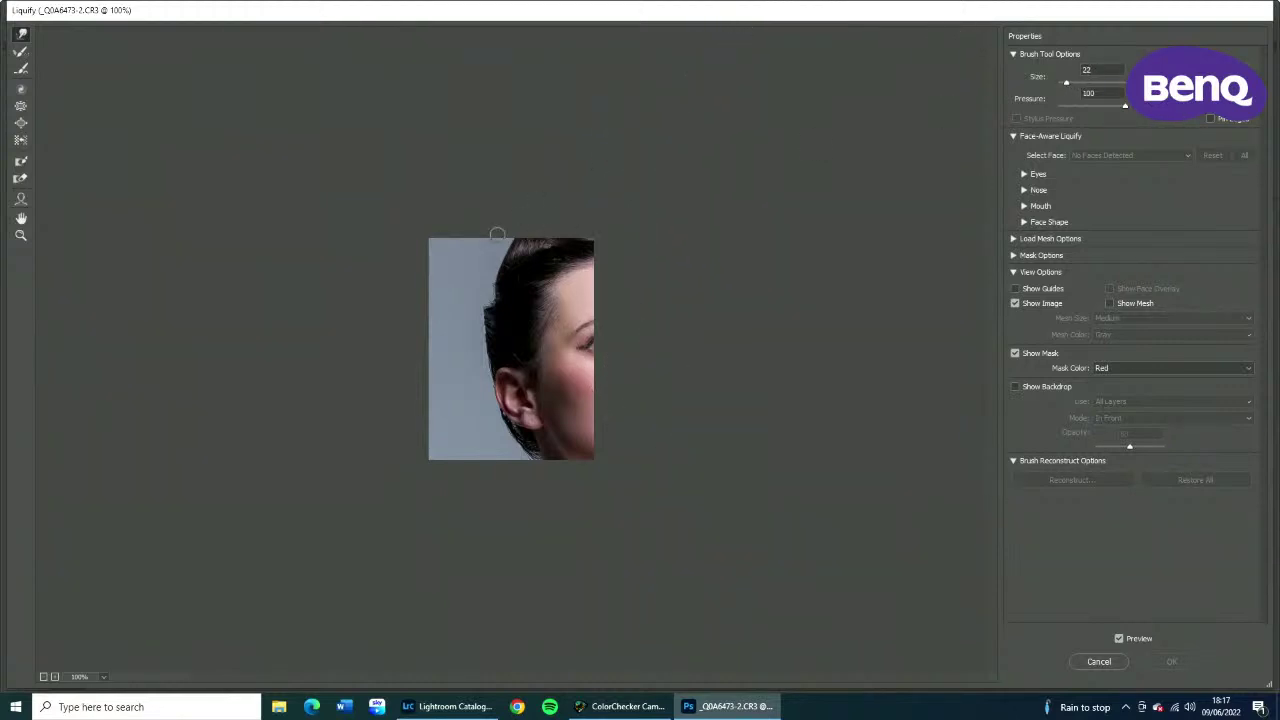
Push the uneven hair outline at the back of the head inward in Liquify with brush size 70 and smaller, apply it and deselect.
key(bracketright)
key(bracketright)
key(bracketright)
key(bracketright)
key(bracketright)
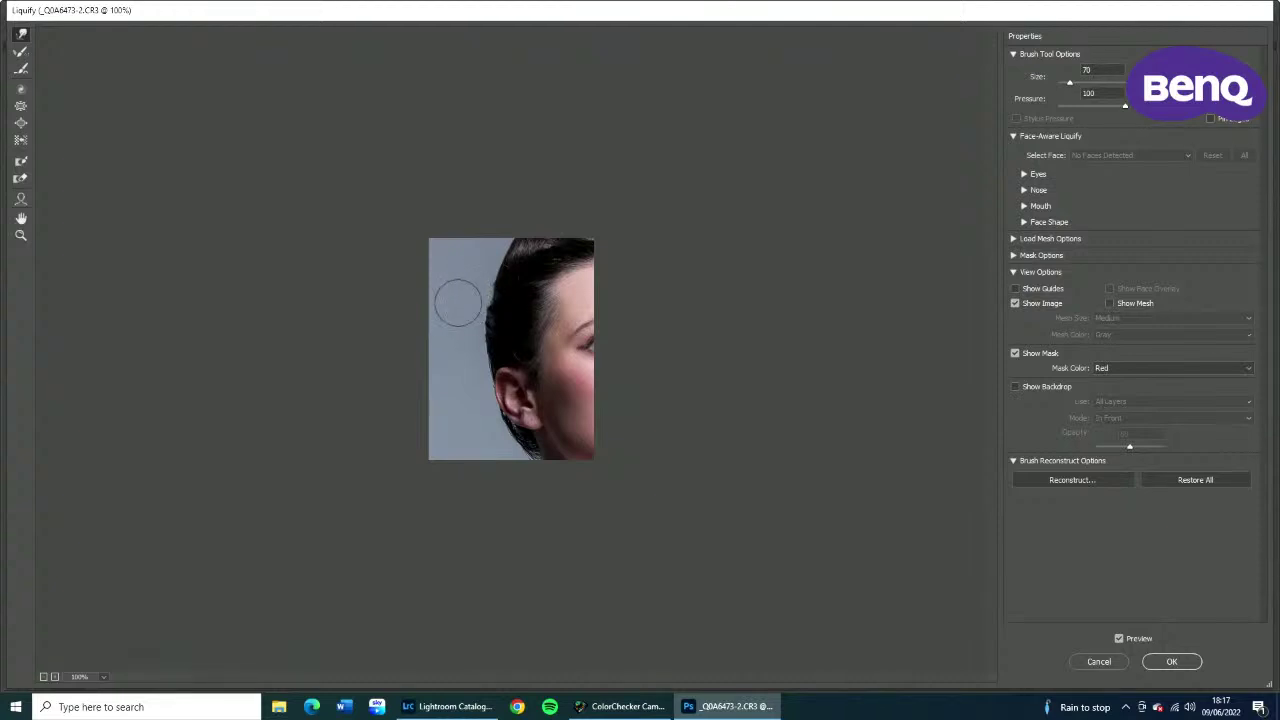
key(bracketleft)
key(bracketleft)
key(bracketleft)
key(bracketleft)
key(bracketleft)
click(1172, 662)
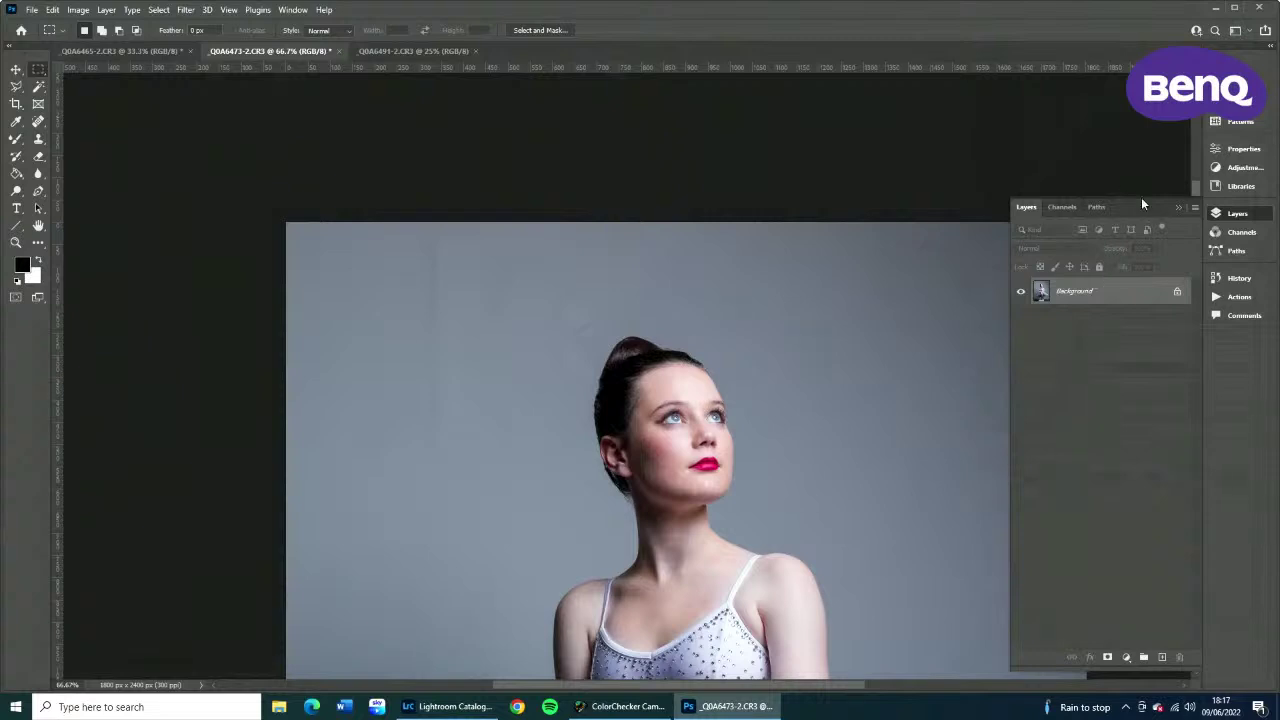
Compare the hair outline before and after Liquify using the history states, and inspect the dancer's torso and tutu.
click(1236, 283)
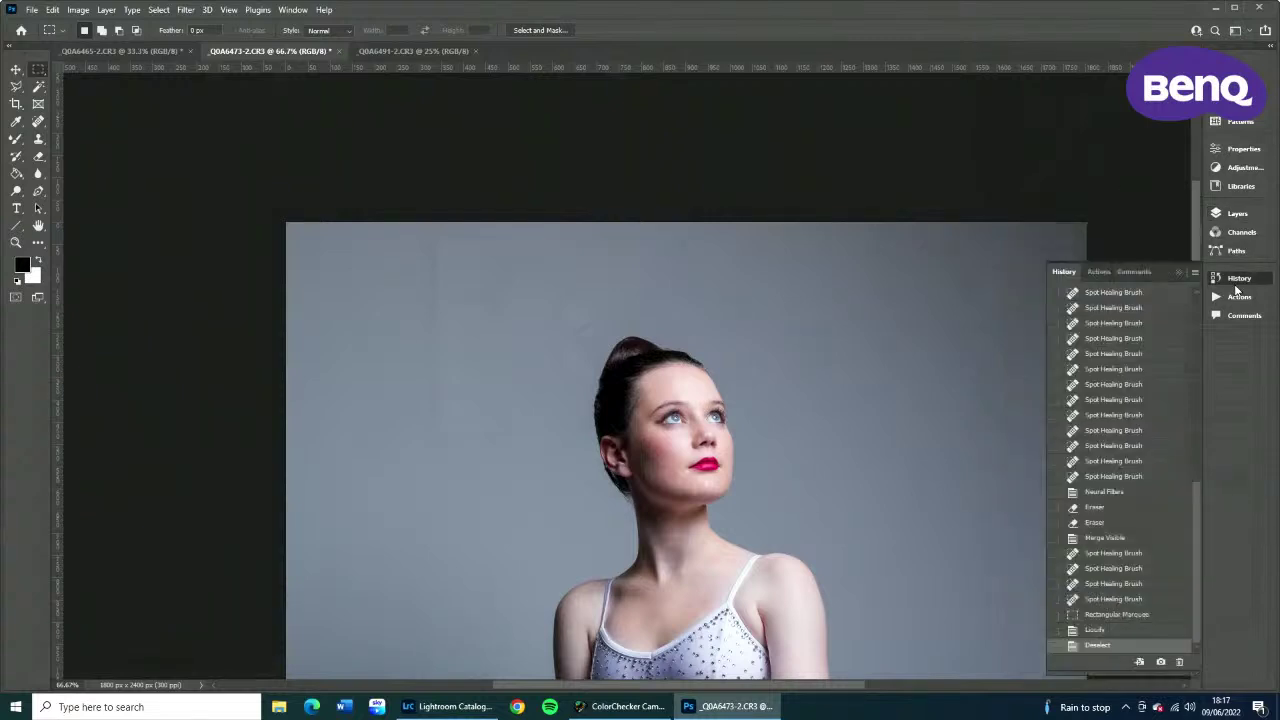
click(1118, 624)
click(1115, 599)
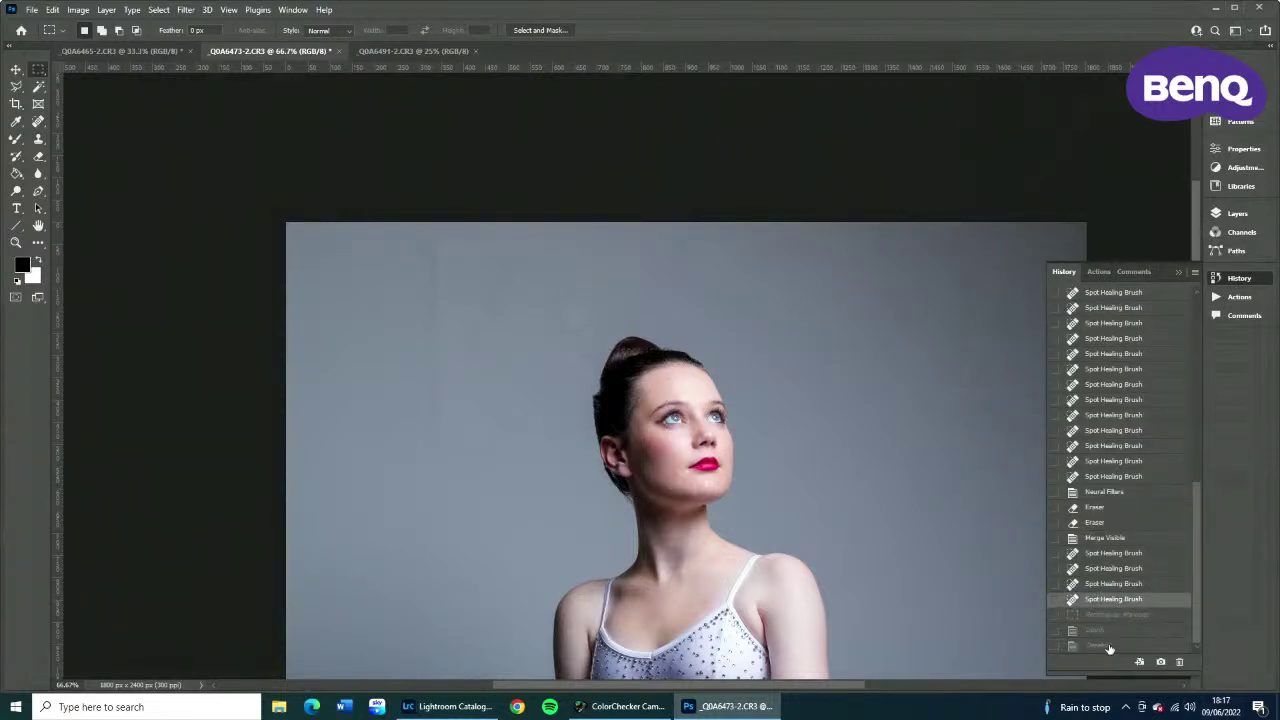
click(1104, 648)
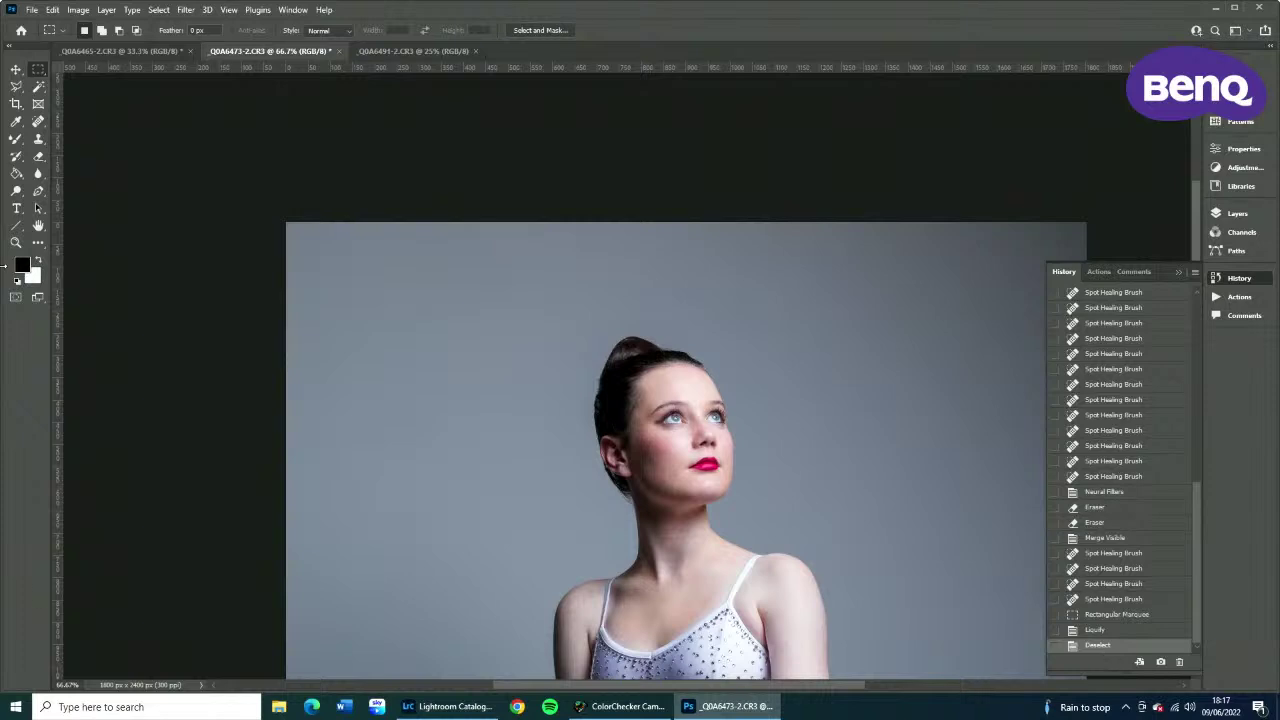
click(16, 244)
drag(592, 394, 680, 458)
click(1113, 600)
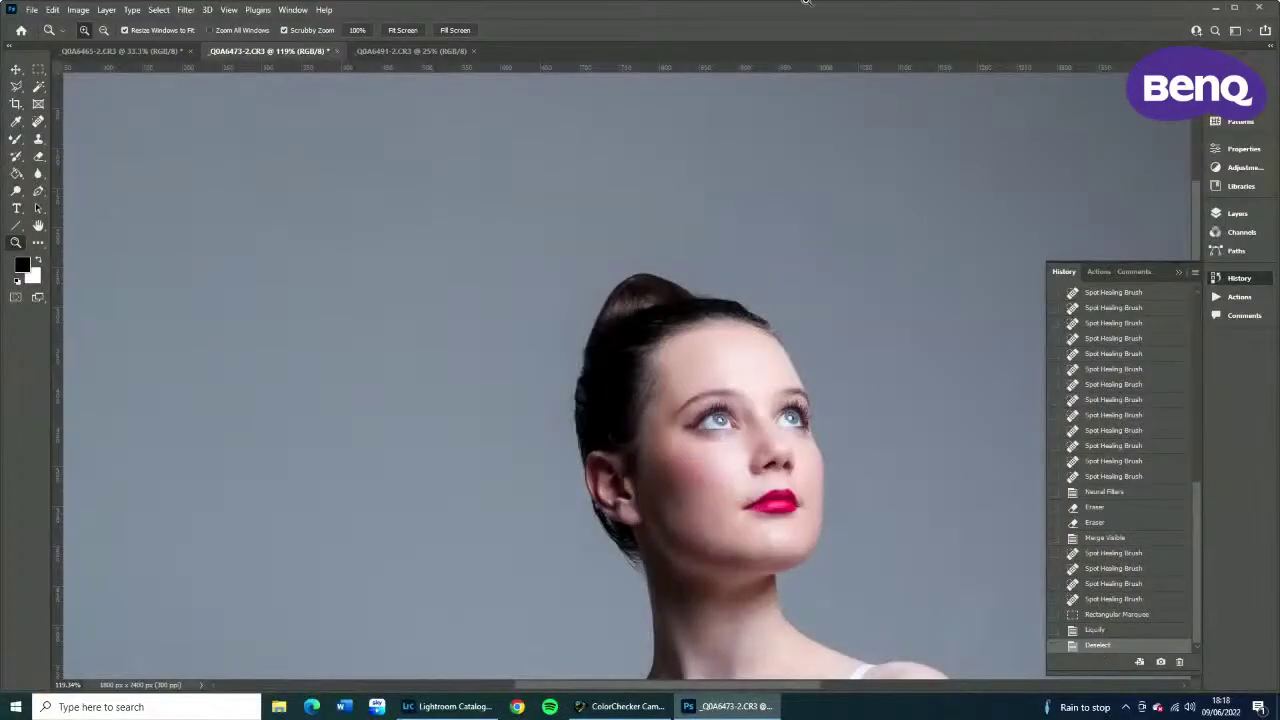
drag(807, 589, 647, 286)
drag(718, 475, 675, 388)
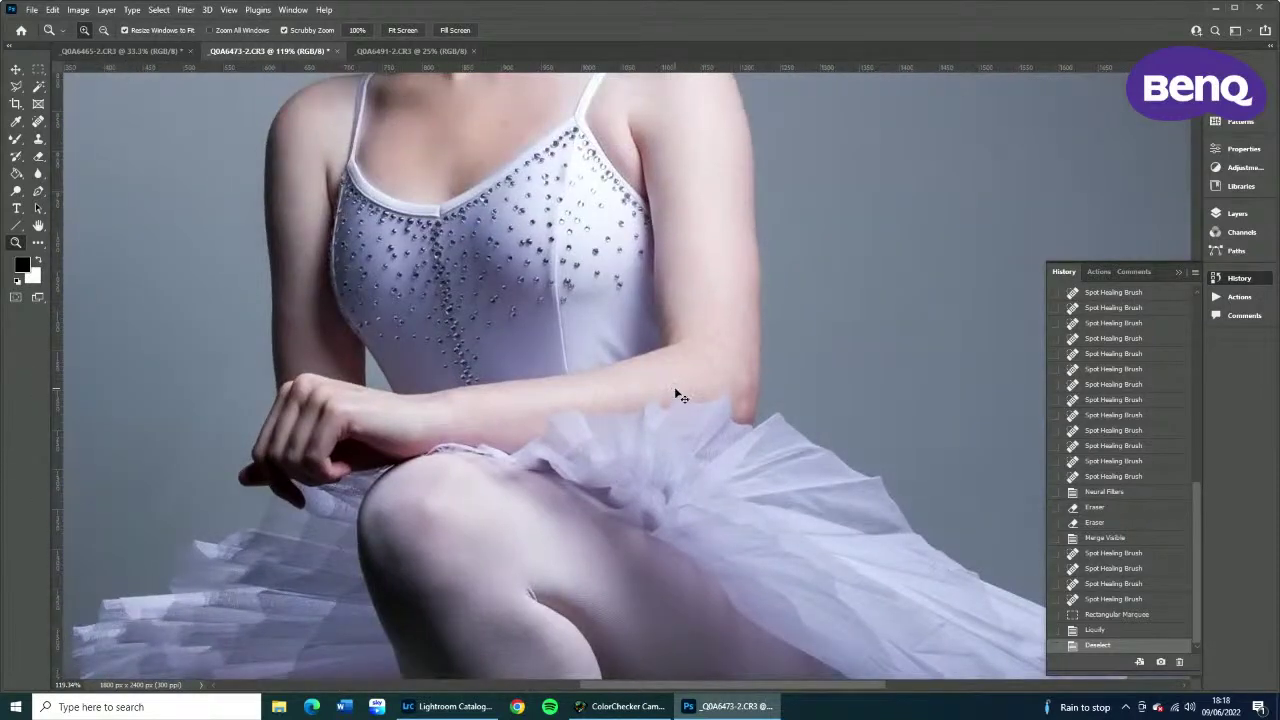
key(ctrl+0)
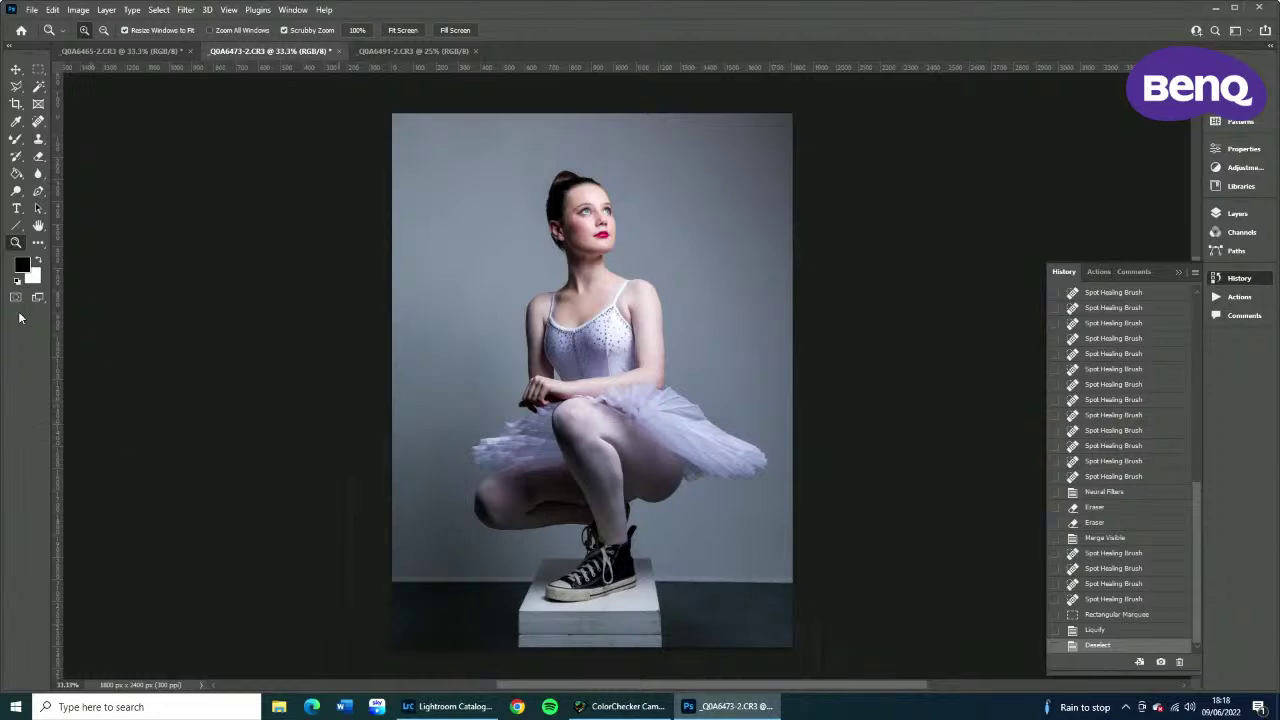
Remove the stains, chips and dark marks from the front of the wooden box with the Spot Healing Brush.
click(629, 660)
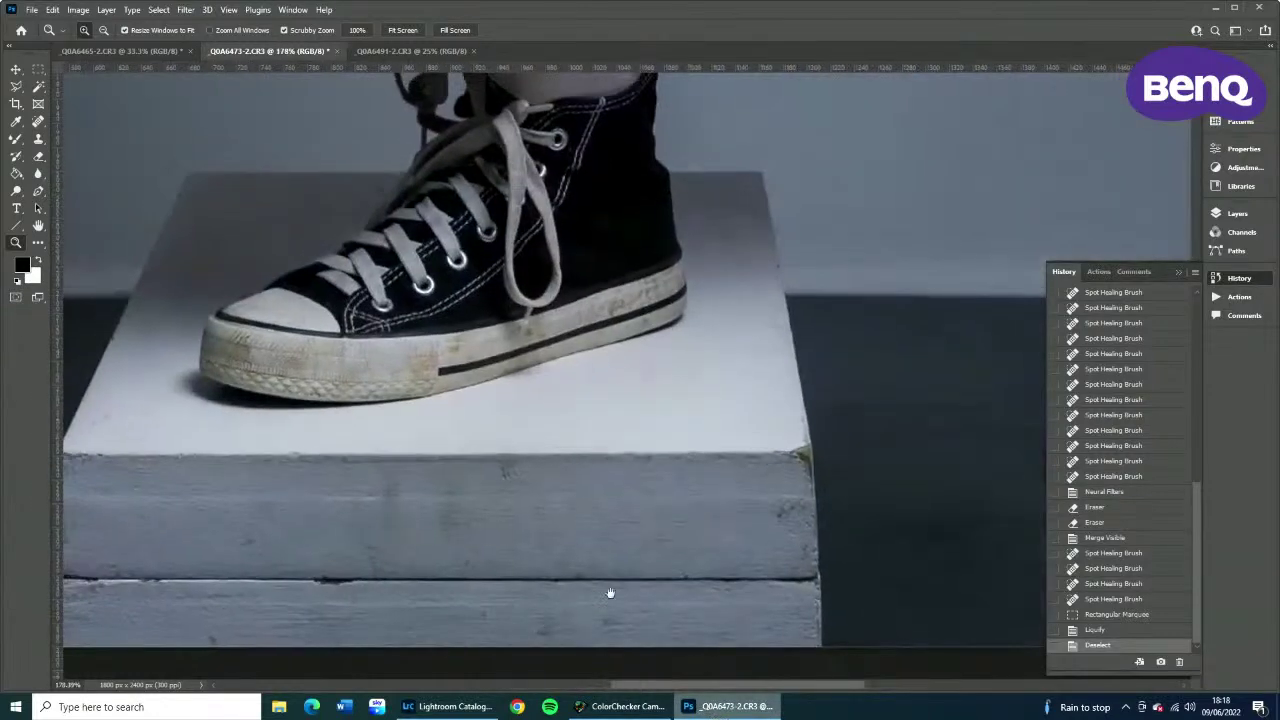
drag(570, 397, 684, 406)
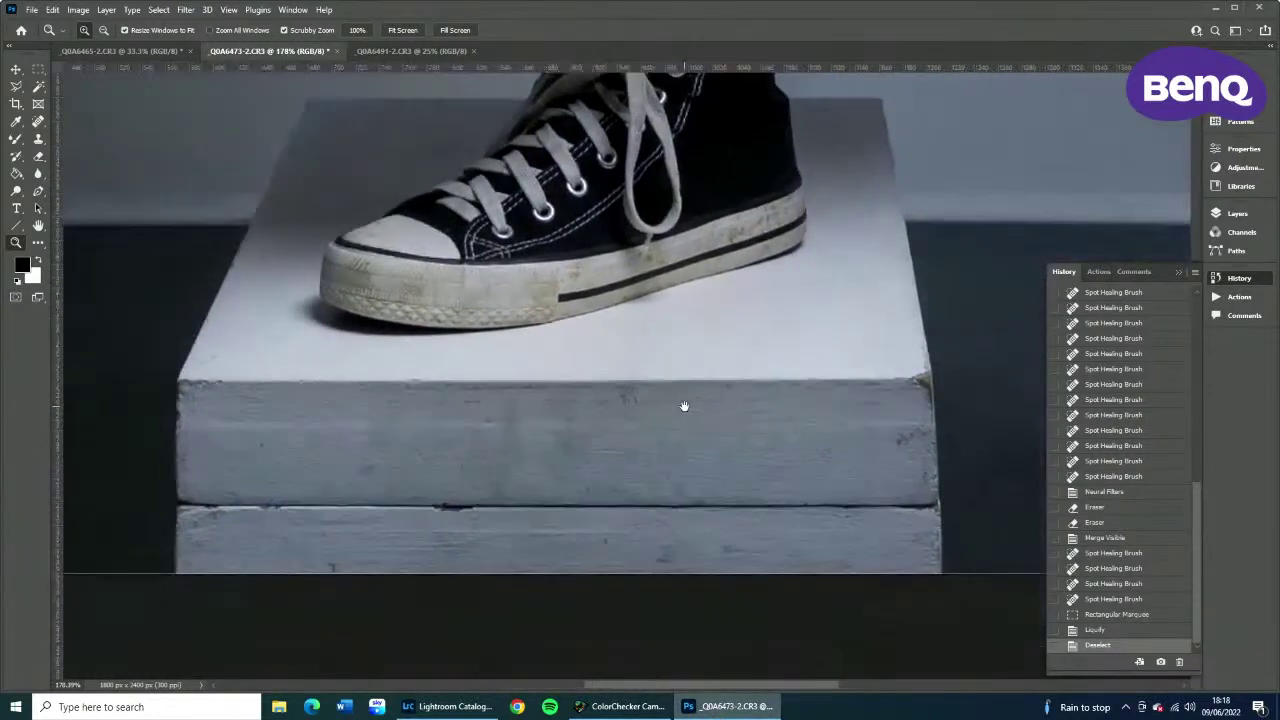
click(38, 121)
click(517, 433)
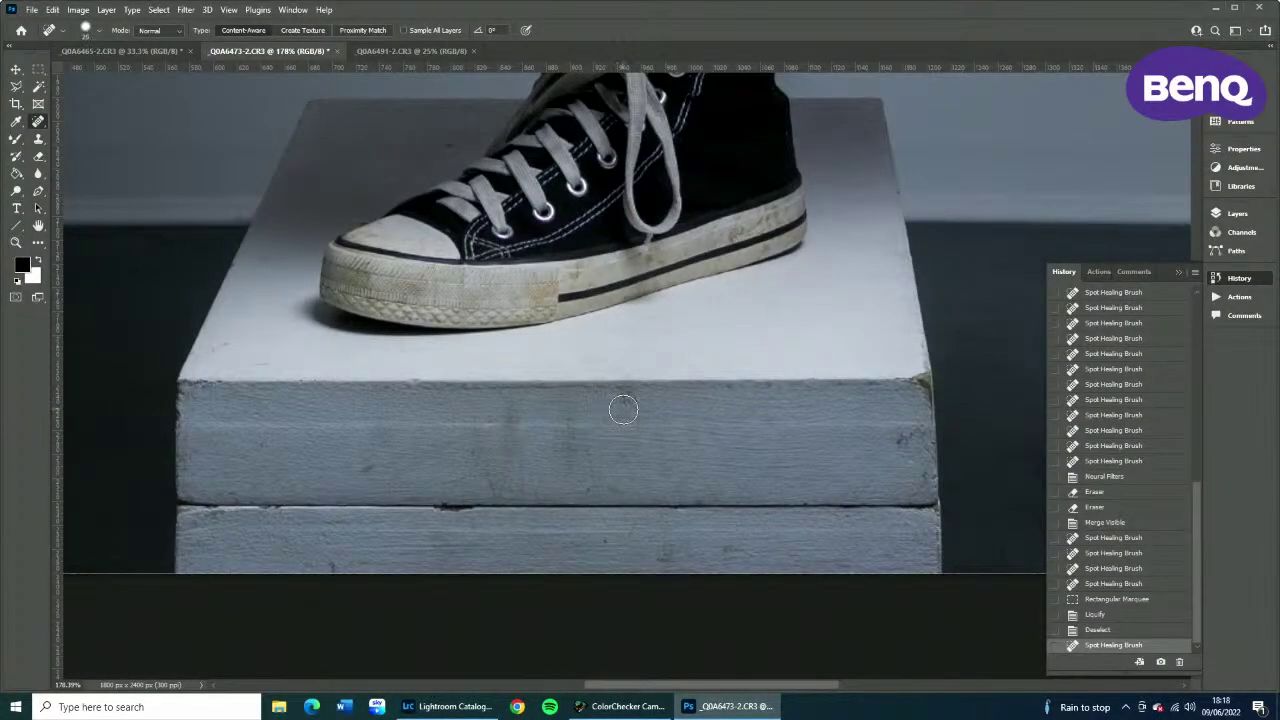
click(638, 407)
click(520, 428)
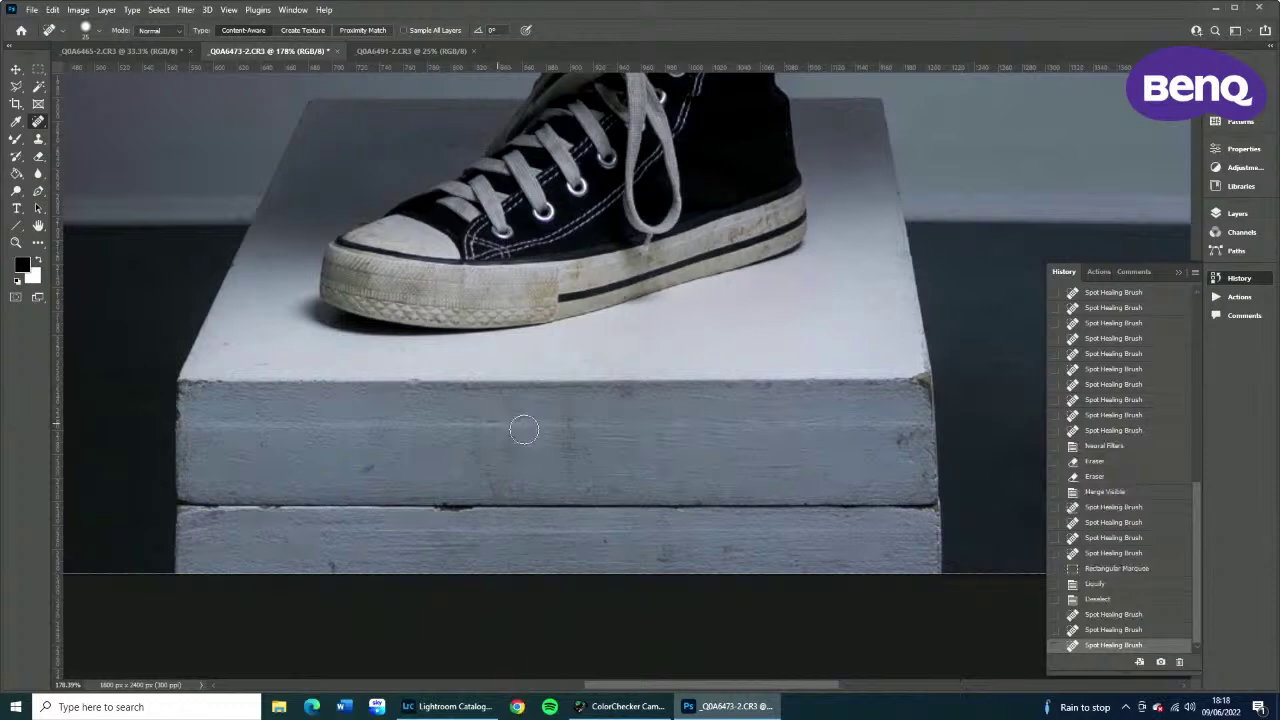
click(897, 442)
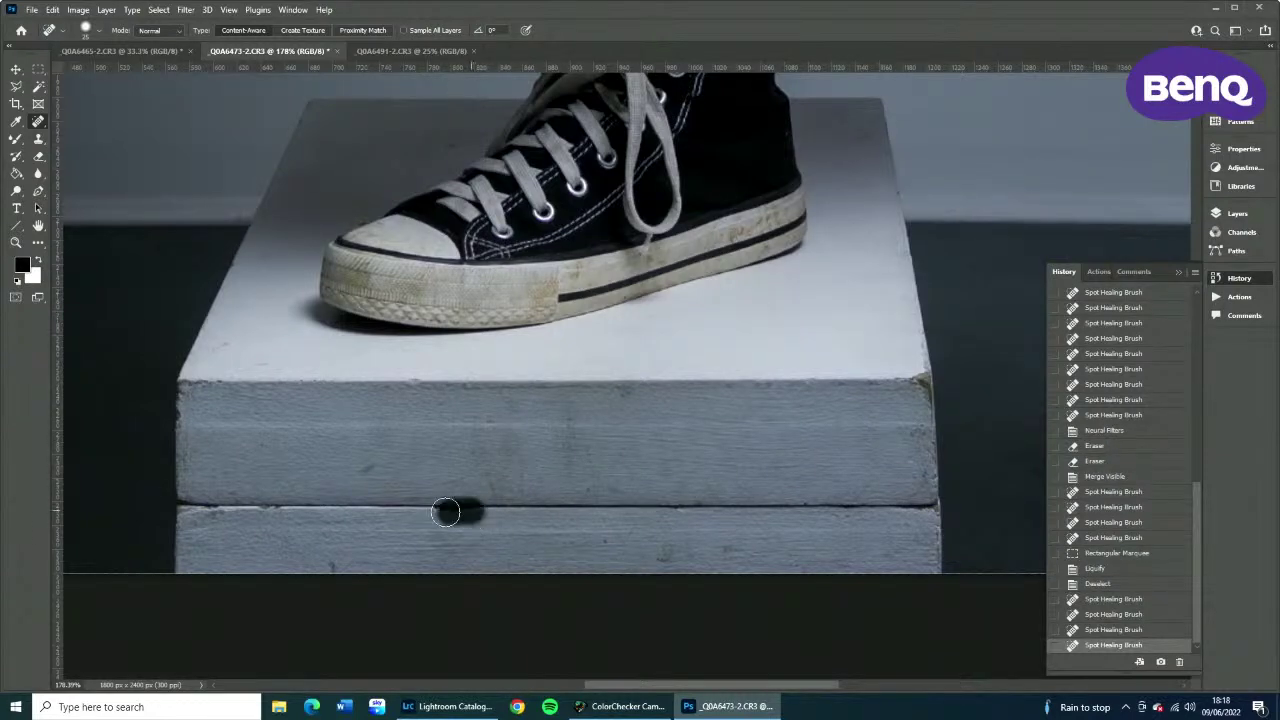
drag(446, 512, 446, 513)
drag(645, 548, 678, 545)
click(346, 568)
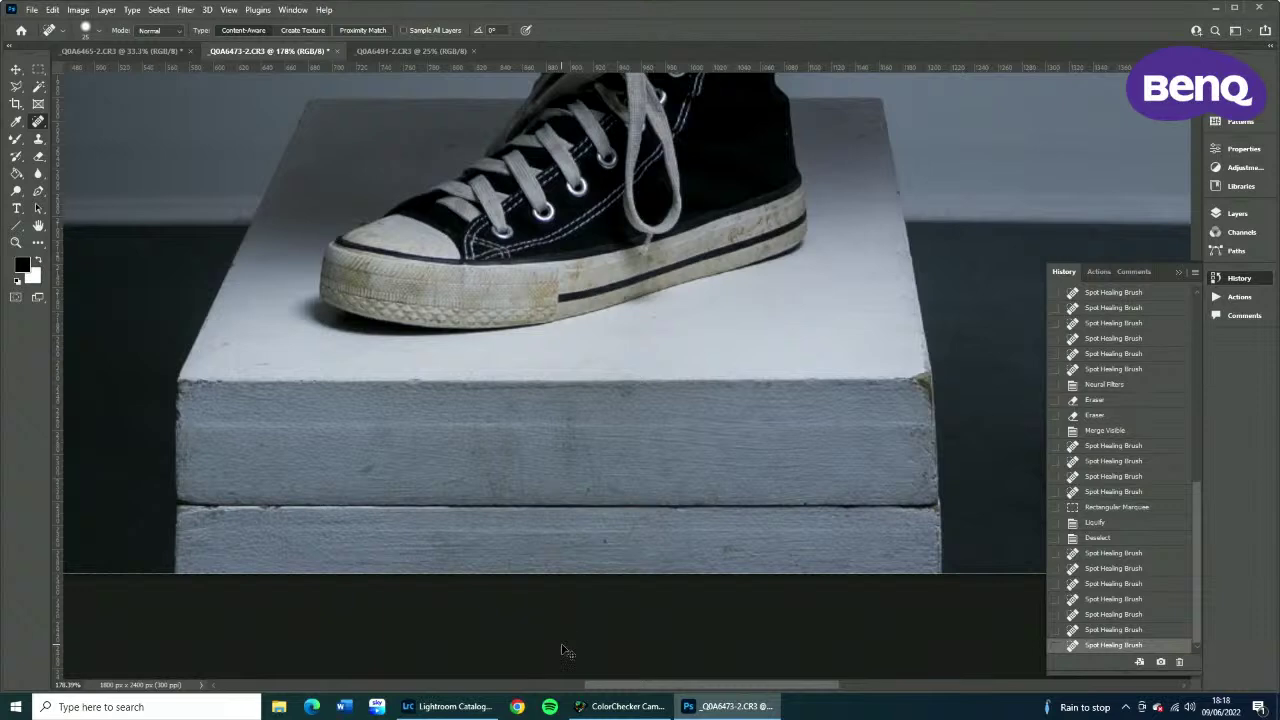
Try desaturating the full-length portrait to black and white, and undo it.
key(ctrl+minus)
key(ctrl+minus)
key(ctrl+minus)
key(ctrl+minus)
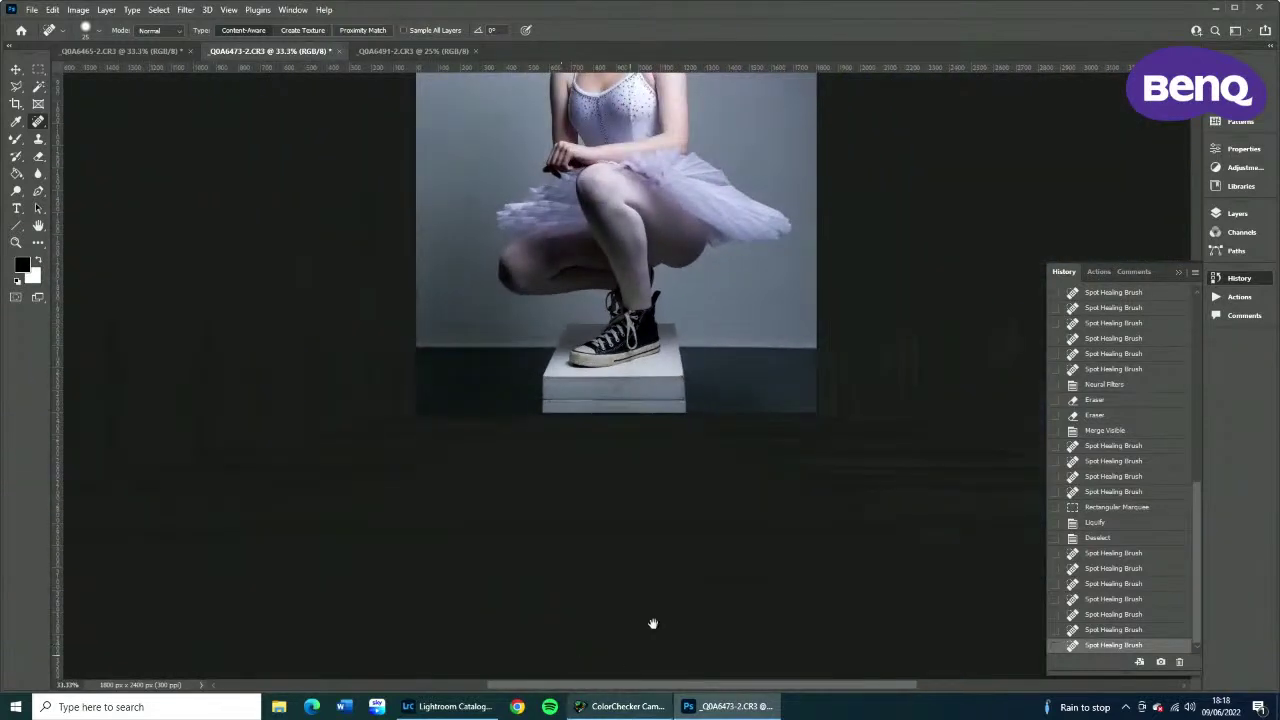
drag(690, 297, 703, 515)
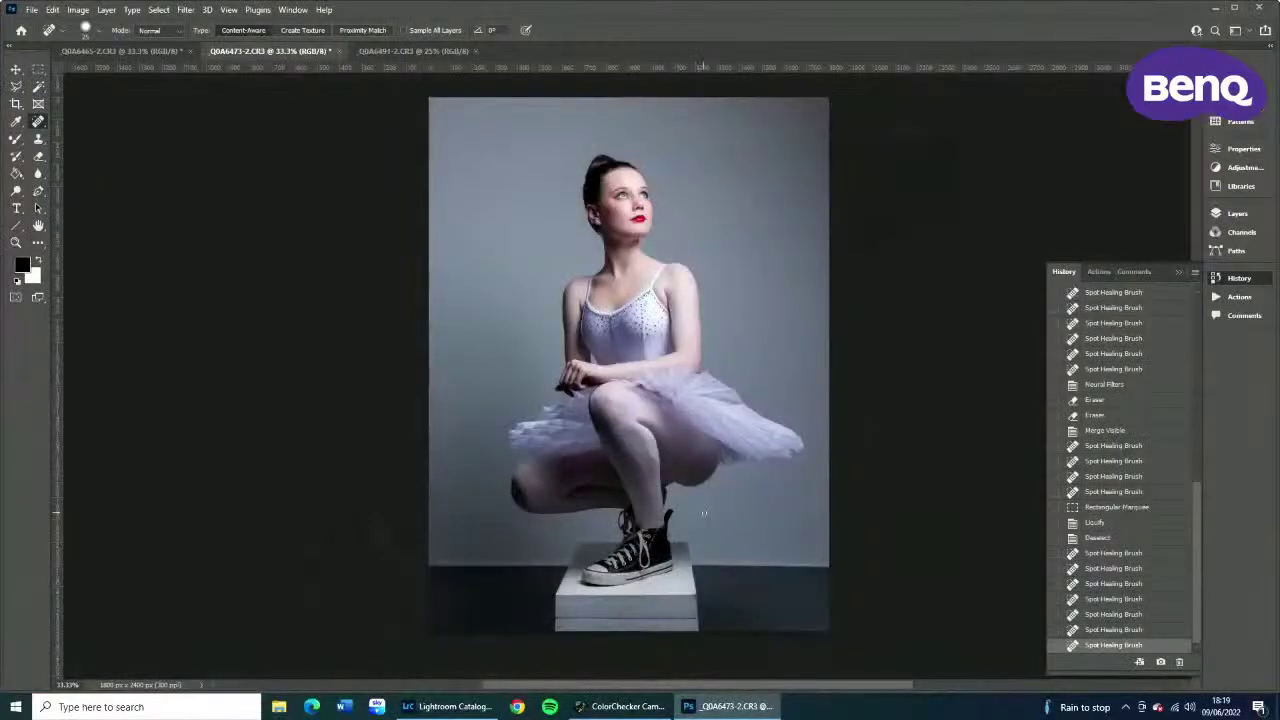
key(shift+ctrl+u)
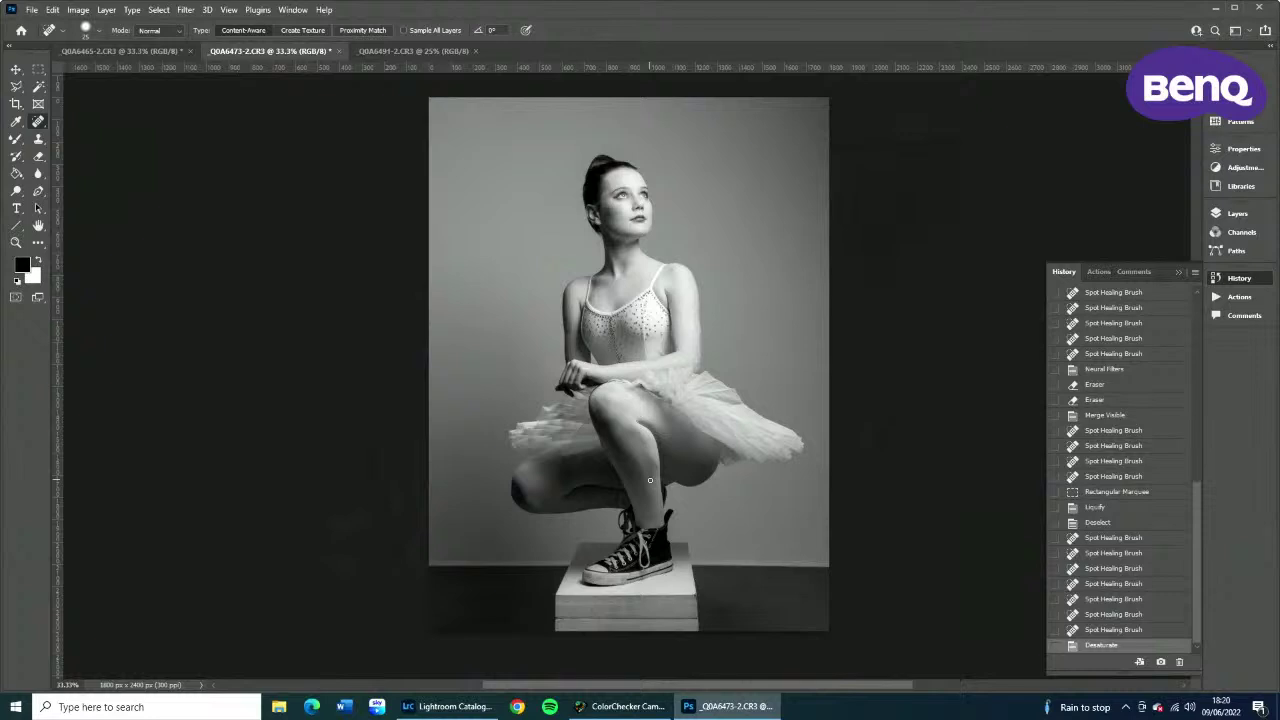
key(ctrl+z)
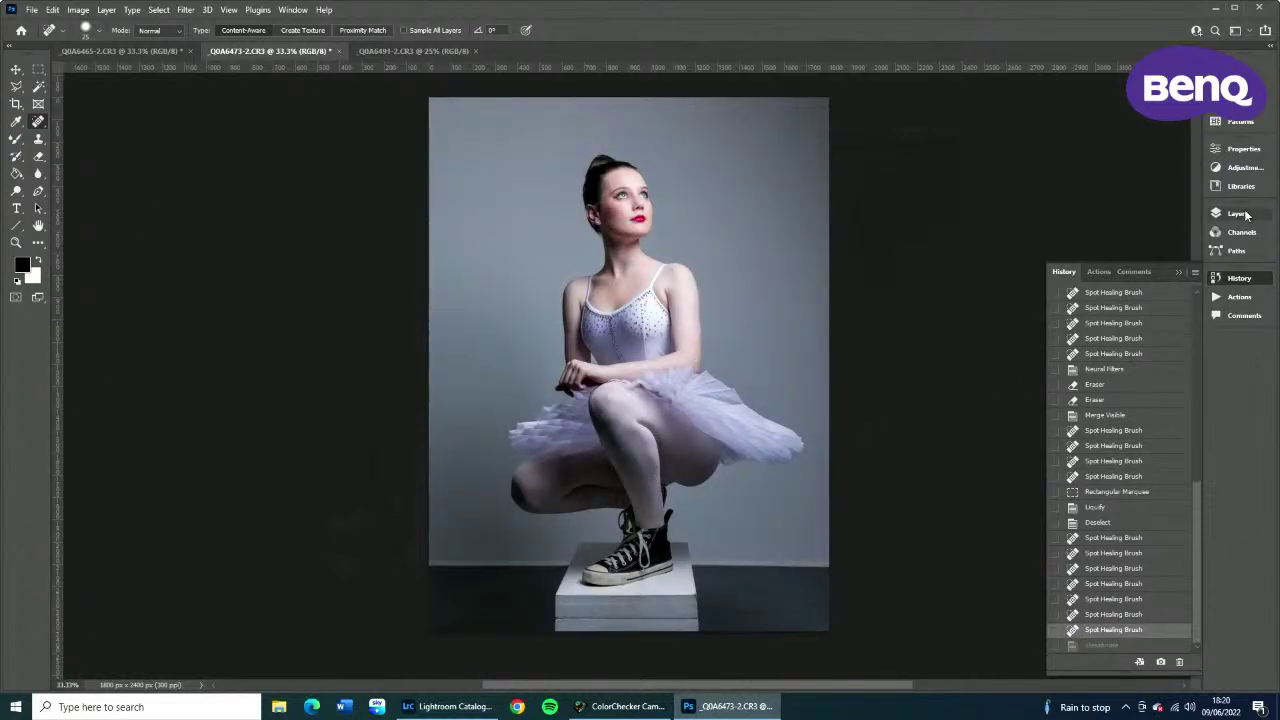
Add a Curves adjustment layer and darken the midtones with a curve point at input 140, output 115.
click(1242, 168)
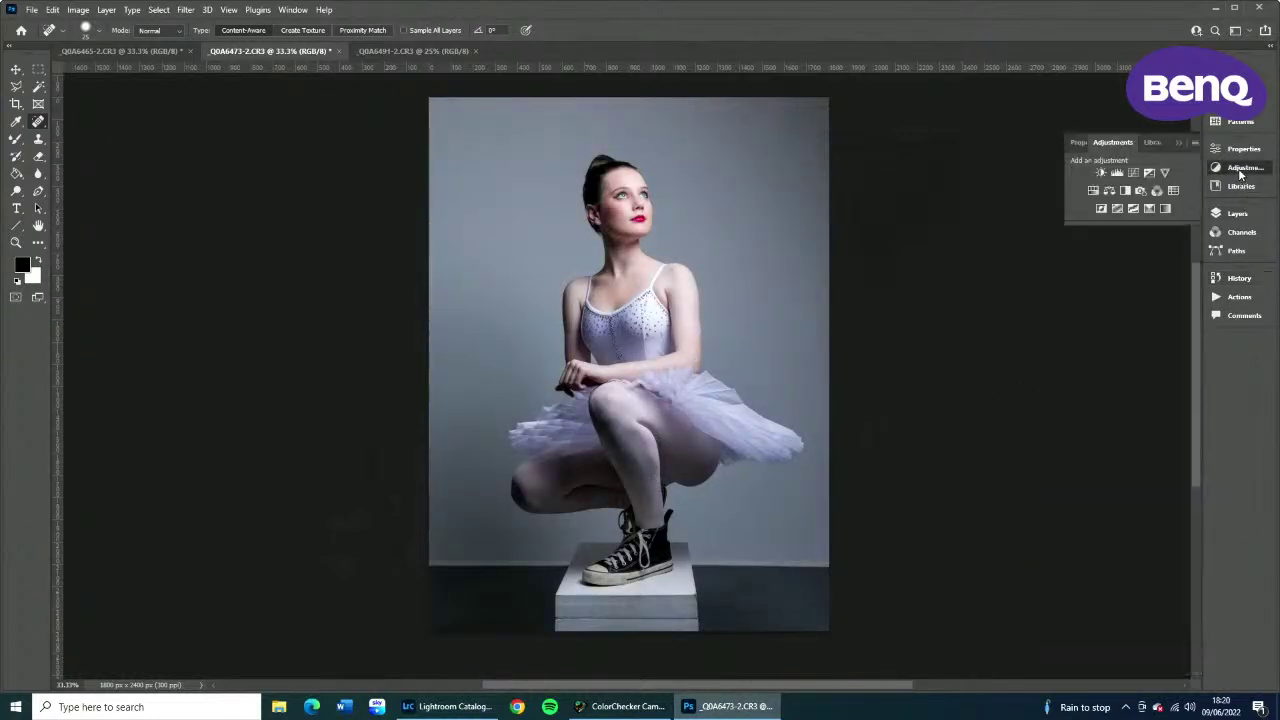
click(1134, 174)
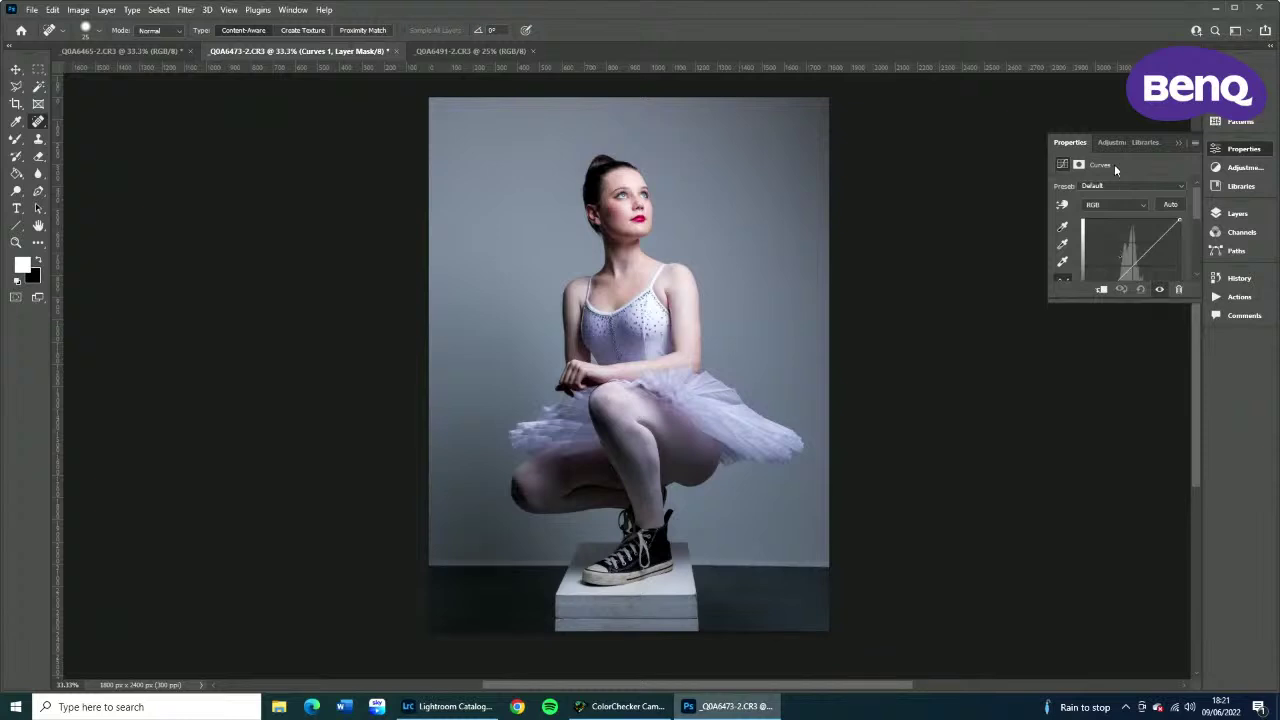
drag(1176, 300, 1176, 413)
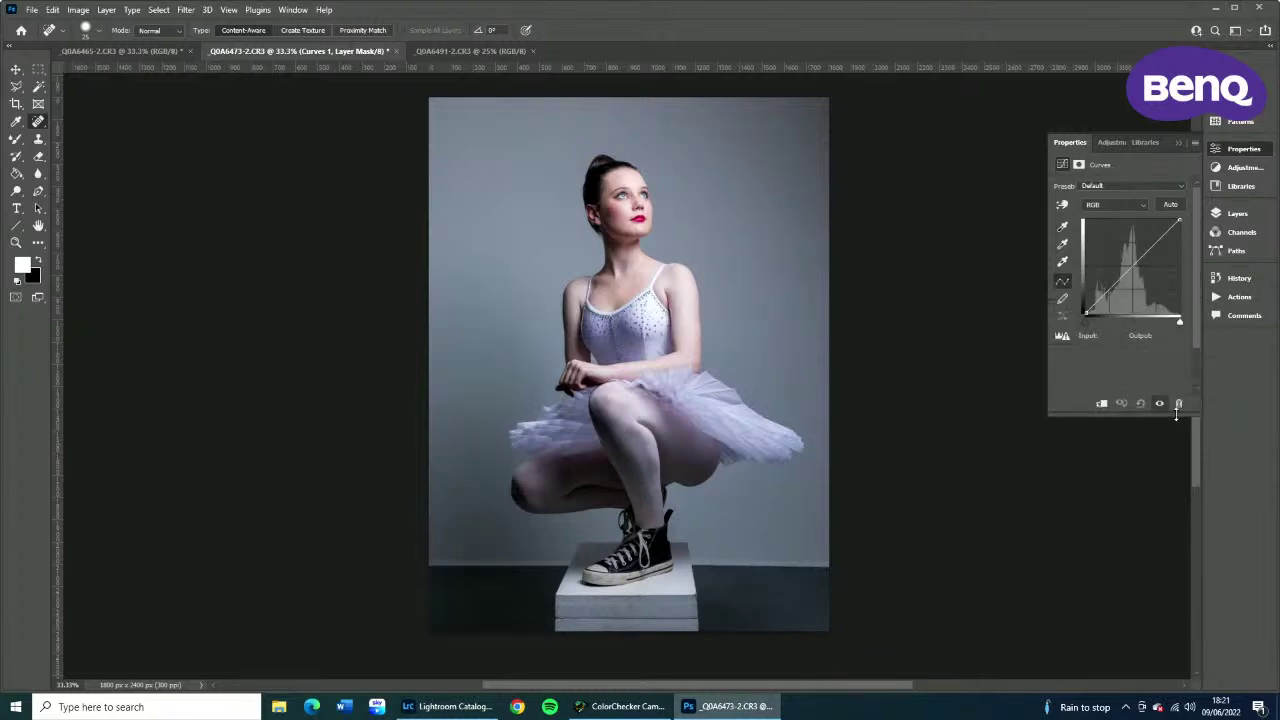
drag(1138, 260, 1137, 271)
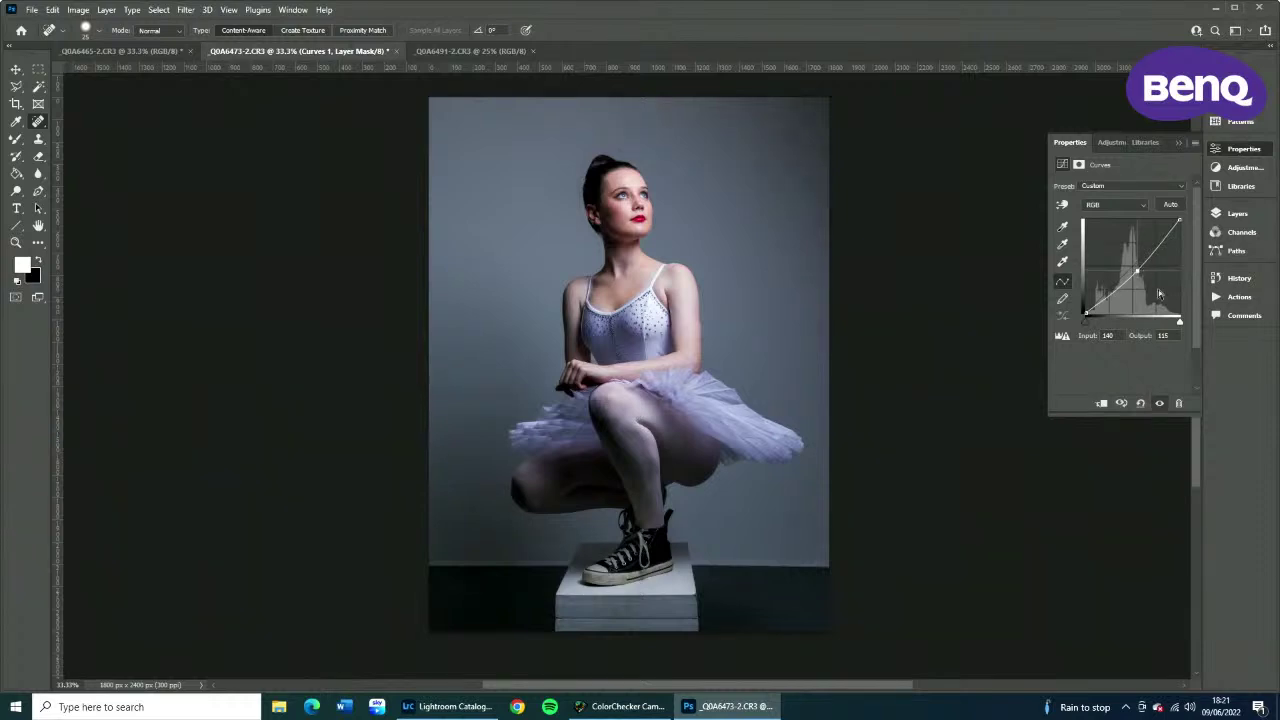
Enlarge the layer thumbnails, undock the Layers panel beside the portrait, and compare the image with the Curves 1 layer hidden and shown.
click(1237, 213)
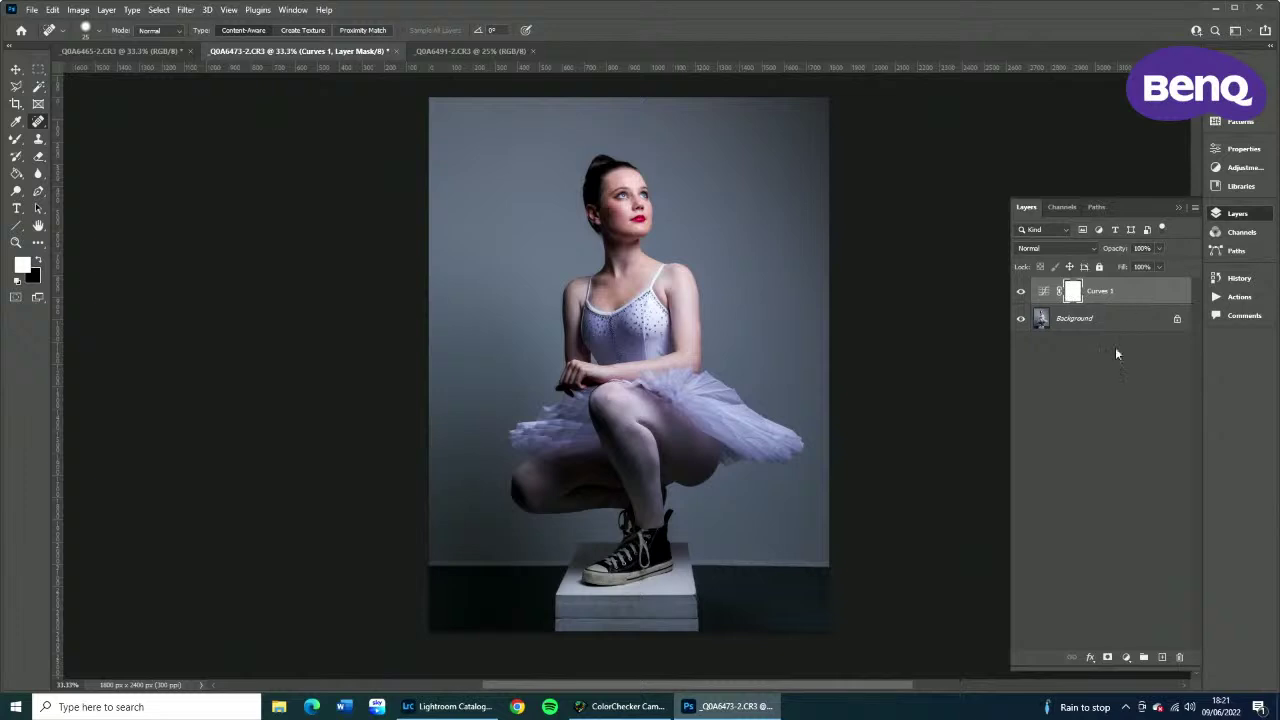
right_click(1110, 390)
click(1145, 436)
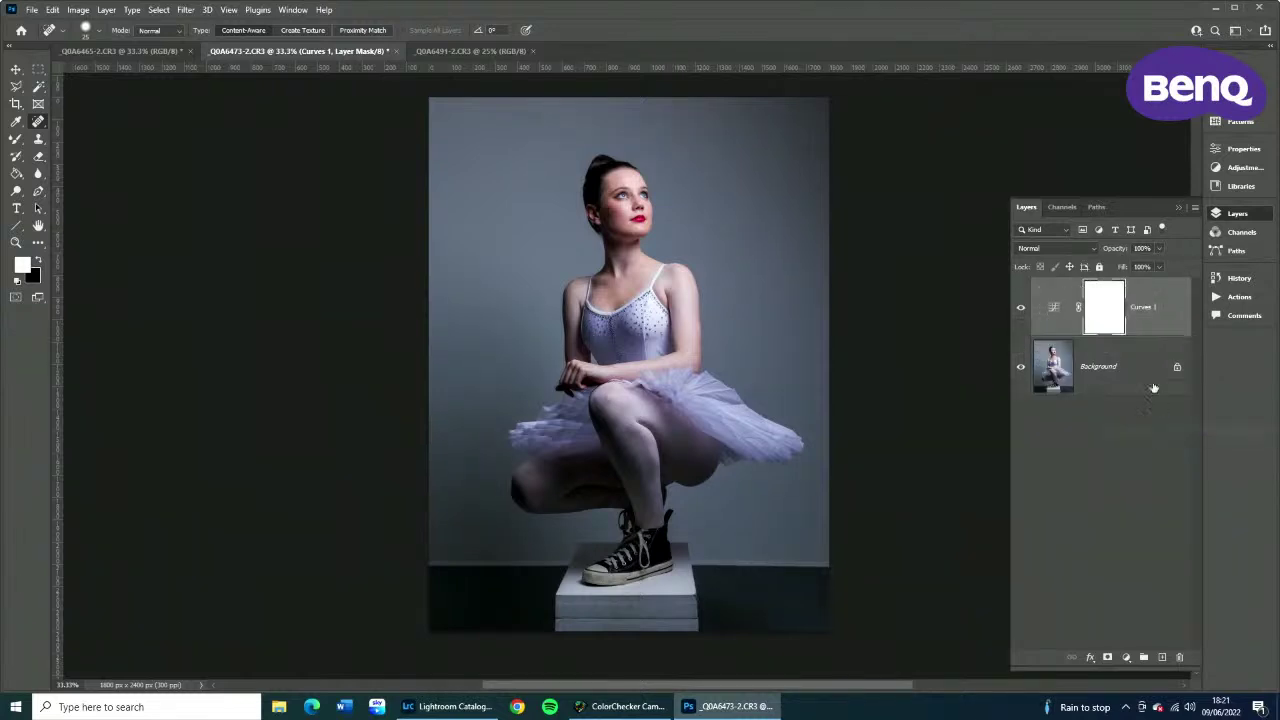
drag(1130, 205, 1048, 163)
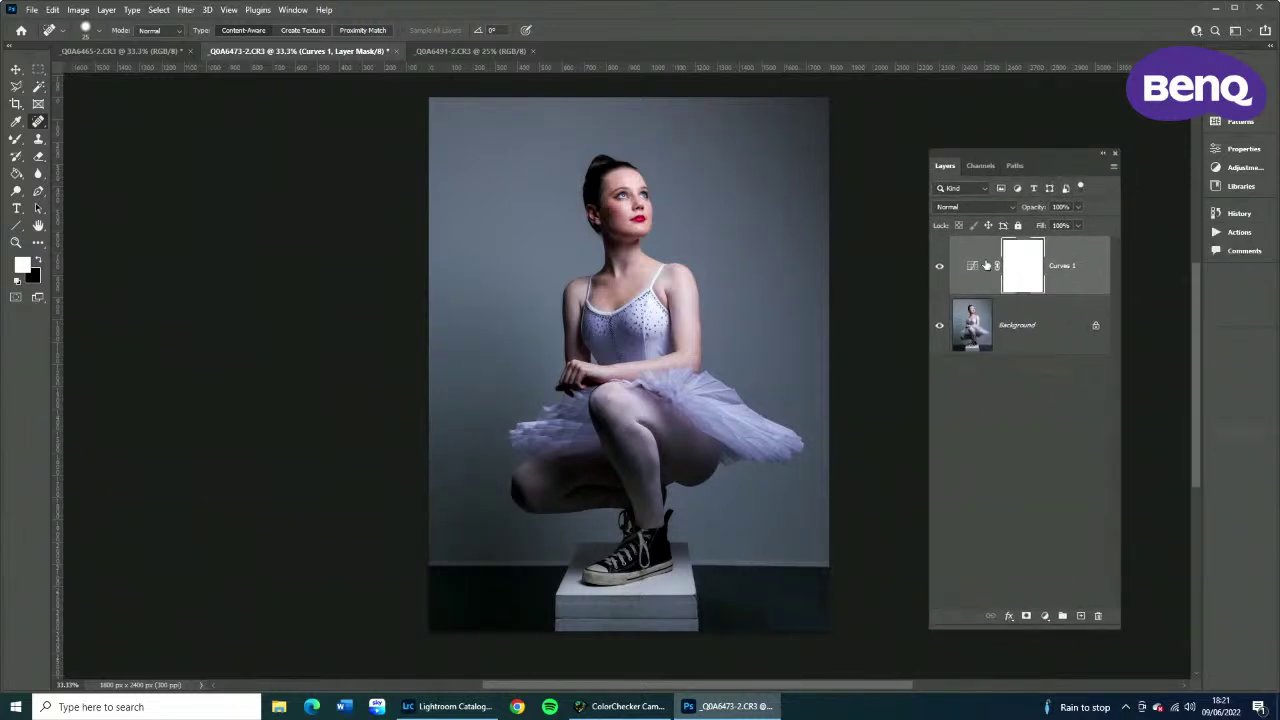
click(939, 268)
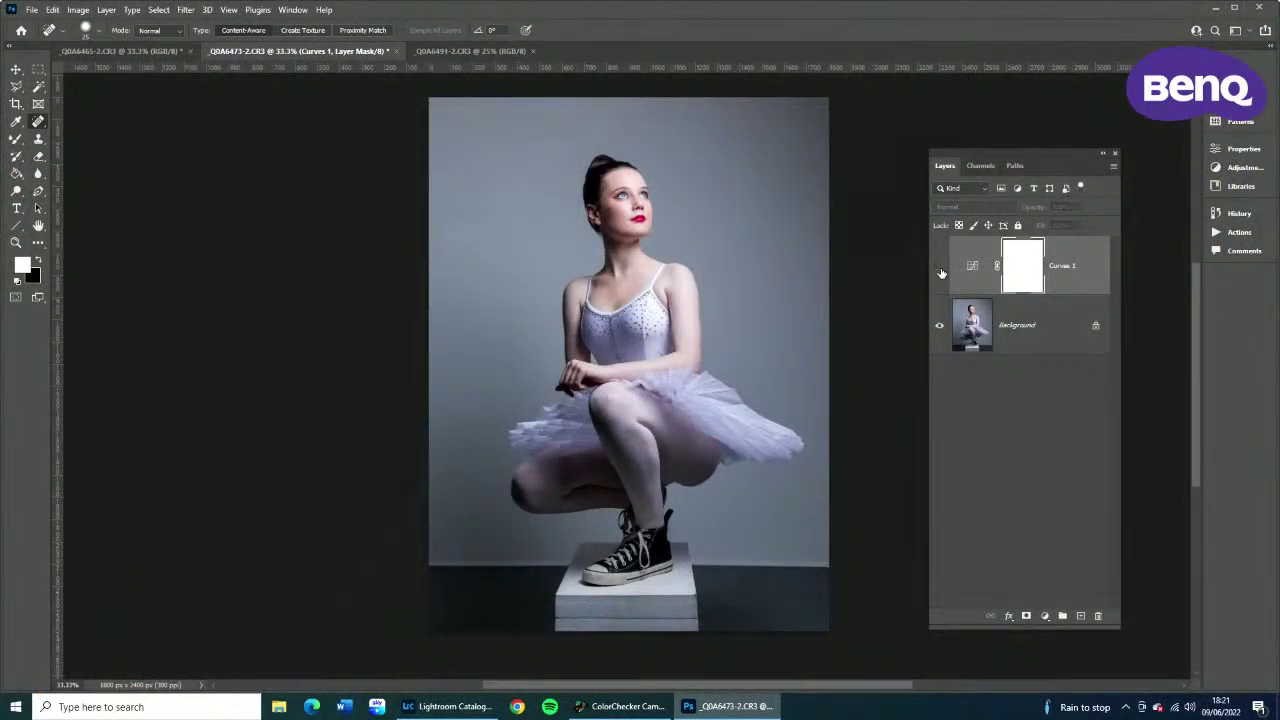
click(939, 269)
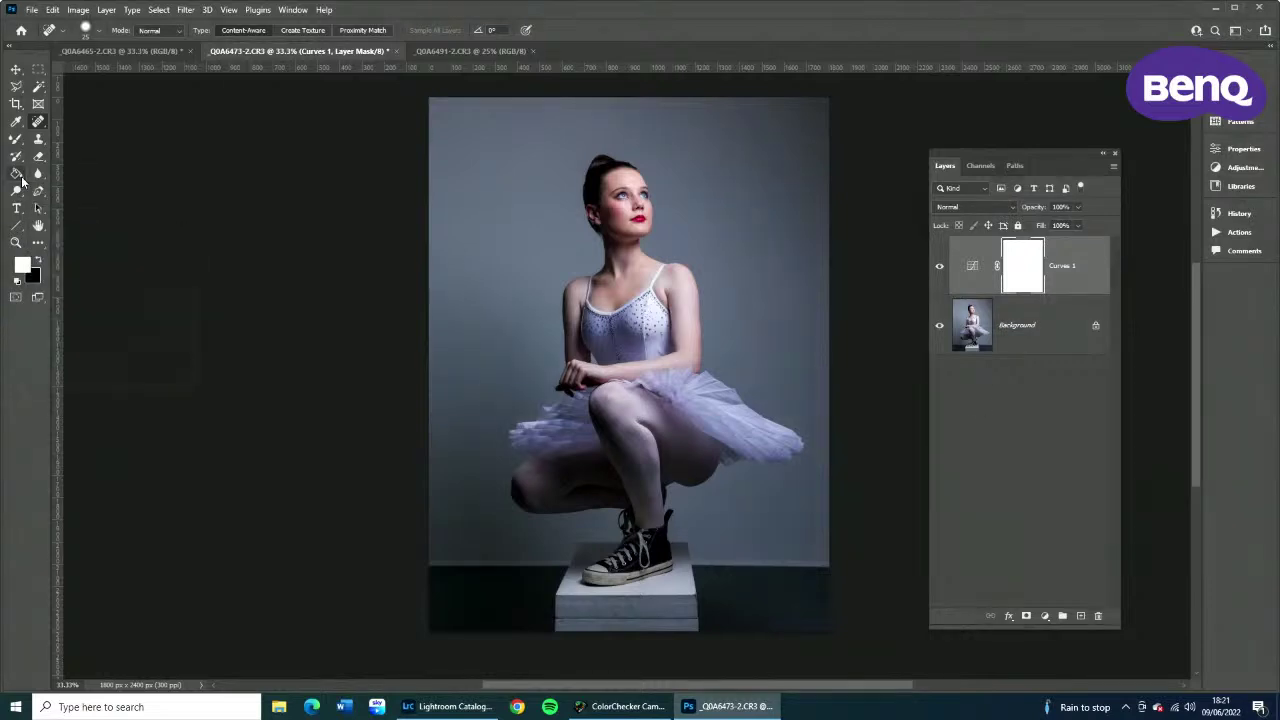
Fill the Curves 1 layer mask with black using the Paint Bucket.
click(17, 174)
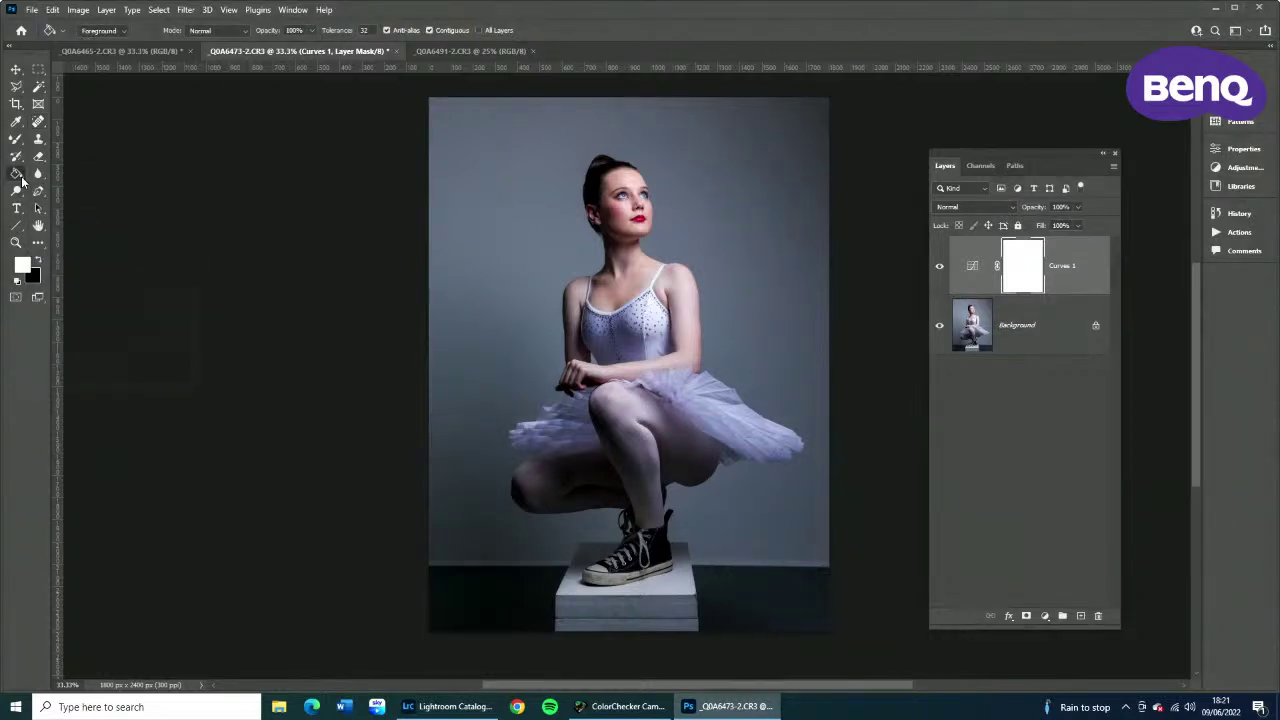
click(37, 261)
key(x)
key(x)
key(x)
key(x)
key(x)
key(x)
key(x)
click(753, 260)
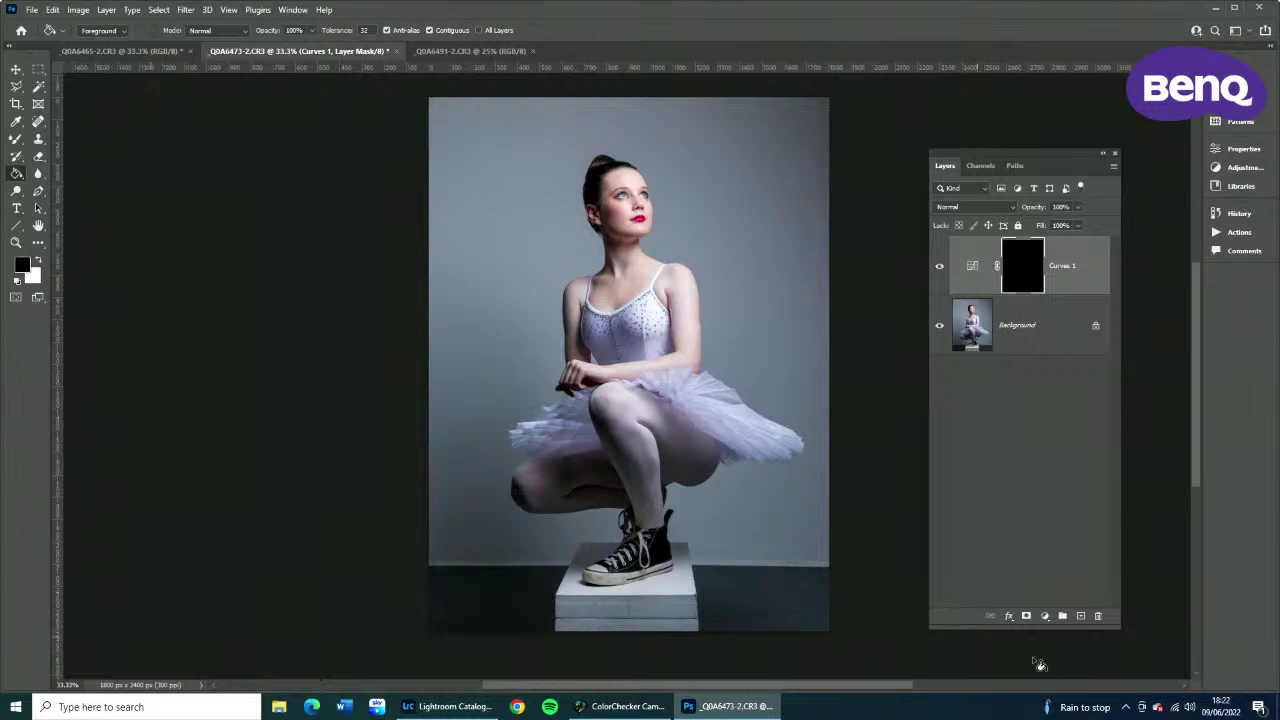
Add a new layer above Curves 1 and choose red as the Brush colour.
click(1080, 616)
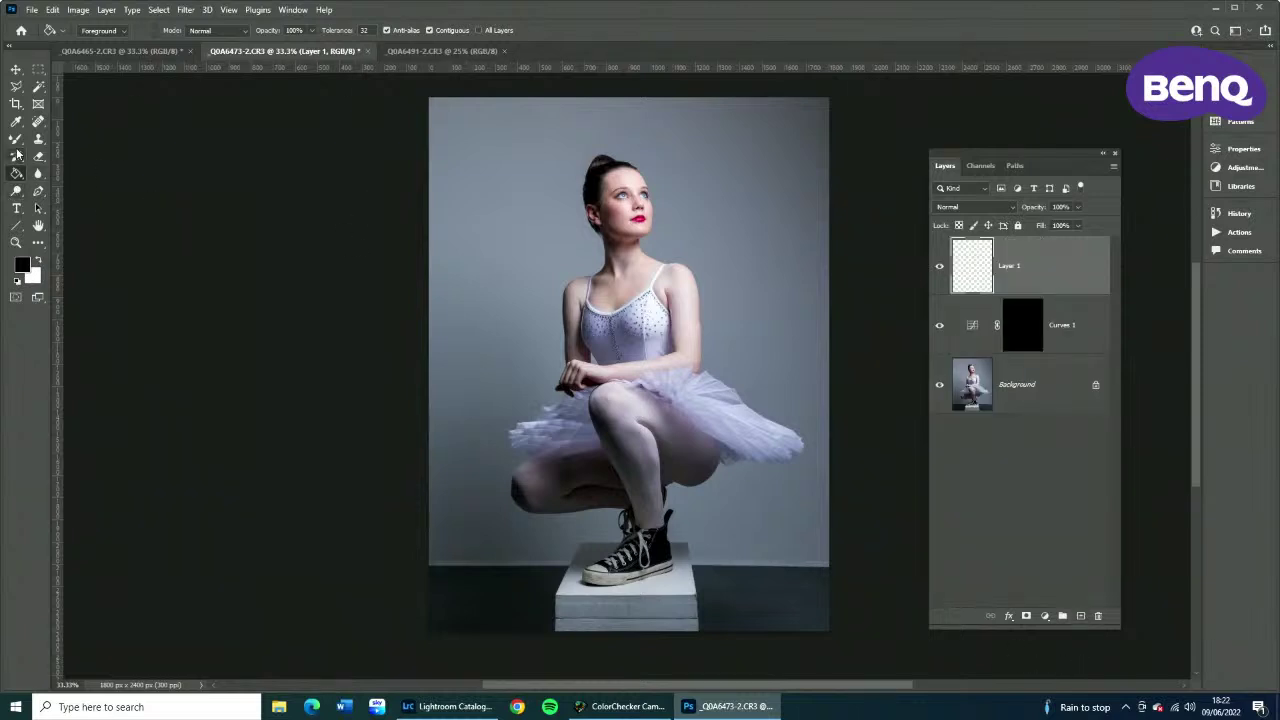
click(16, 138)
click(65, 151)
click(22, 264)
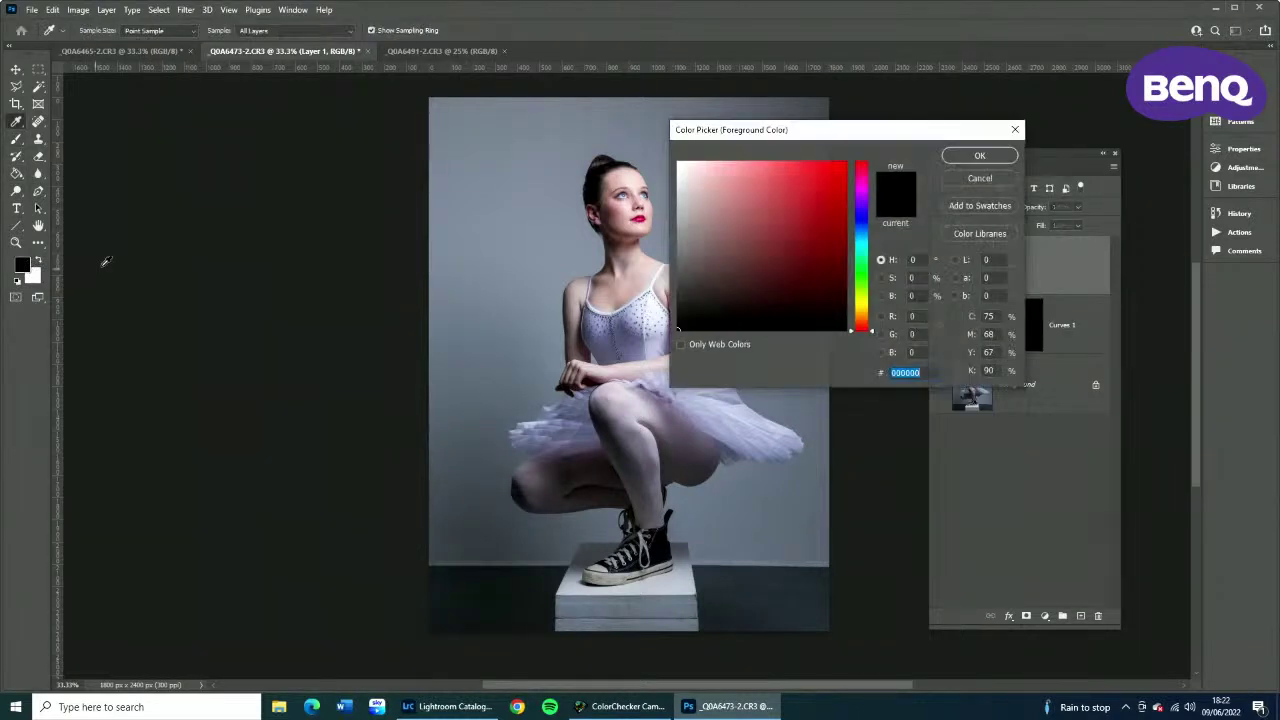
text(ff0000)
click(965, 158)
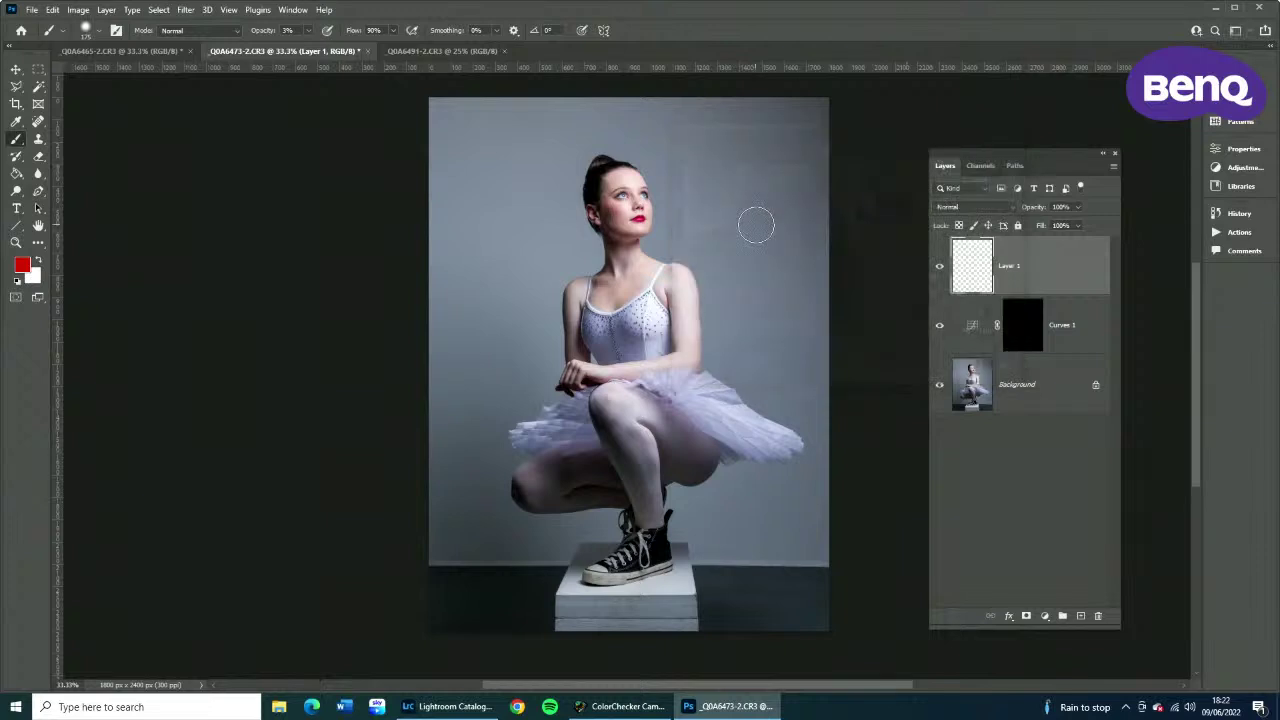
Circle the bright arm and the thigh in red with a 45 px brush at 100% opacity.
key(bracketleft)
key(bracketleft)
key(bracketleft)
key(bracketleft)
key(bracketleft)
drag(254, 31, 386, 31)
mouse_move(726, 371)
mouse_down()
mouse_move(712, 270)
mouse_move(697, 251)
mouse_move(663, 254)
mouse_move(657, 360)
mouse_move(699, 378)
mouse_move(745, 374)
mouse_move(756, 345)
mouse_up()
mouse_move(670, 473)
mouse_down()
mouse_move(606, 429)
mouse_move(588, 401)
mouse_move(603, 379)
mouse_move(667, 393)
mouse_move(684, 470)
mouse_up()
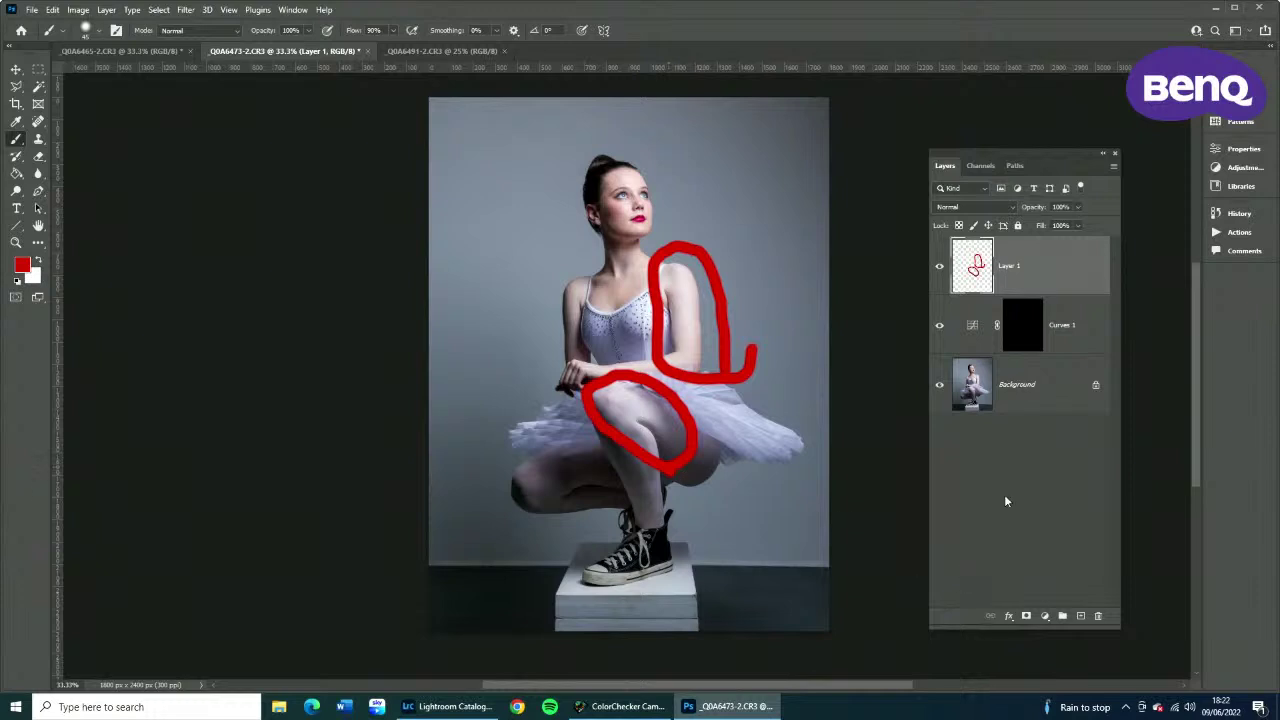
Hide the red-outlined Layer 1 and target the Curves 1 mask with a white 200 px brush at 15% opacity.
click(938, 270)
click(1023, 333)
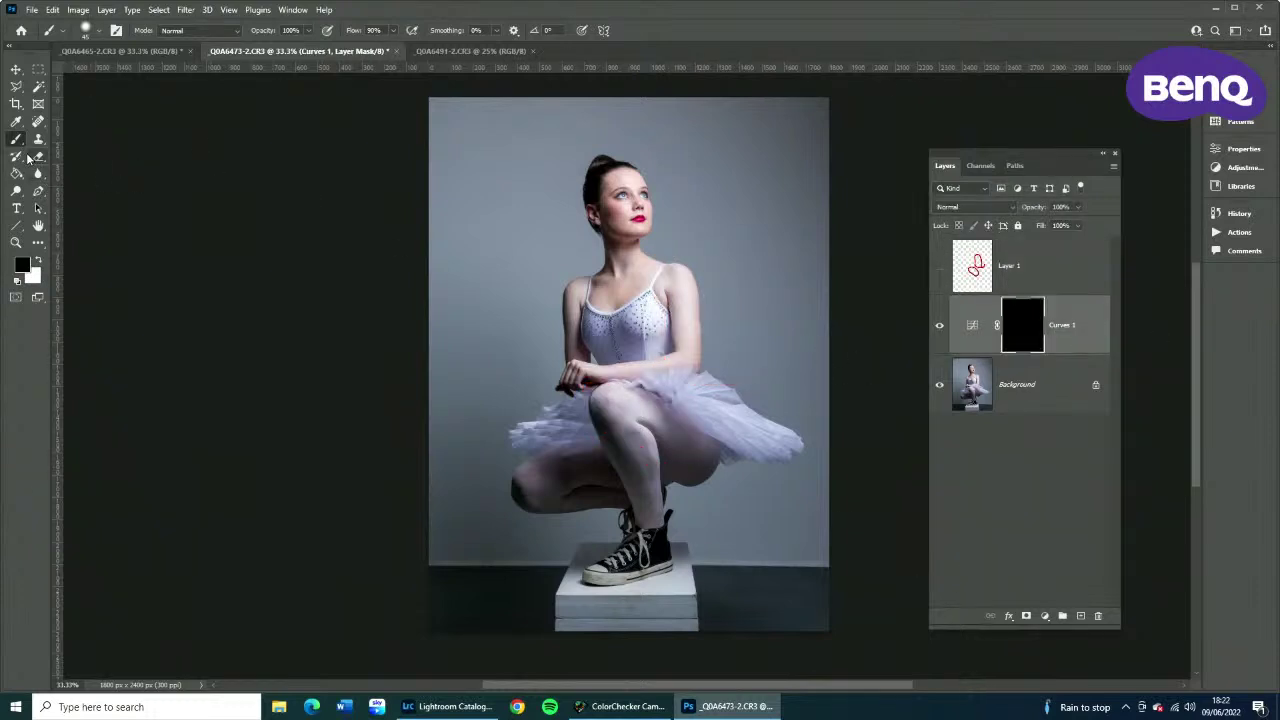
click(40, 262)
key(bracketright)
key(bracketright)
key(bracketright)
key(bracketright)
key(bracketright)
key(bracketright)
drag(258, 28, 208, 38)
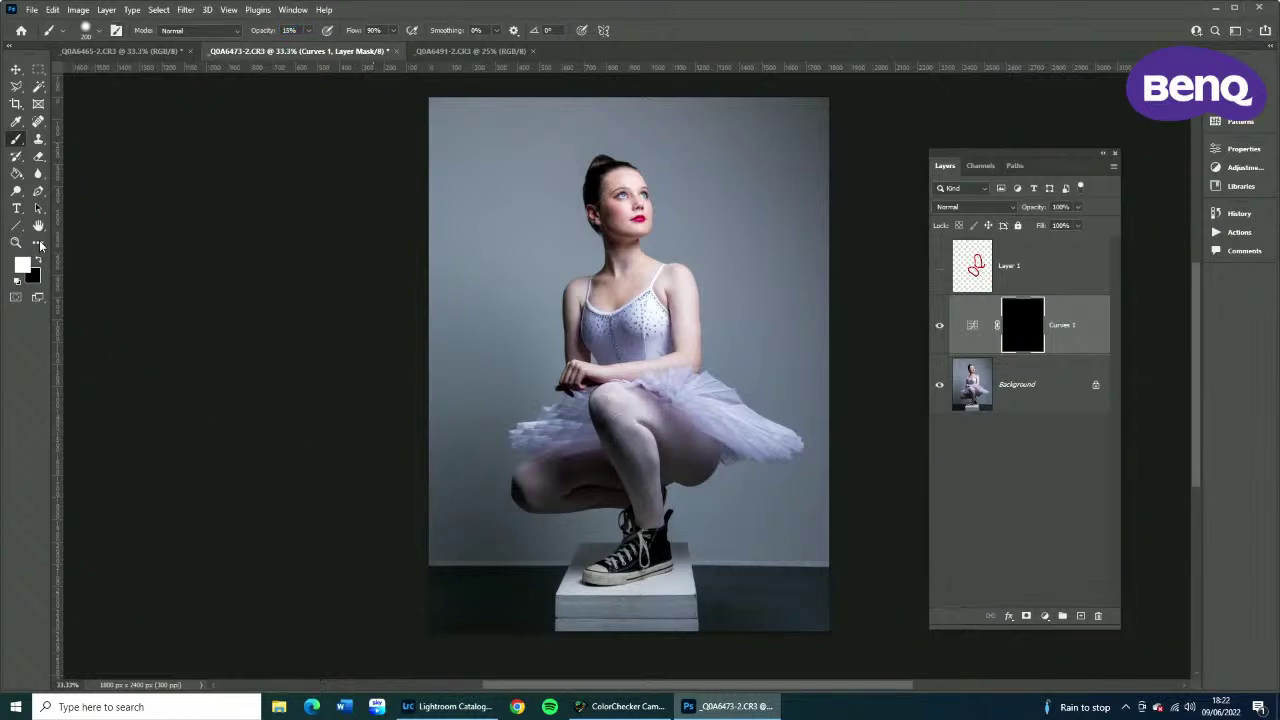
Paint white on the Curves 1 mask over the raised knee and thigh with a 90 px brush to darken them.
click(16, 242)
drag(647, 428, 699, 487)
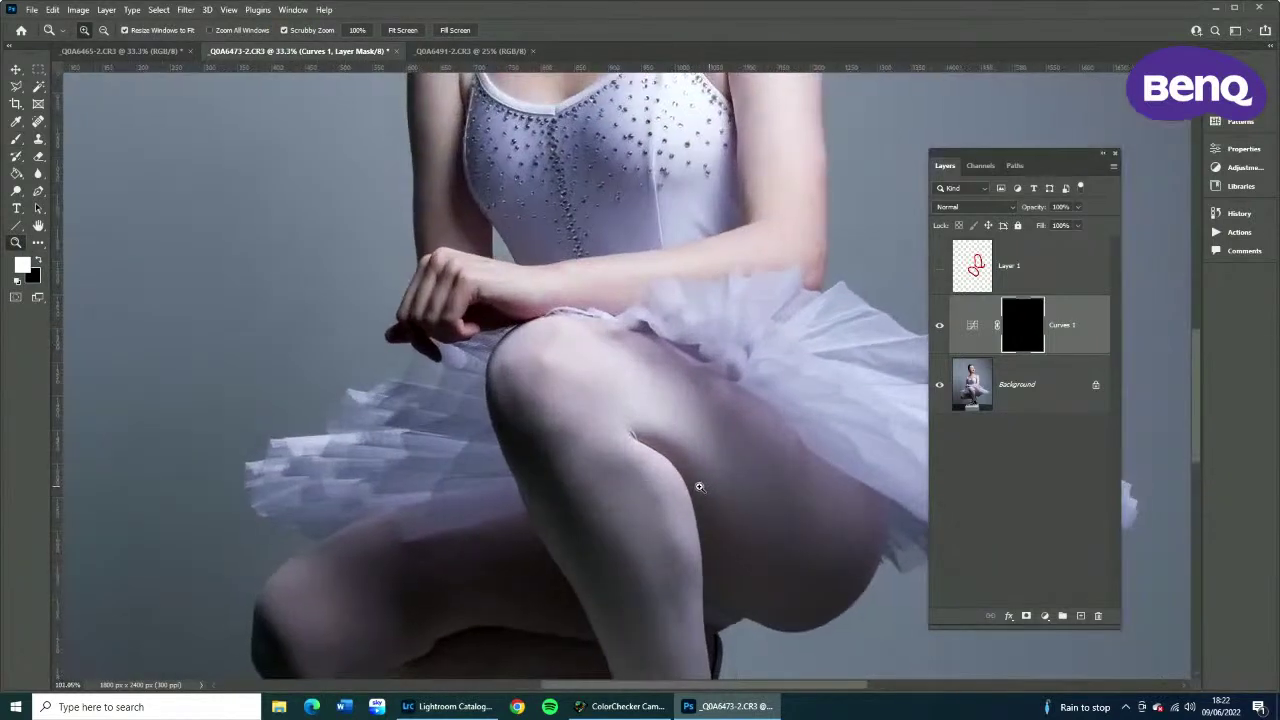
click(17, 140)
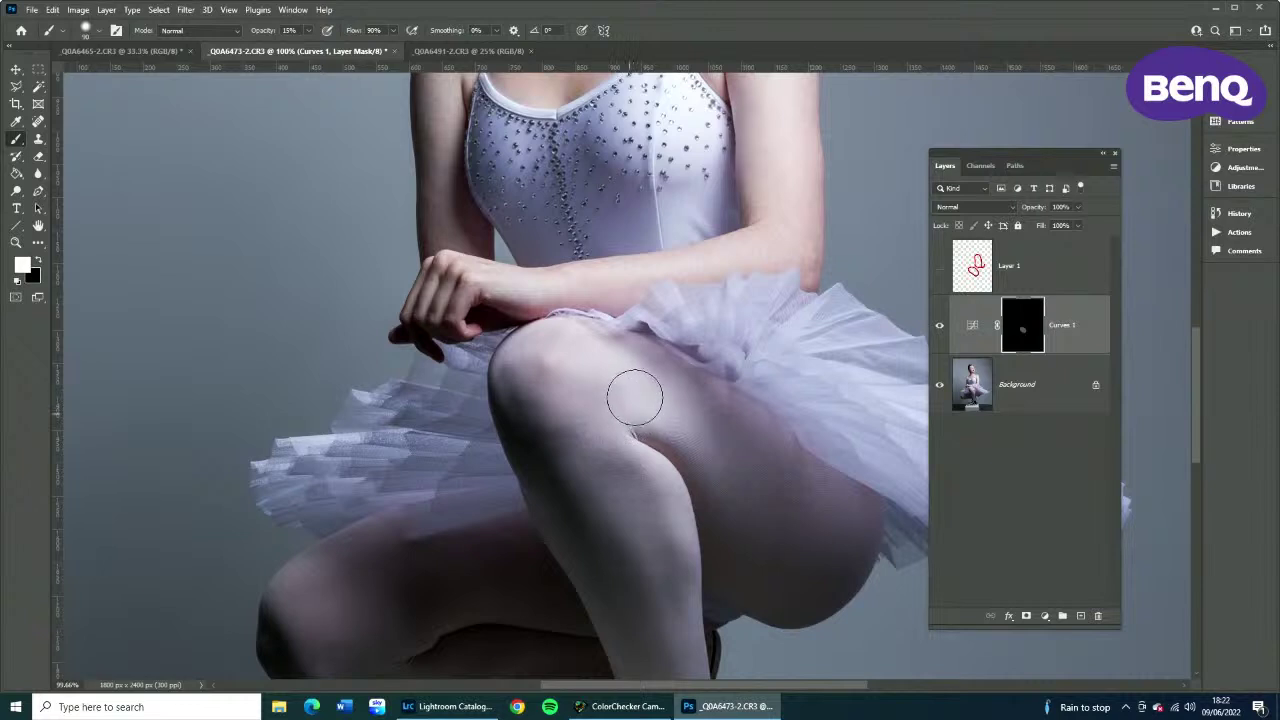
mouse_move(600, 361)
mouse_down()
mouse_move(549, 354)
mouse_move(599, 356)
mouse_move(636, 381)
mouse_move(643, 410)
mouse_move(624, 434)
mouse_move(659, 463)
mouse_move(674, 557)
mouse_move(709, 591)
mouse_move(611, 429)
mouse_move(596, 375)
mouse_move(536, 345)
mouse_move(537, 372)
mouse_move(589, 348)
mouse_move(688, 424)
mouse_move(851, 510)
mouse_up()
Paint white on the Curves 1 mask over the bright shoulder, upper arm, forearm and knee to darken them.
scroll(798, 428, up, 5)
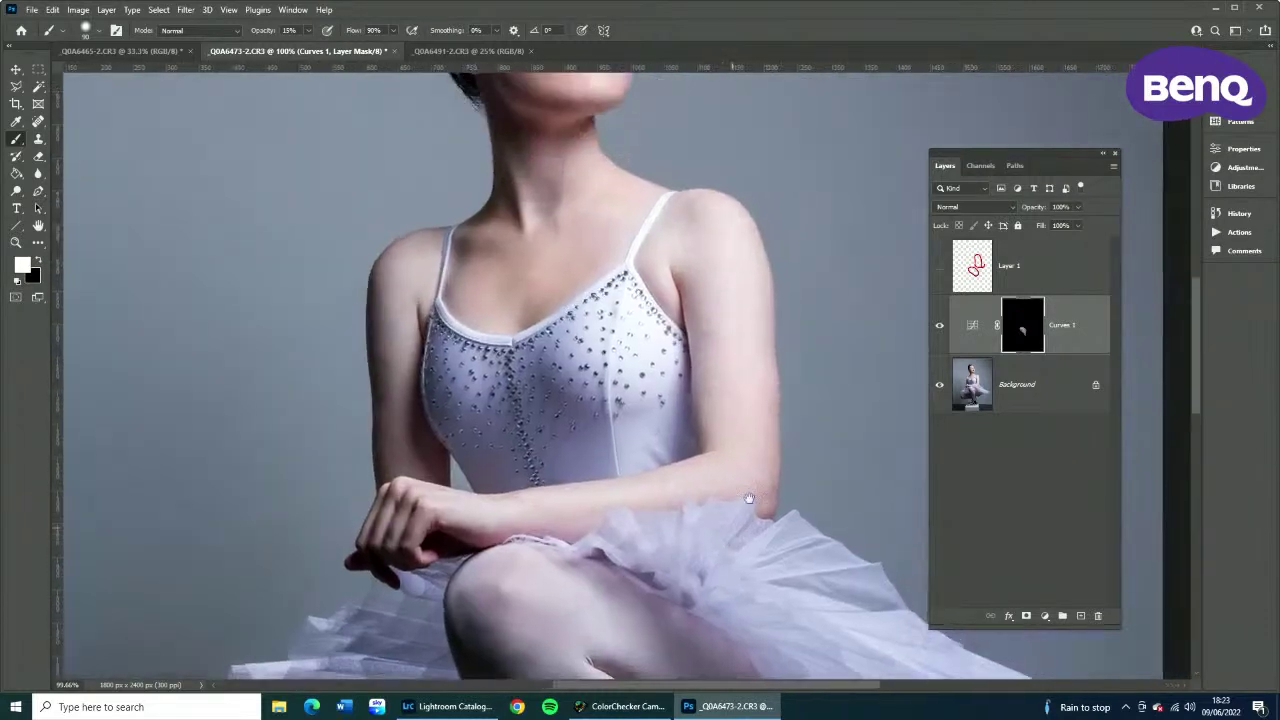
mouse_move(683, 249)
mouse_down()
mouse_move(724, 381)
mouse_move(723, 451)
mouse_up()
mouse_move(745, 361)
mouse_down()
mouse_move(704, 229)
mouse_move(743, 366)
mouse_move(719, 461)
mouse_up()
mouse_move(600, 505)
mouse_down()
mouse_move(530, 510)
mouse_move(677, 483)
mouse_move(720, 455)
mouse_up()
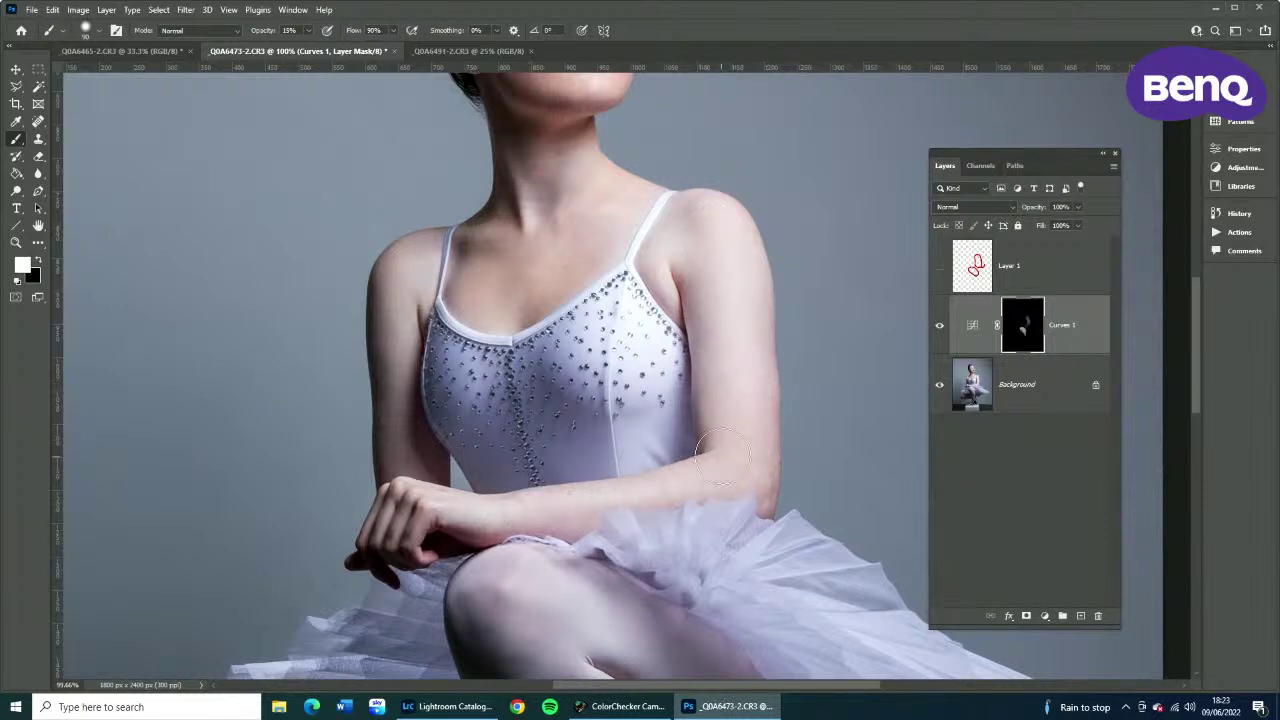
mouse_move(717, 322)
mouse_down()
mouse_move(688, 246)
mouse_move(669, 267)
mouse_move(681, 228)
mouse_move(713, 260)
mouse_move(671, 260)
mouse_move(702, 220)
mouse_move(736, 296)
mouse_move(733, 393)
mouse_up()
mouse_move(674, 225)
mouse_down()
mouse_move(654, 274)
mouse_move(699, 240)
mouse_up()
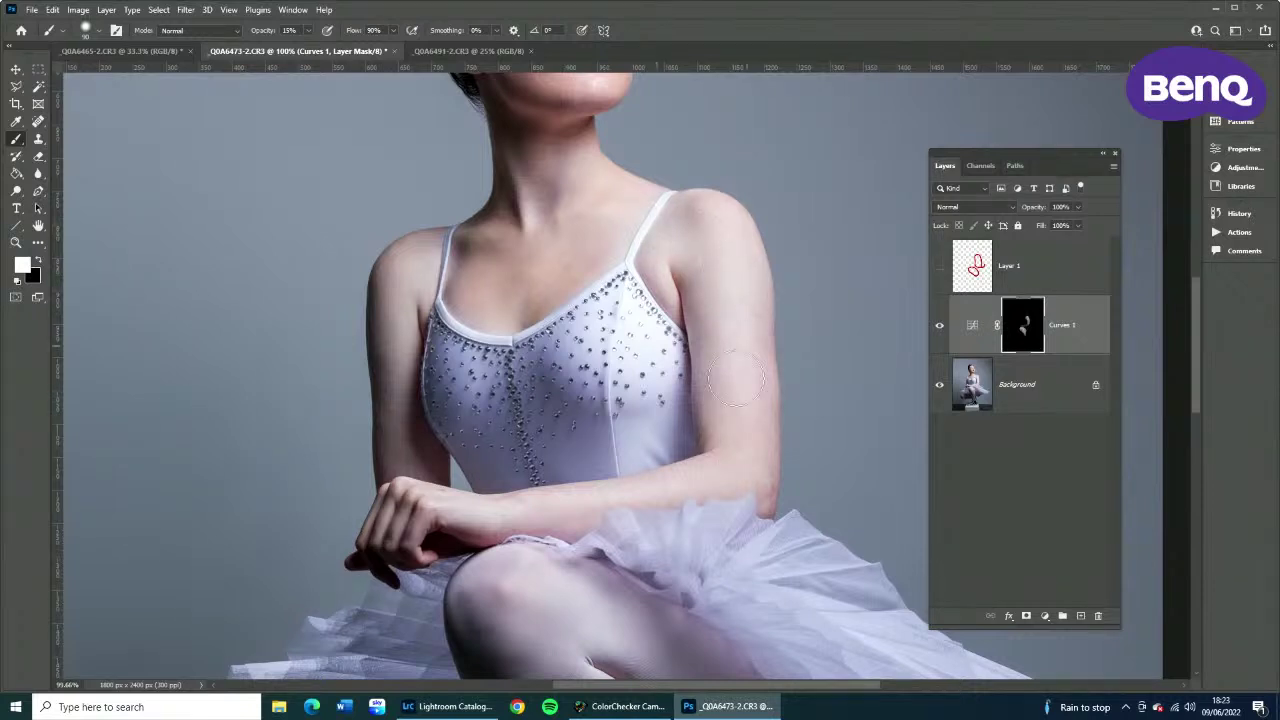
drag(726, 530, 731, 272)
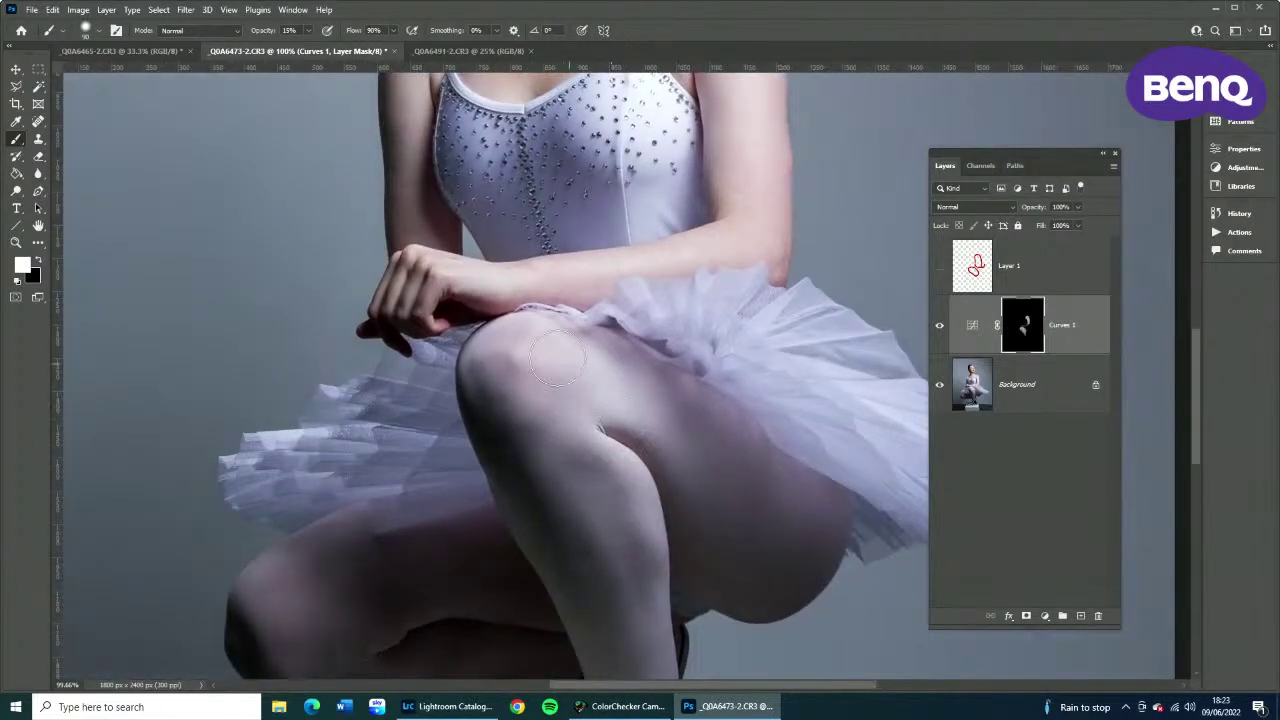
mouse_move(557, 358)
mouse_down()
mouse_move(660, 428)
mouse_move(783, 482)
mouse_move(570, 400)
mouse_move(592, 372)
mouse_up()
Compare the portrait with the Curves 1 layer hidden and shown, checking the whole figure, the arm and leg, and the face.
key(ctrl+minus)
key(ctrl+minus)
key(ctrl+minus)
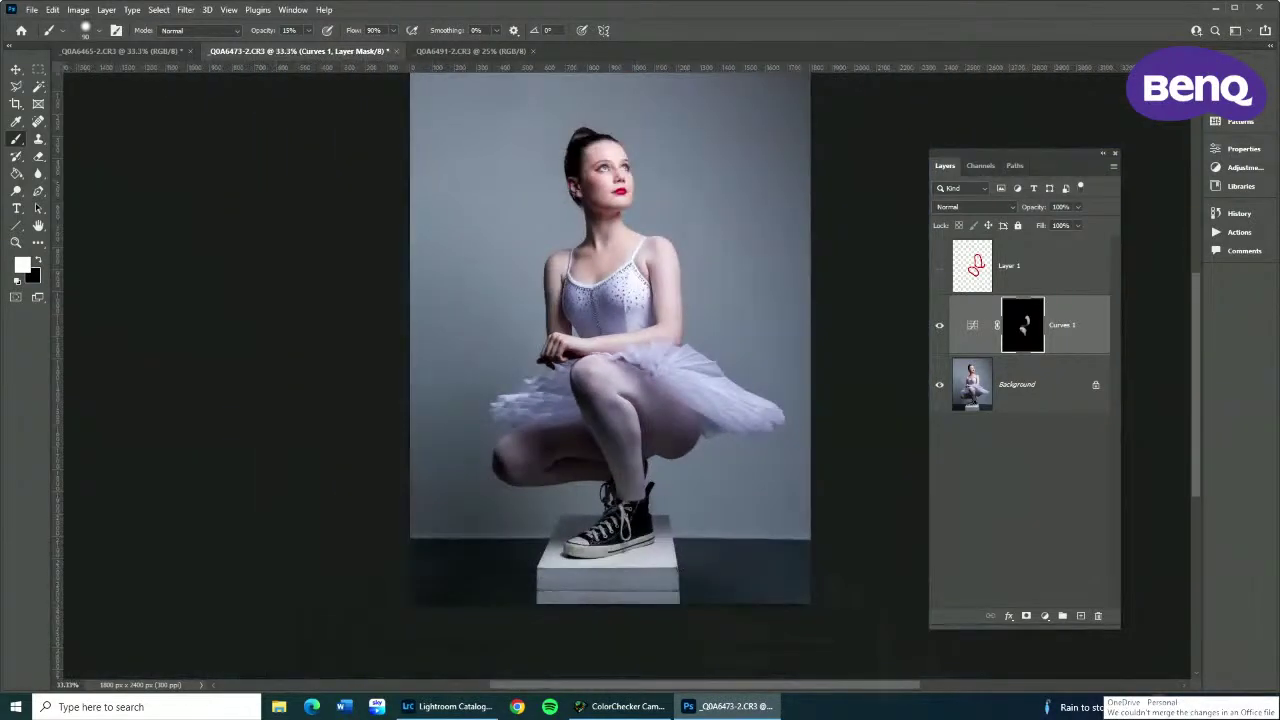
click(940, 326)
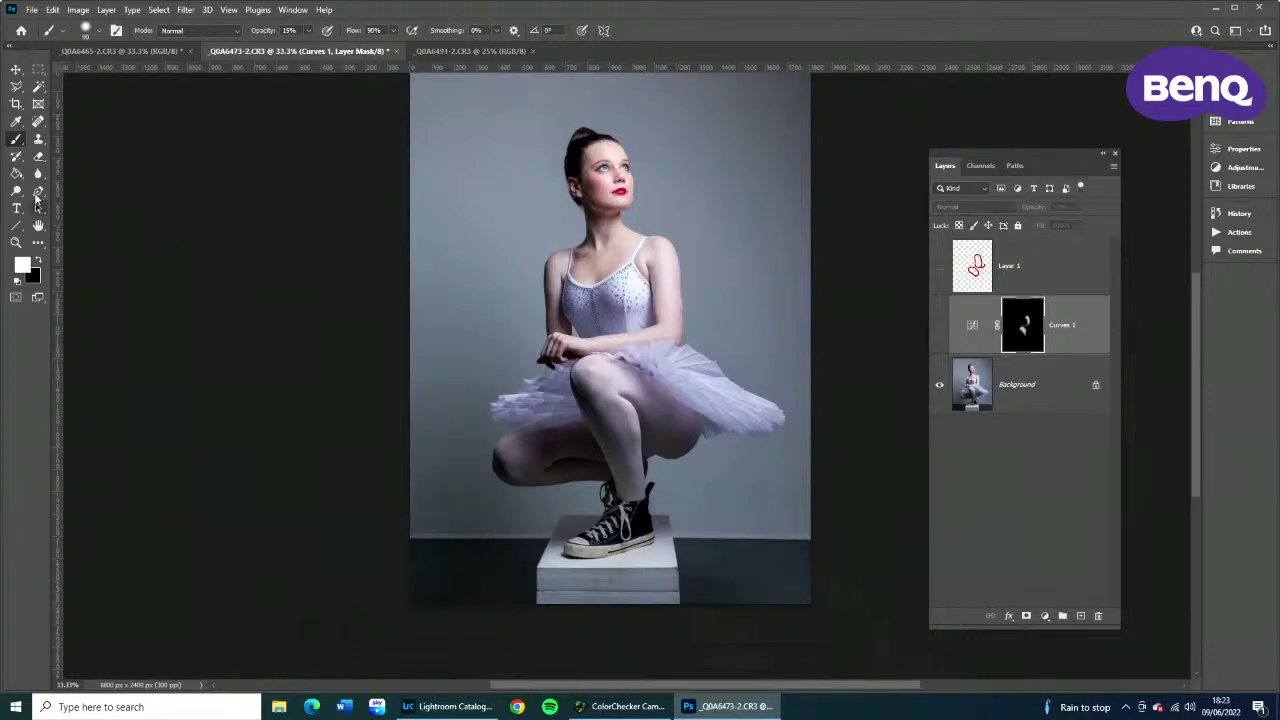
click(16, 242)
drag(681, 309, 740, 354)
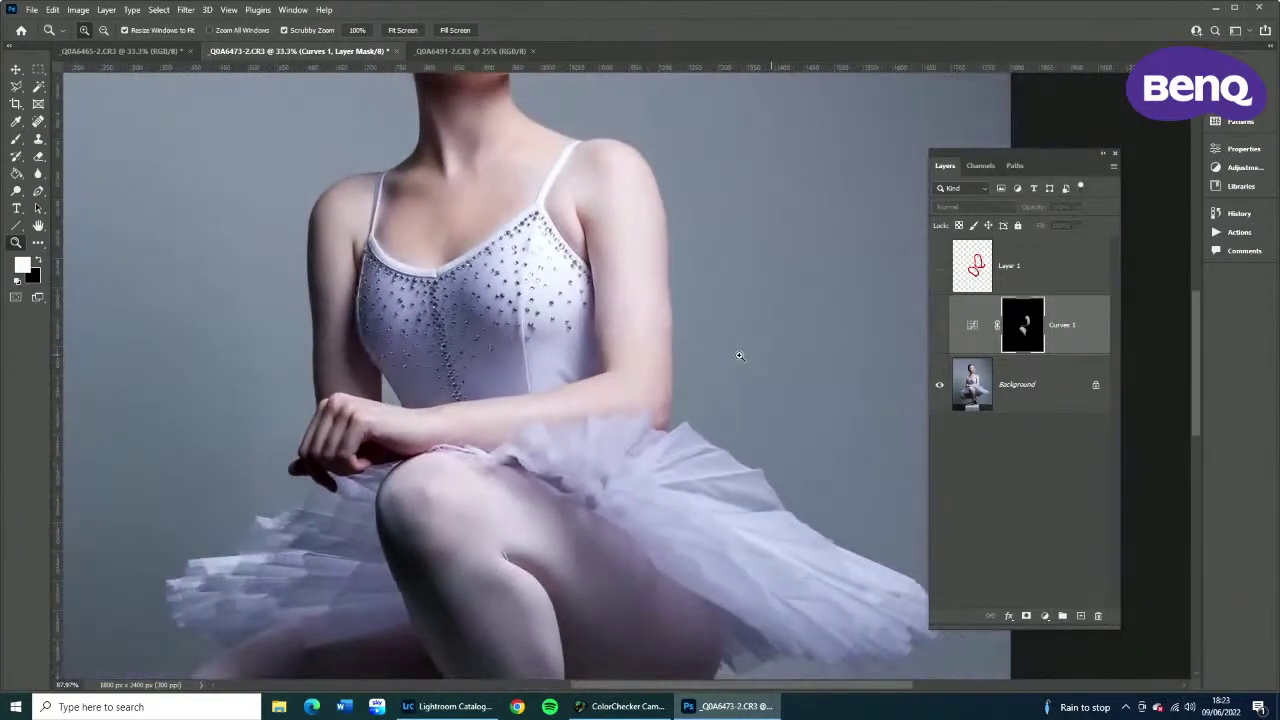
click(940, 327)
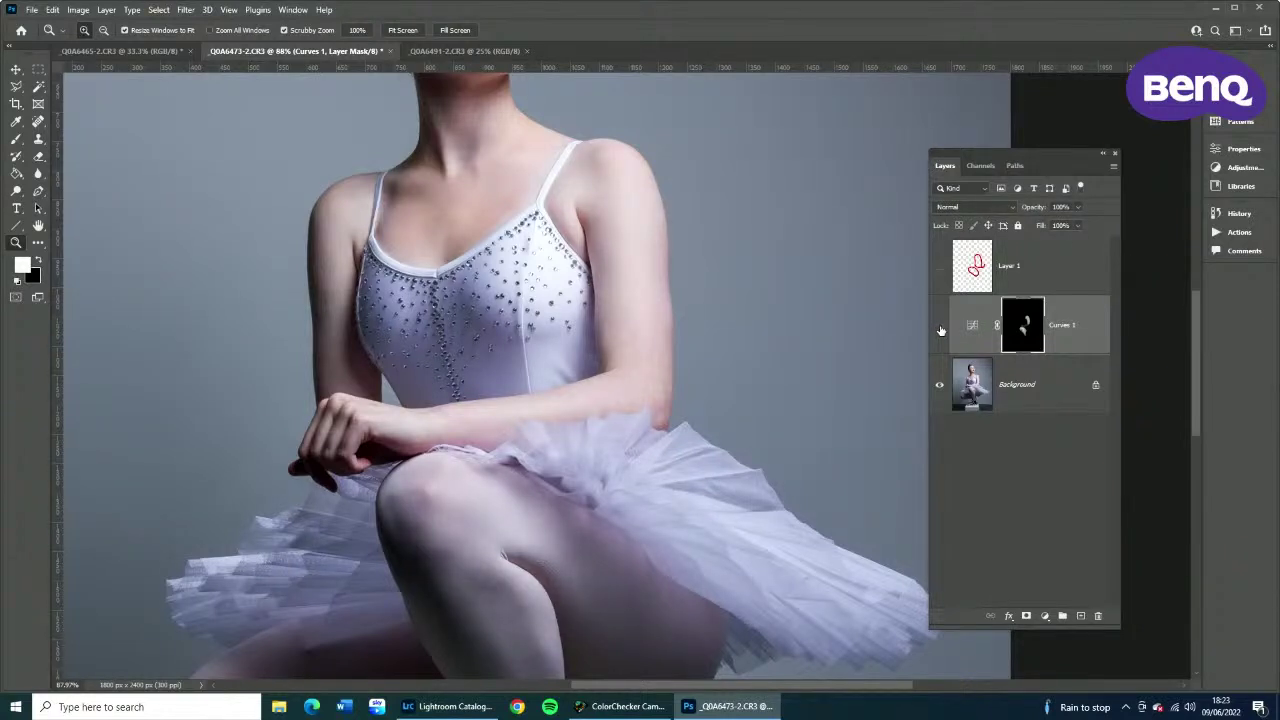
click(940, 327)
click(940, 327)
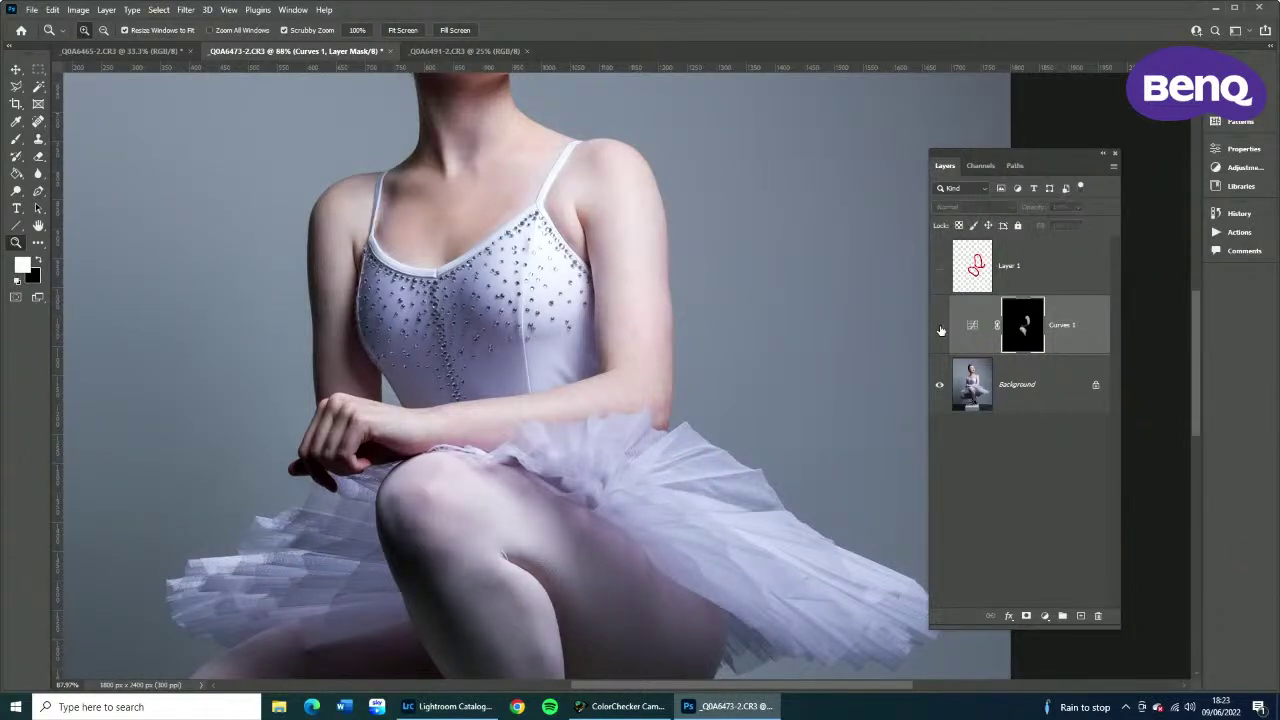
click(940, 327)
click(940, 327)
click(940, 327)
drag(689, 251, 718, 450)
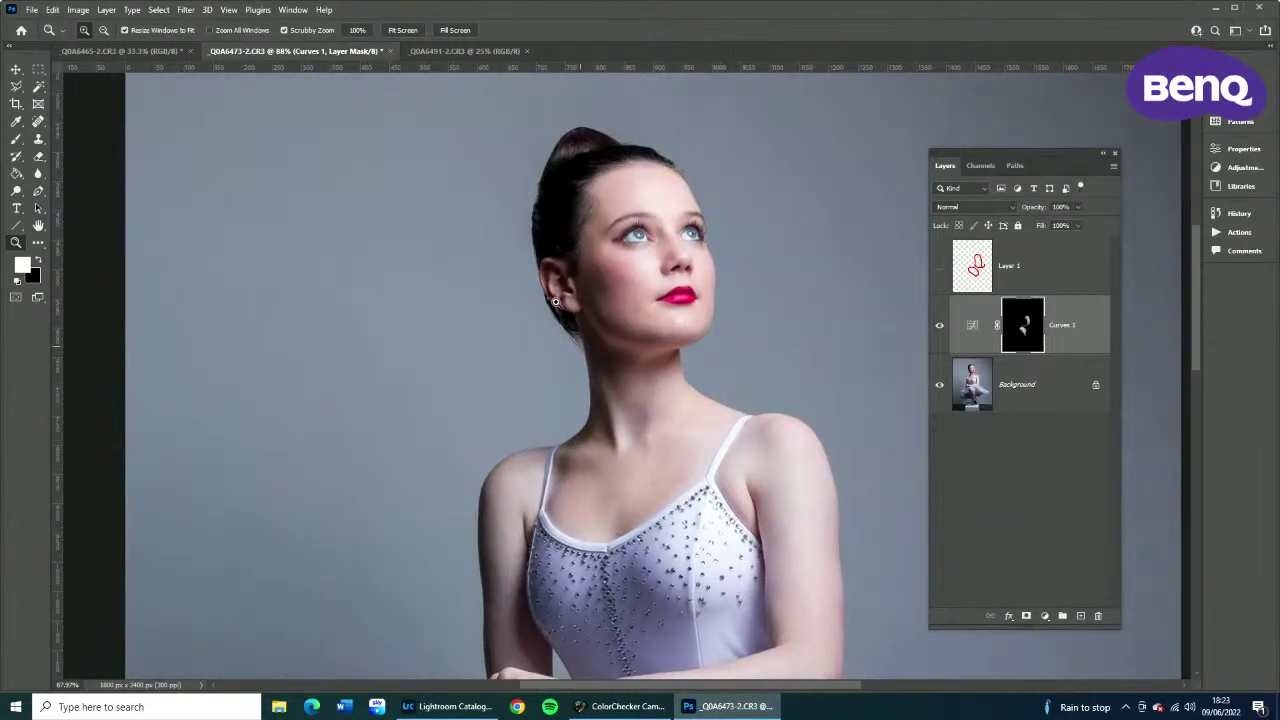
alt+click(625, 347)
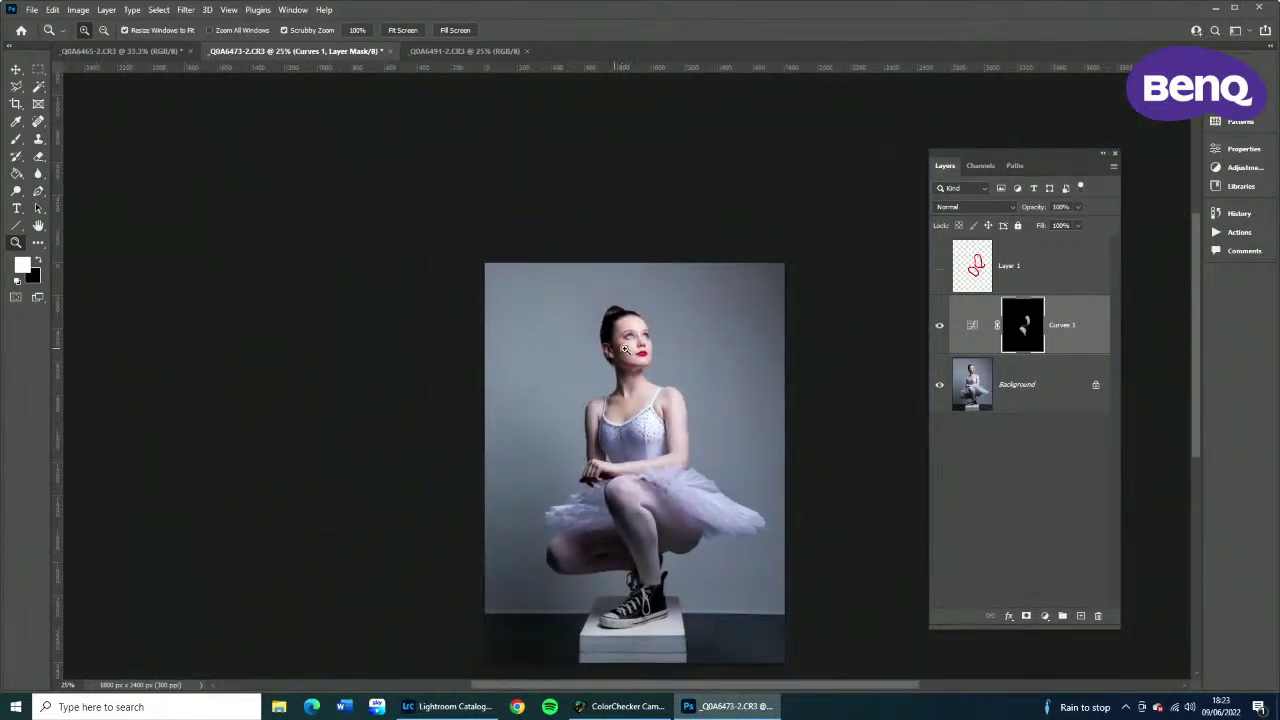
Reduce the layer stack to the Background alone, removing Curves 1 and the red-outlined Layer 1.
key(Delete)
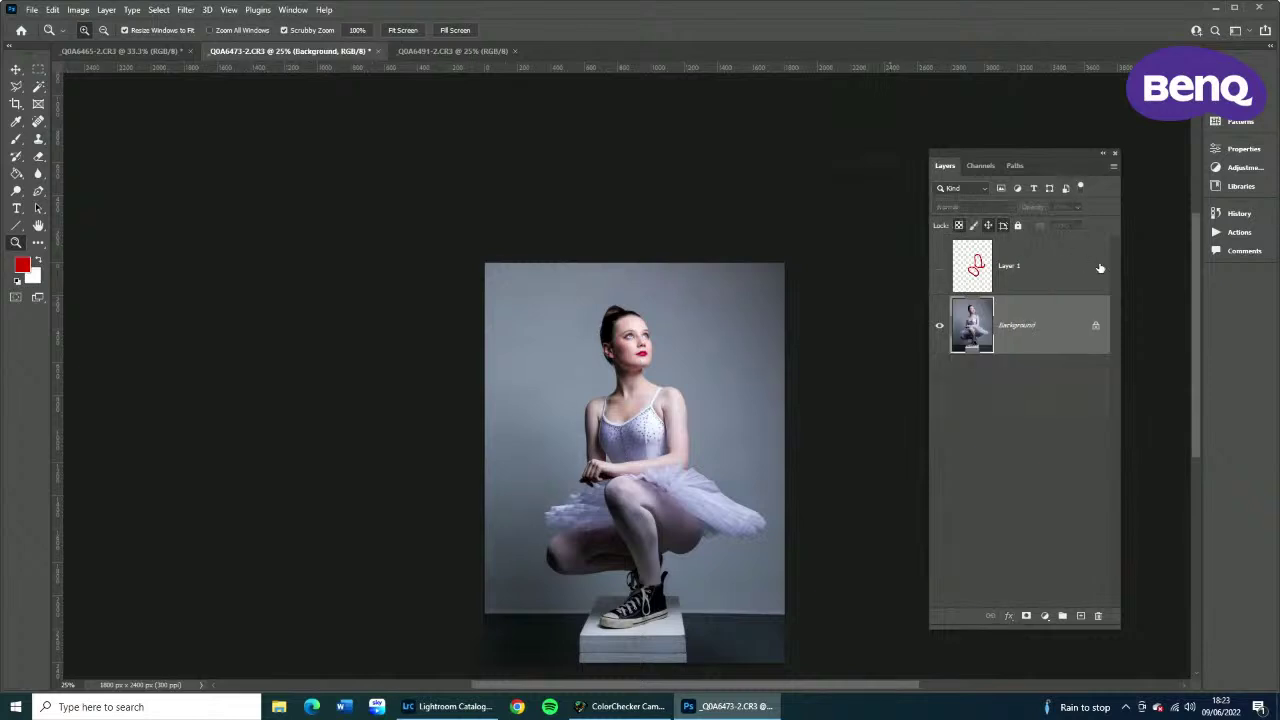
click(1100, 268)
key(Delete)
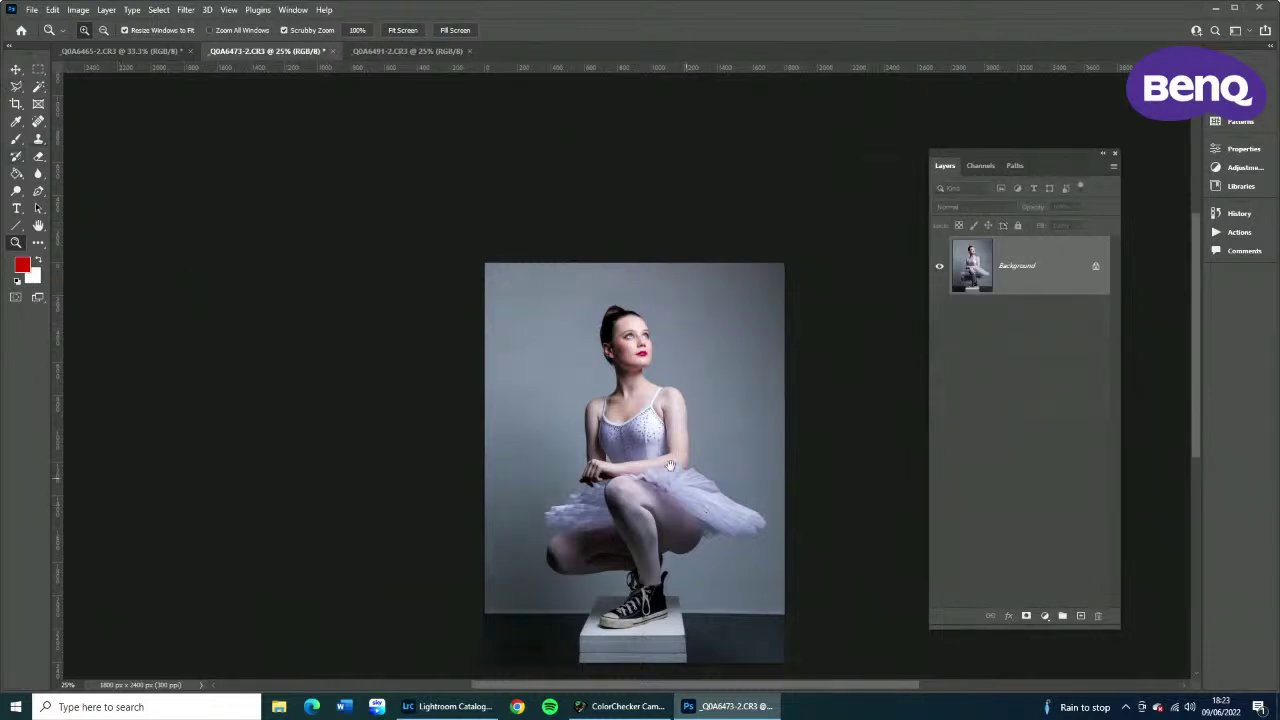
Apply a gentle contrast Curves adjustment, raising the highlights and setting a shadow point at input 50, output 45.
drag(670, 465, 571, 359)
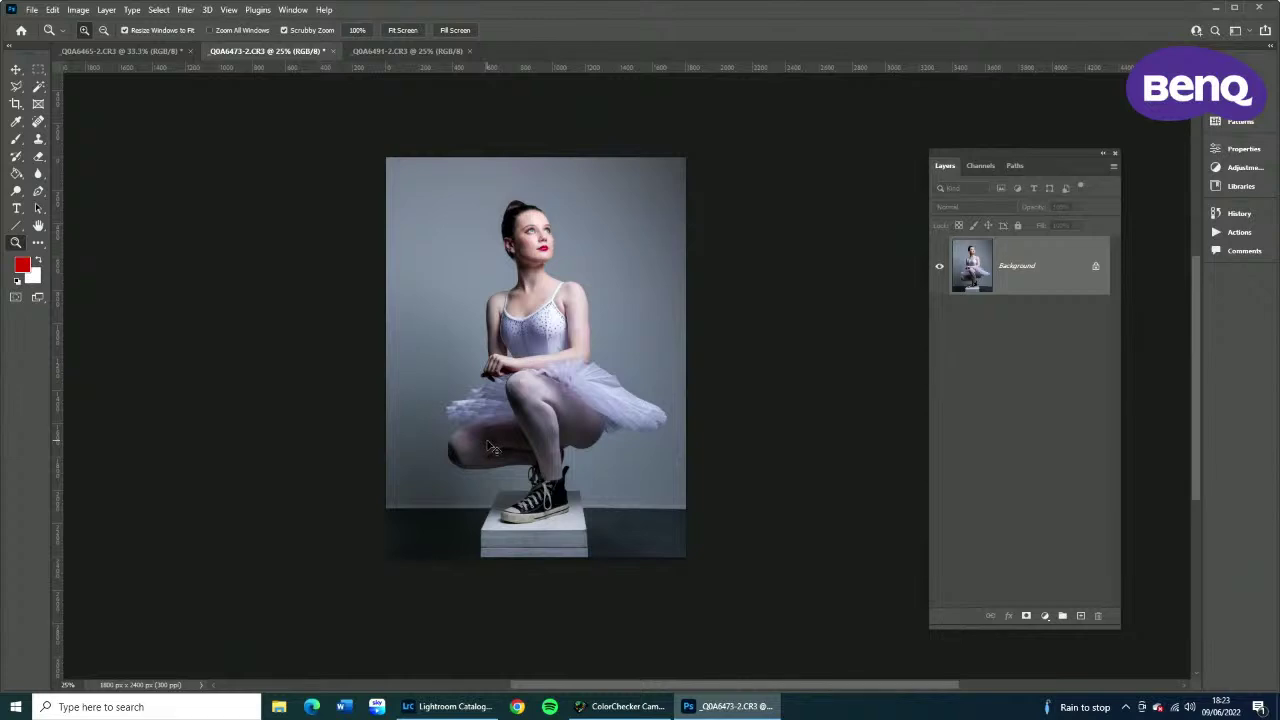
key(ctrl+m)
drag(397, 374, 1059, 223)
drag(907, 358, 908, 336)
click(825, 426)
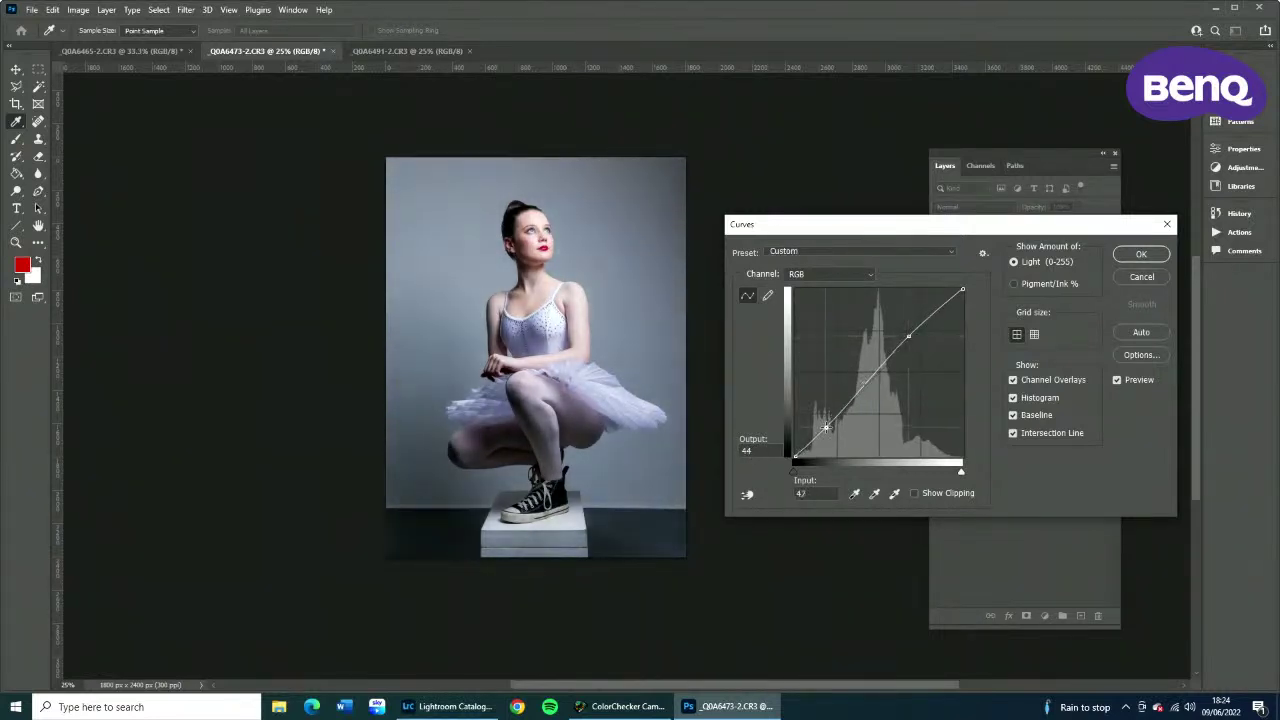
drag(826, 427, 828, 427)
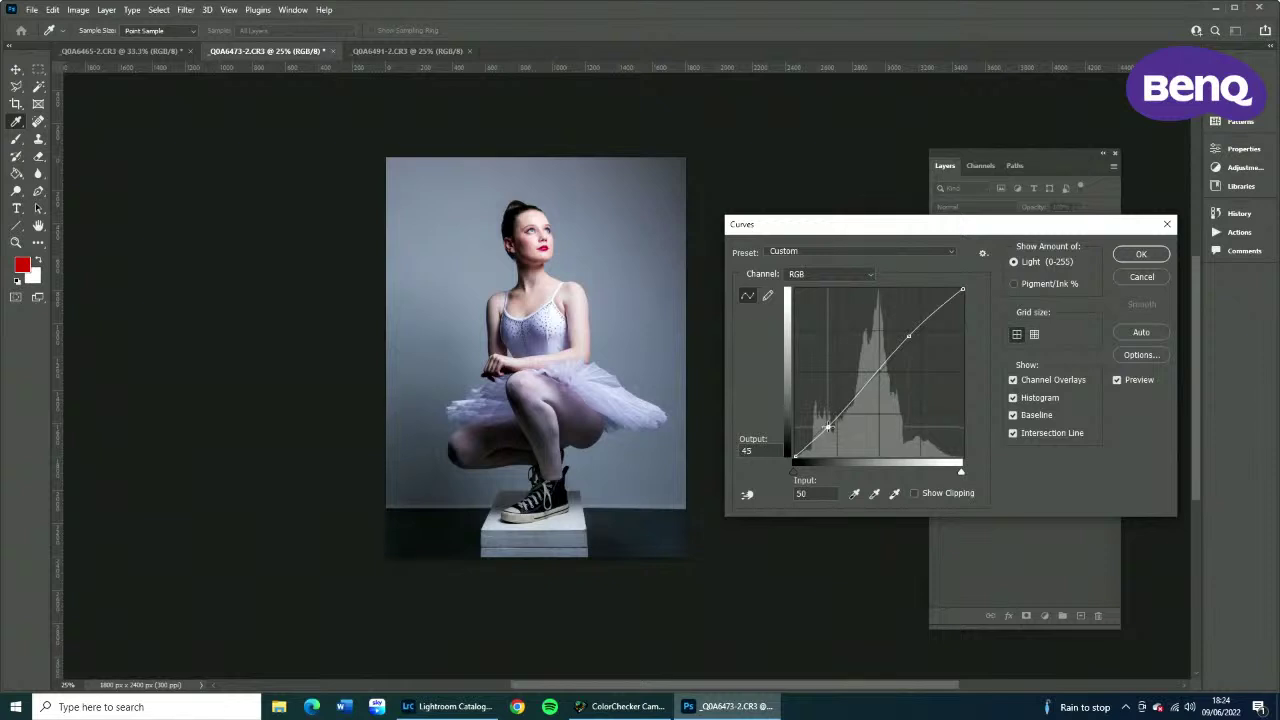
click(1141, 254)
Review the full-length portrait and the first ballerina portrait, and switch to the two-woman portrait _Q0A6491-2.CR3.
key(z)
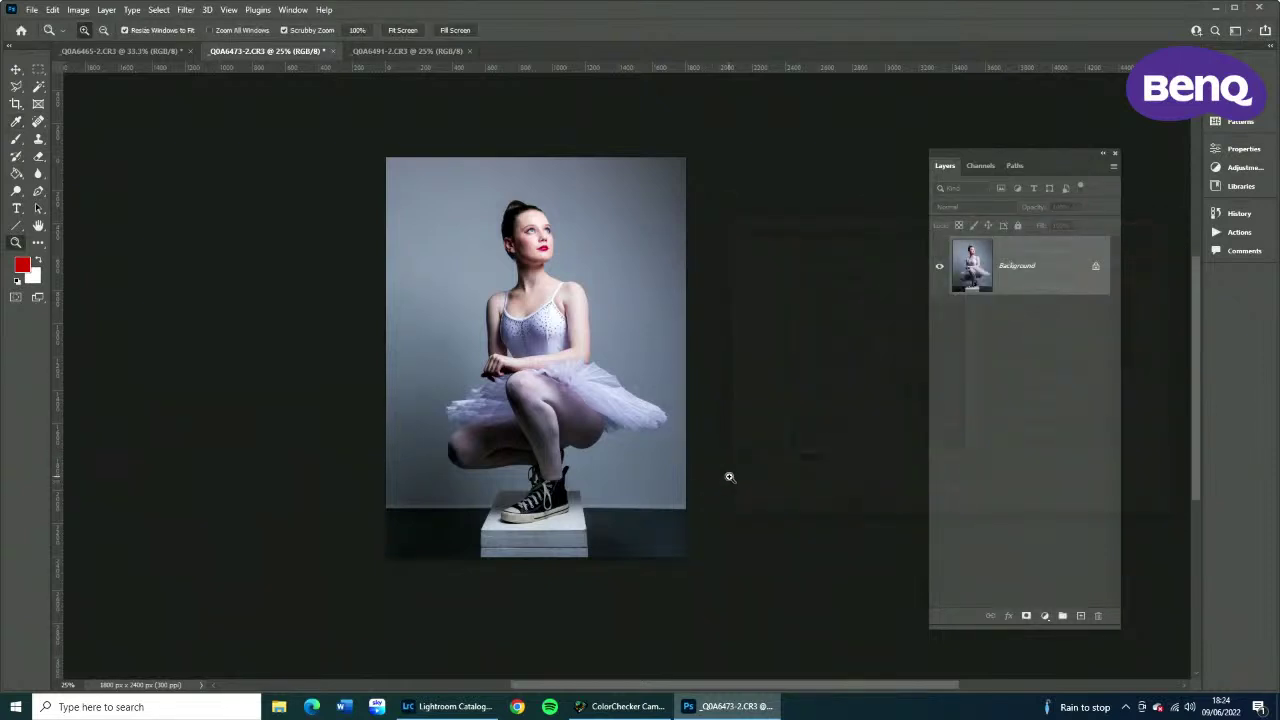
drag(528, 246, 550, 267)
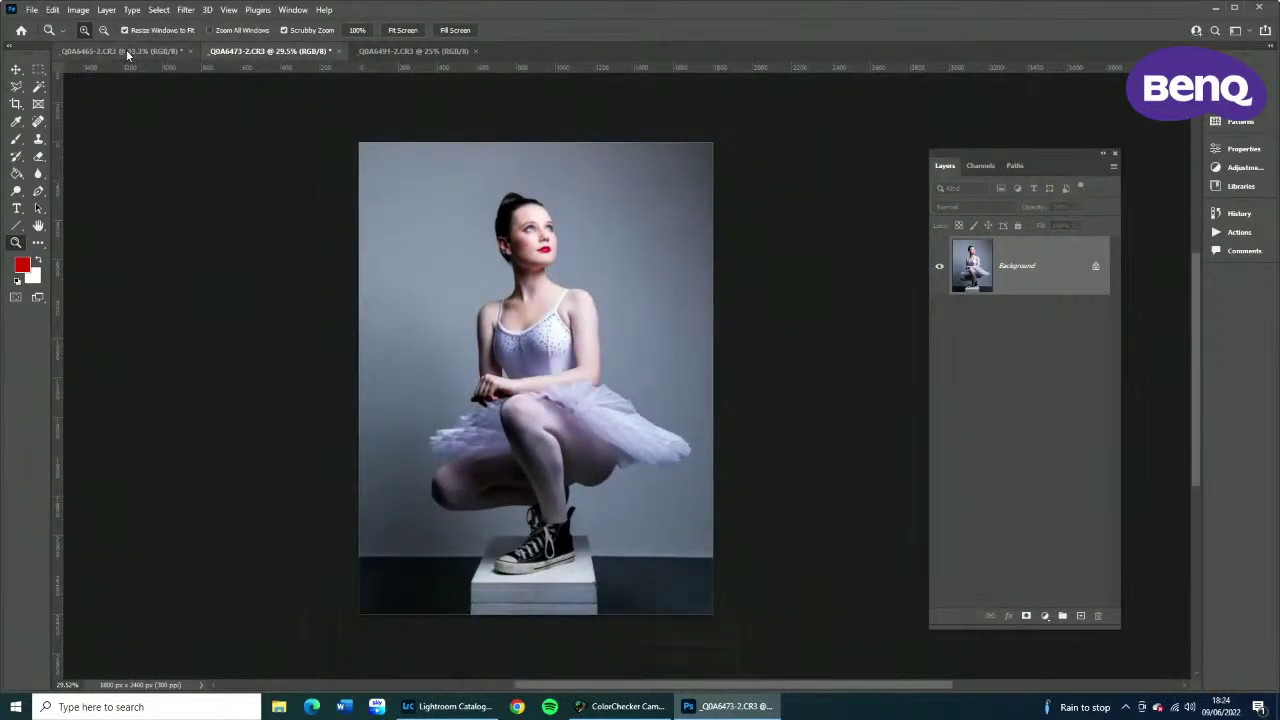
click(127, 51)
click(241, 55)
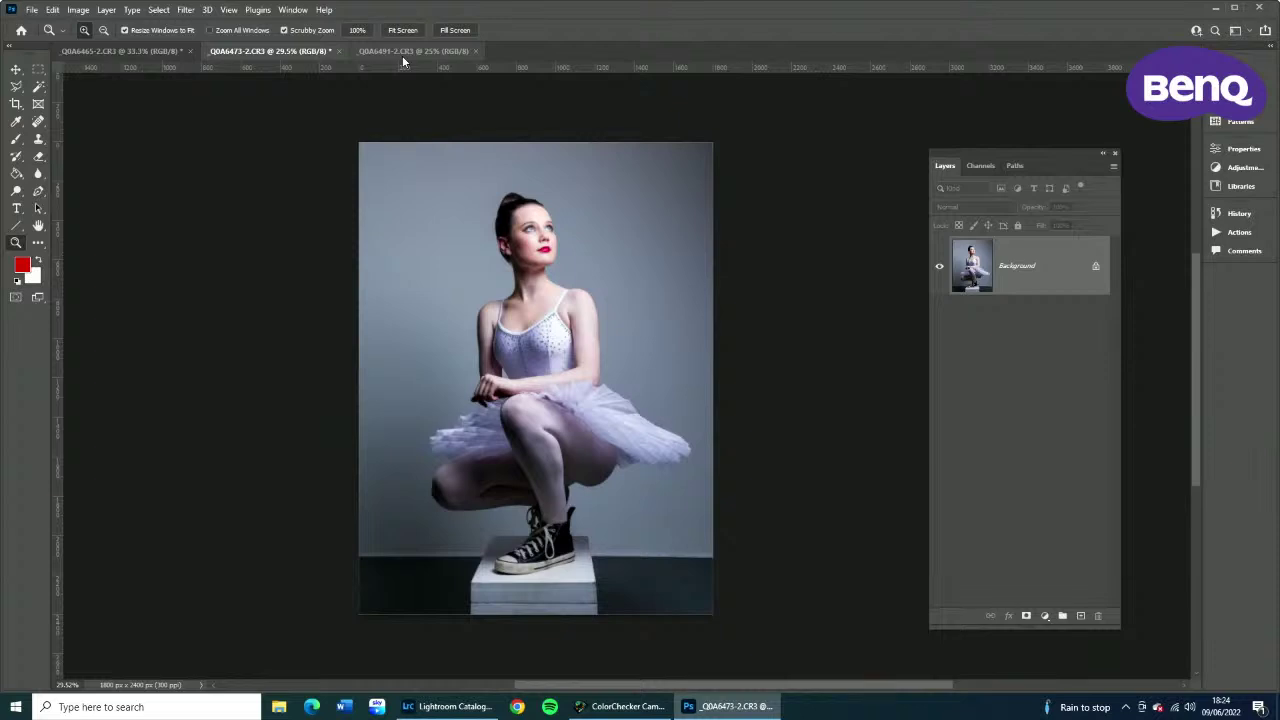
click(415, 50)
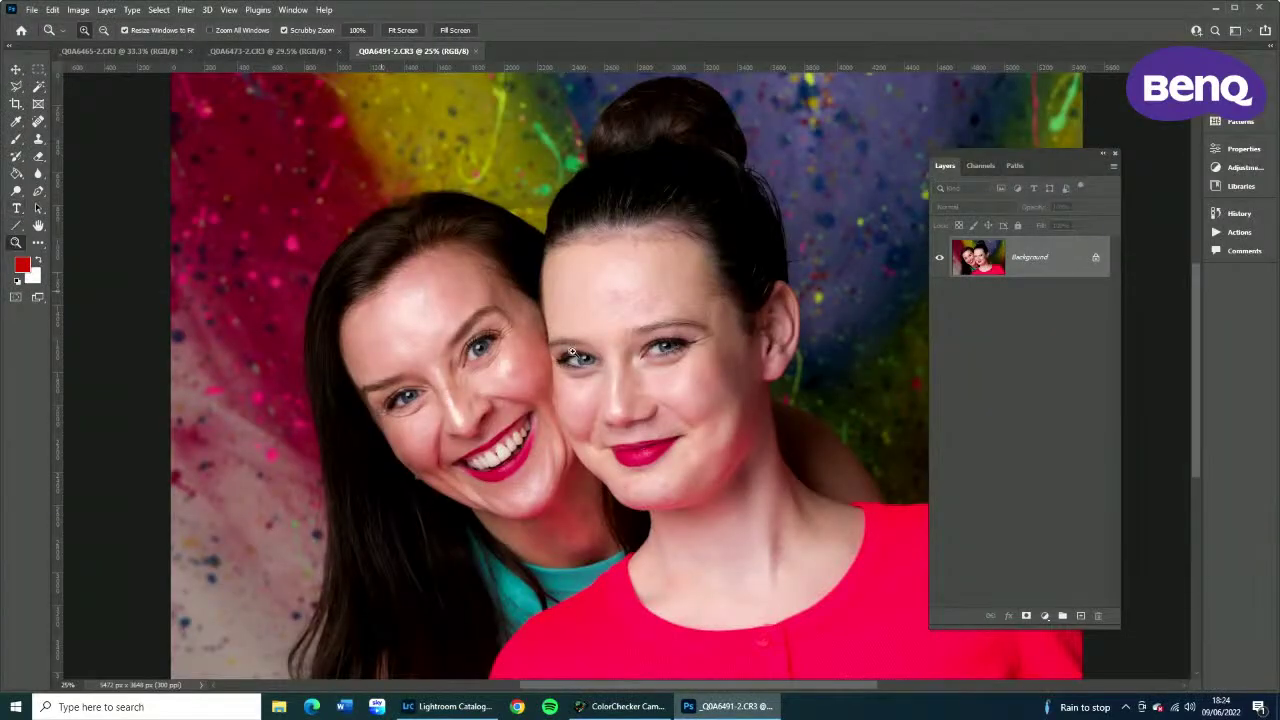
drag(730, 585, 701, 491)
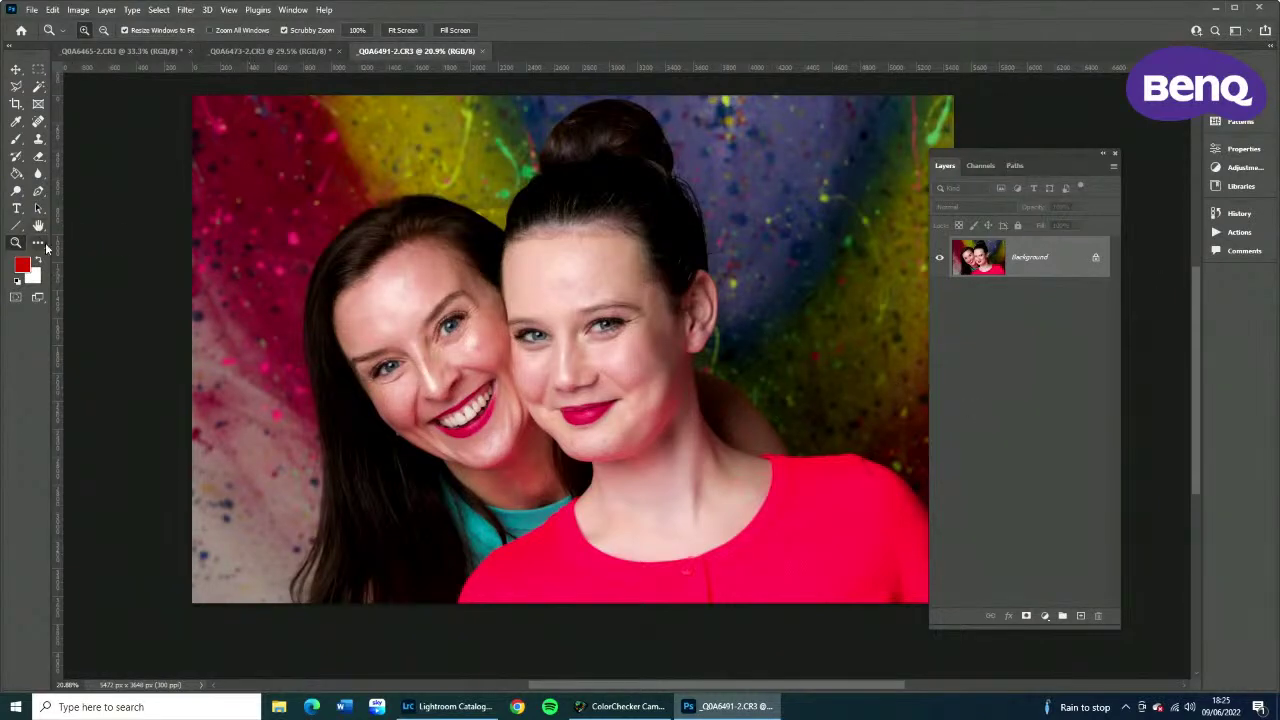
Remove blemishes from the forehead, temple, cheek and chin of the woman in the red top with the Spot Healing Brush.
drag(652, 314, 778, 410)
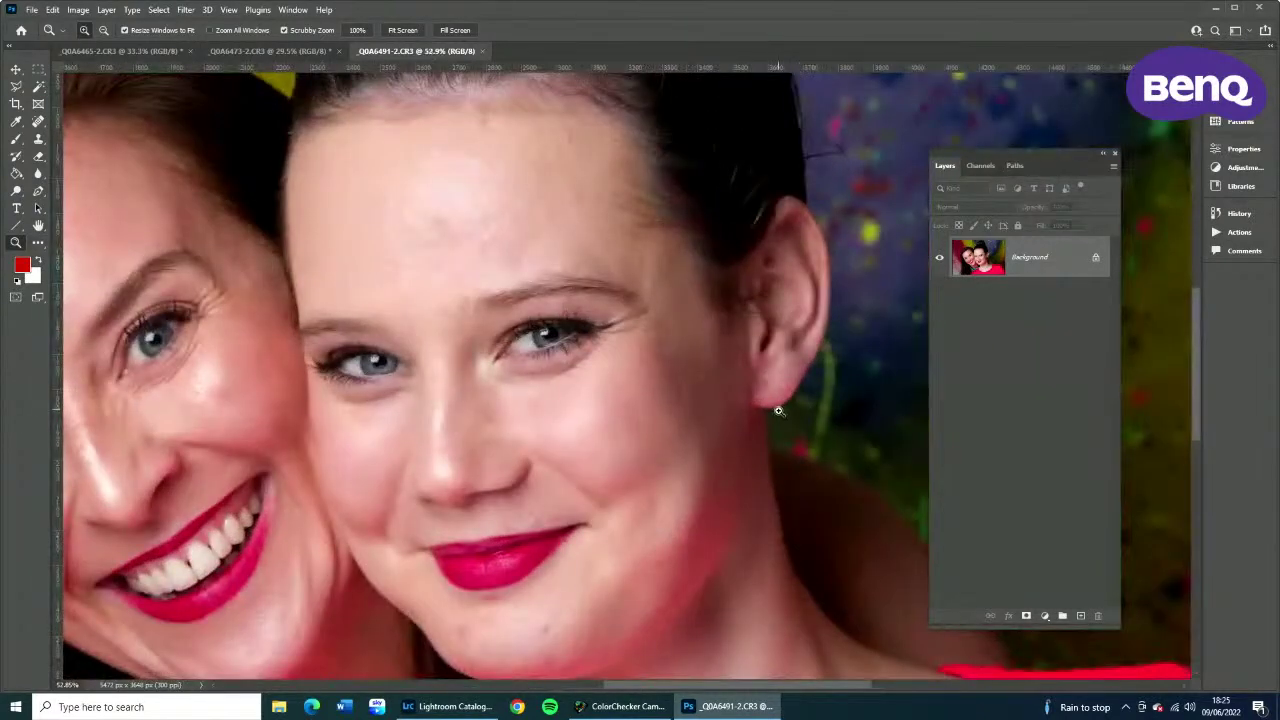
click(38, 121)
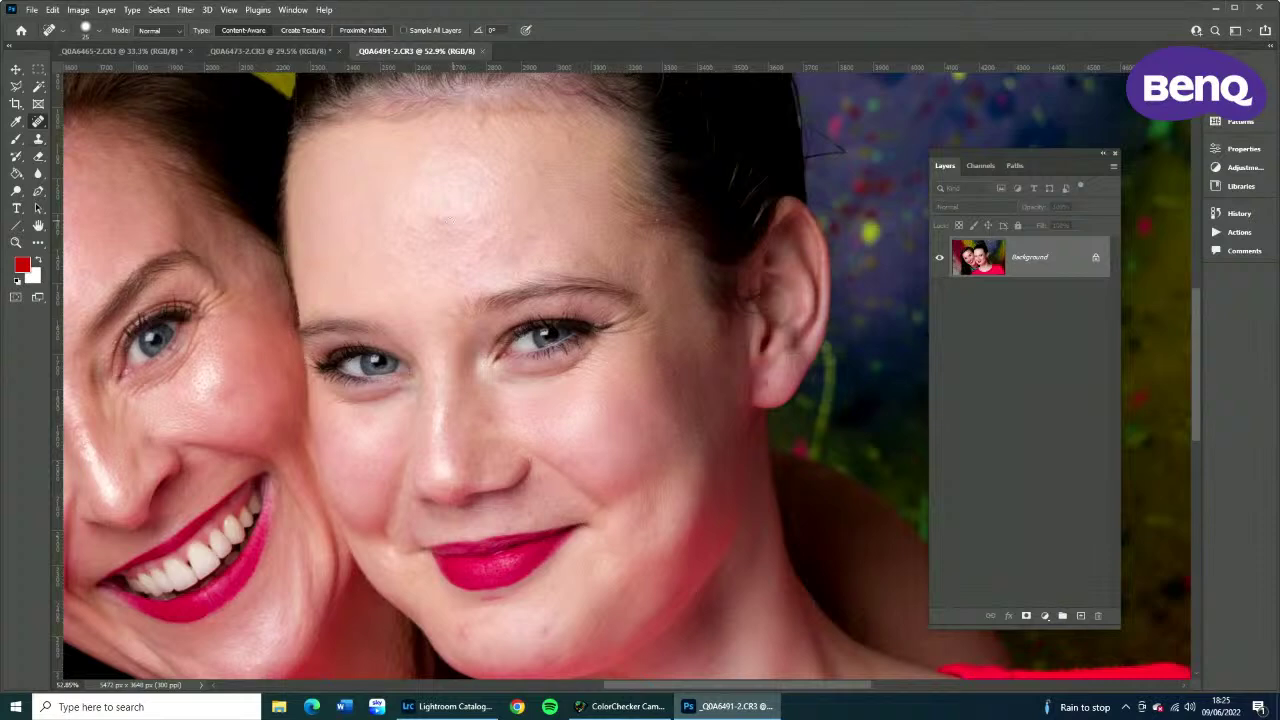
click(438, 220)
click(668, 255)
click(678, 424)
click(473, 631)
click(384, 235)
Patch out the red mark just below her lower lip with the Patch tool, and clear the selection.
drag(514, 280, 530, 33)
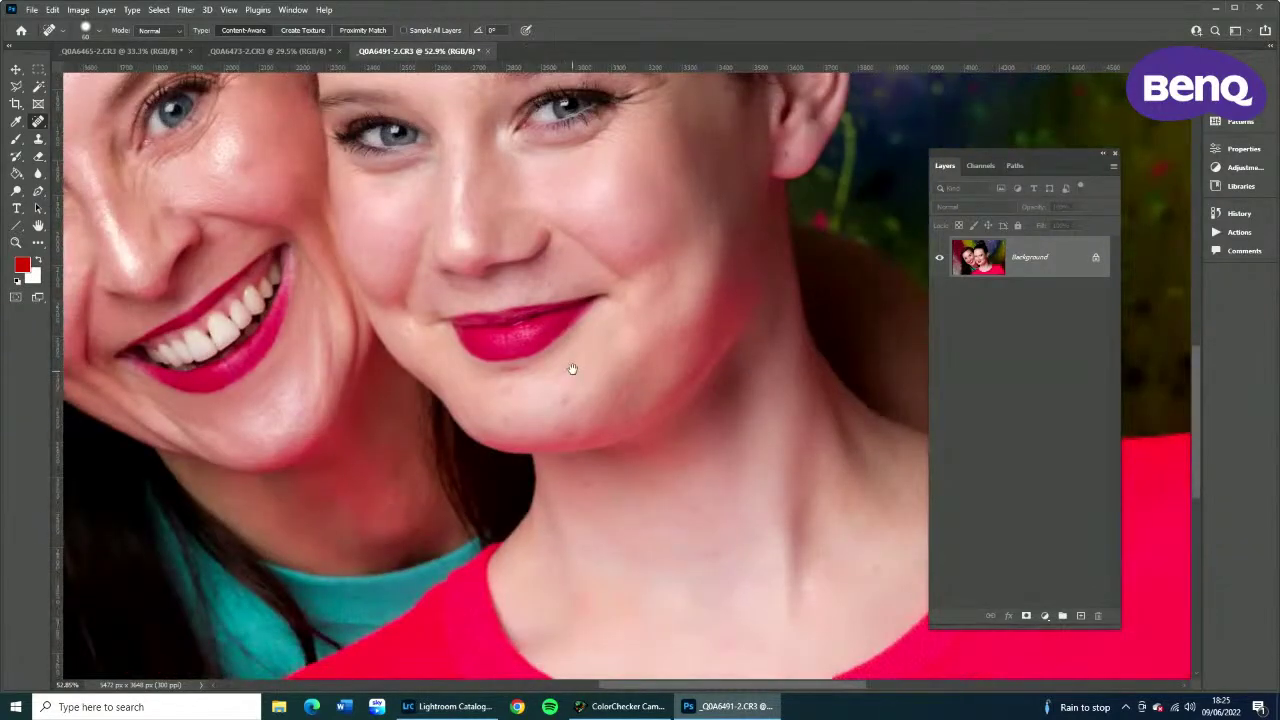
drag(572, 369, 546, 323)
click(16, 243)
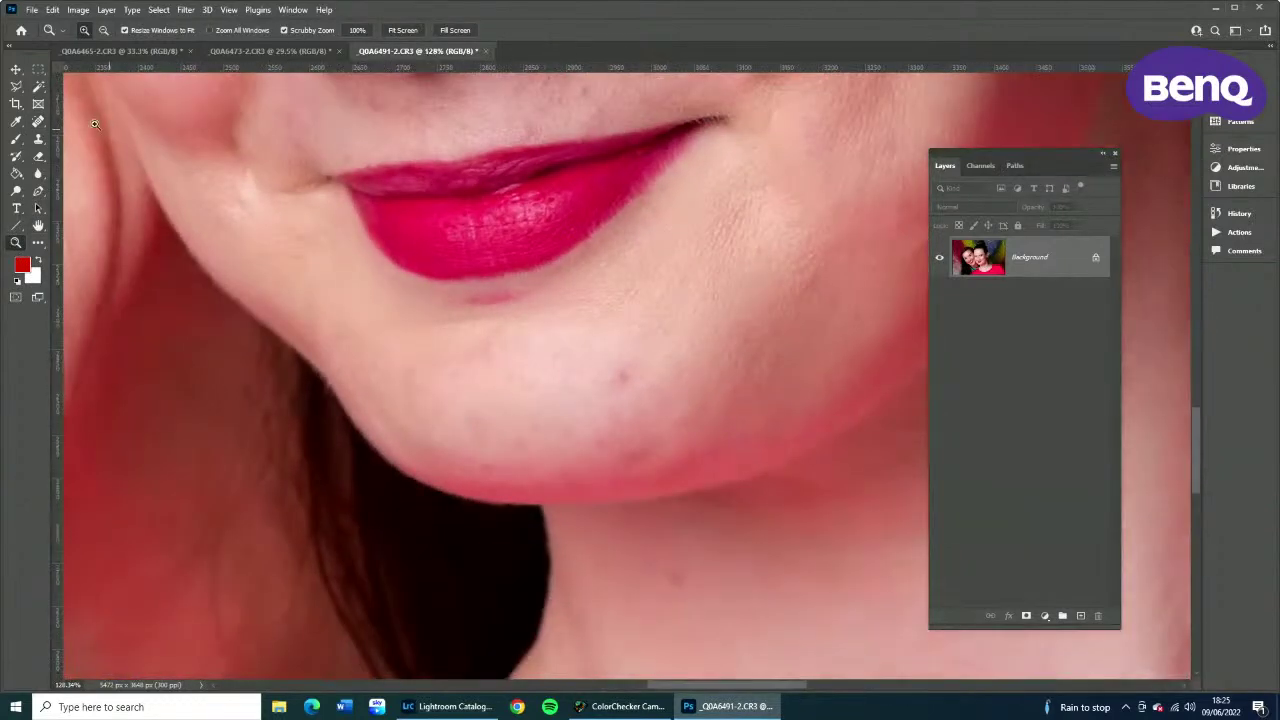
click(38, 121)
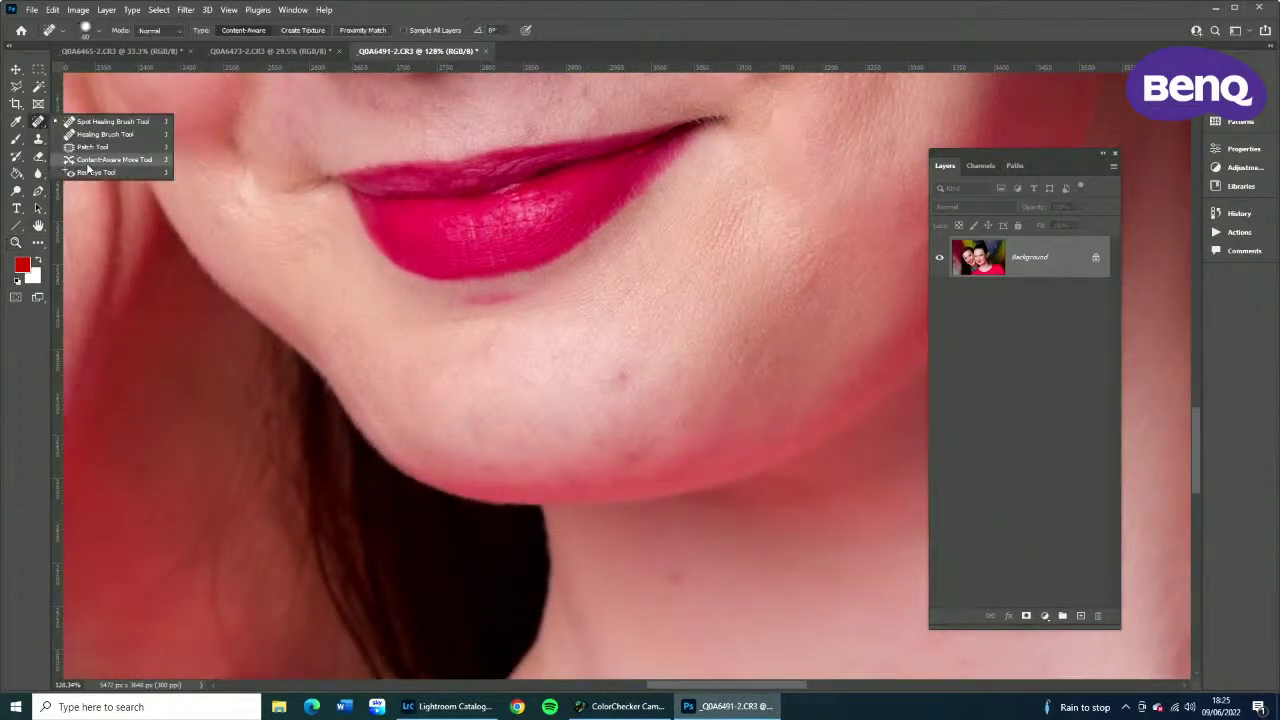
click(92, 147)
mouse_move(533, 302)
mouse_down()
mouse_move(448, 311)
mouse_move(542, 286)
mouse_move(450, 312)
mouse_up()
key(ctrl+d)
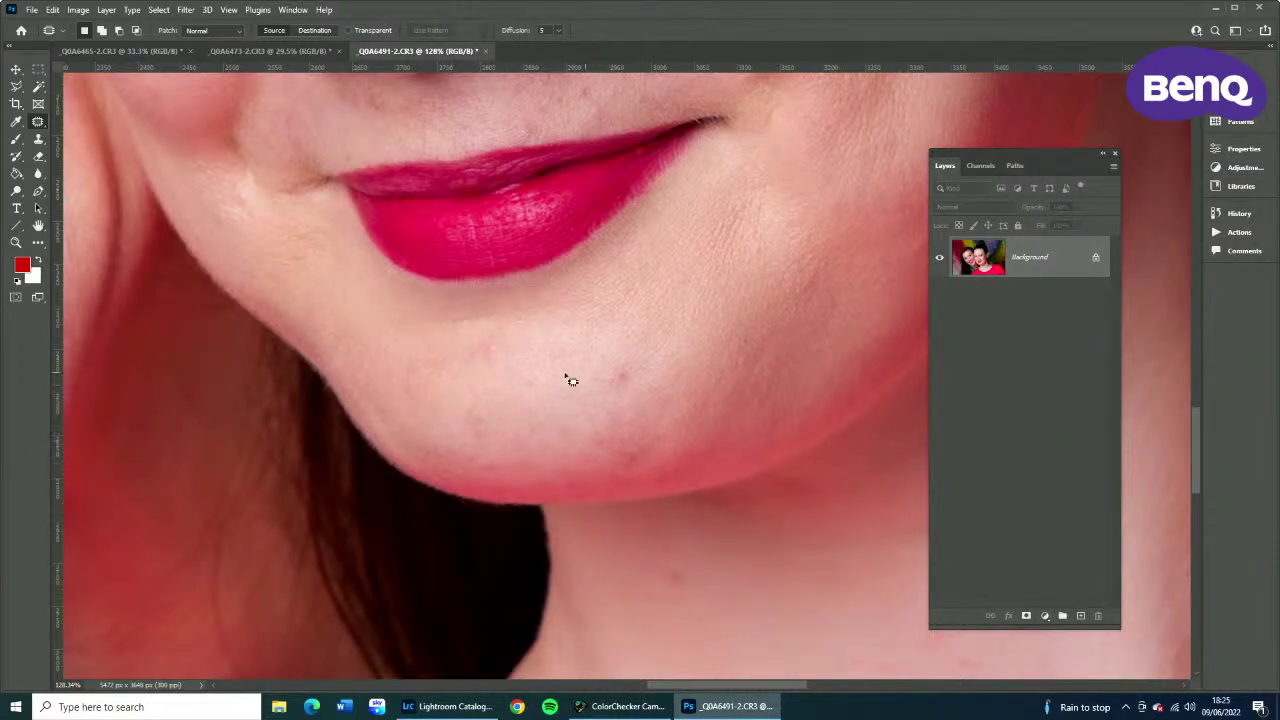
Patch out the two remaining marks on the chin of the woman in the red top and clear the selection.
mouse_move(660, 374)
mouse_down()
mouse_move(594, 371)
mouse_move(634, 374)
mouse_move(673, 318)
mouse_up()
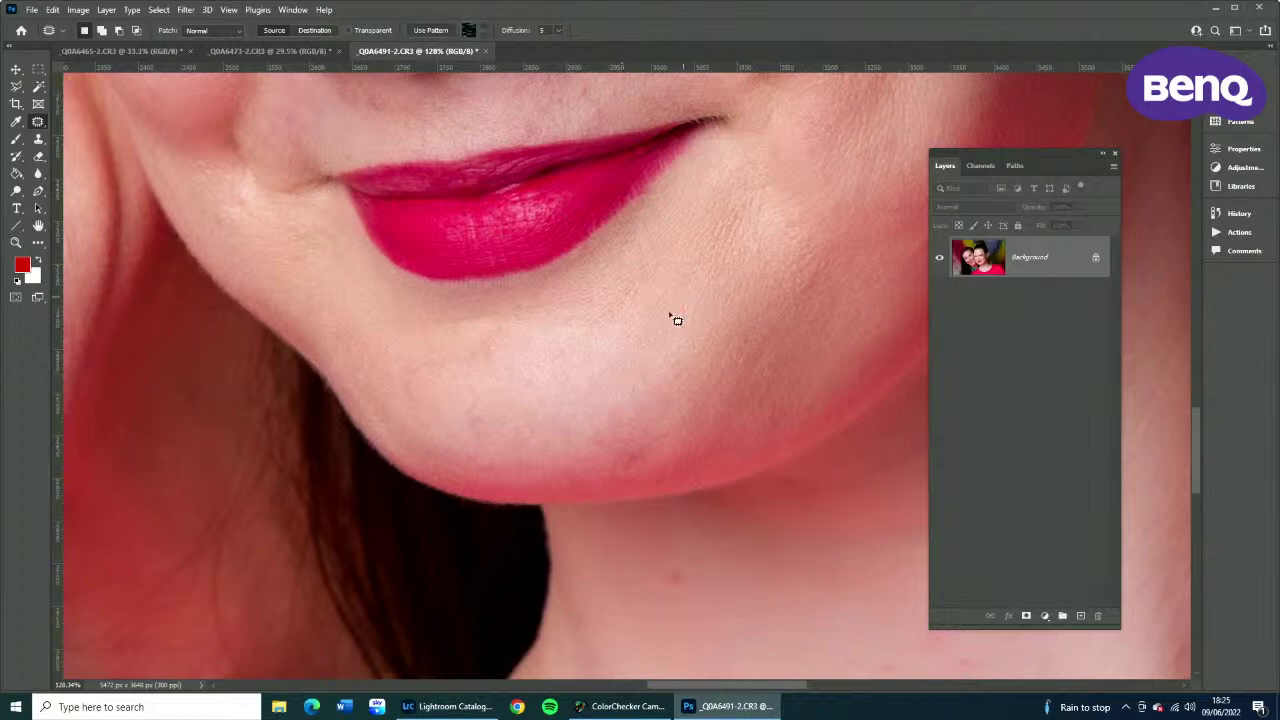
key(ctrl+d)
mouse_move(506, 380)
mouse_down()
mouse_move(460, 342)
mouse_move(500, 338)
mouse_up()
key(ctrl+d)
Open Neural Filters for the two-woman portrait and enable Skin Smoothing.
drag(264, 332, 409, 437)
key(ctrl+minus)
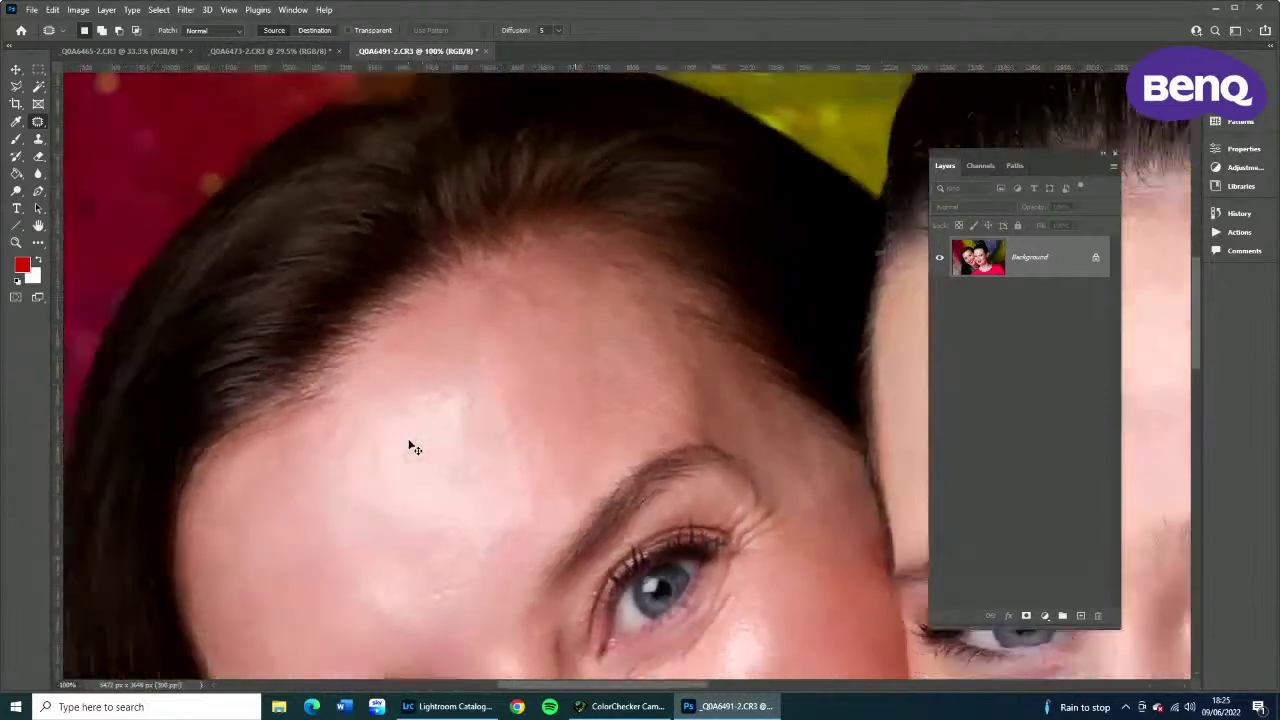
key(ctrl+minus)
key(ctrl+minus)
key(ctrl+minus)
key(ctrl+minus)
key(ctrl+minus)
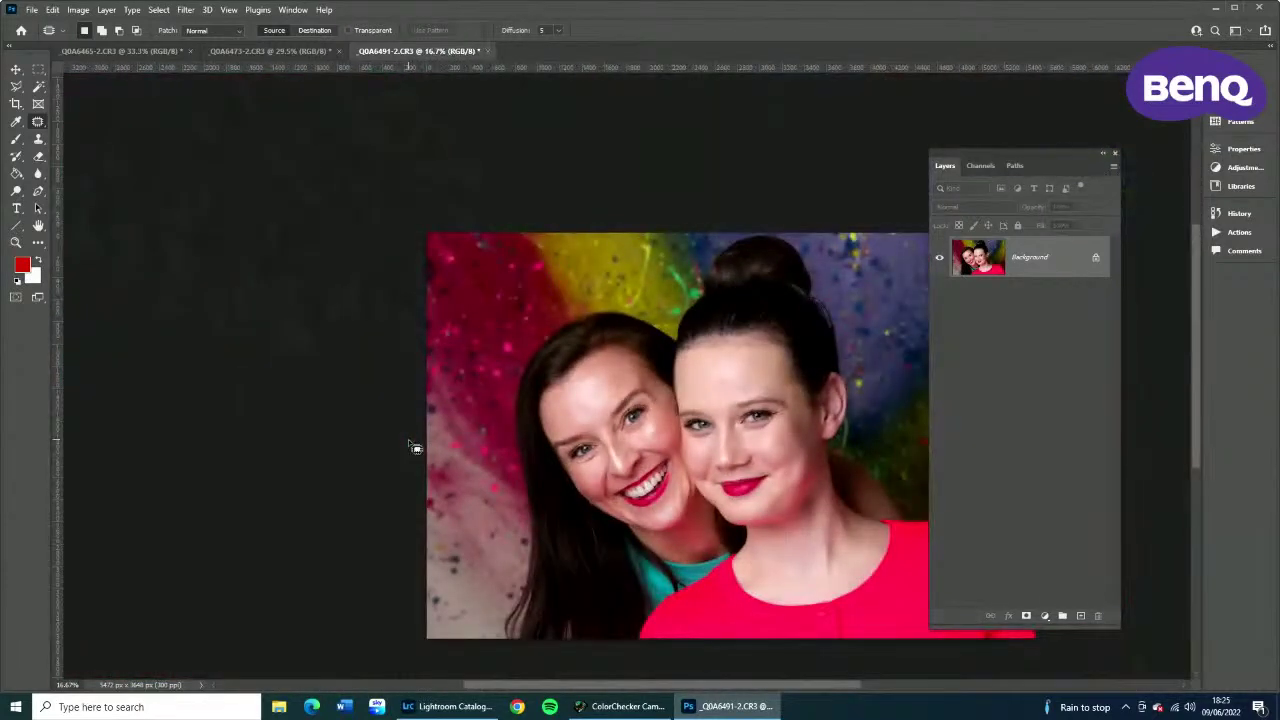
drag(750, 388, 652, 323)
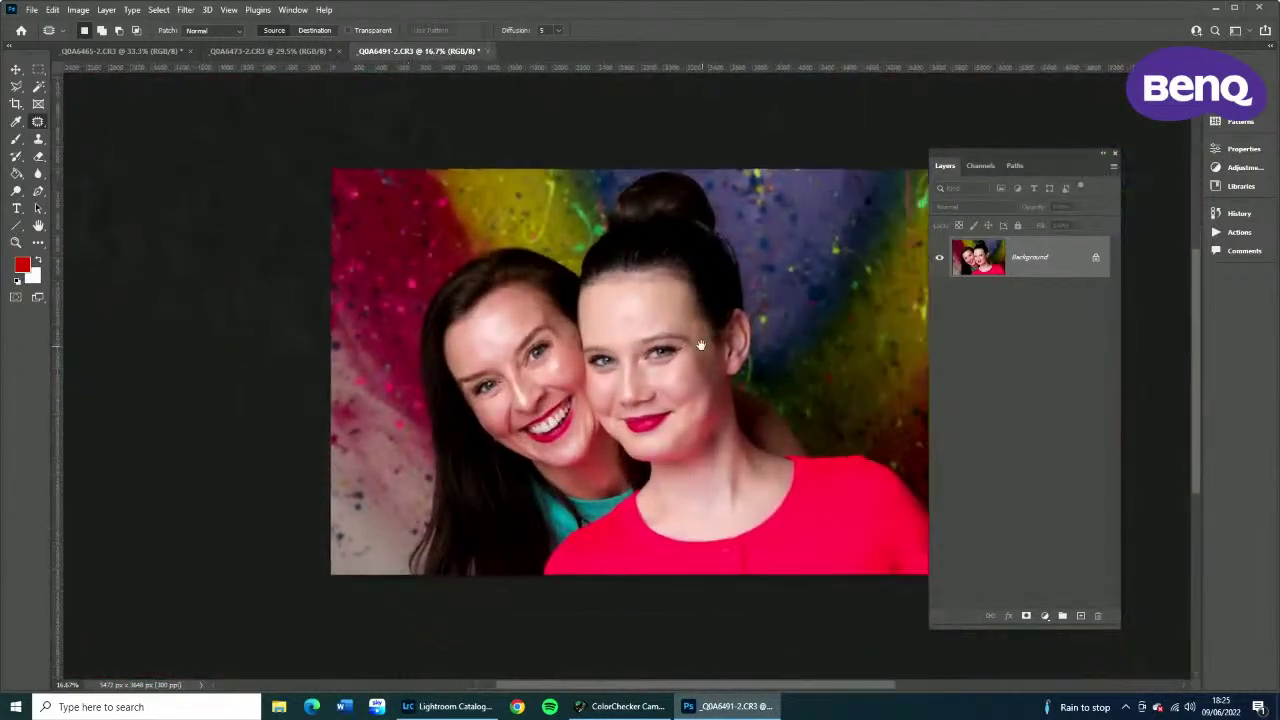
click(185, 10)
click(212, 62)
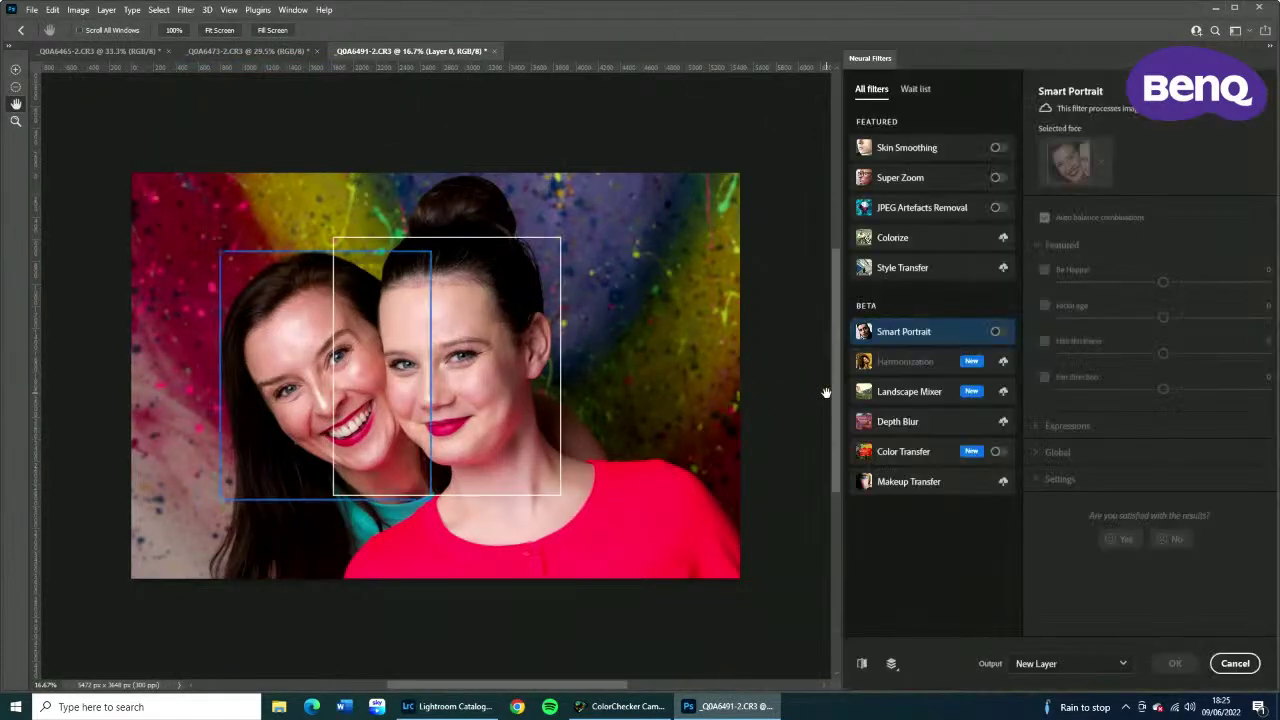
click(996, 147)
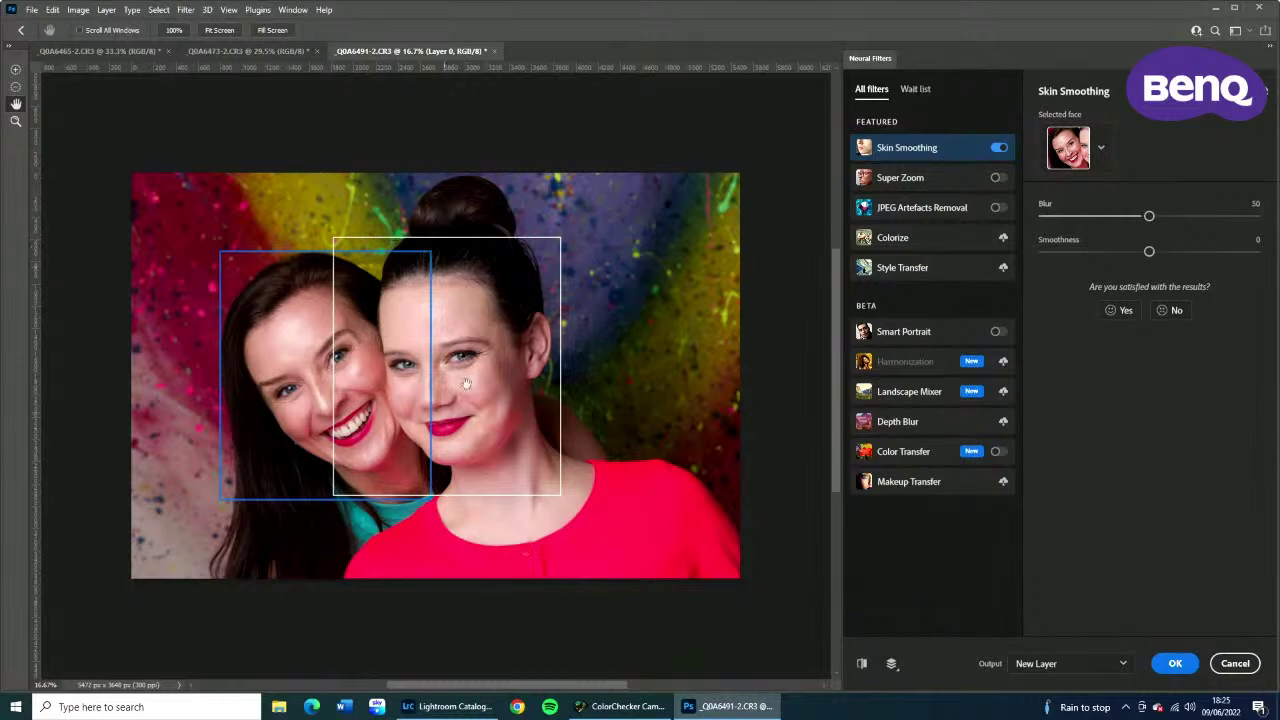
Smooth the face of the woman in the red top with Blur 41 and Smoothness +4, output to a new layer.
click(537, 330)
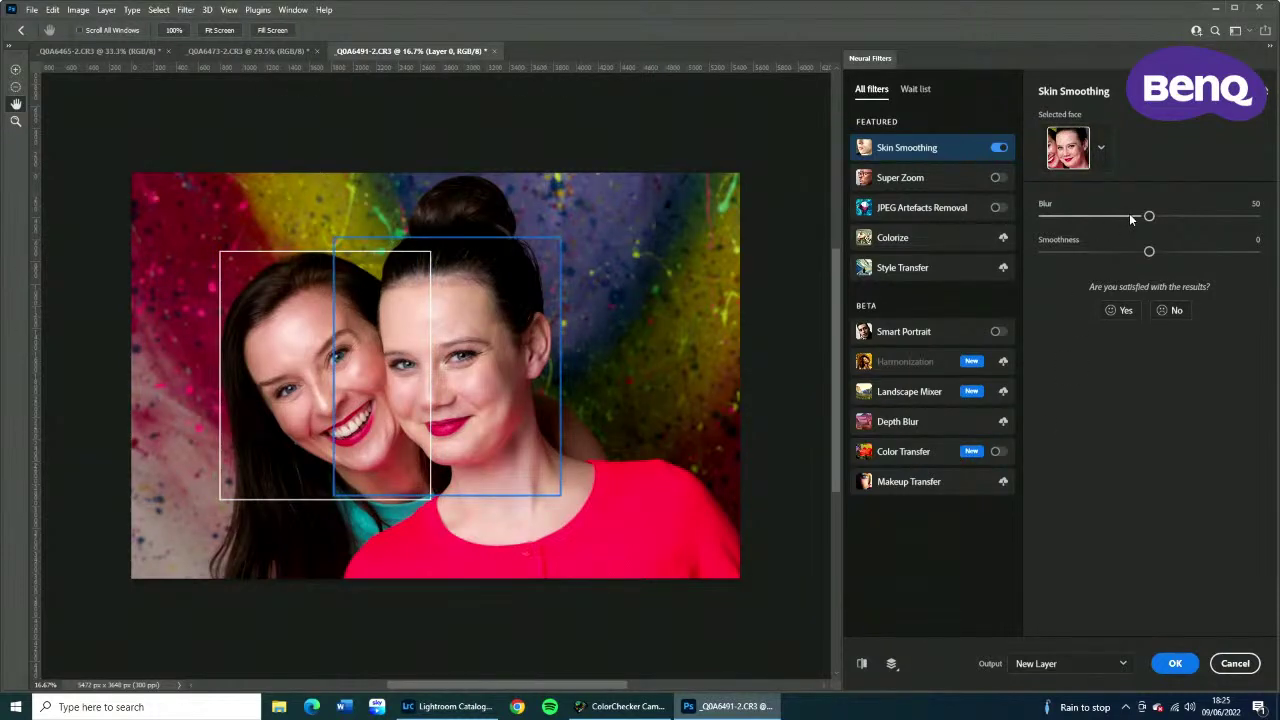
drag(1131, 219, 1157, 251)
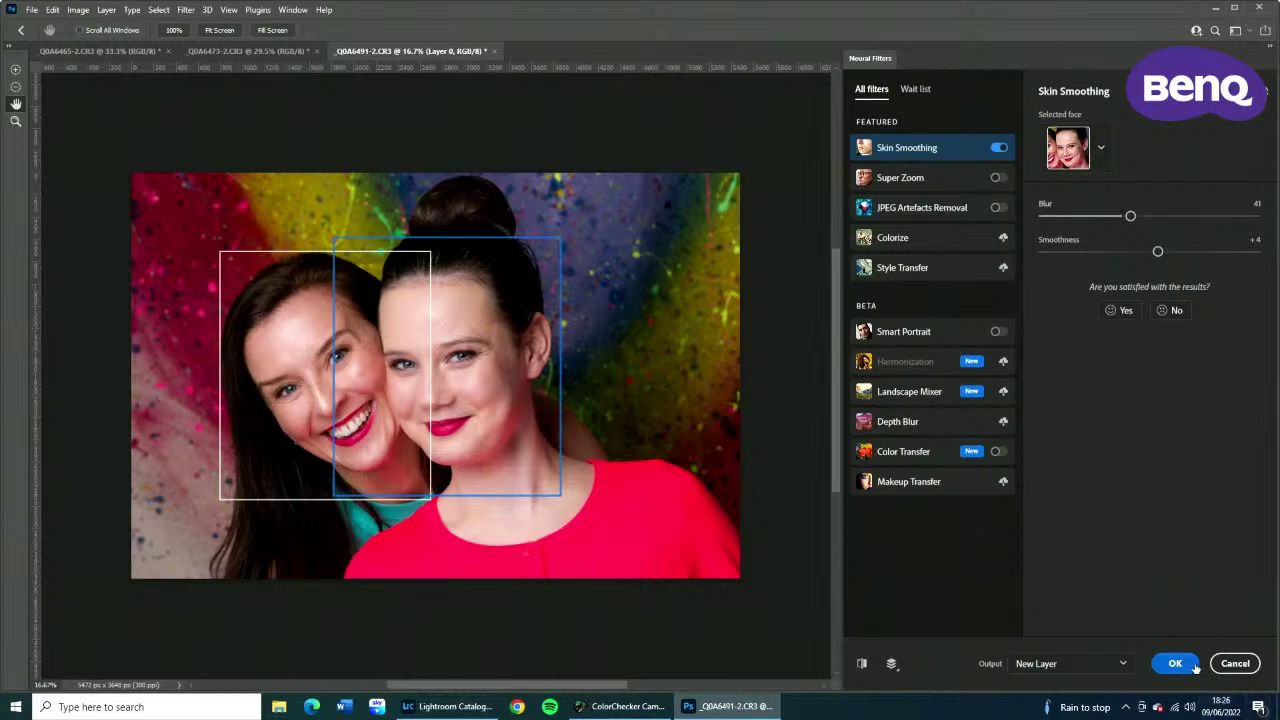
click(1194, 665)
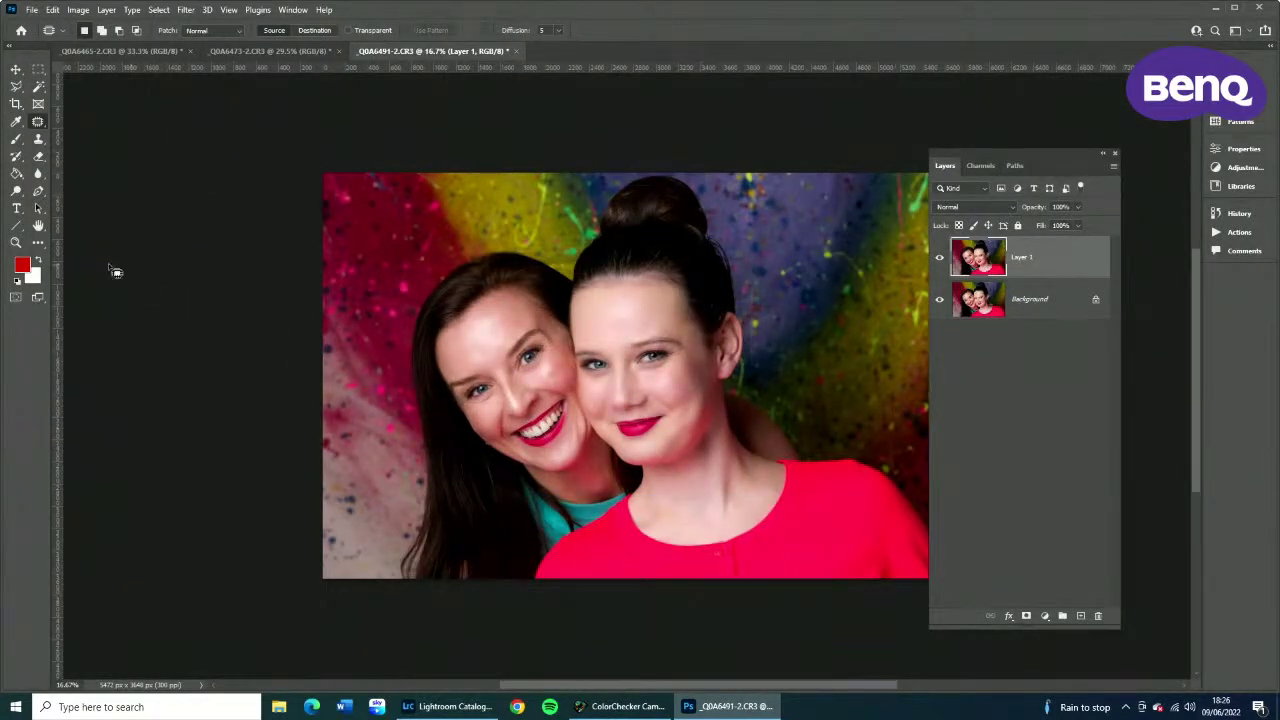
Erase parts of the smoothing layer over the facial details using the Eraser with an enlarged brush.
click(16, 242)
click(531, 398)
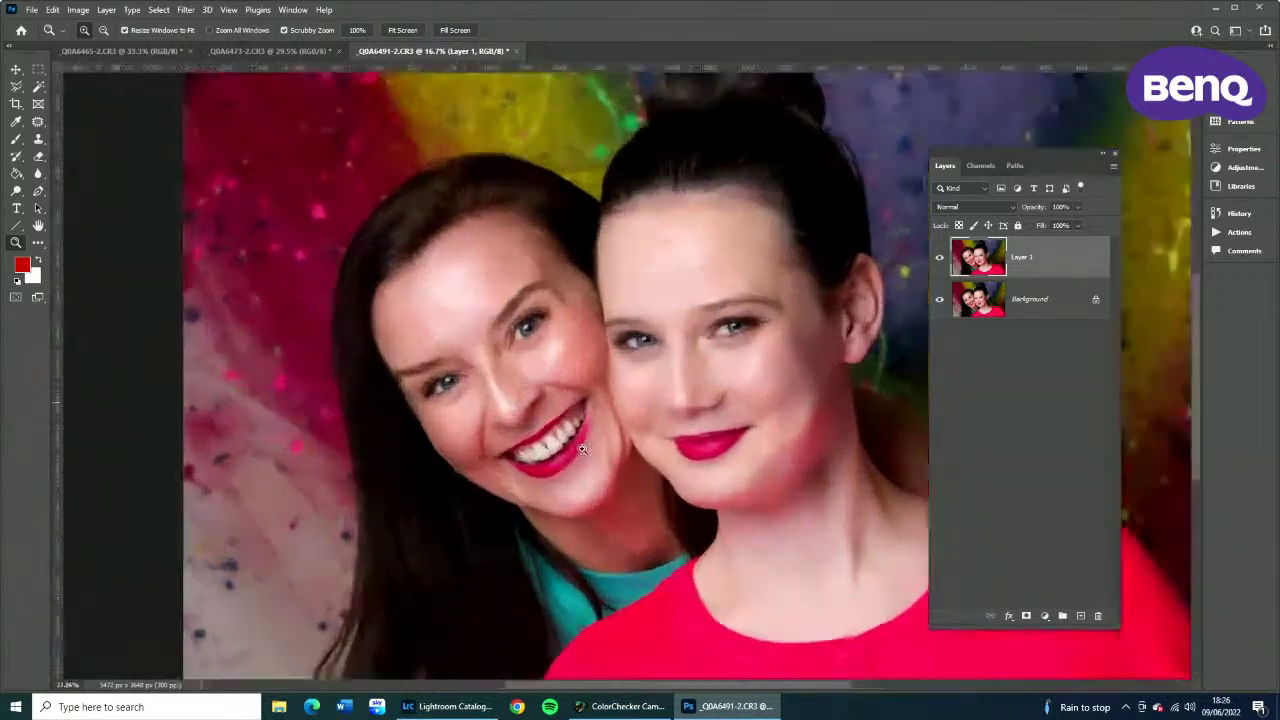
click(40, 157)
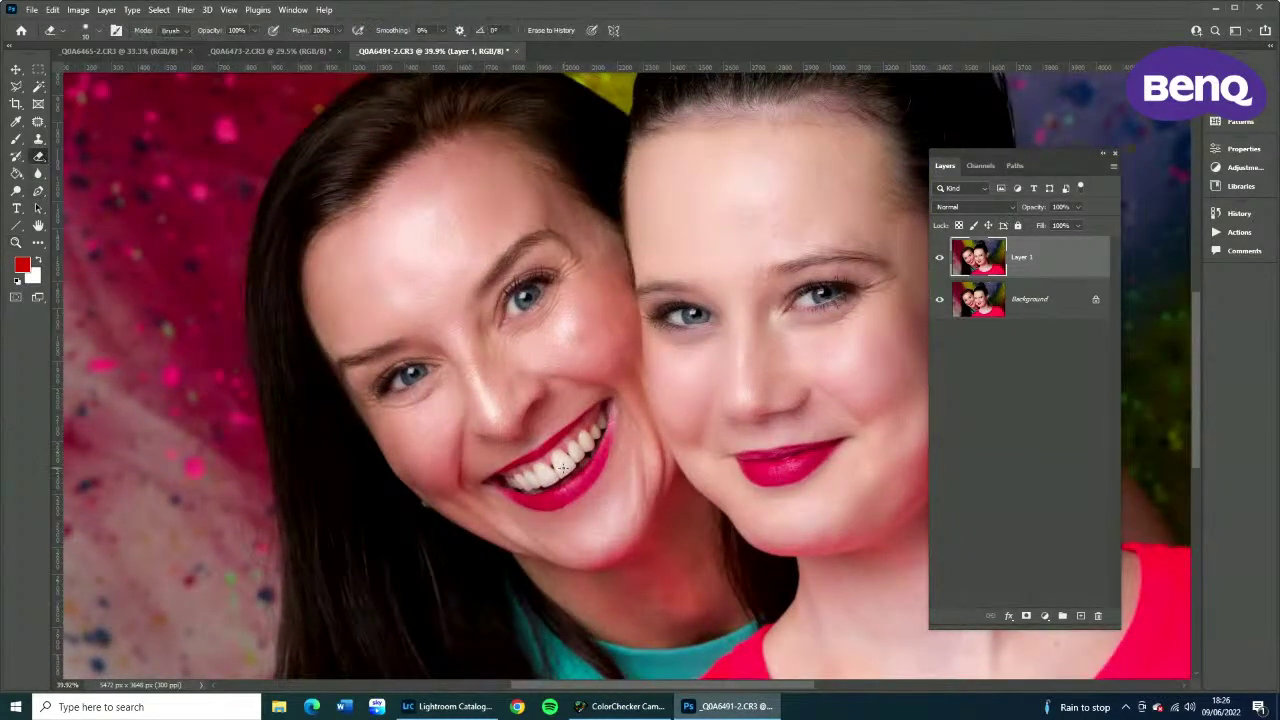
key(bracketright)
key(bracketright)
key(bracketright)
key(bracketright)
drag(741, 424, 795, 402)
Merge the smoothed layer with the Background.
key(ctrl+minus)
key(ctrl+minus)
key(ctrl+minus)
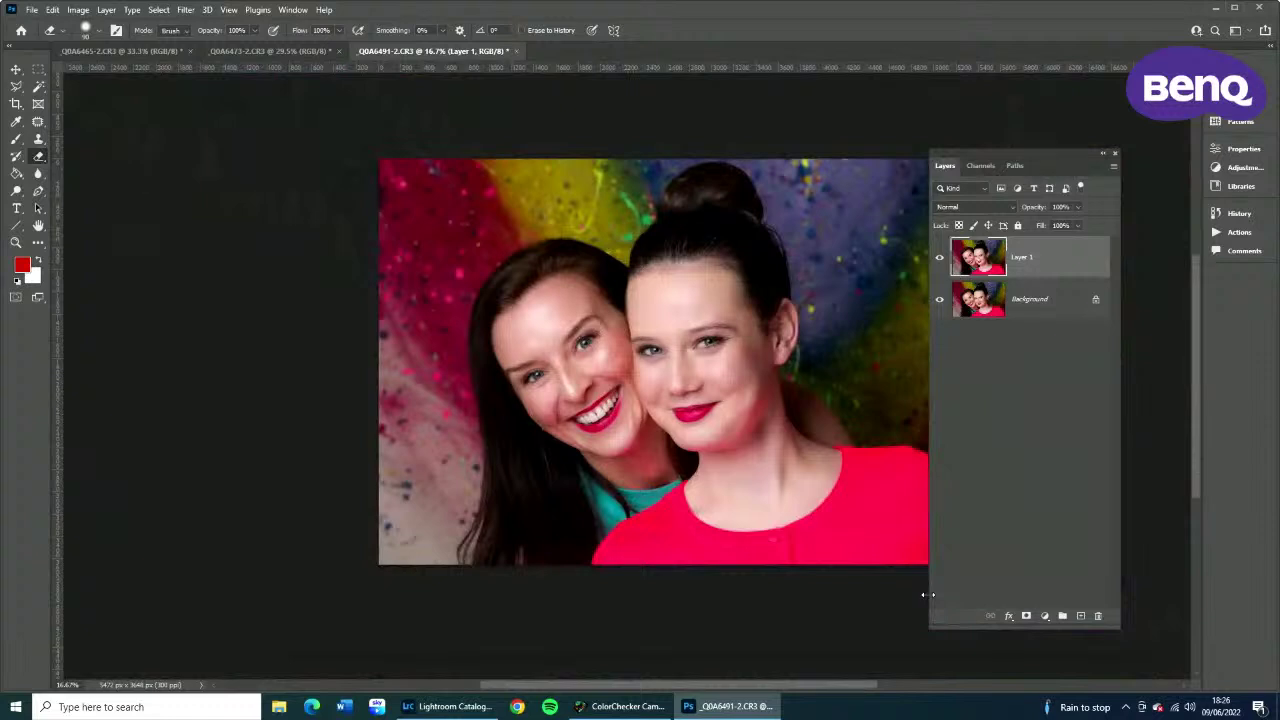
key(ctrl+e)
Start a Selective Color adjustment on the merged portrait and slightly shift the Black amount of the Reds.
drag(848, 499, 728, 462)
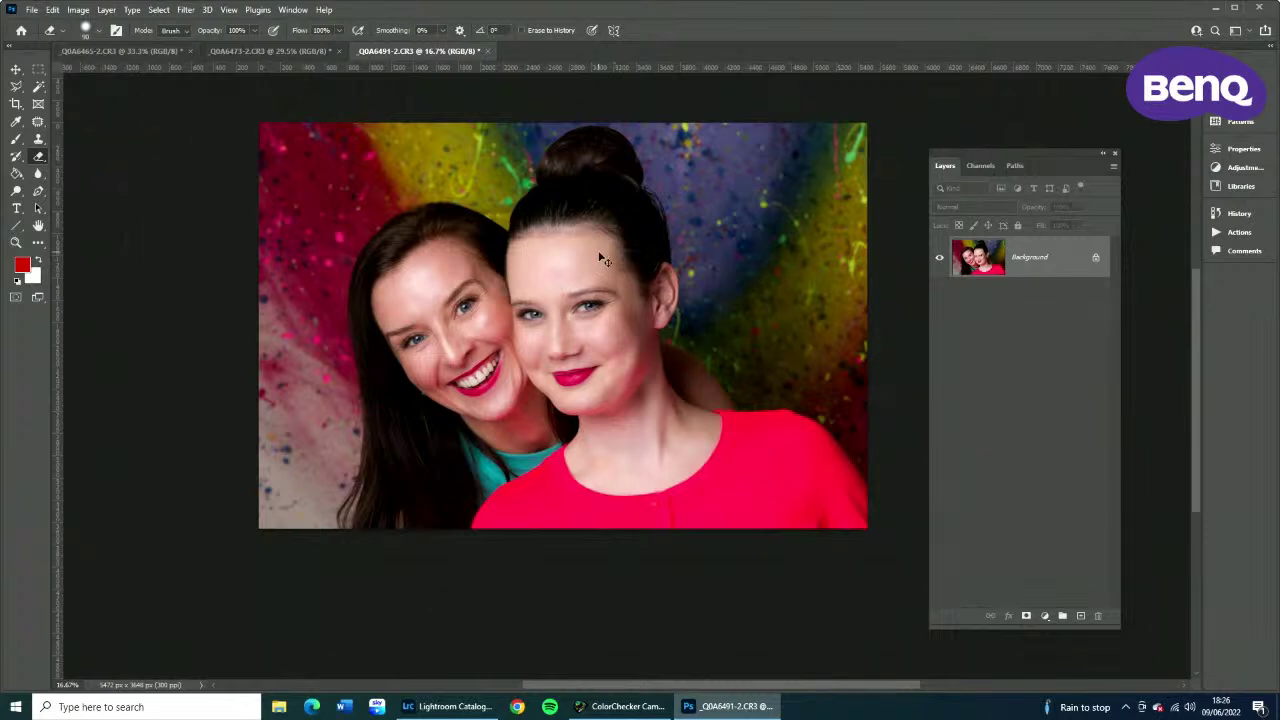
key(ctrl+plus)
drag(594, 252, 640, 318)
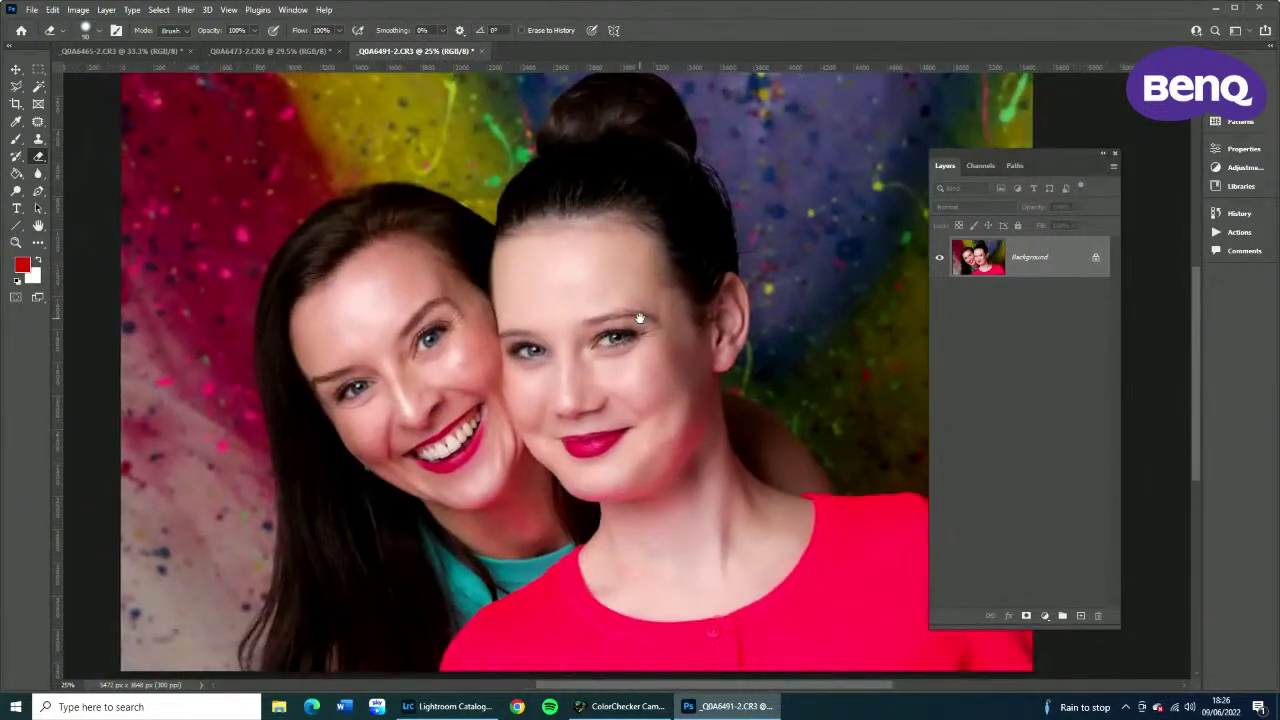
click(78, 10)
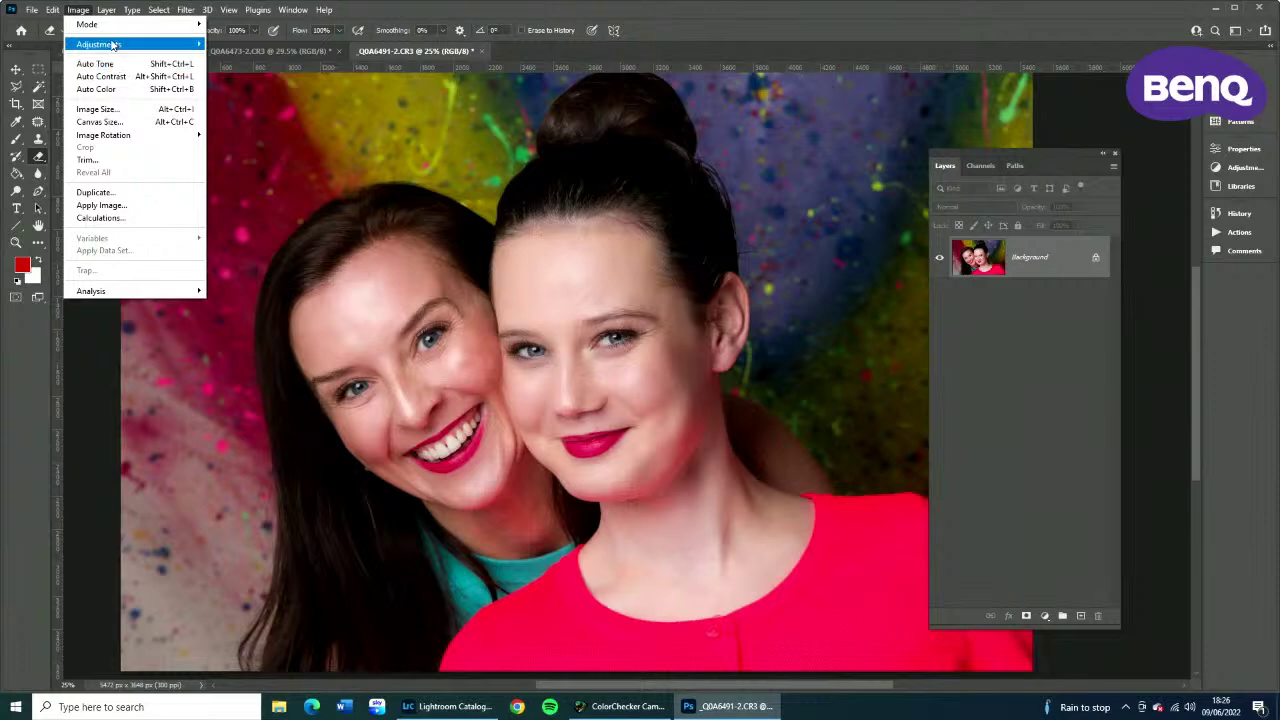
mouse_move(115, 45)
click(308, 249)
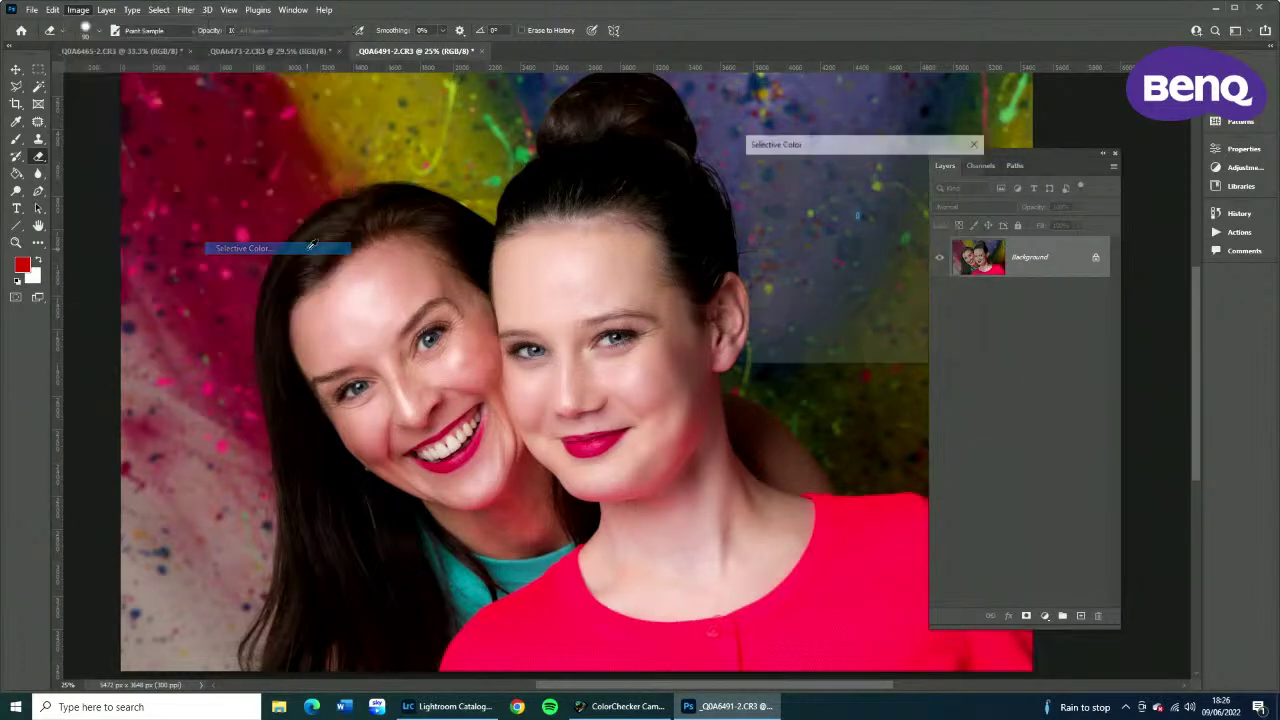
drag(844, 153, 980, 148)
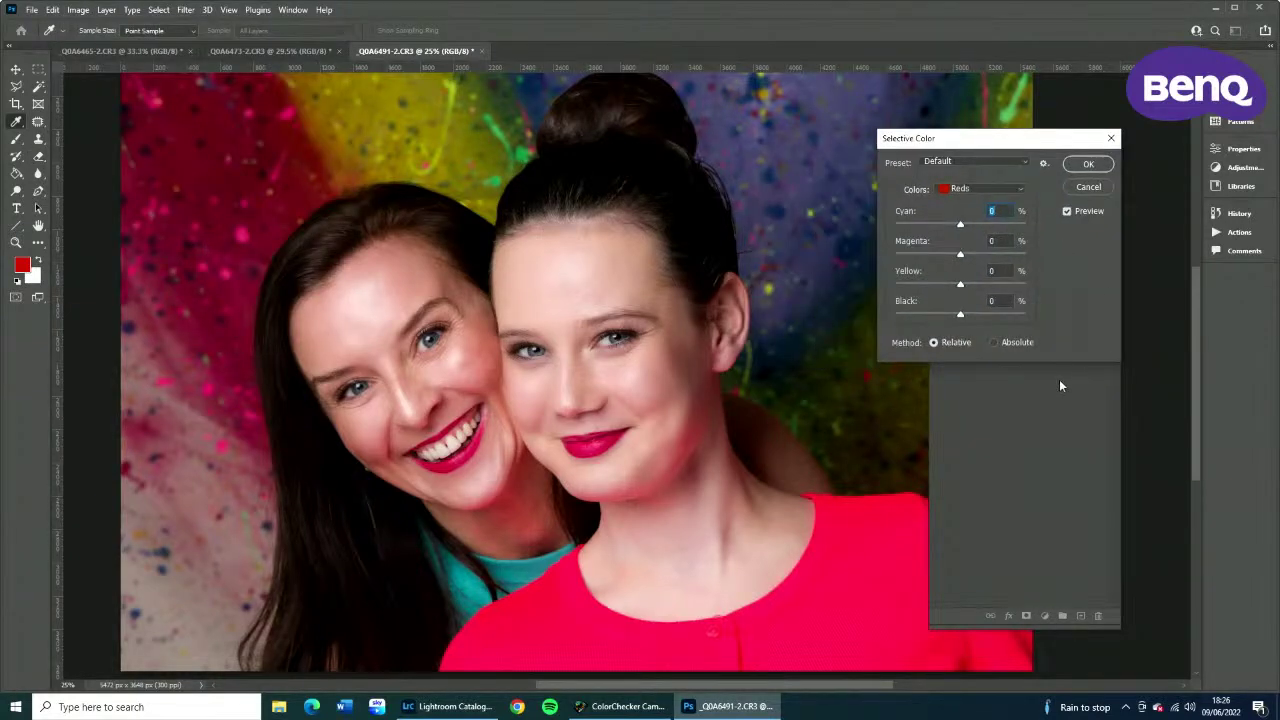
mouse_move(959, 314)
mouse_down()
mouse_move(819, 314)
mouse_move(961, 315)
mouse_up()
Set the Magentas in Selective Color to Cyan -1, Magenta -55 and Black -31, and apply the adjustment.
click(1020, 190)
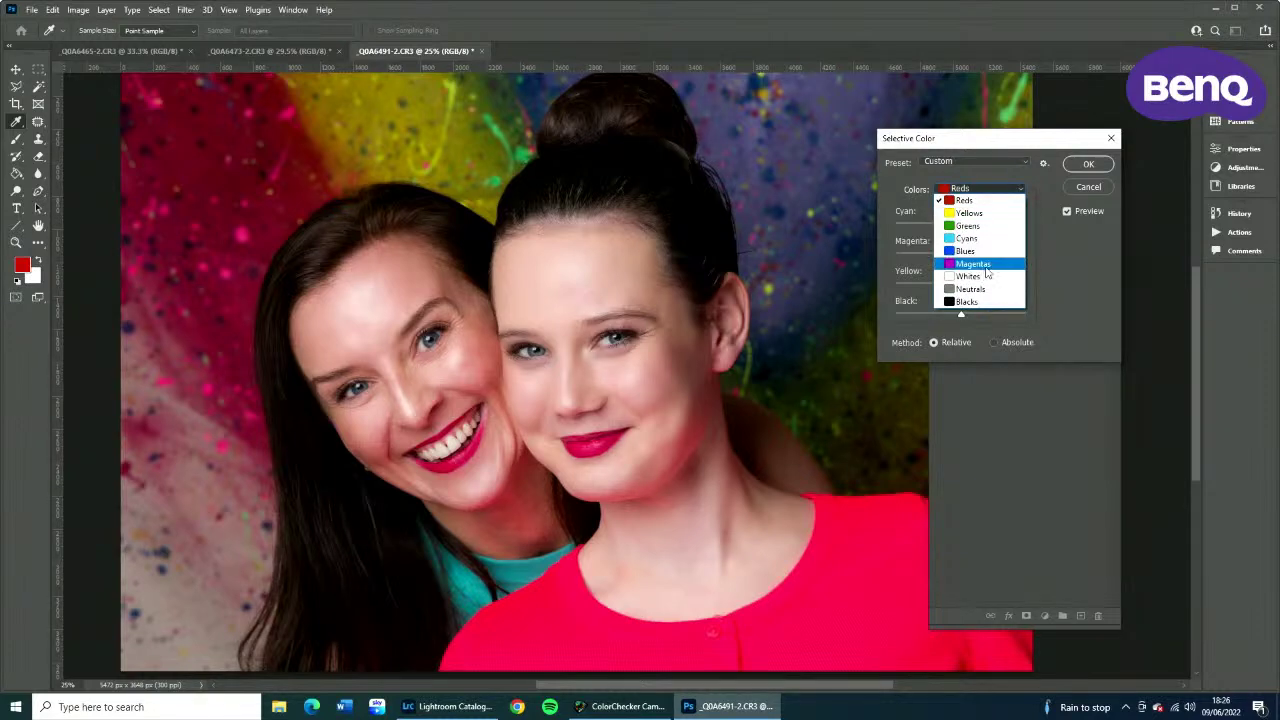
click(987, 266)
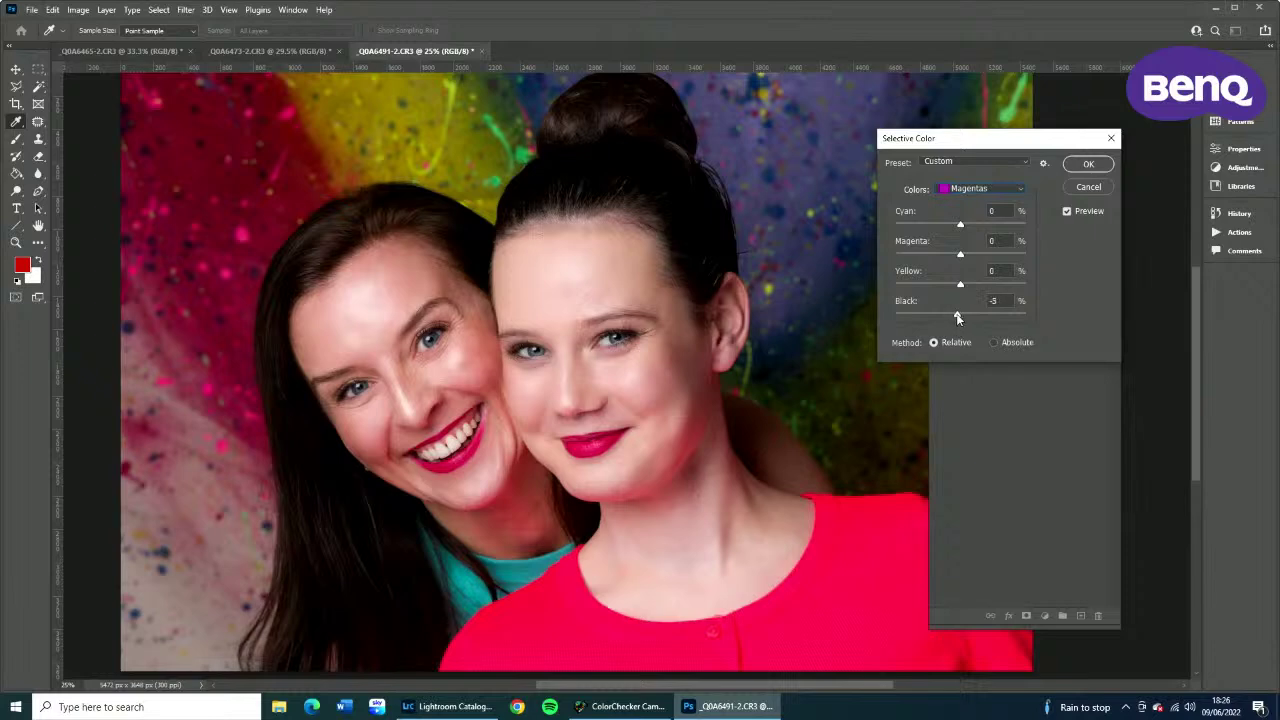
mouse_move(958, 318)
mouse_down()
mouse_move(922, 318)
mouse_move(941, 318)
mouse_up()
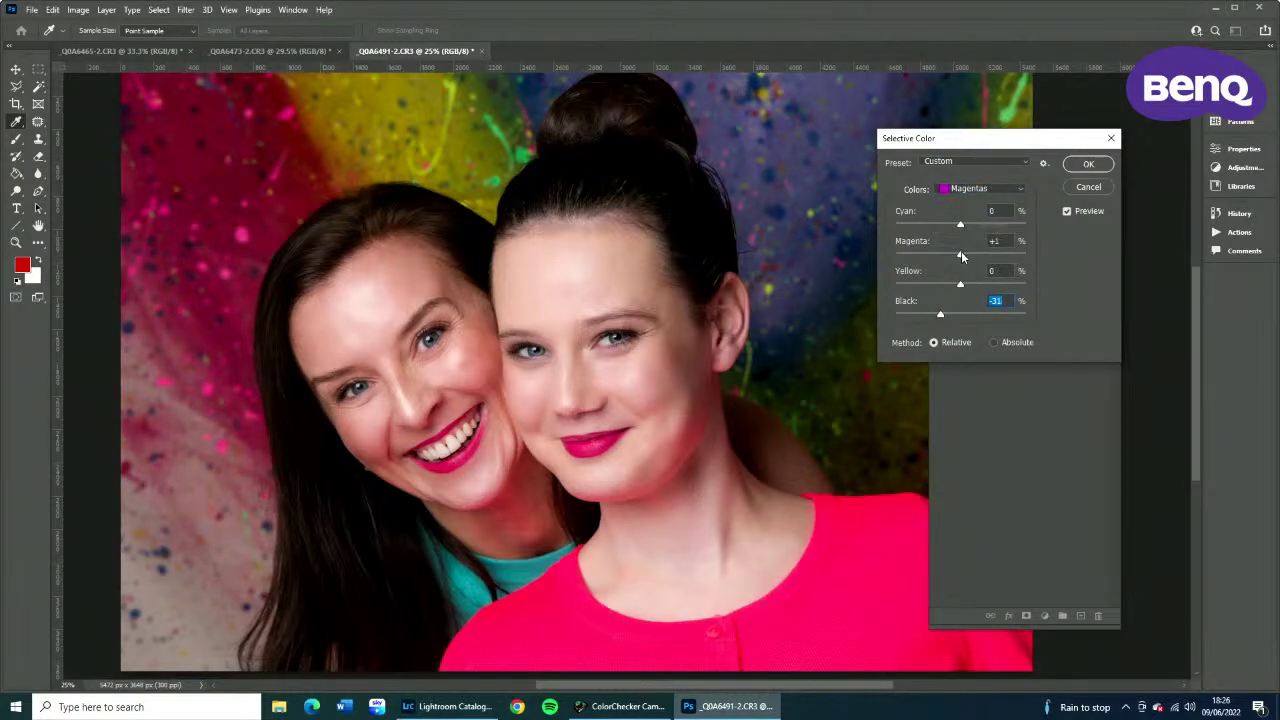
mouse_move(943, 256)
mouse_down()
mouse_move(926, 258)
mouse_move(985, 258)
mouse_move(931, 268)
mouse_up()
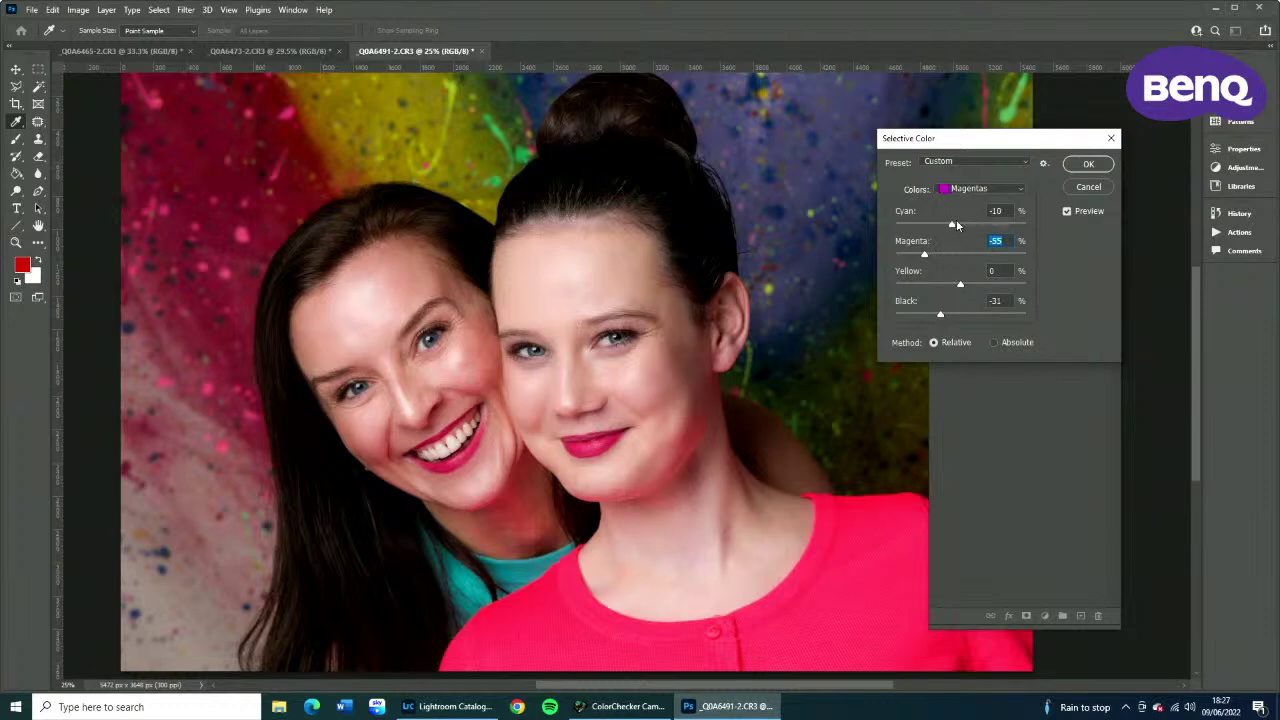
click(960, 224)
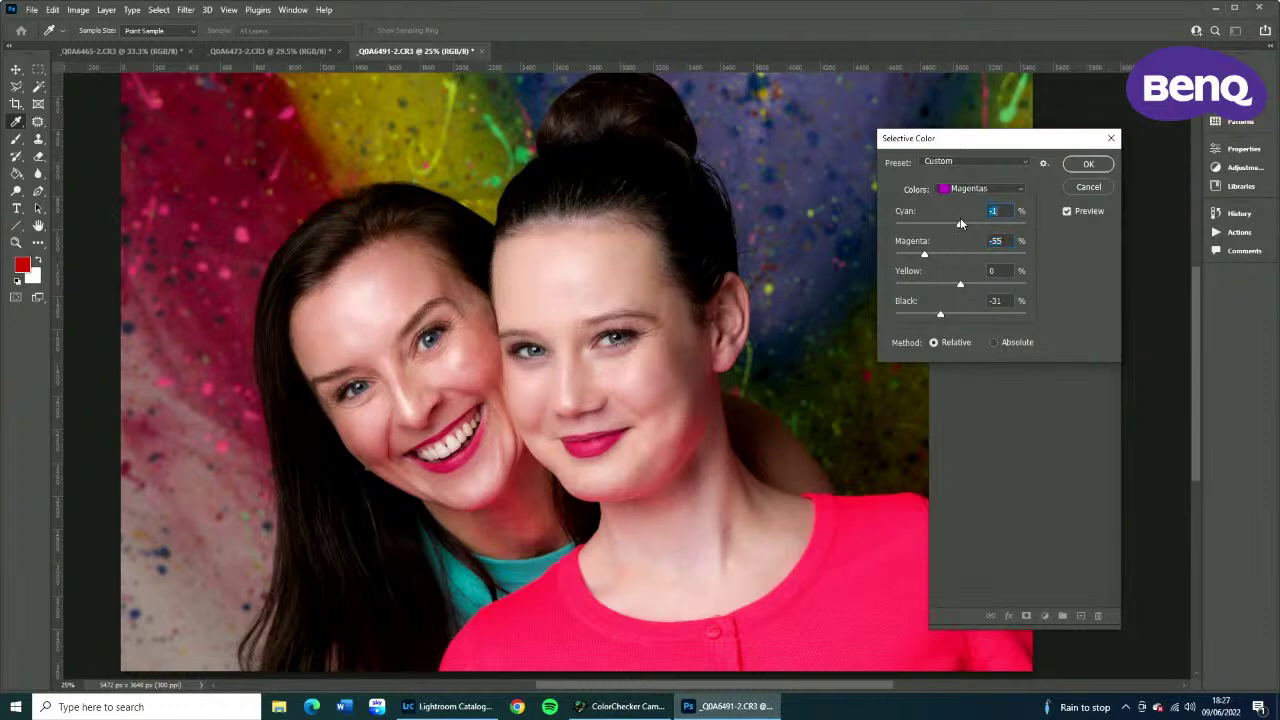
click(1084, 165)
Compare the portrait before and after the Selective Color adjustment through its history states.
key(ctrl+minus)
key(ctrl+minus)
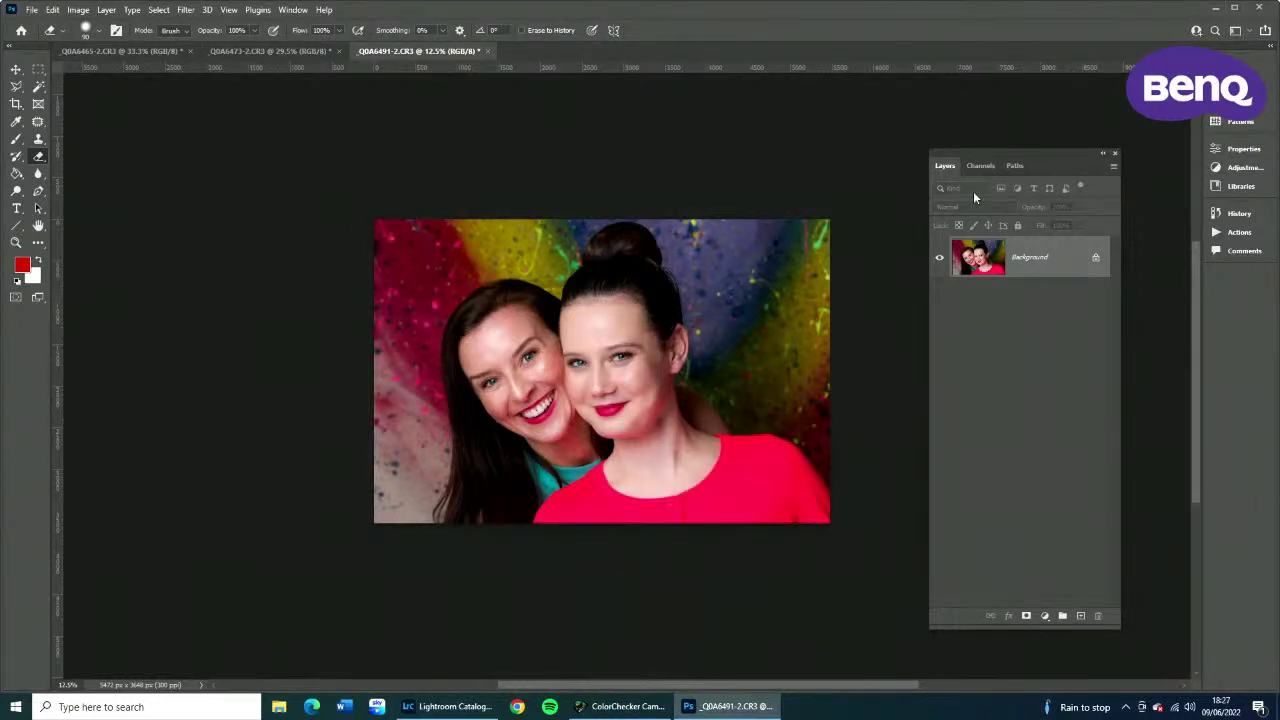
click(1235, 213)
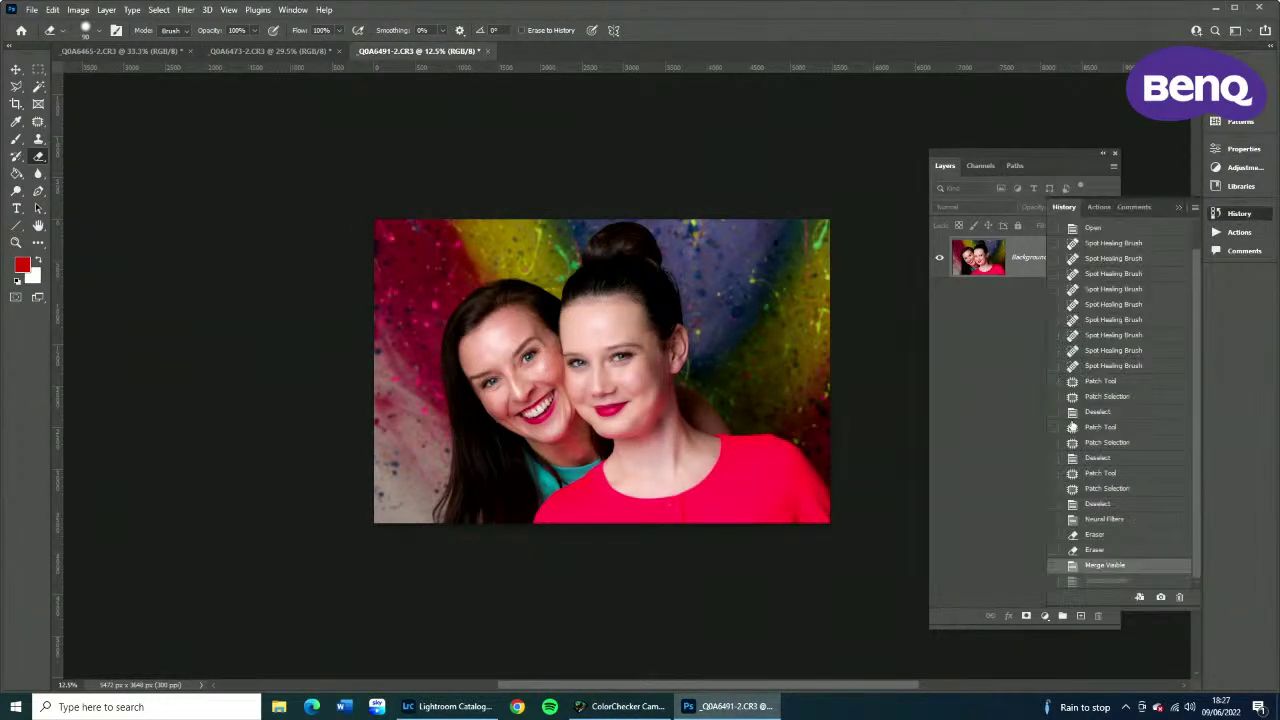
click(1105, 581)
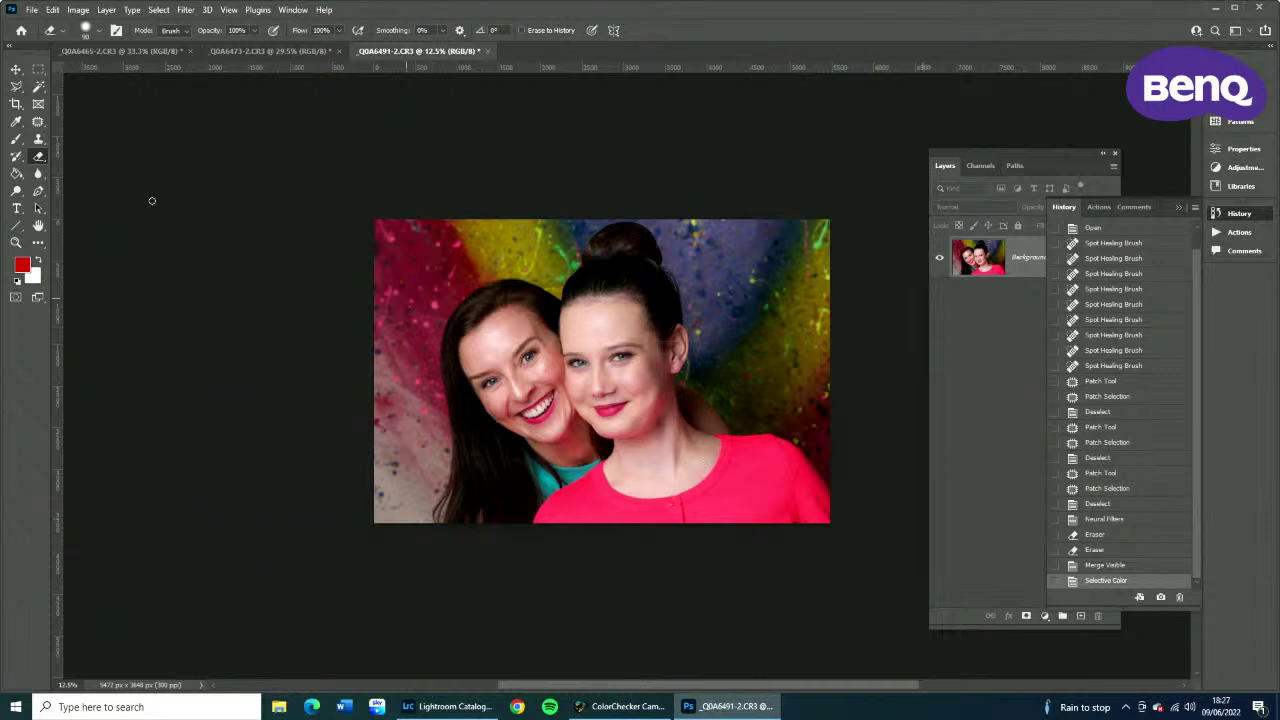
Crop the portrait to 8 x 6 in landscape at 300 px/in, framing both women tightly and cutting through the hair bun.
click(16, 104)
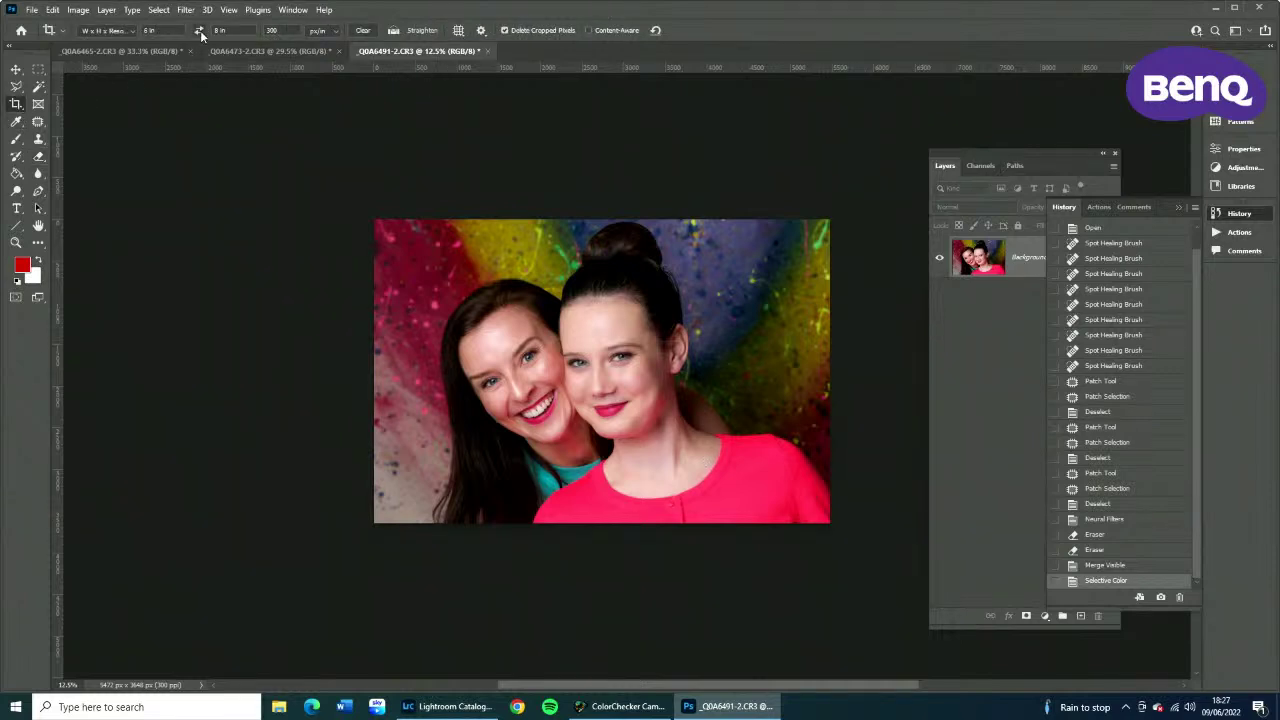
drag(411, 226, 906, 533)
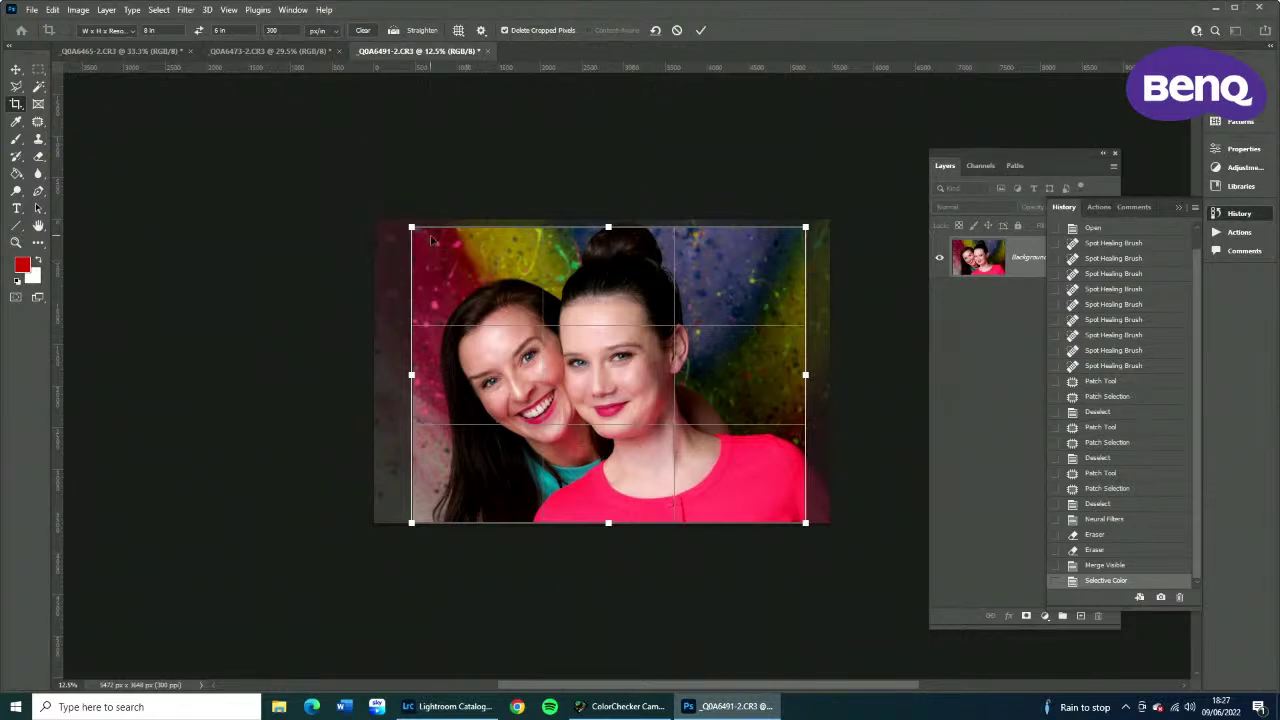
drag(410, 228, 447, 255)
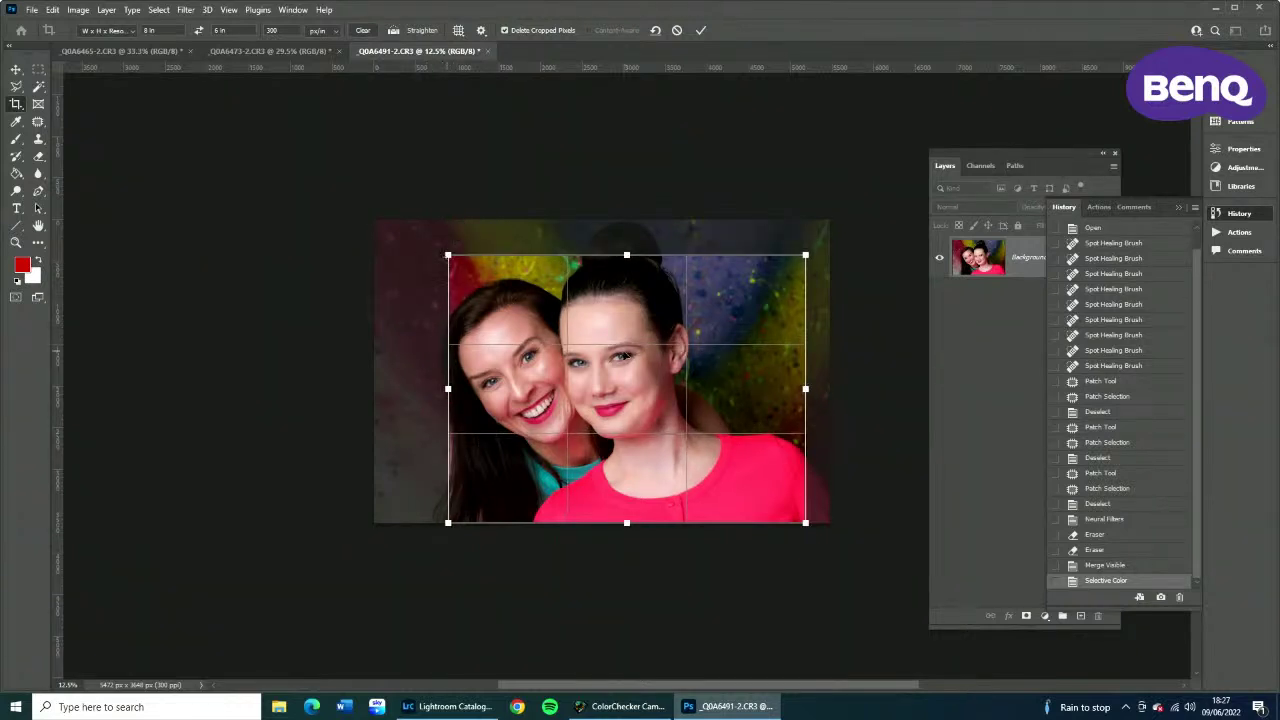
drag(690, 326, 660, 327)
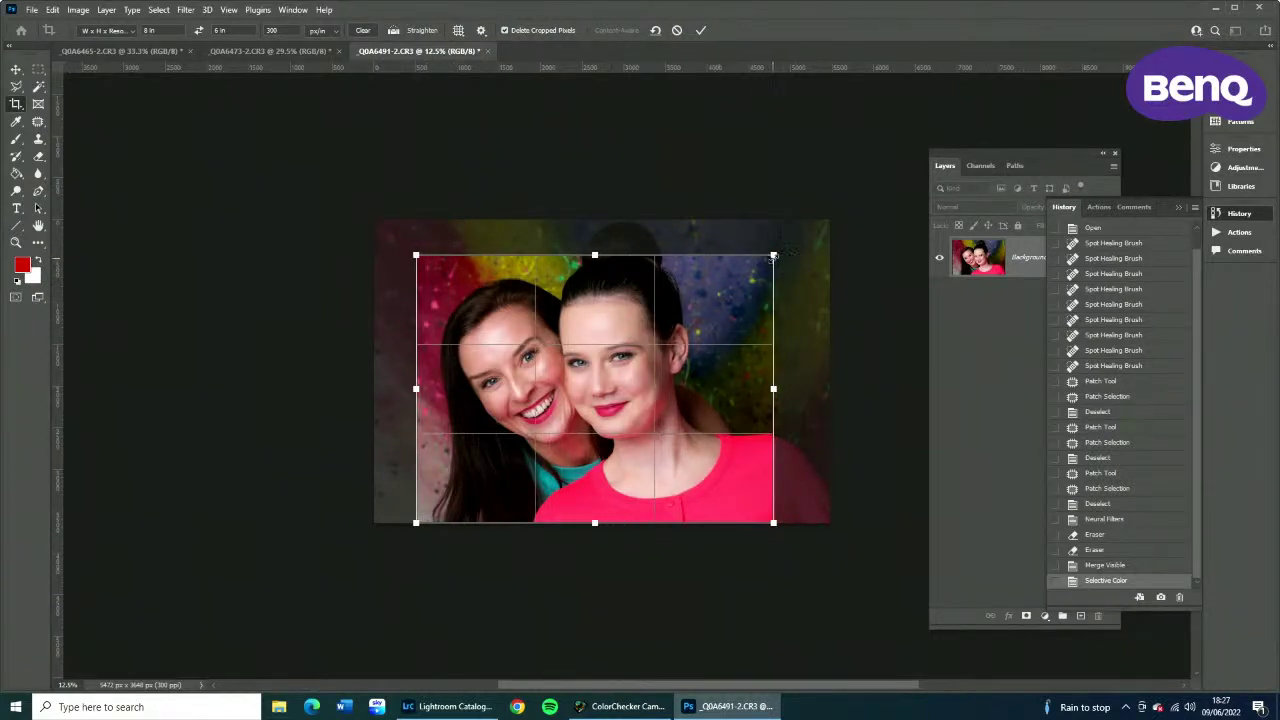
drag(775, 256, 765, 262)
drag(700, 351, 698, 353)
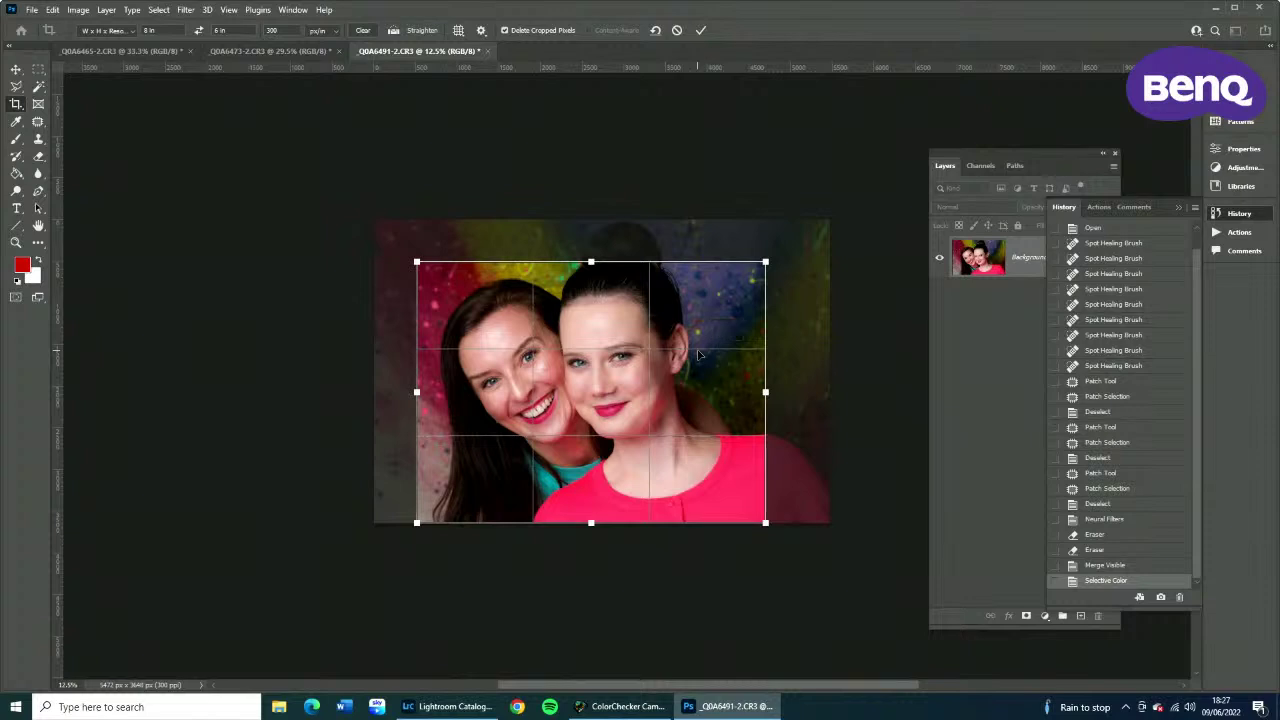
key(Return)
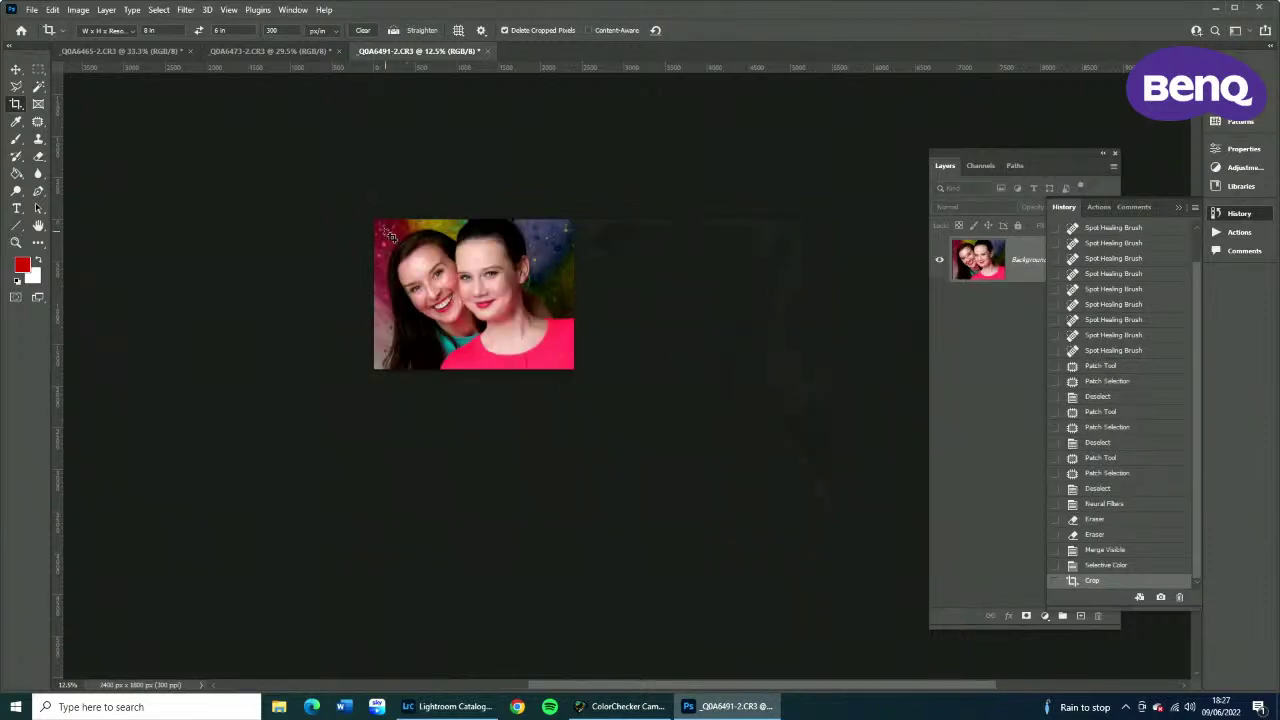
Crop the portrait slightly tighter at the same 8 x 6 in proportions, trimming the upper and right edges.
drag(391, 235, 728, 428)
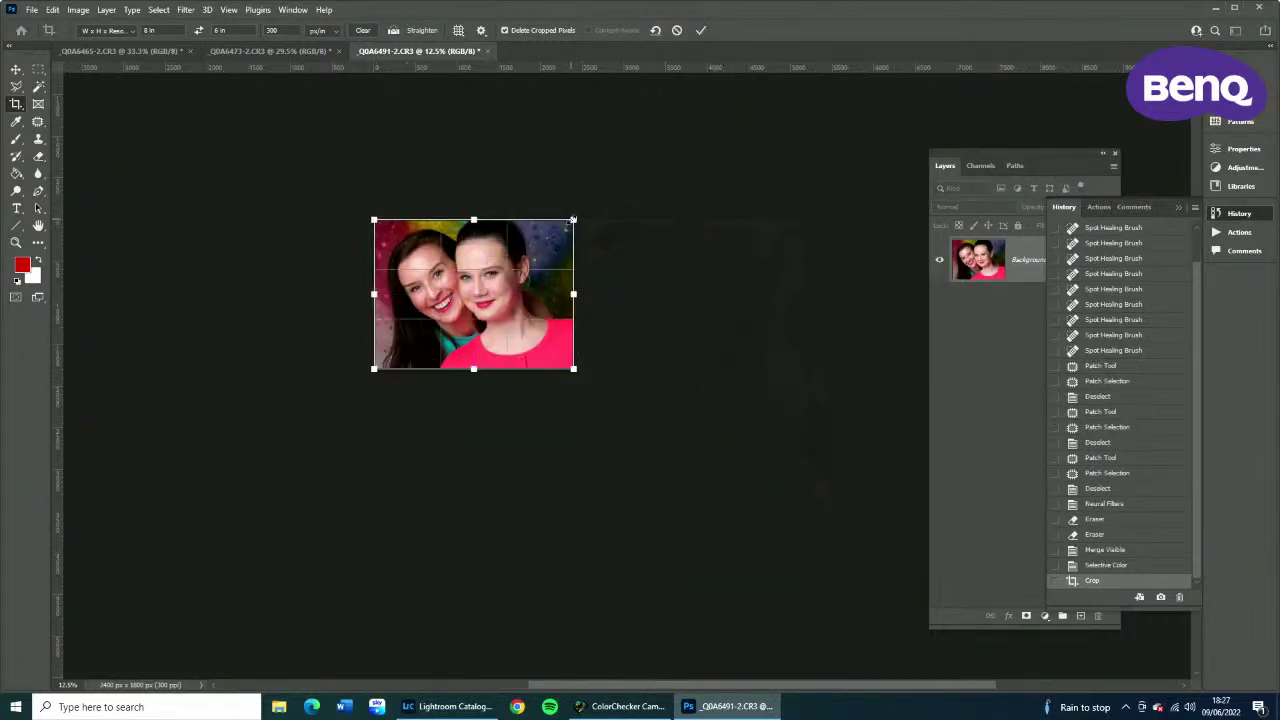
drag(573, 219, 566, 226)
key(Return)
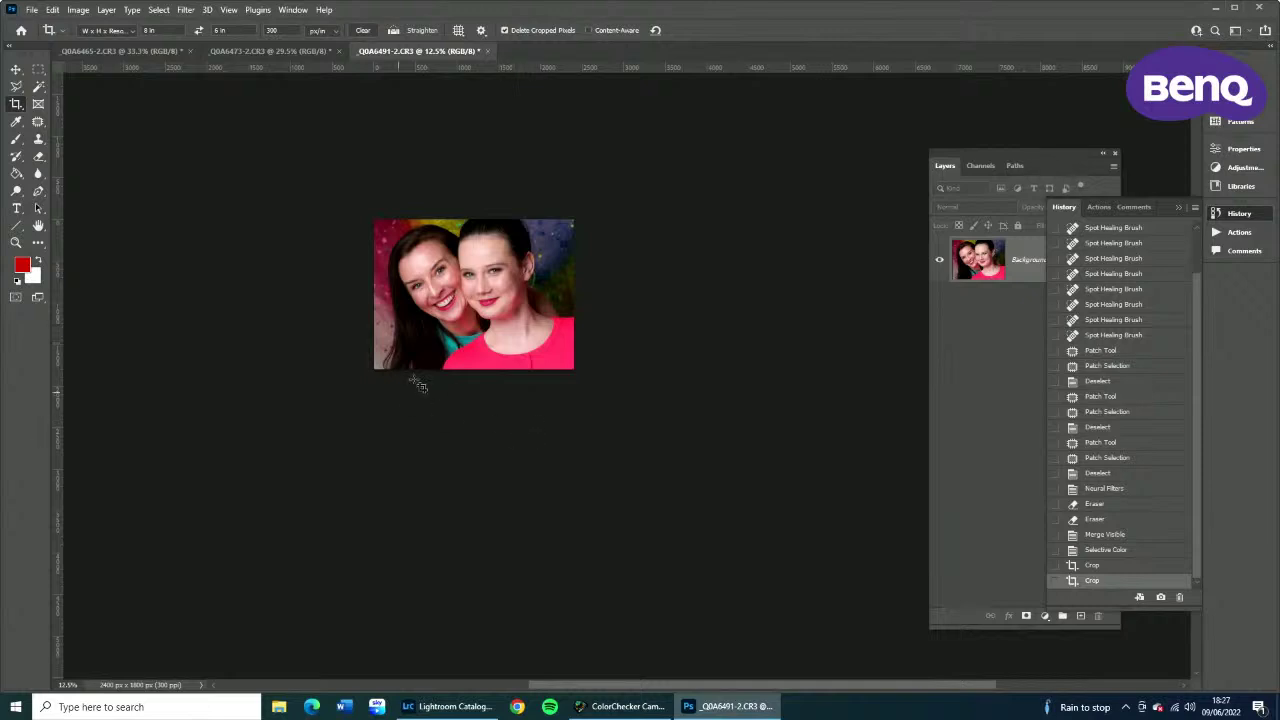
Magnify the cropped two-woman portrait to 25% and examine its framing.
click(16, 242)
click(470, 280)
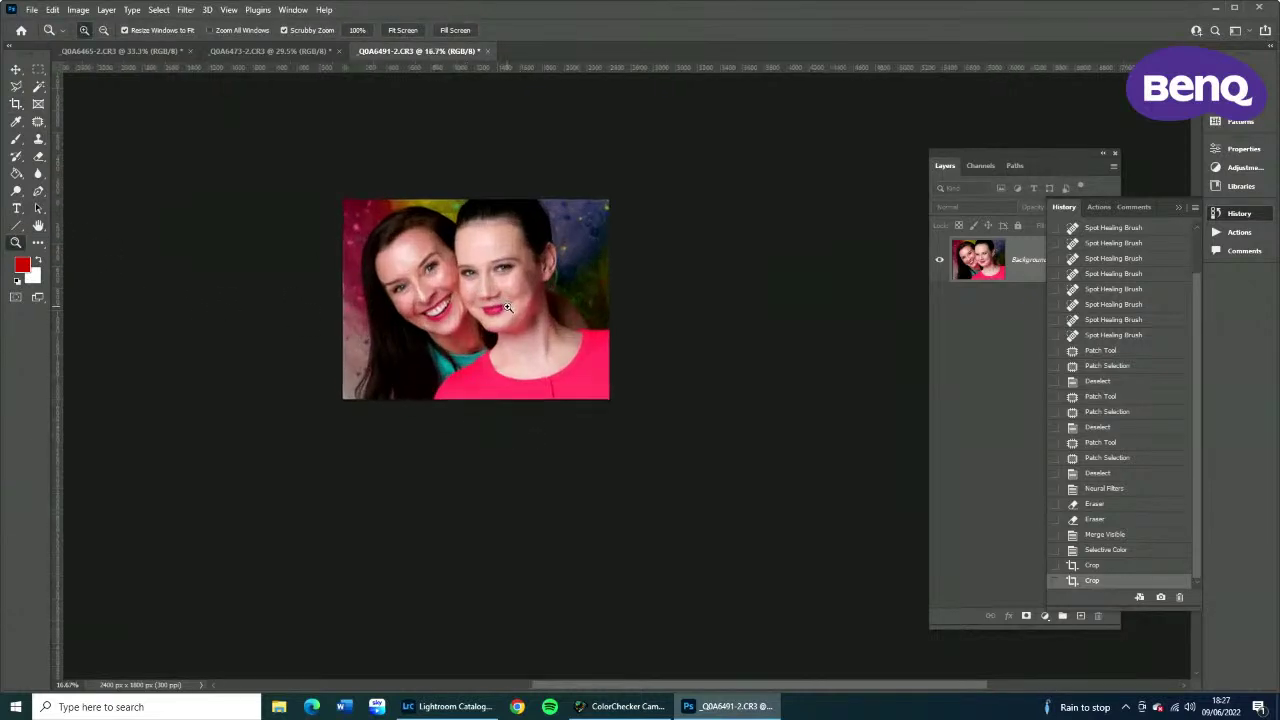
click(508, 308)
drag(460, 340, 626, 411)
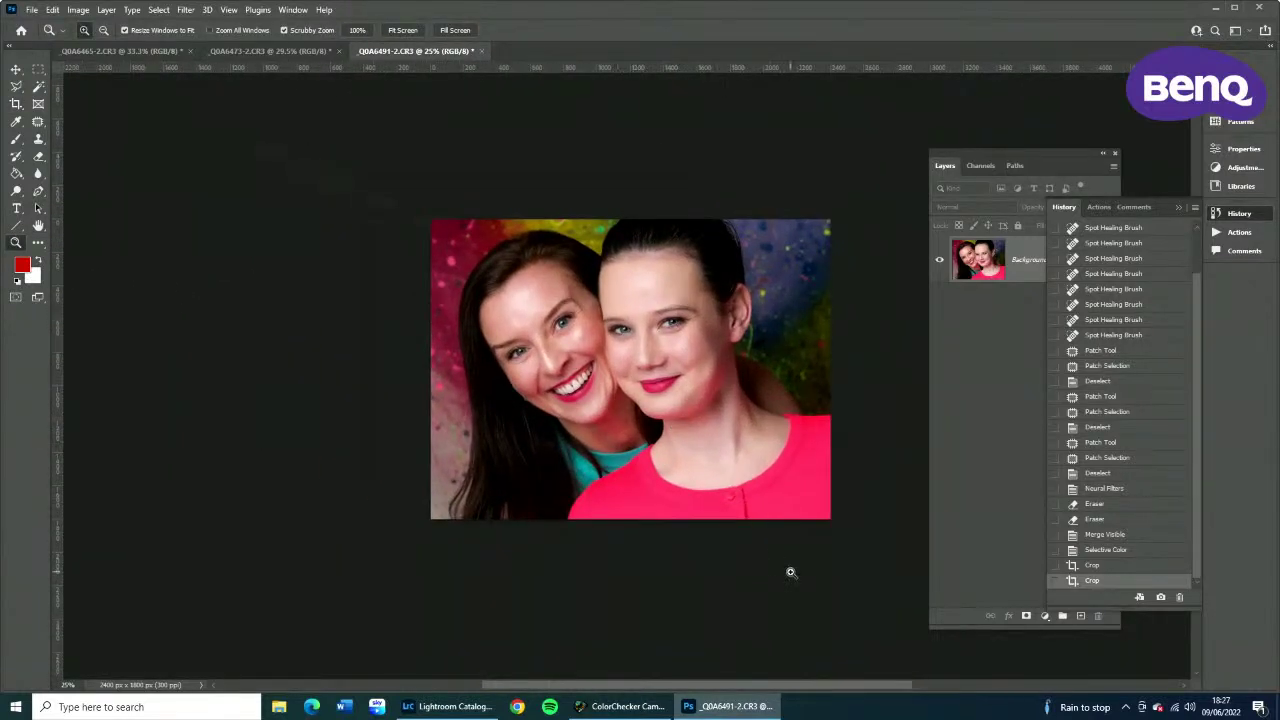